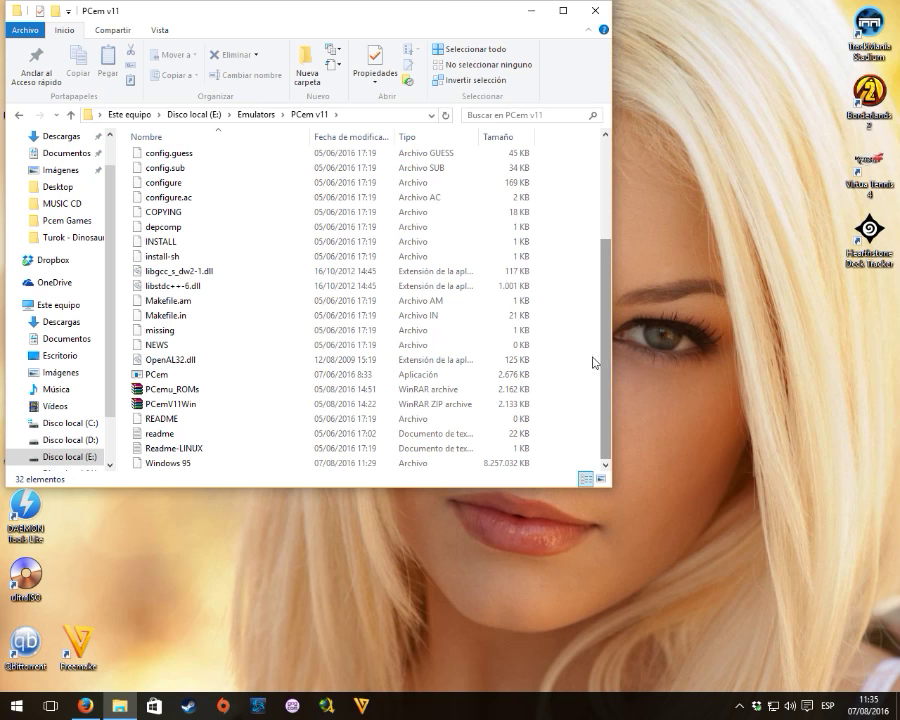
Open the PCemV11Win archive in WinRAR, look over its files, and close the archive.
mouse_move(604, 365)
mouse_down()
mouse_move(598, 237)
mouse_move(598, 372)
mouse_up()
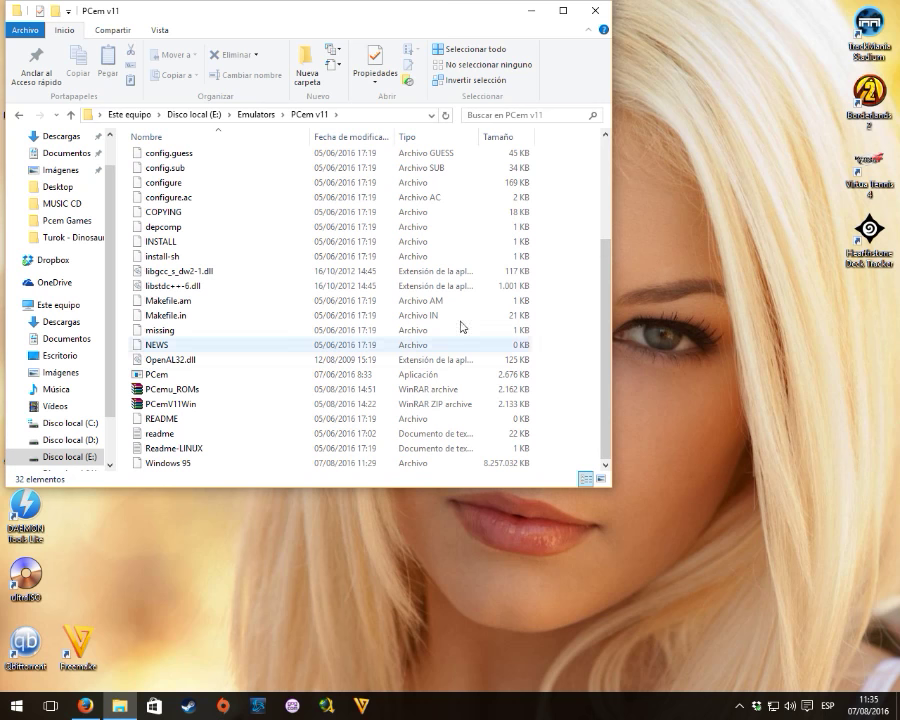
double_click(176, 405)
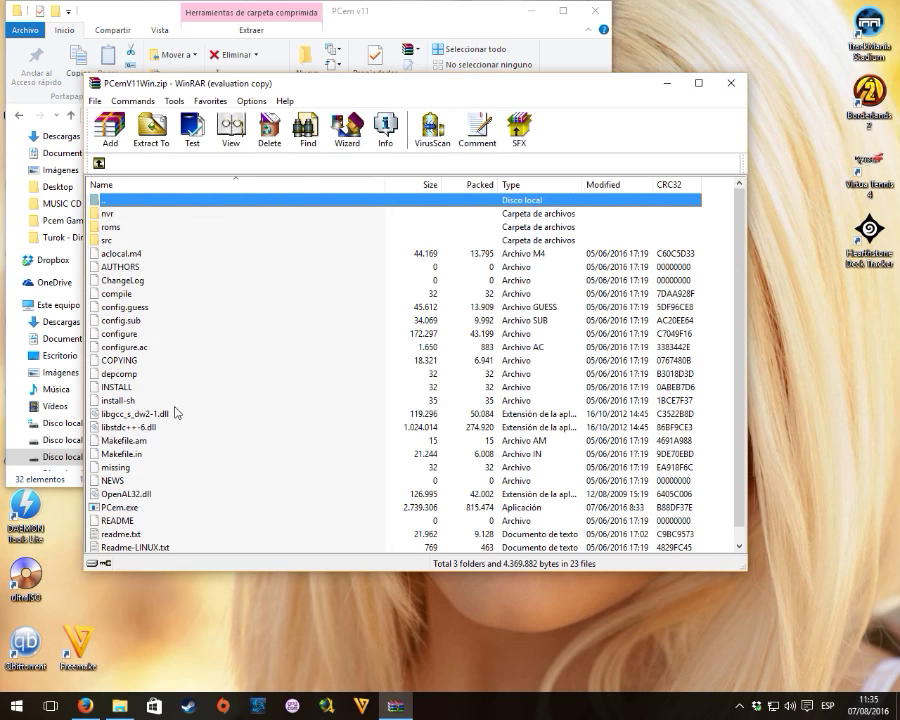
scroll(201, 344, down, 1)
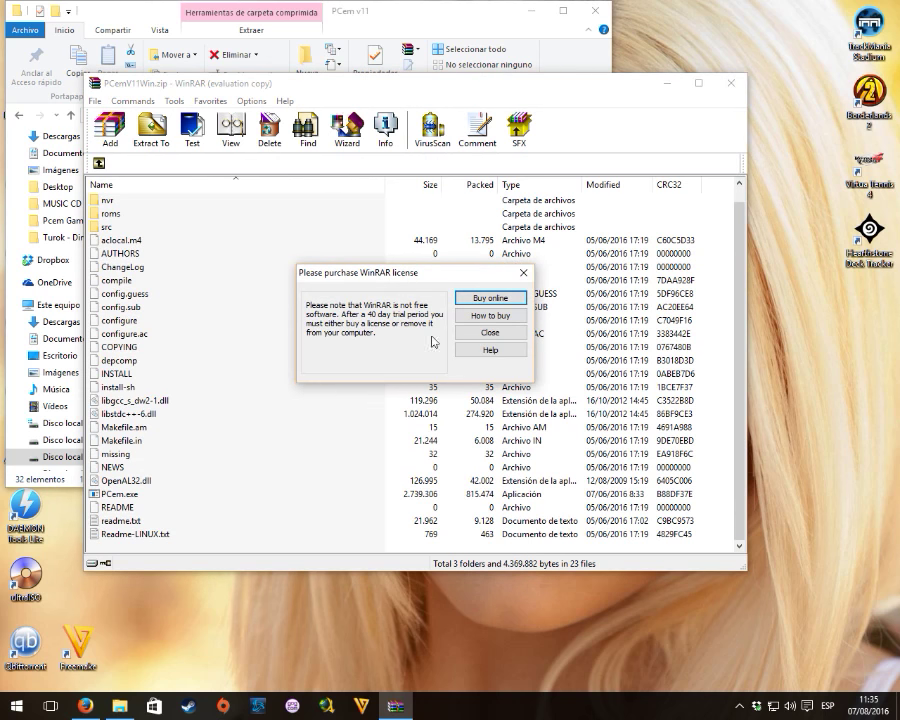
click(521, 276)
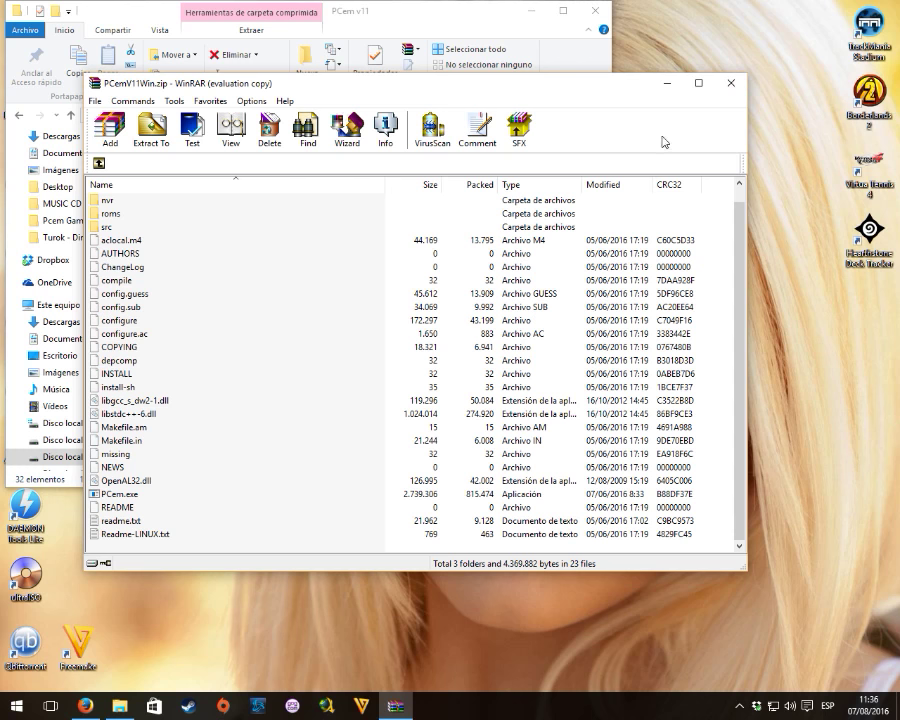
click(730, 86)
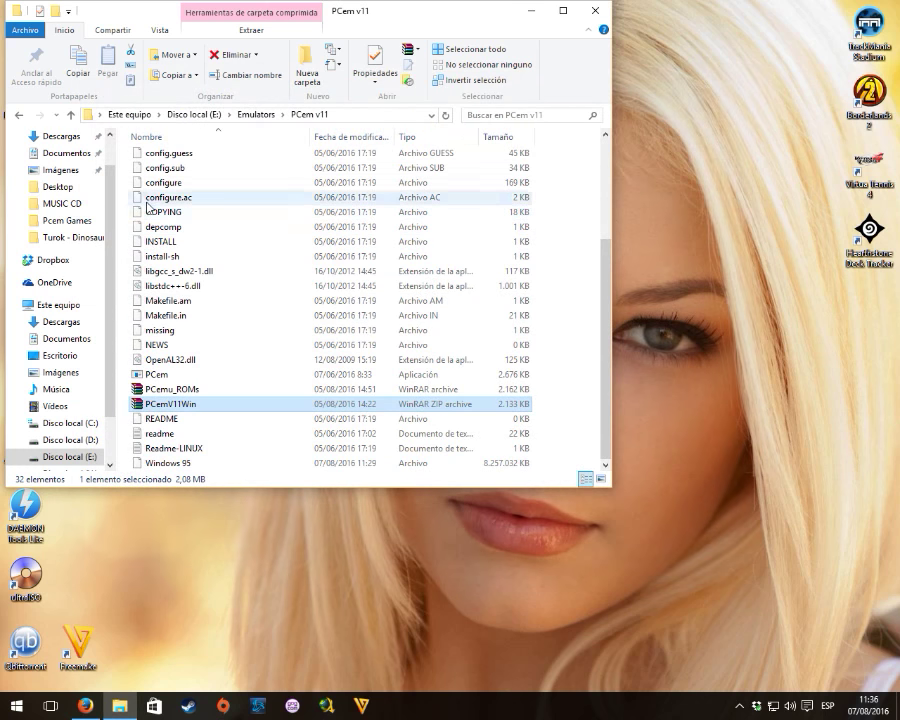
Open the PCemu_ROMs archive in WinRAR, examine the contents of its roms folder down to s3virge.bin, and close it.
scroll(188, 318, up, 3)
scroll(190, 365, down, 4)
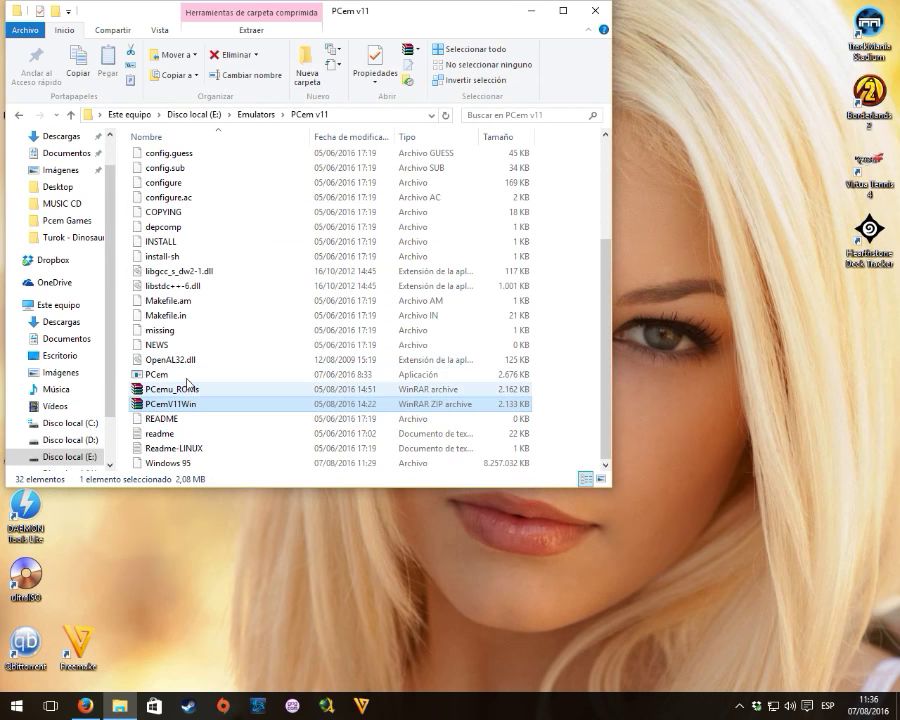
scroll(180, 320, up, 4)
scroll(175, 300, down, 4)
click(198, 392)
double_click(198, 394)
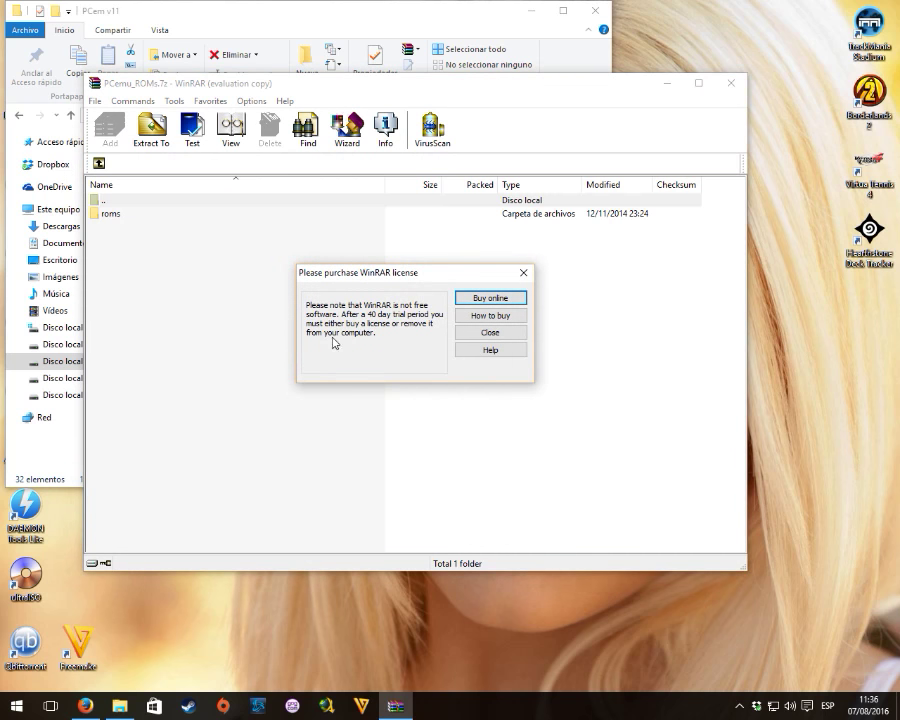
click(477, 299)
double_click(126, 215)
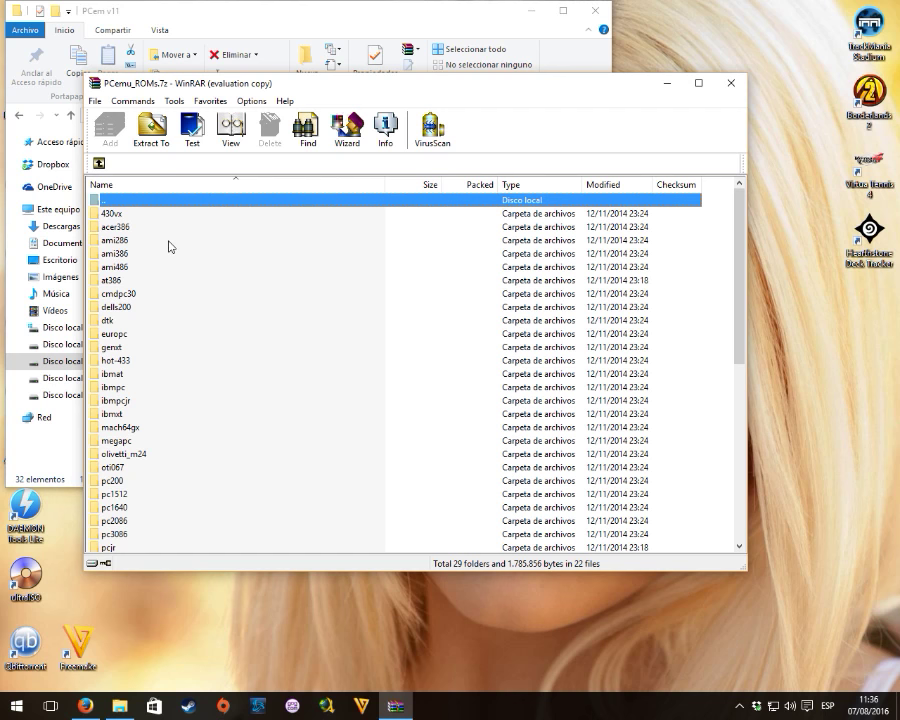
scroll(169, 246, down, 6)
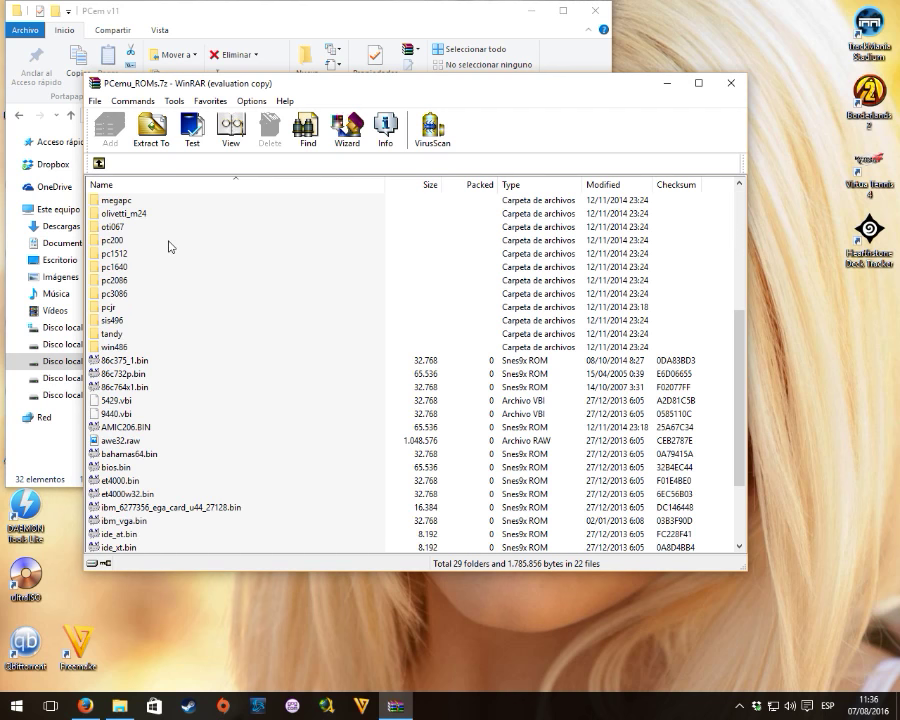
scroll(169, 246, down, 3)
click(130, 520)
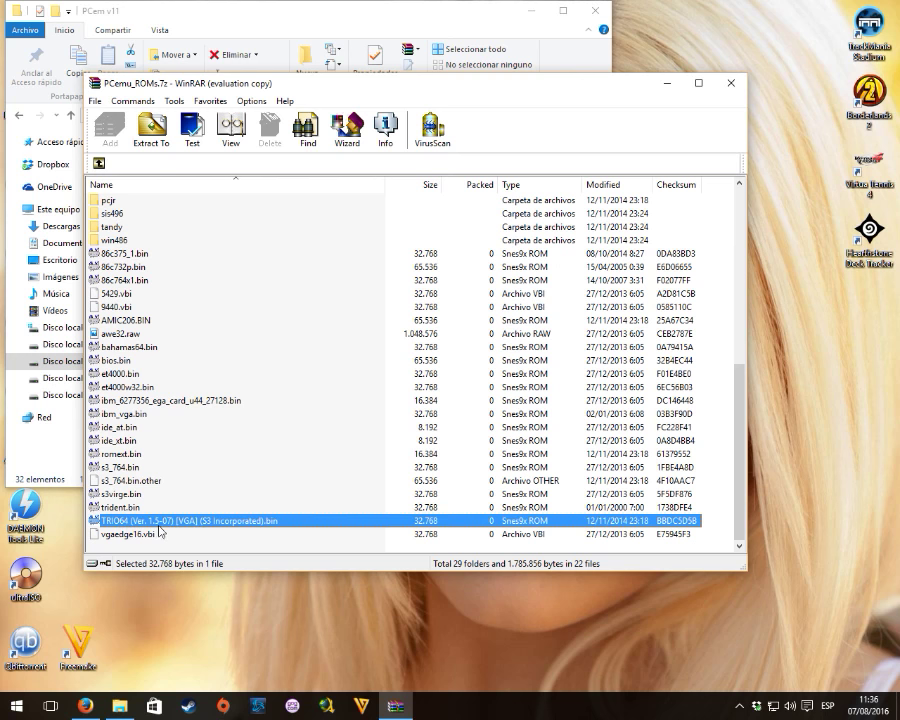
click(135, 495)
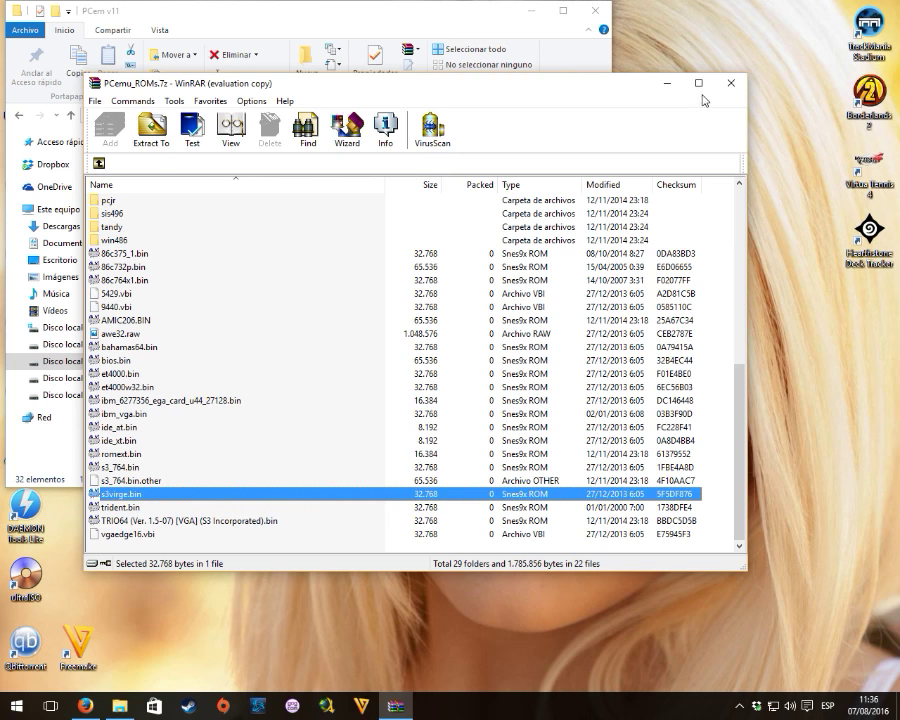
click(731, 83)
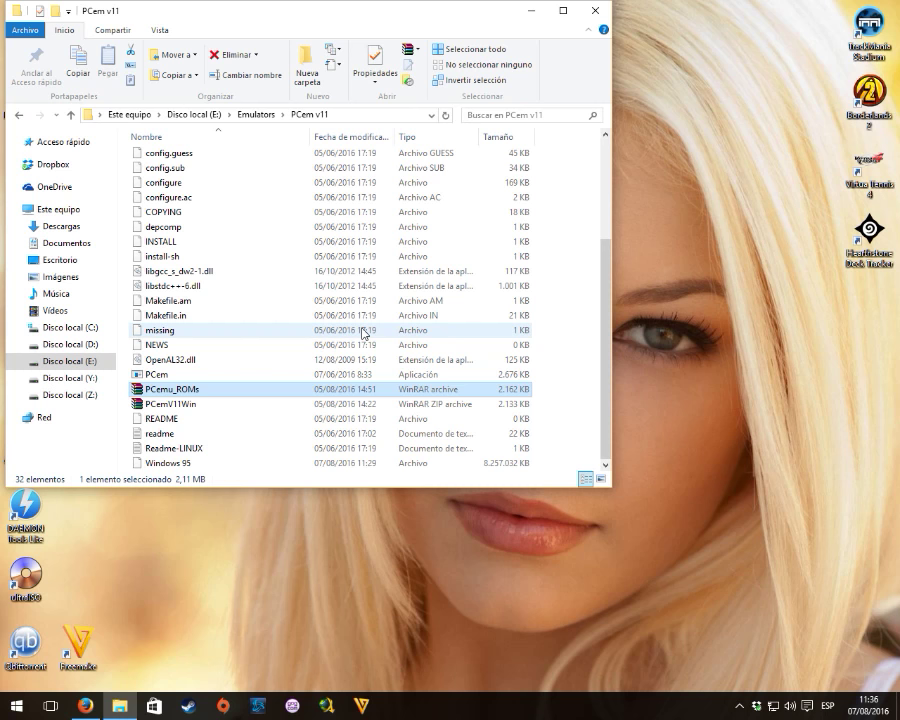
Review the extracted ROM files in the roms folder, and return to the PCem v11 folder.
click(245, 376)
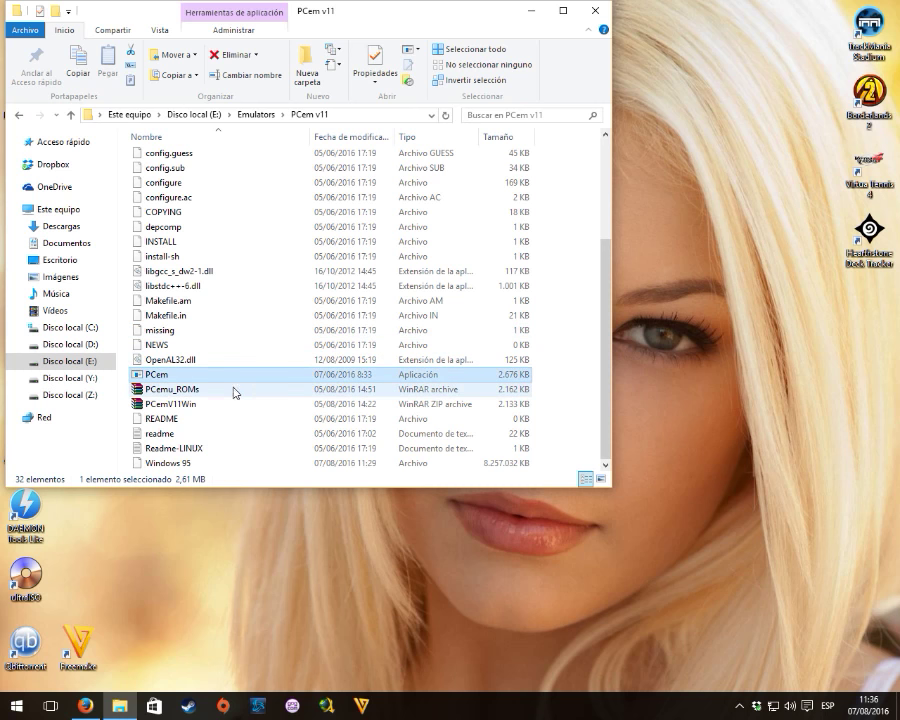
click(195, 392)
scroll(205, 385, up, 4)
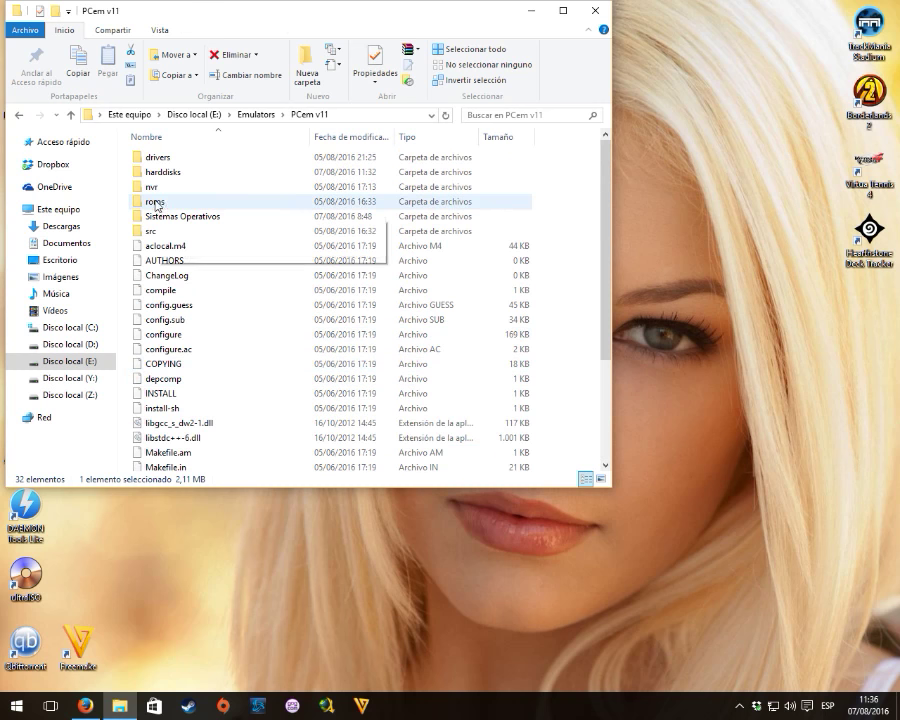
double_click(155, 202)
scroll(477, 201, down, 10)
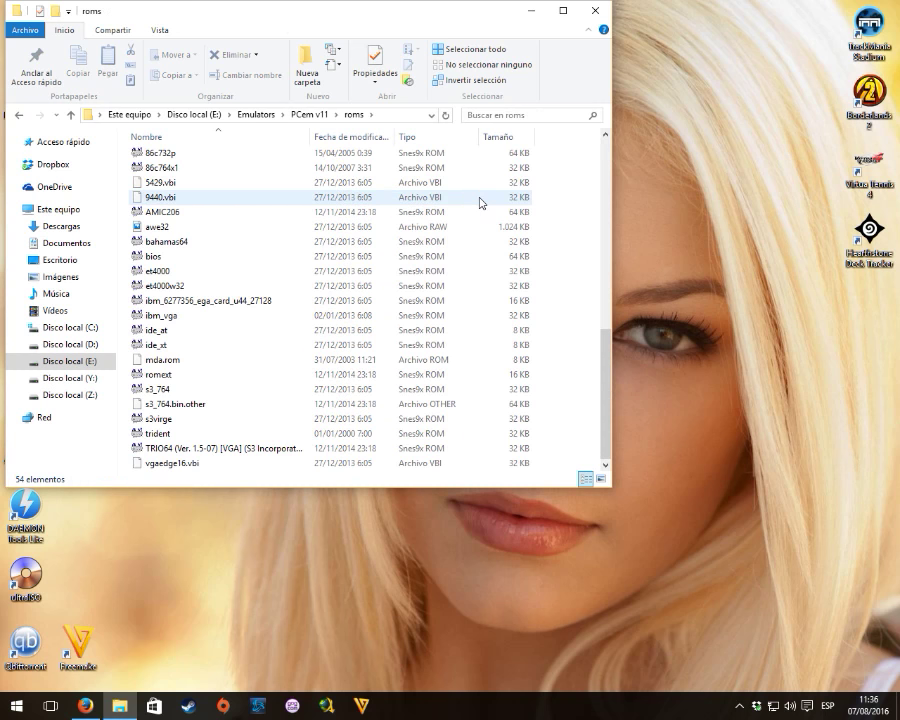
scroll(469, 286, up, 10)
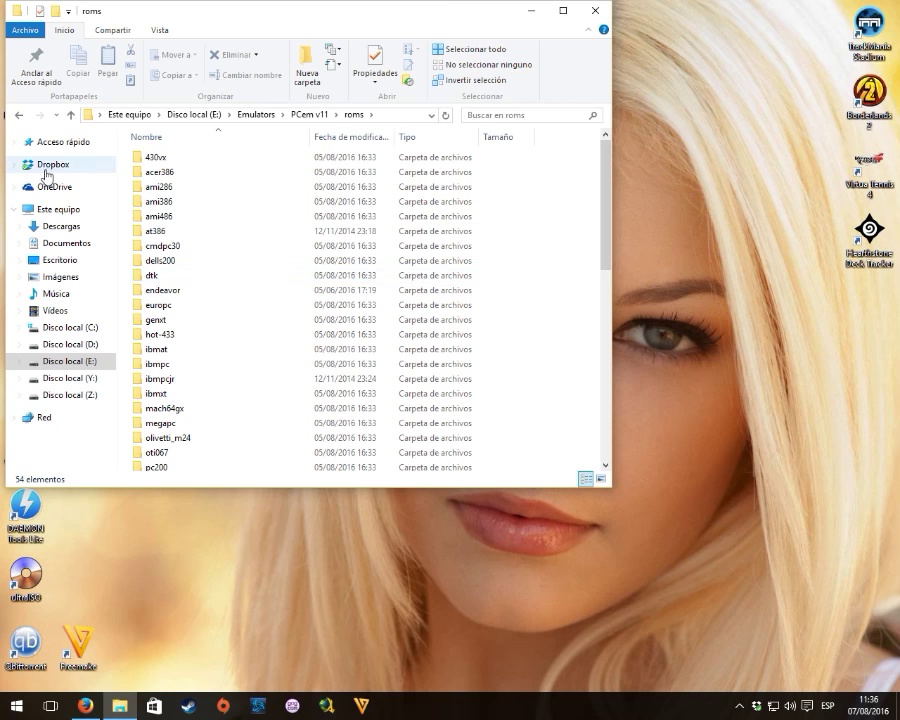
click(18, 114)
Examine the Windows 95 ISO and Windows 98 SE boot floppy images in the Sistemas Operativos folder, and return to PCem v11.
drag(200, 18, 194, 18)
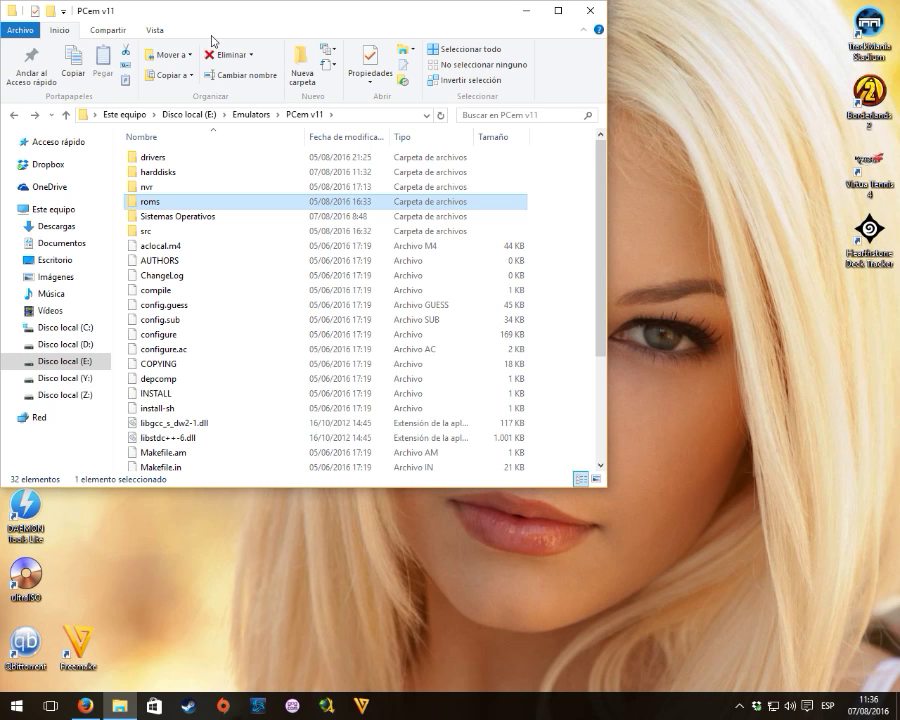
click(178, 218)
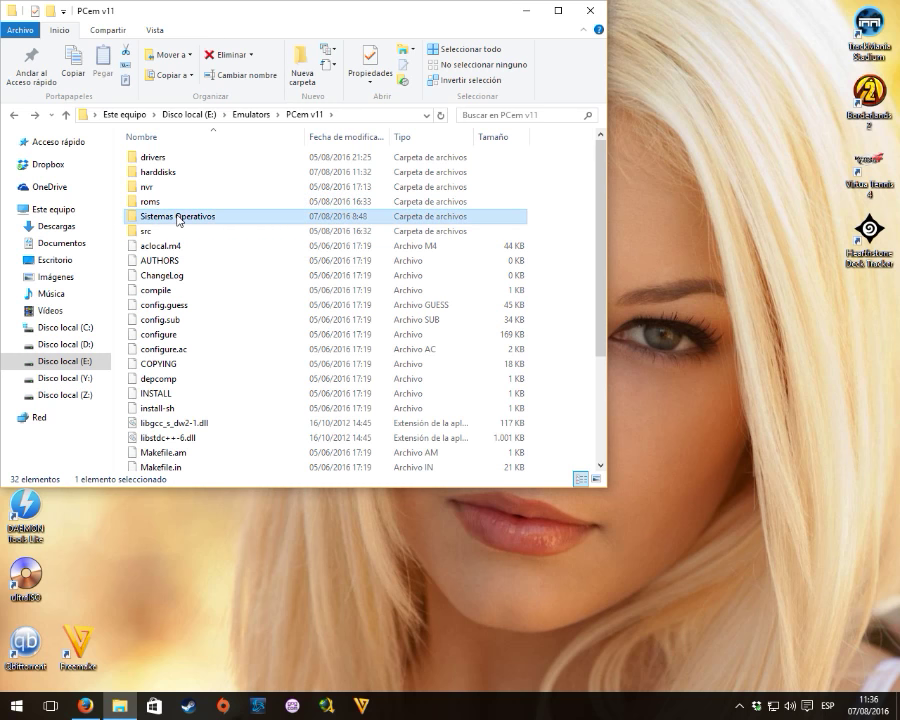
double_click(178, 218)
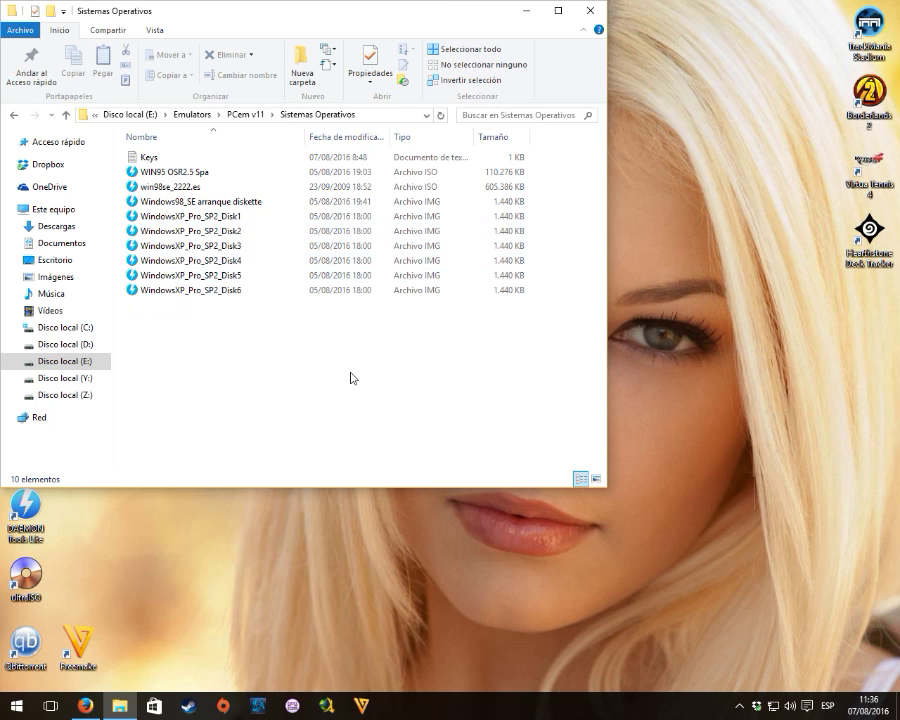
click(180, 172)
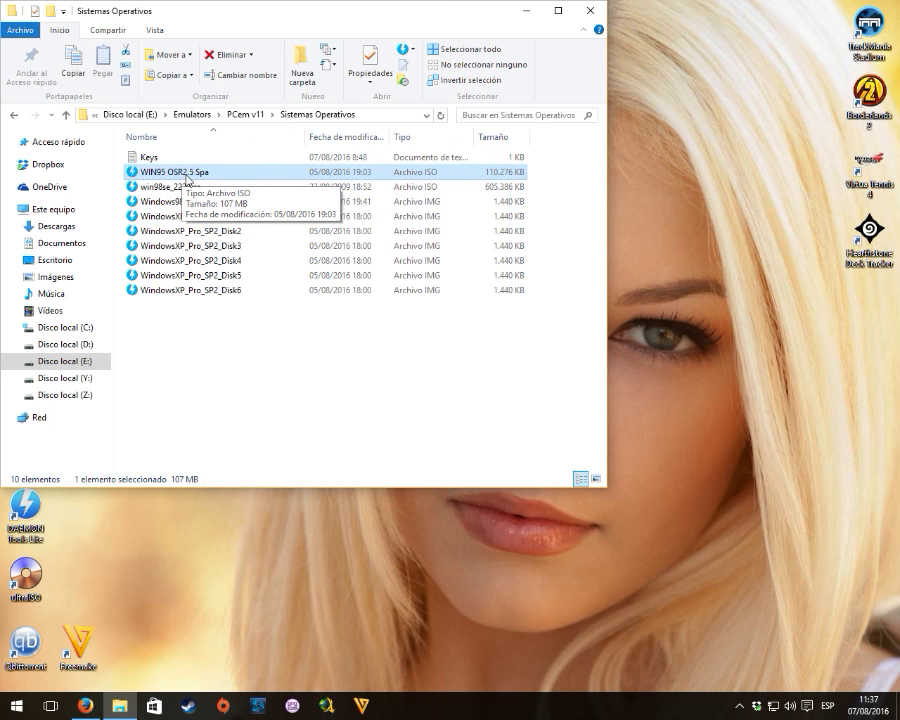
click(203, 341)
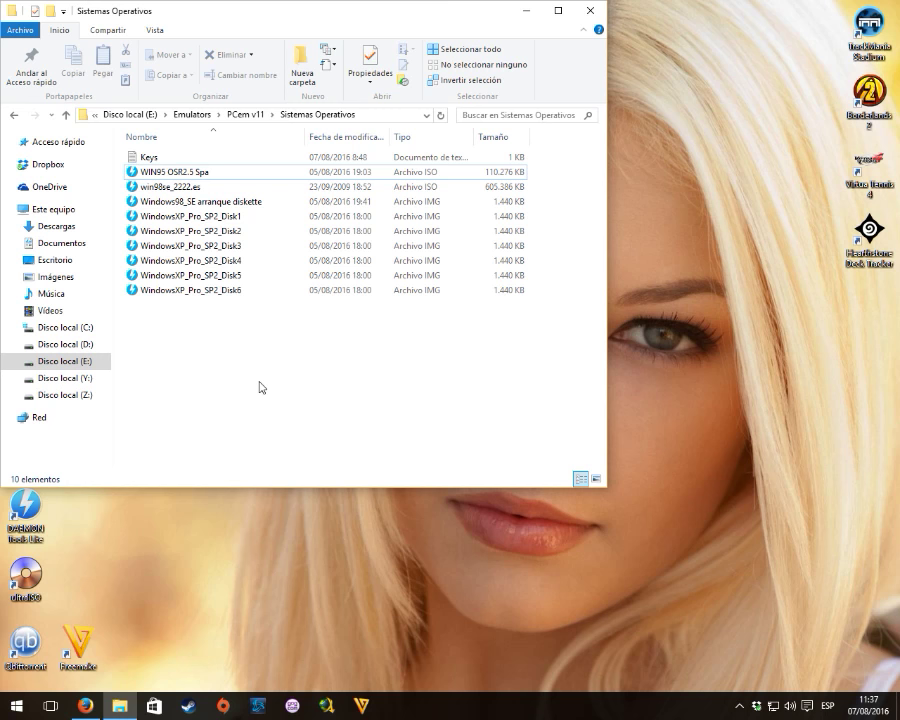
click(212, 172)
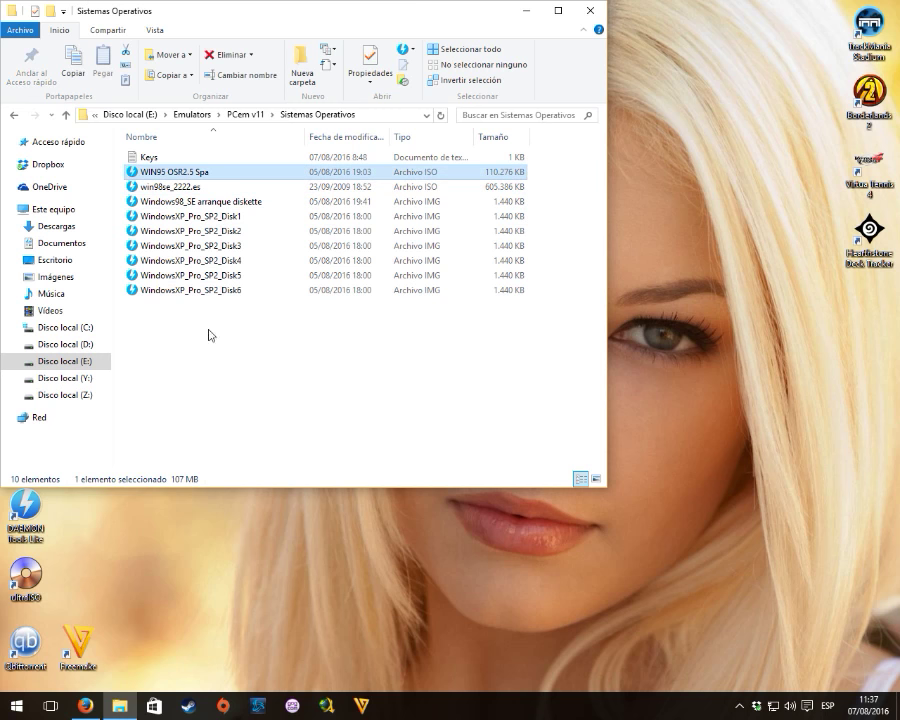
click(209, 355)
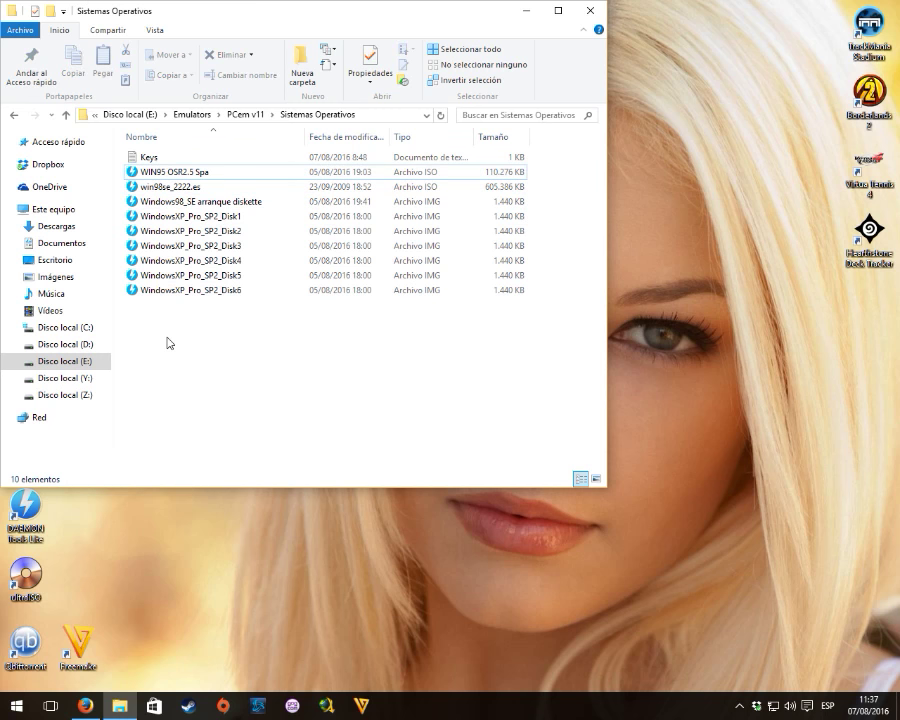
click(190, 203)
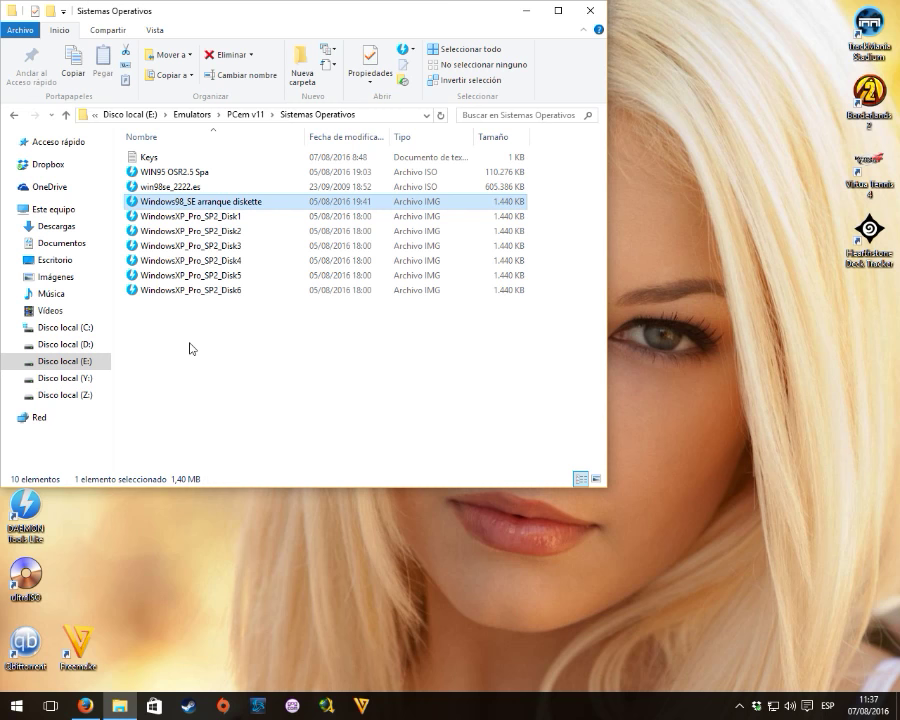
click(14, 115)
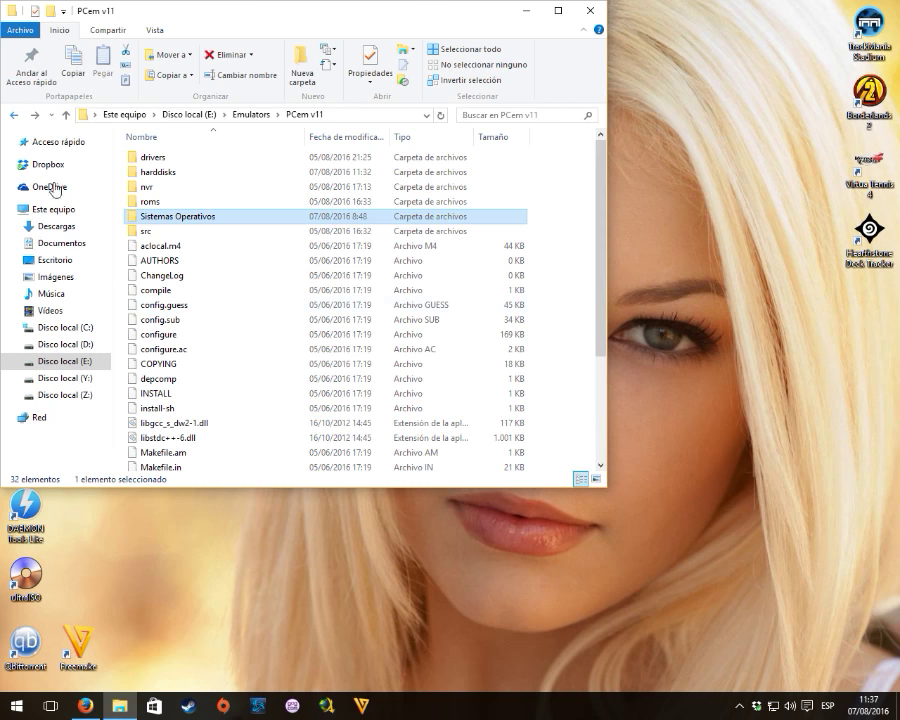
Launch the PCem application from the PCem v11 folder and move its window to the desktop's upper-left corner.
click(574, 226)
scroll(574, 230, down, 4)
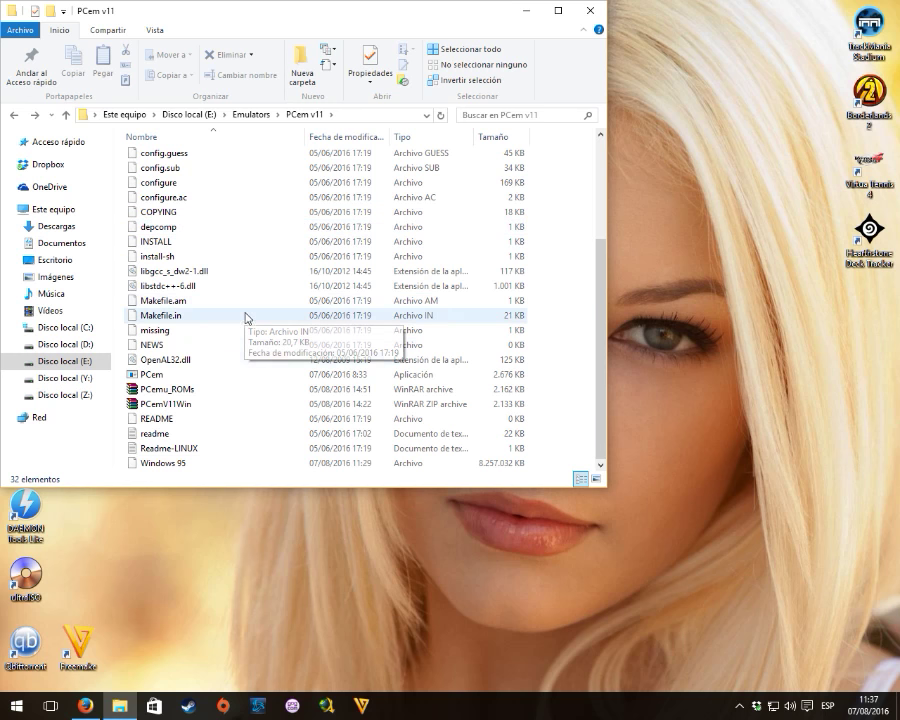
double_click(156, 374)
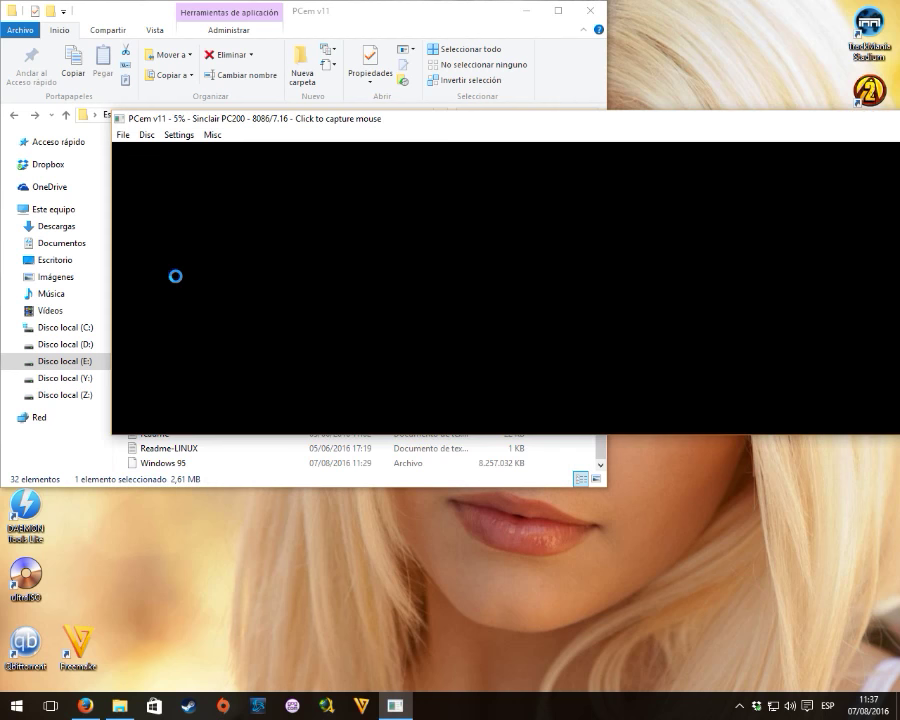
drag(484, 127, 328, 28)
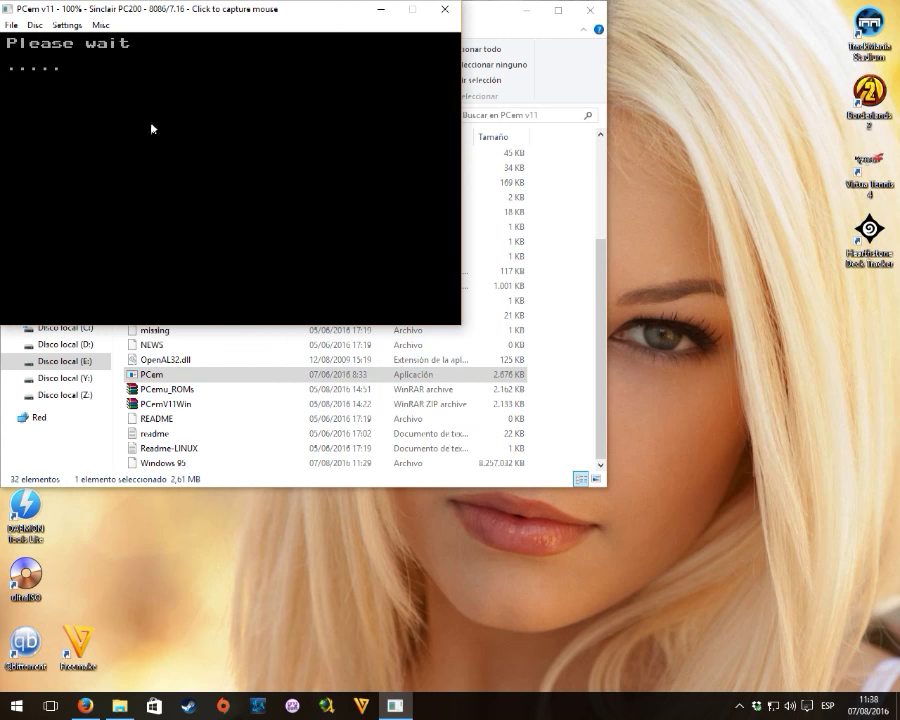
click(598, 296)
scroll(598, 296, up, 3)
scroll(600, 302, down, 3)
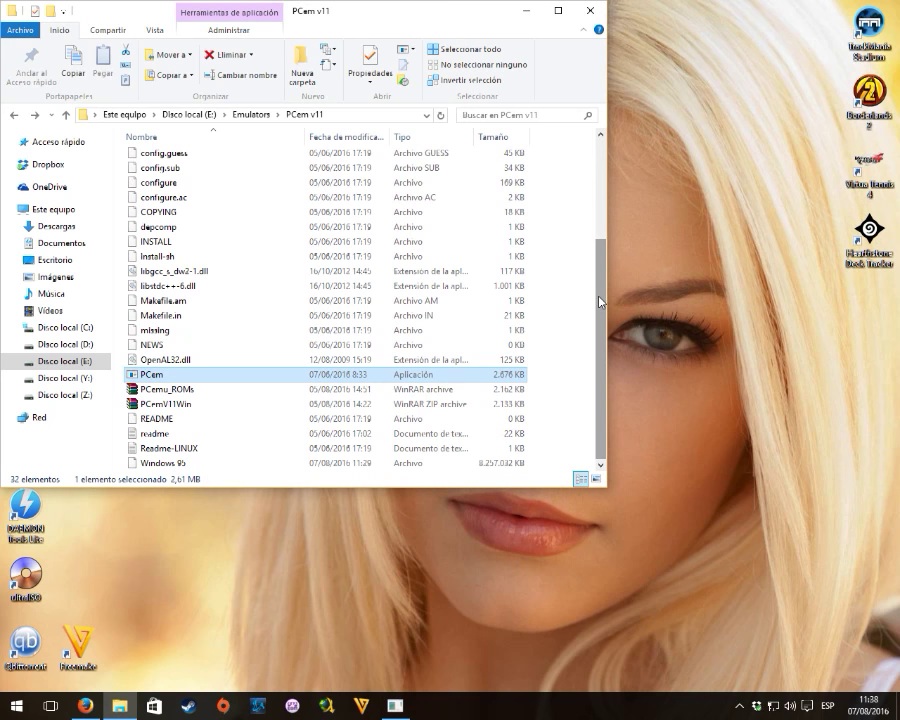
scroll(599, 300, up, 3)
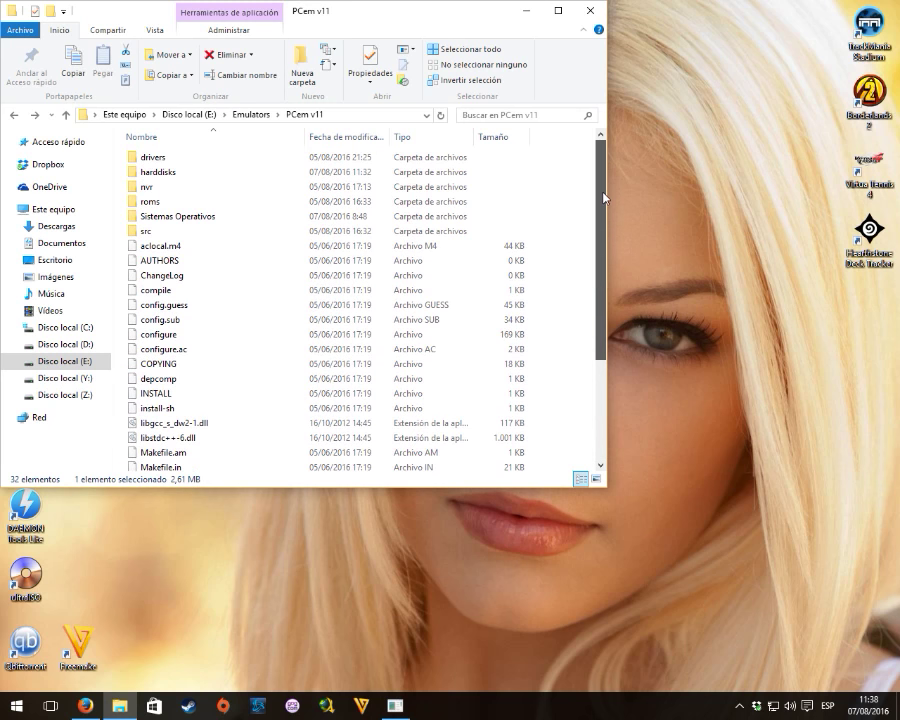
scroll(599, 300, down, 3)
click(395, 705)
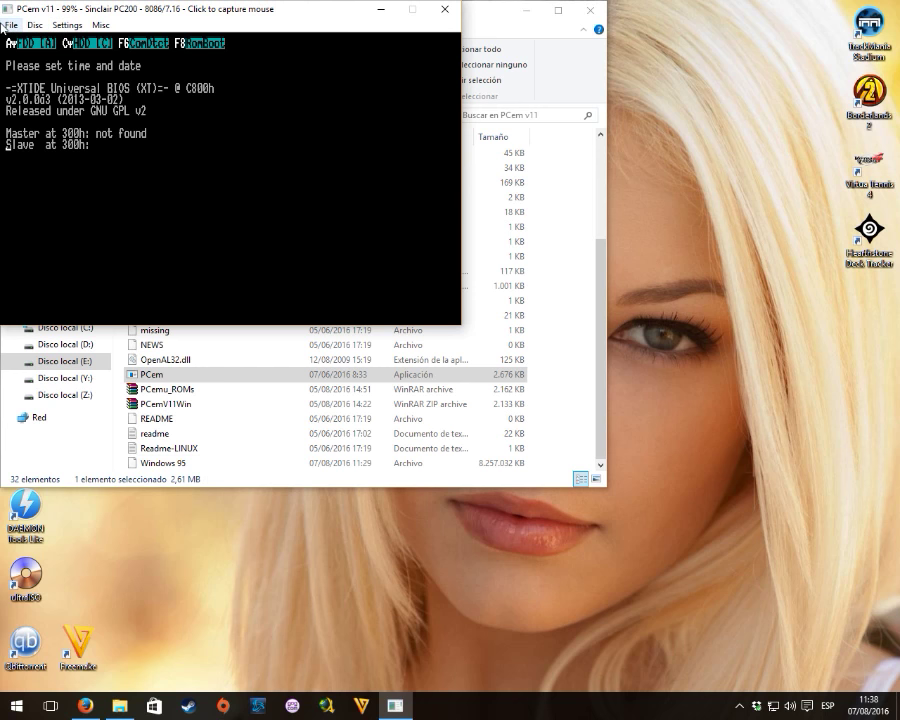
Open the PCem configuration and set the machine to AMI WinBIOS 486.
click(68, 25)
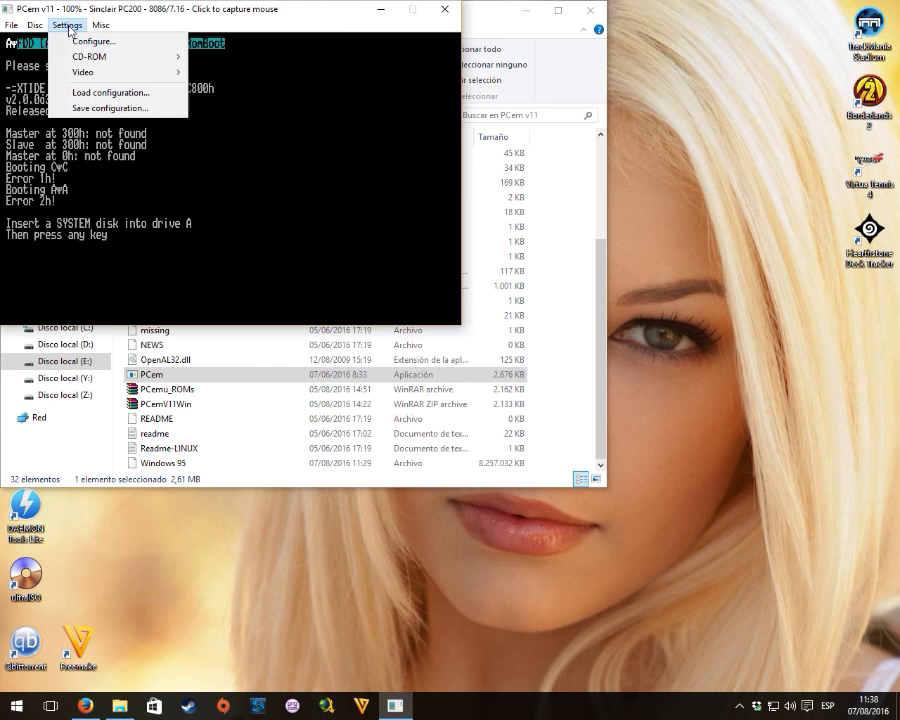
click(76, 42)
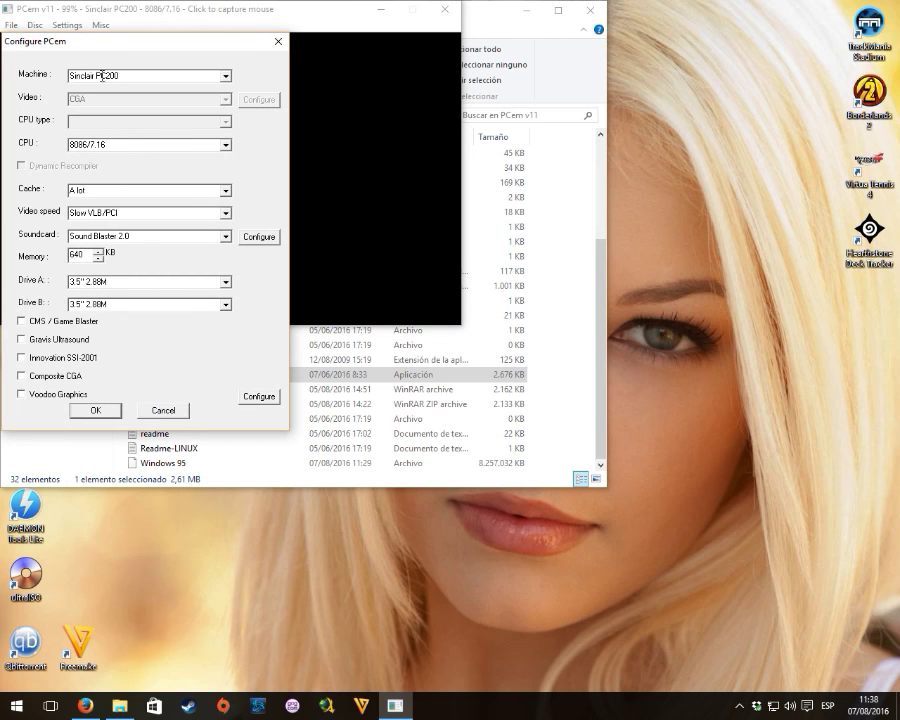
drag(71, 75, 112, 78)
click(178, 77)
click(226, 77)
scroll(227, 168, down, 5)
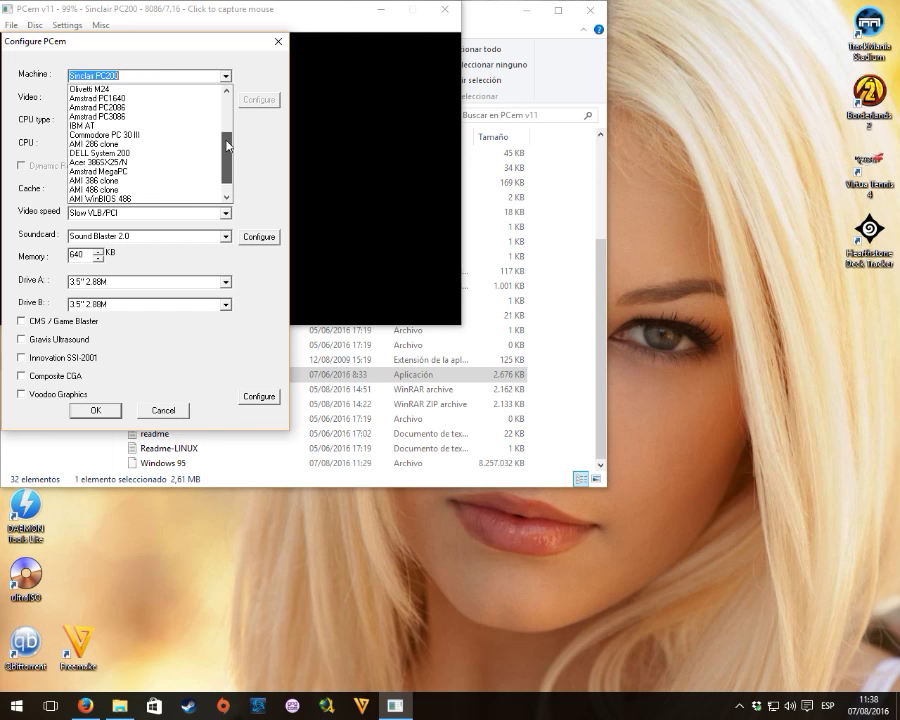
click(100, 180)
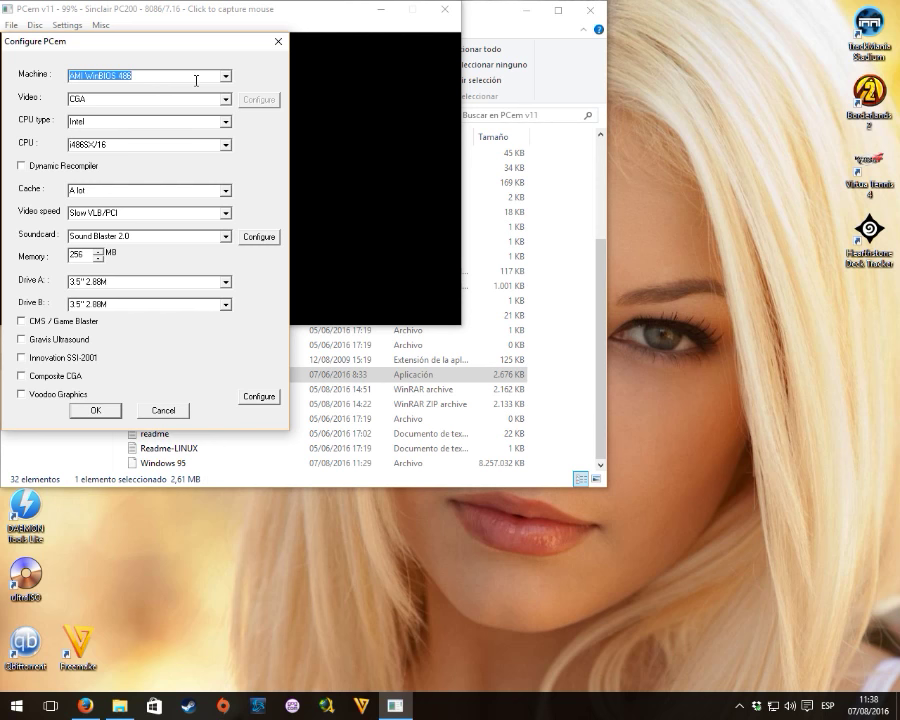
Look over the available machine models, keep AMI WinBIOS 486, and set the video card to Phoenix S3 Trio64.
click(150, 76)
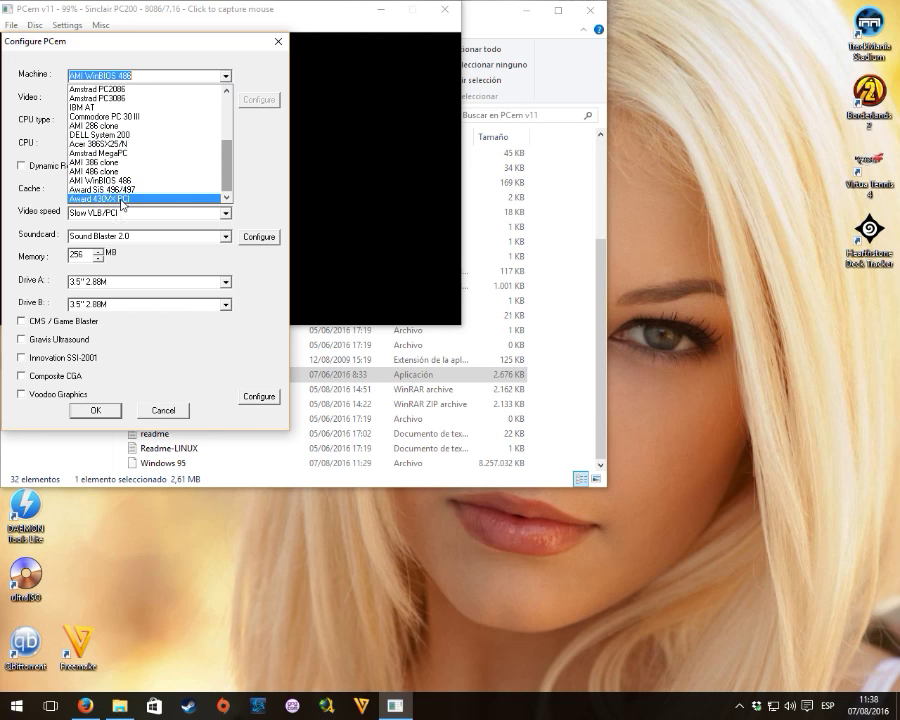
click(242, 78)
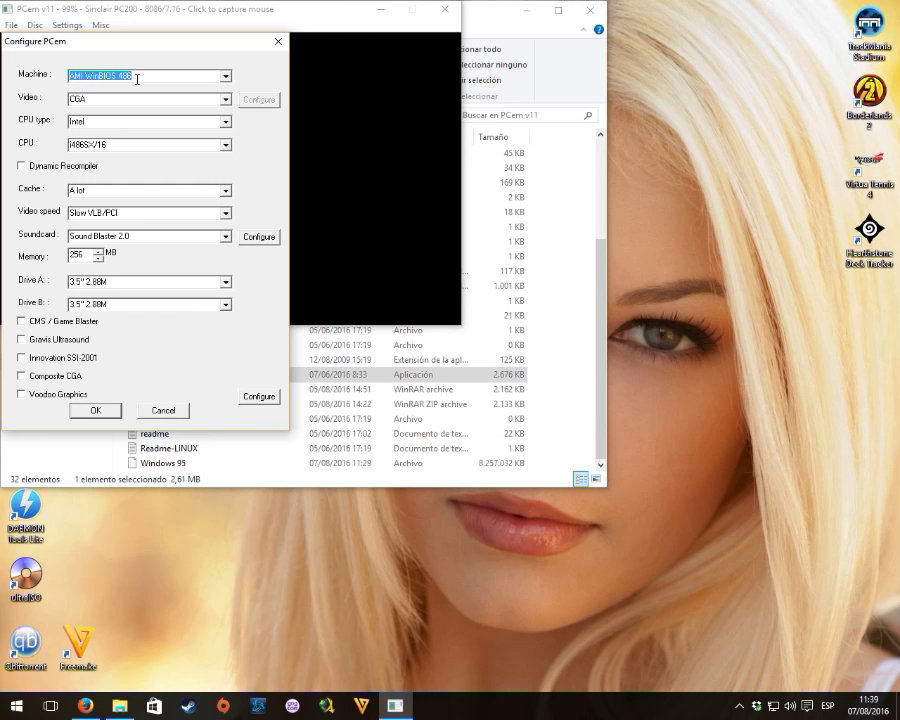
click(140, 99)
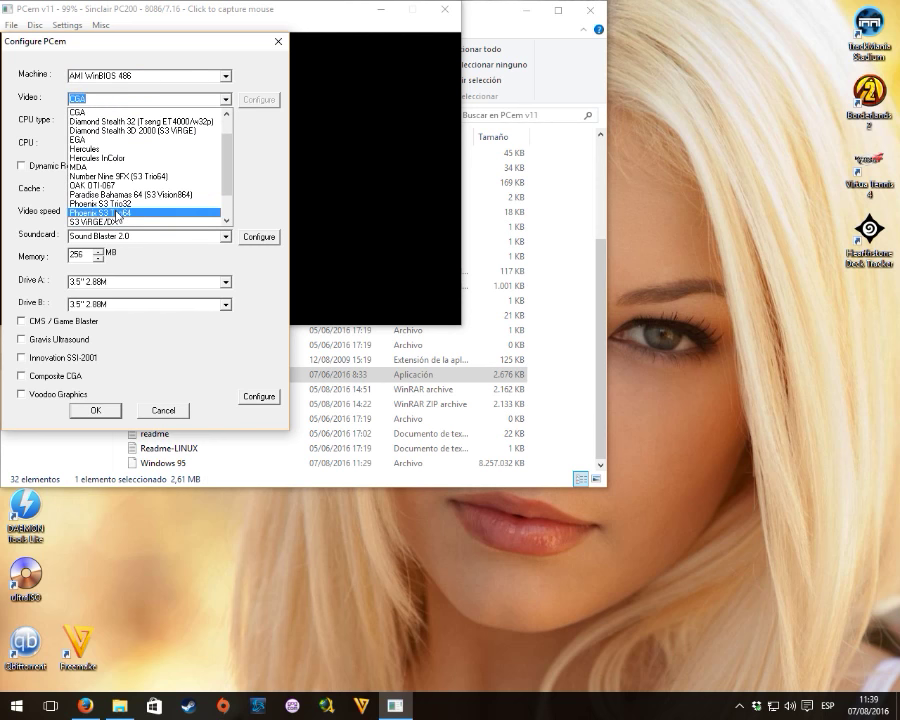
scroll(120, 183, down, 2)
click(125, 181)
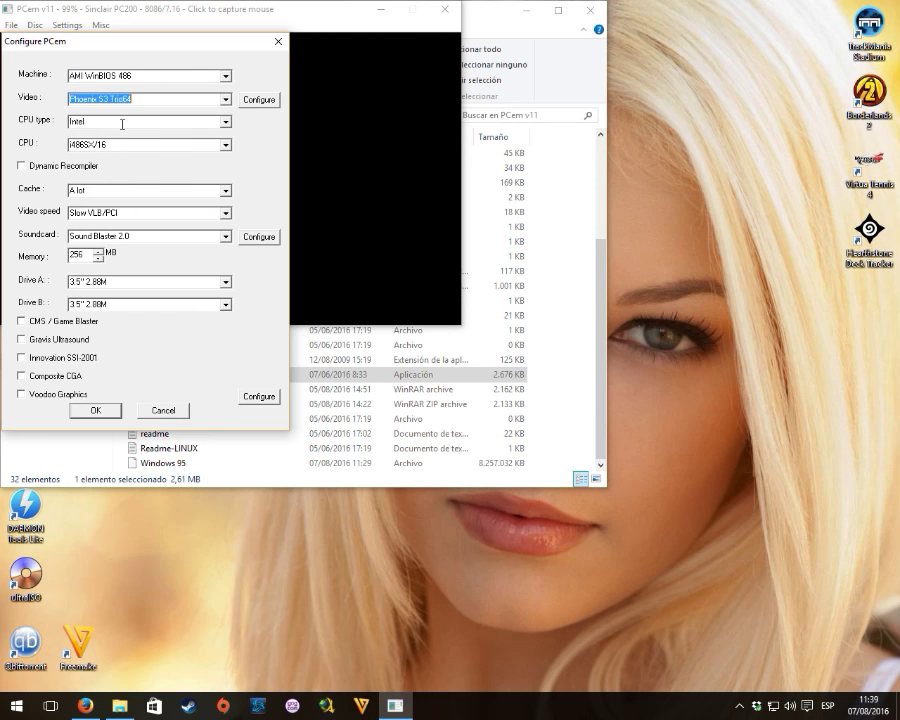
Set the CPU to iDX4/100, enable Dynamic Recompiler, and apply the configuration with a reset of the emulated machine.
click(225, 146)
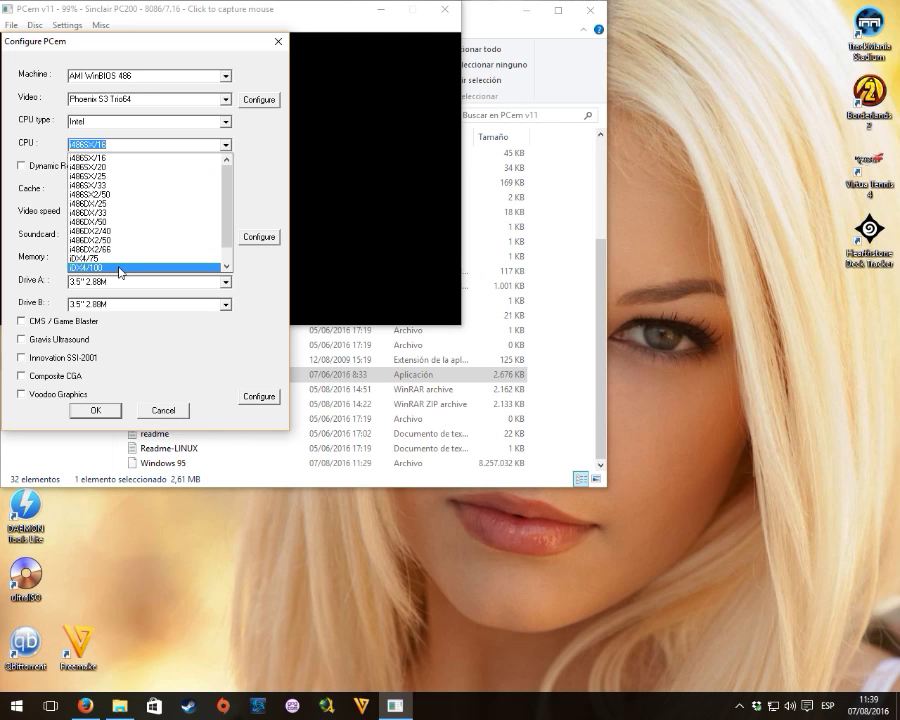
click(121, 268)
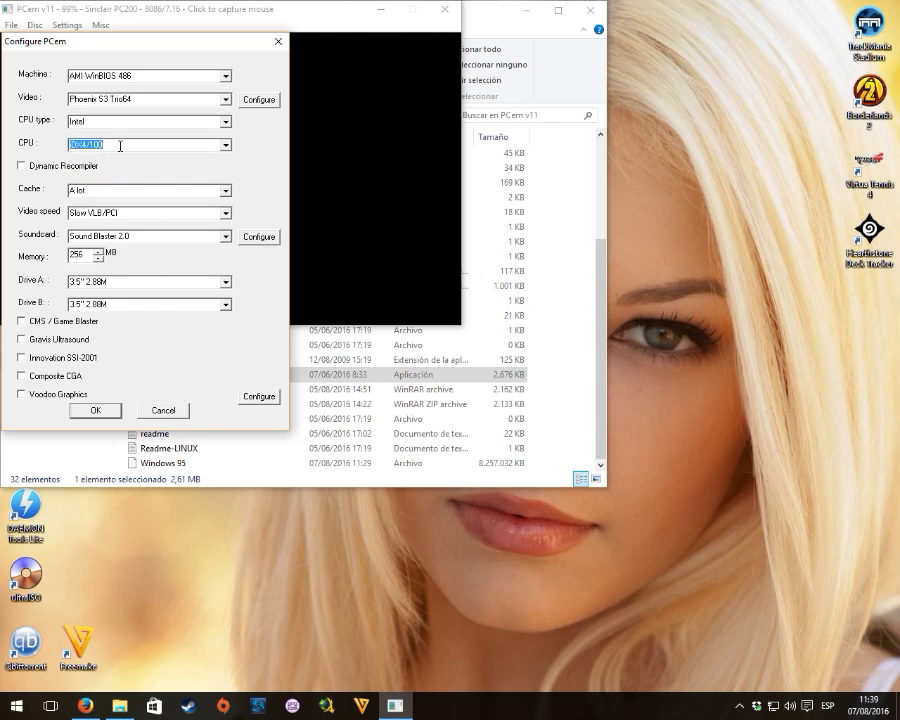
click(116, 166)
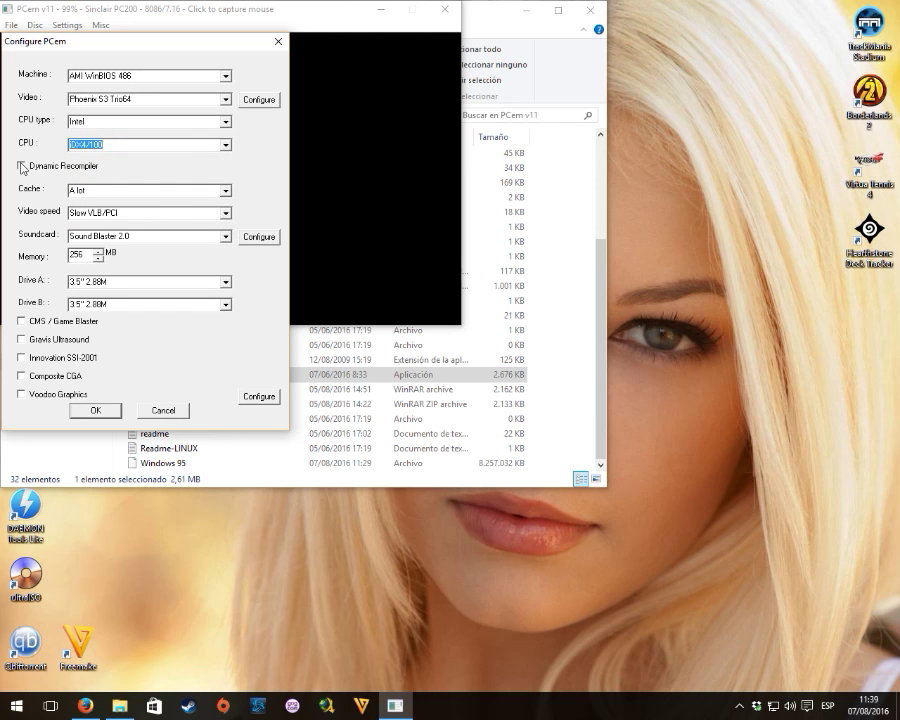
click(116, 167)
click(100, 411)
click(468, 405)
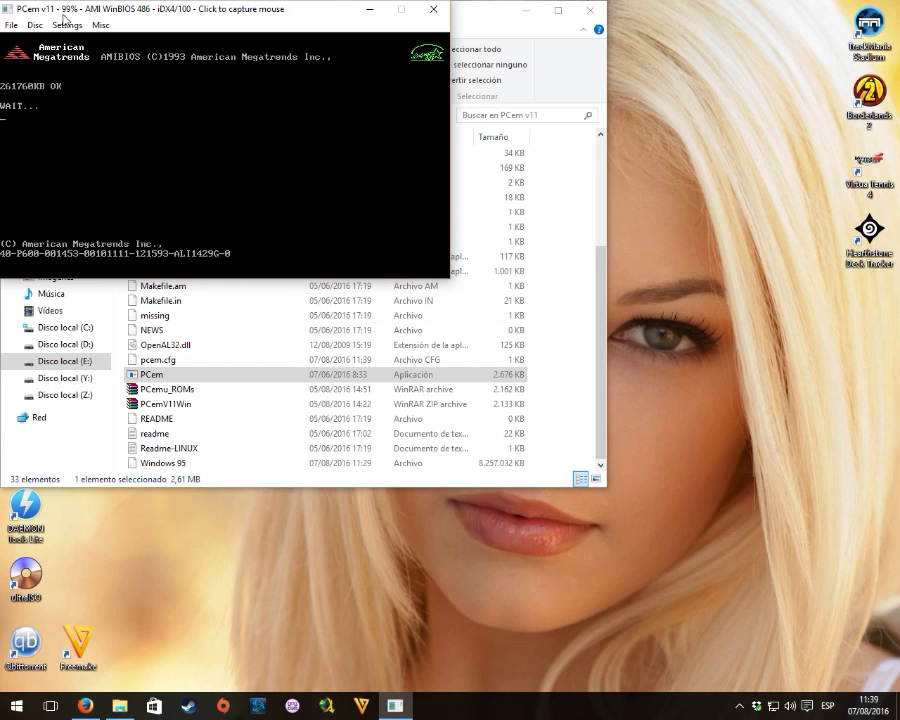
Switch the emulator's video renderer to Direct3D.
click(65, 25)
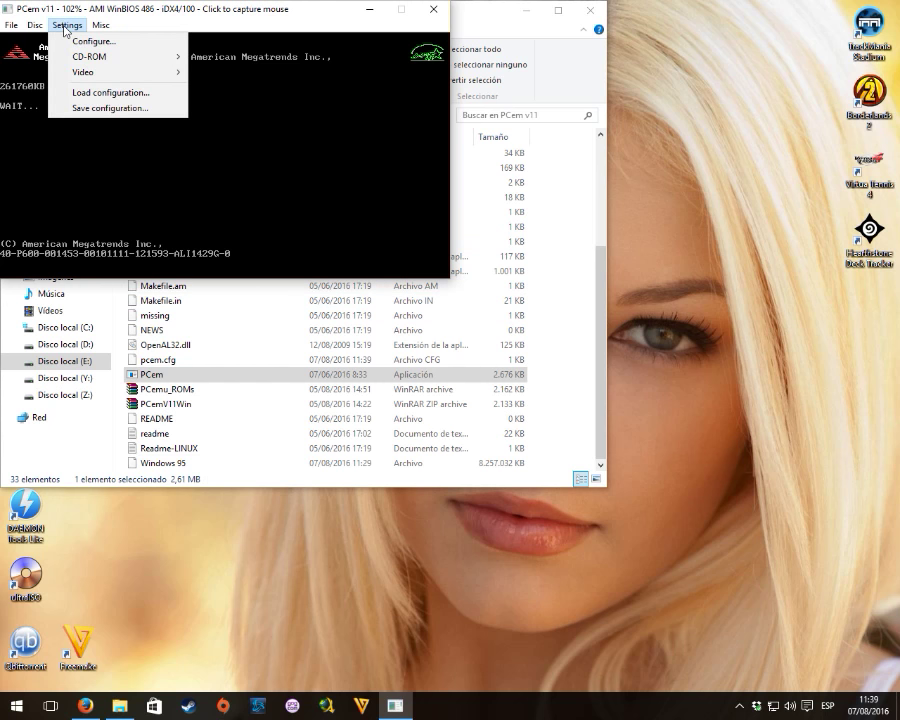
mouse_move(90, 73)
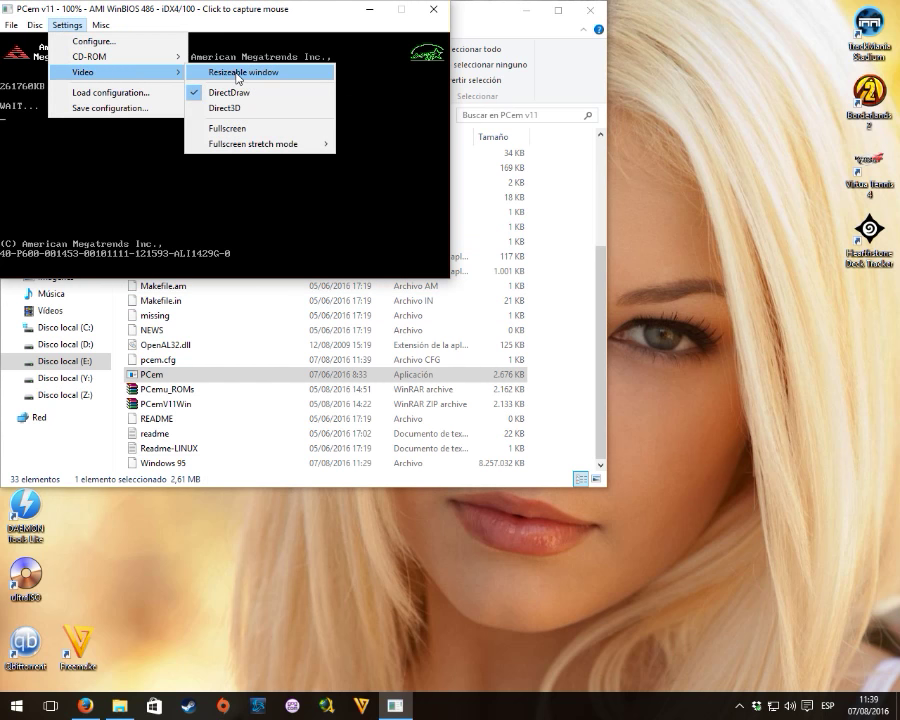
click(240, 108)
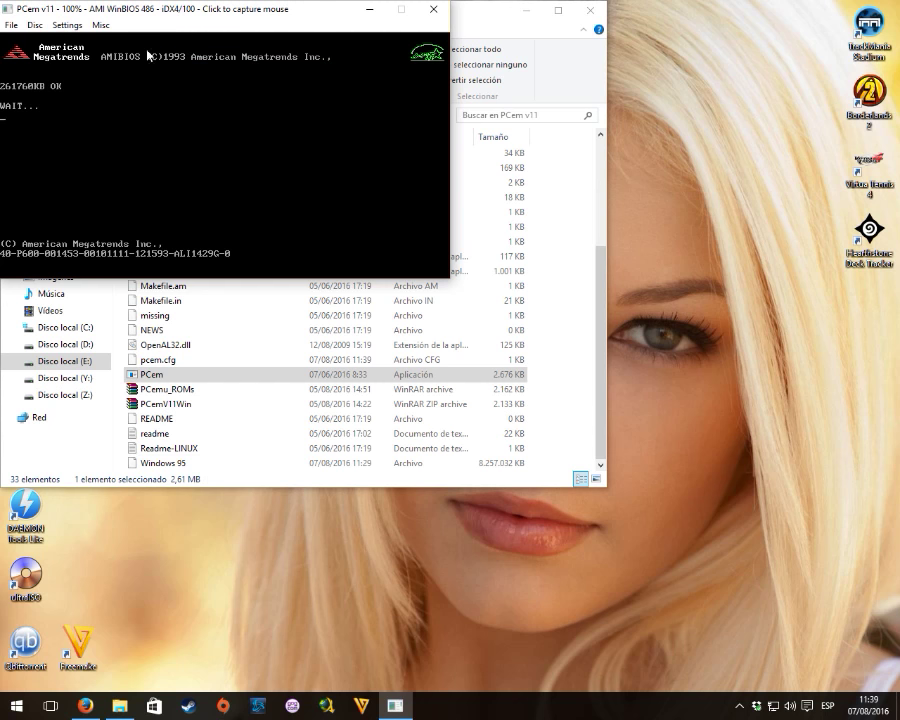
Make the emulator window resizeable and maximize it to fill the desktop.
click(62, 27)
mouse_move(120, 72)
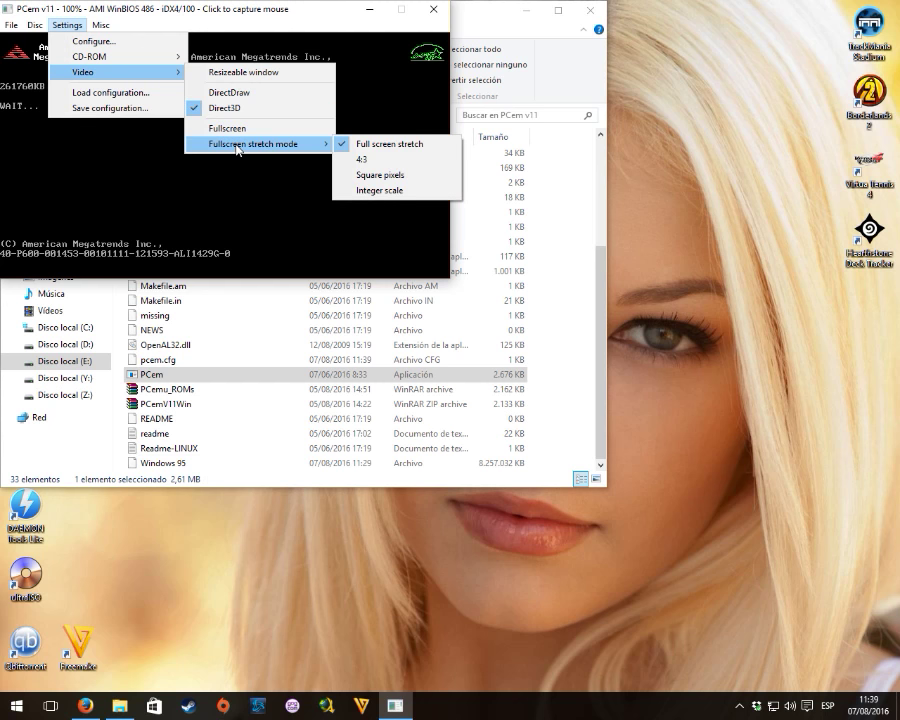
mouse_move(237, 146)
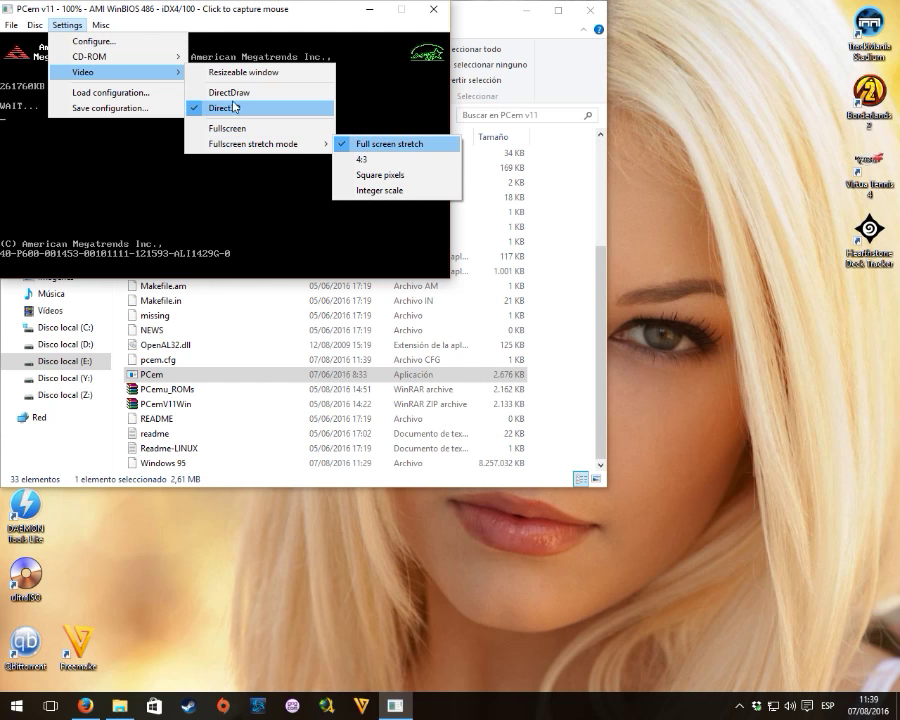
click(235, 72)
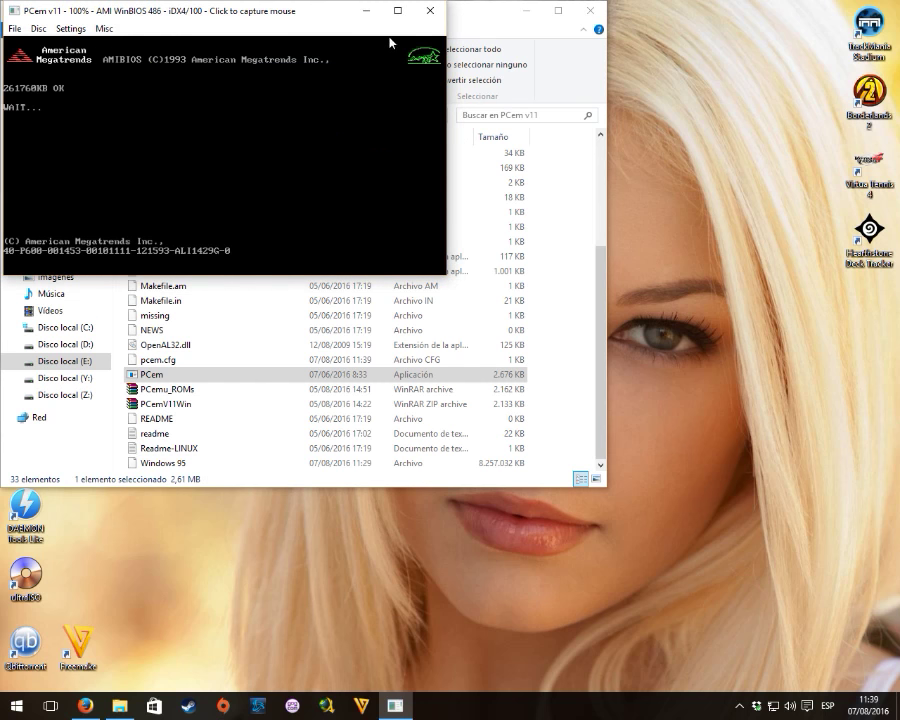
click(401, 9)
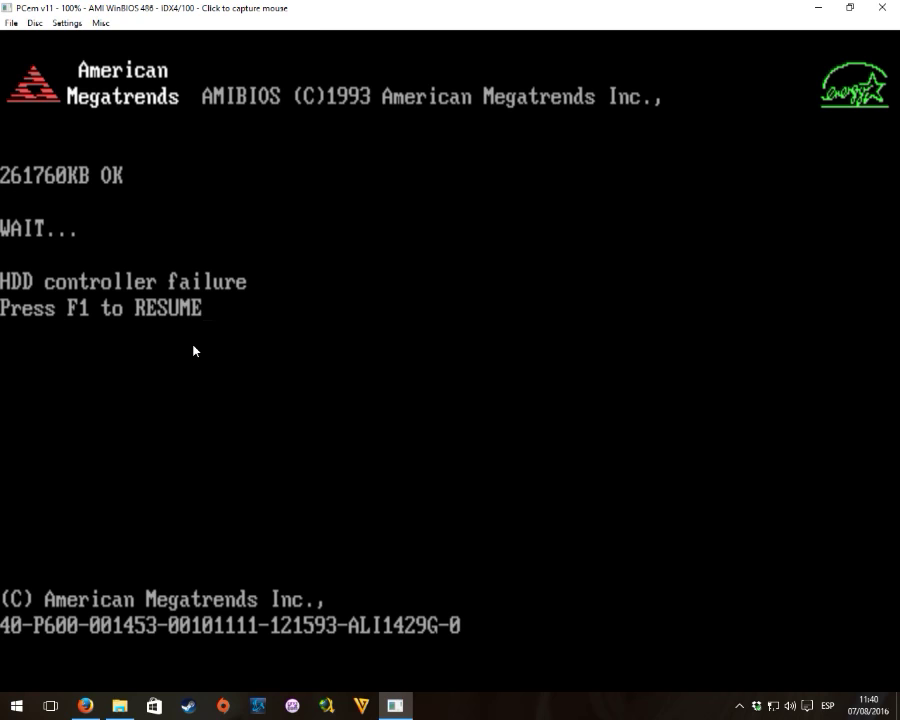
Review the machine configuration settings and close them without changes.
click(66, 23)
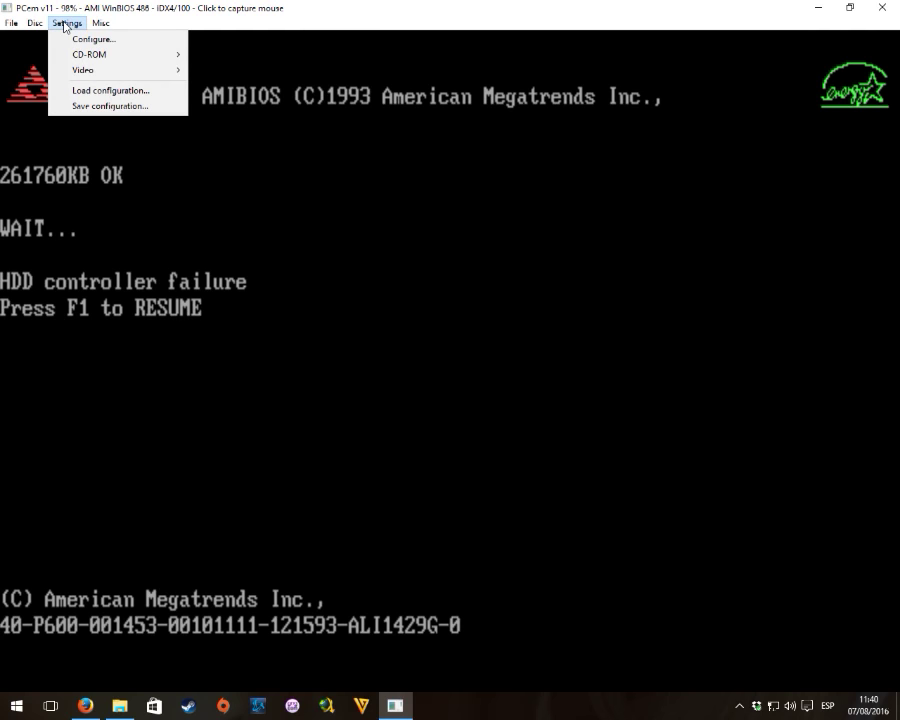
click(91, 42)
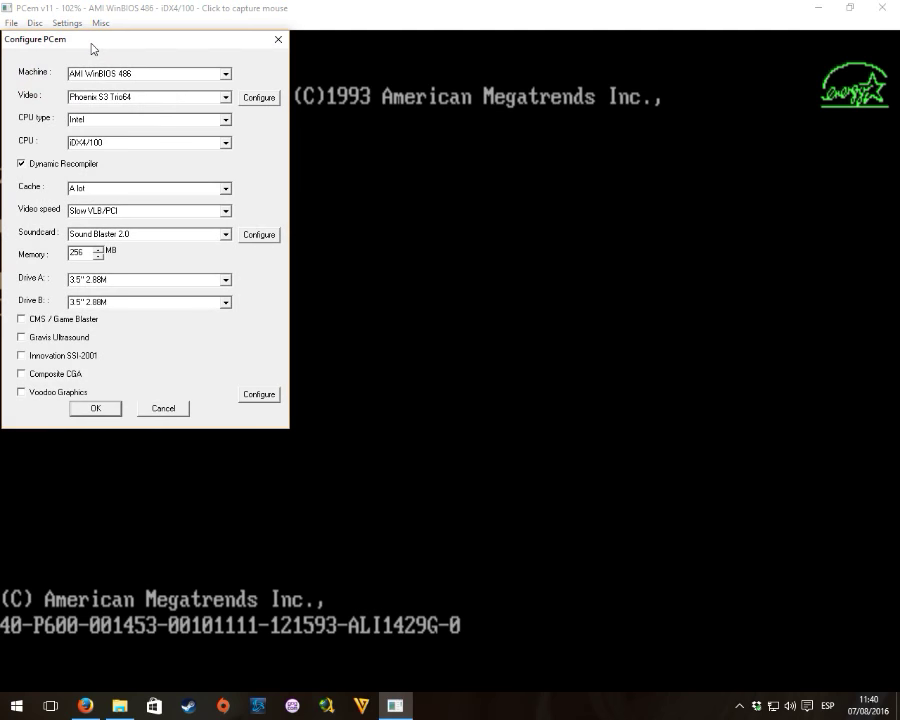
click(115, 411)
Open the hard disc configuration and, while browsing for an image, move the Windows95 disc image into the harddisks folder.
click(35, 22)
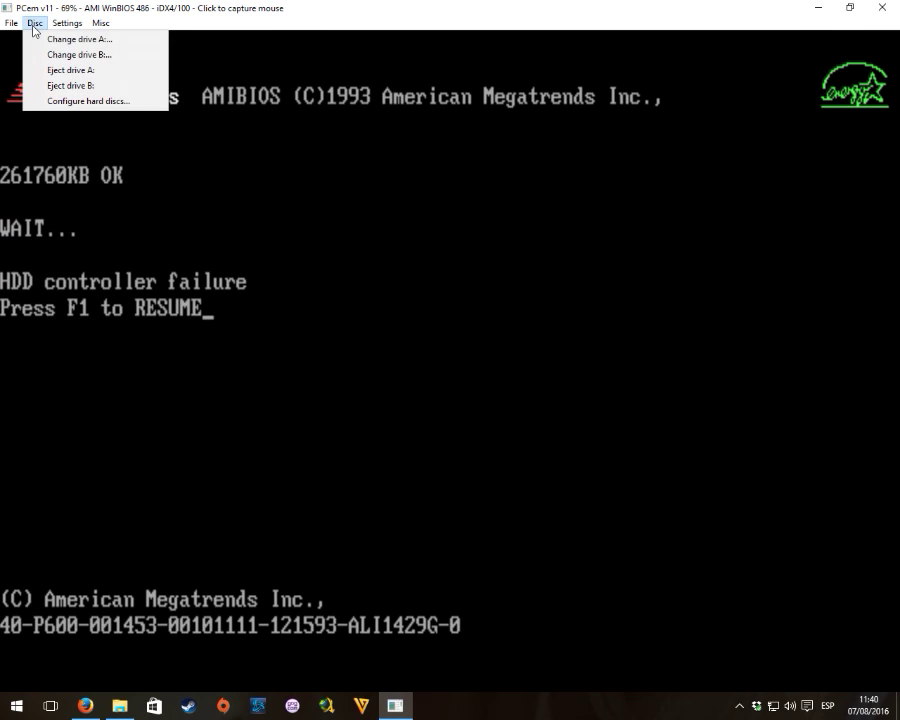
click(78, 101)
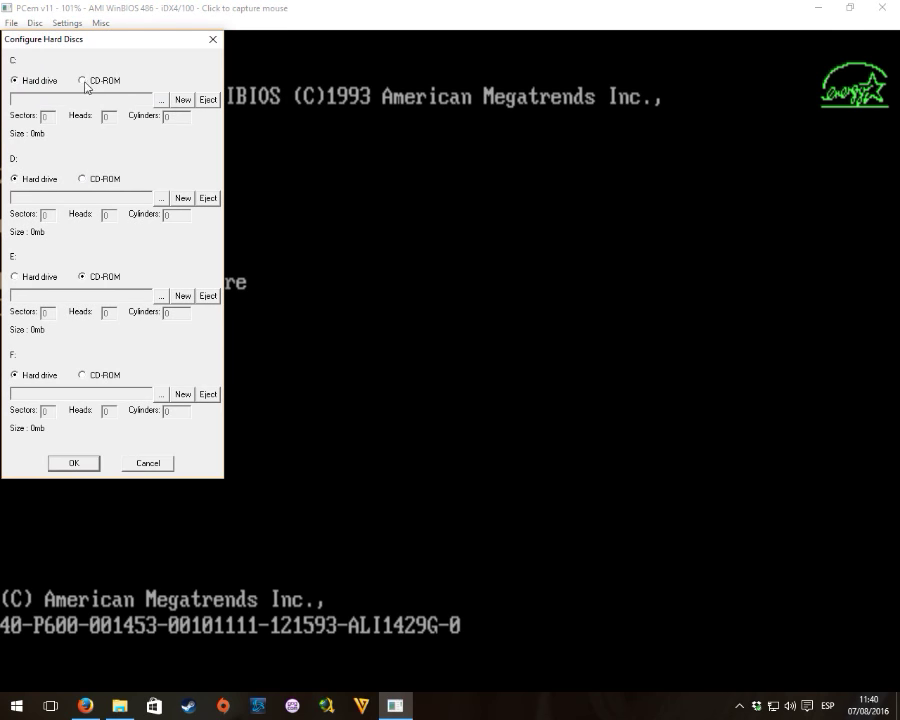
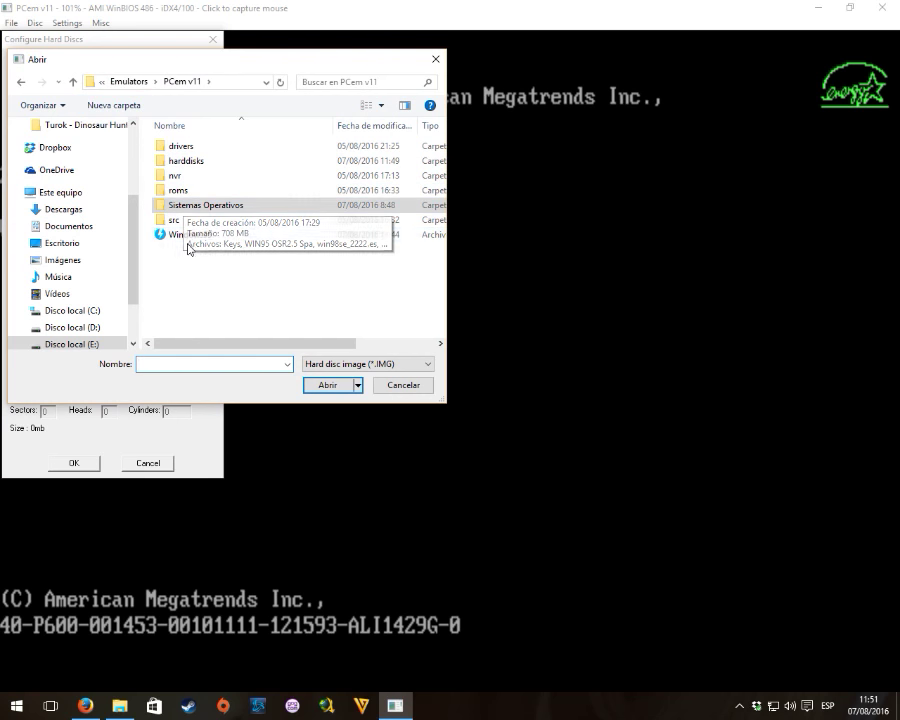
click(185, 236)
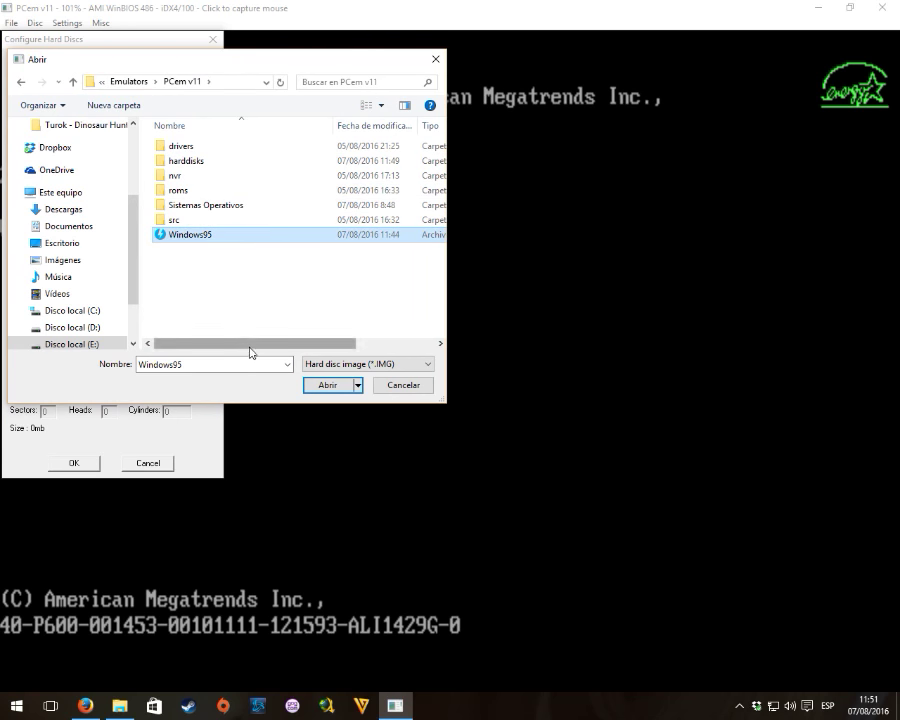
mouse_move(251, 345)
mouse_down()
mouse_move(380, 348)
mouse_move(249, 343)
mouse_up()
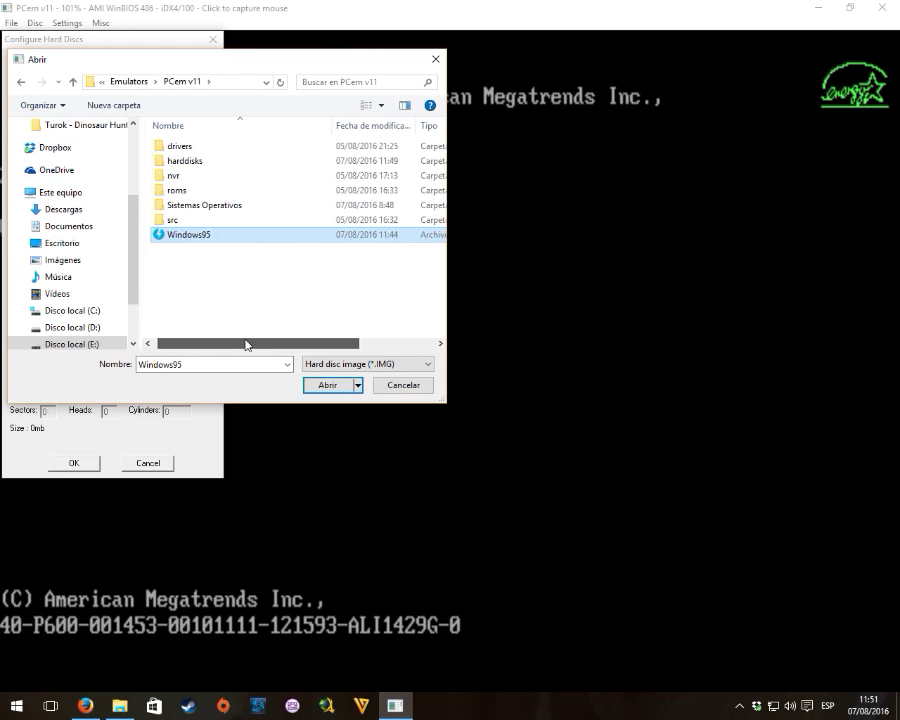
drag(179, 242, 190, 165)
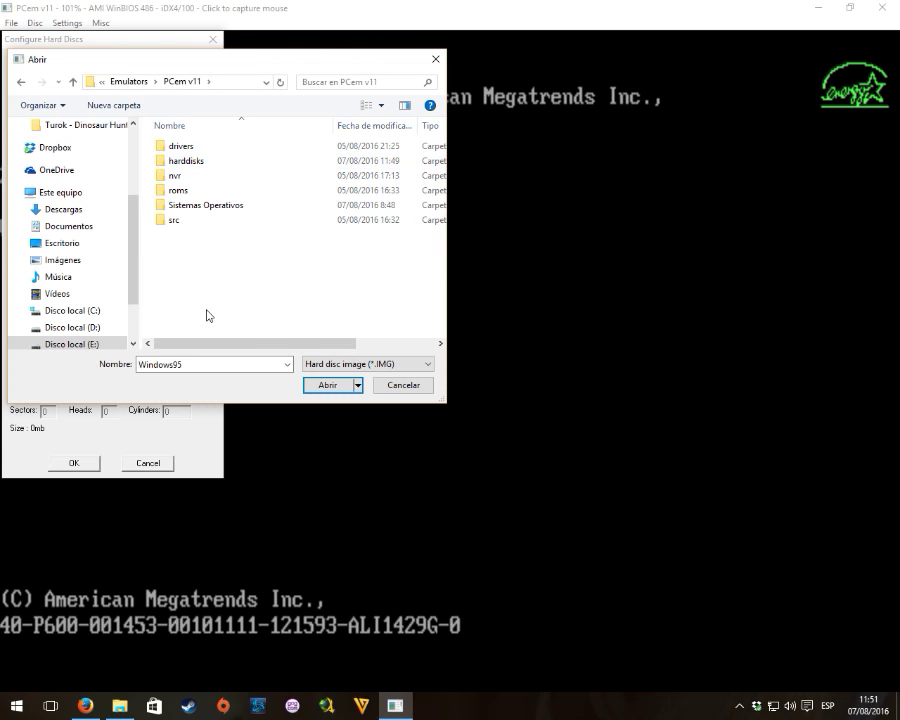
Attach the Windows95 image from the harddisks folder as hard drive C: with 63 sectors, 16 heads and 13500 cylinders, and reset PCem.
double_click(195, 163)
click(188, 148)
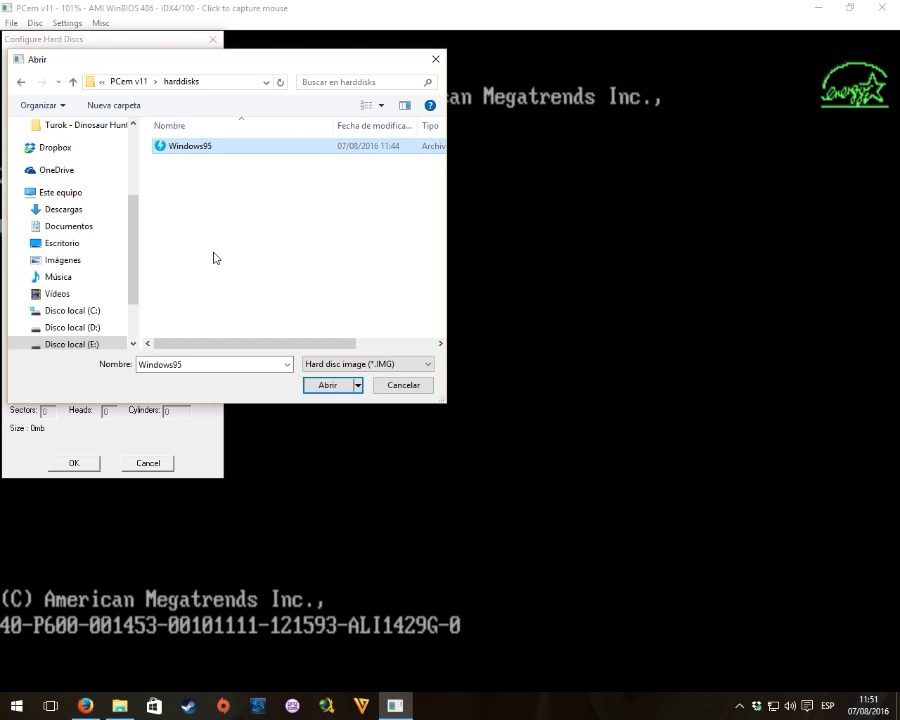
click(328, 389)
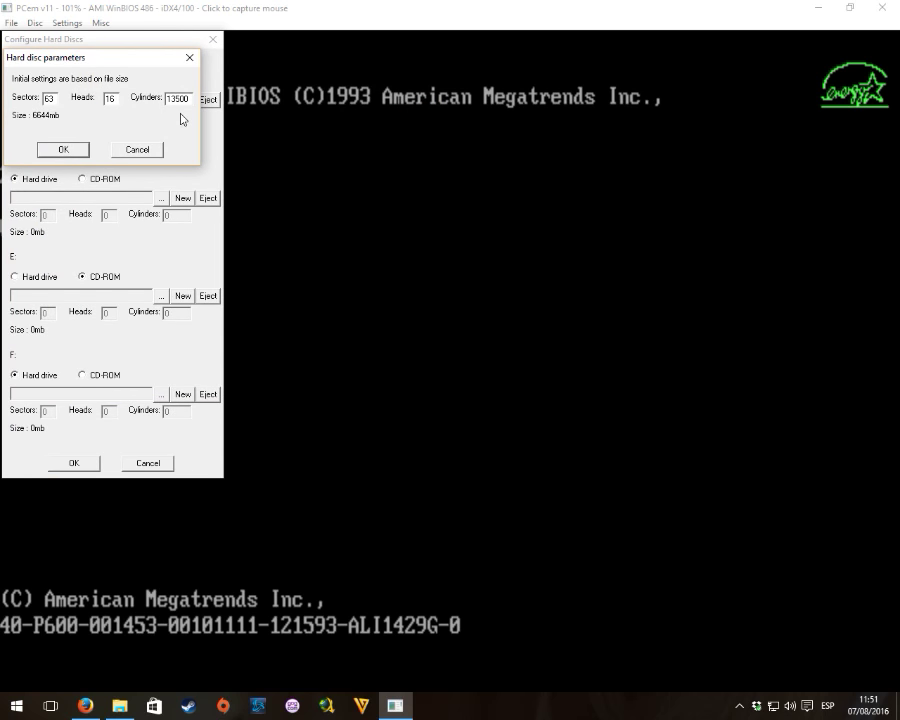
click(64, 150)
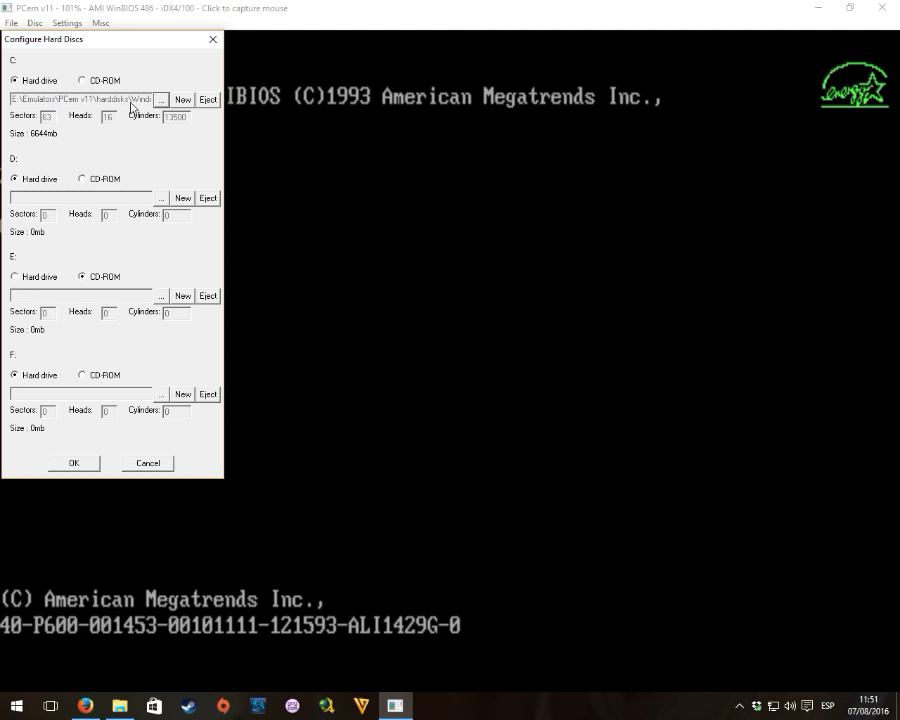
click(72, 461)
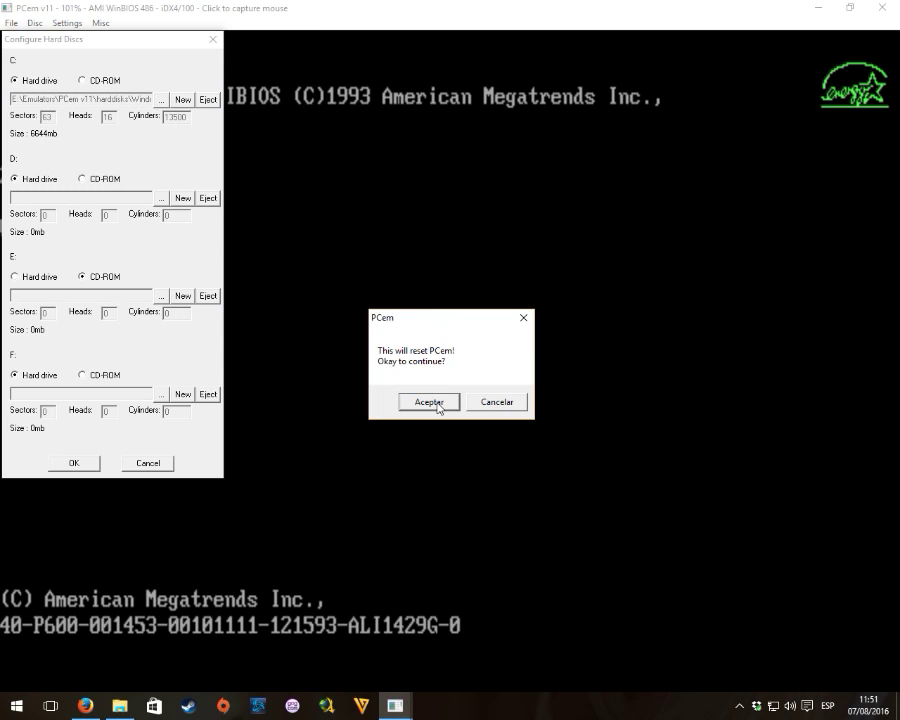
click(429, 402)
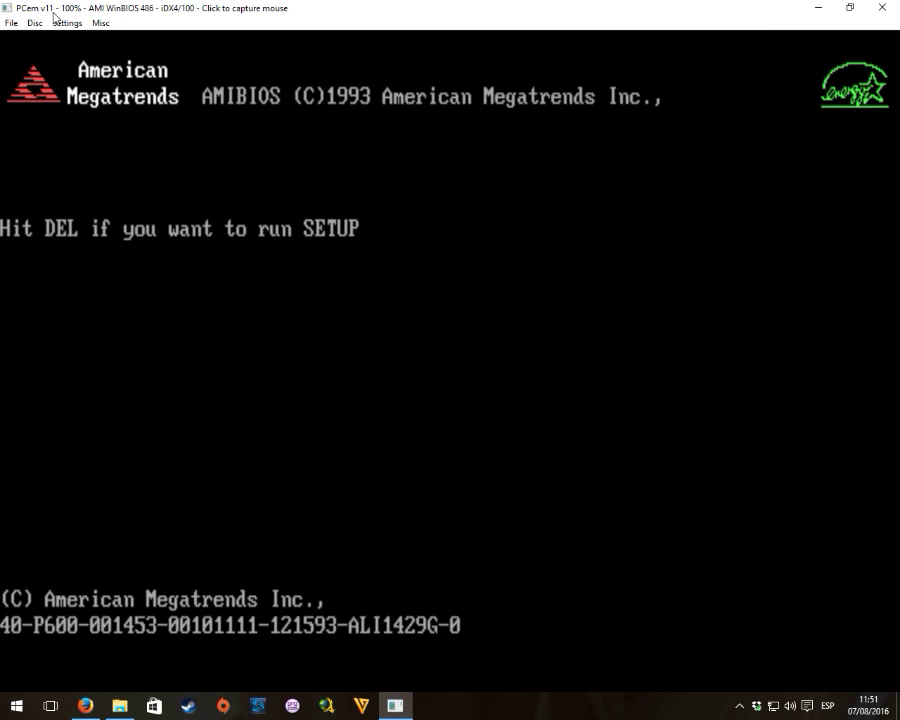
Check the image assigned to hard drive C: in the hard disc configuration, and close it without changes.
click(36, 22)
click(80, 100)
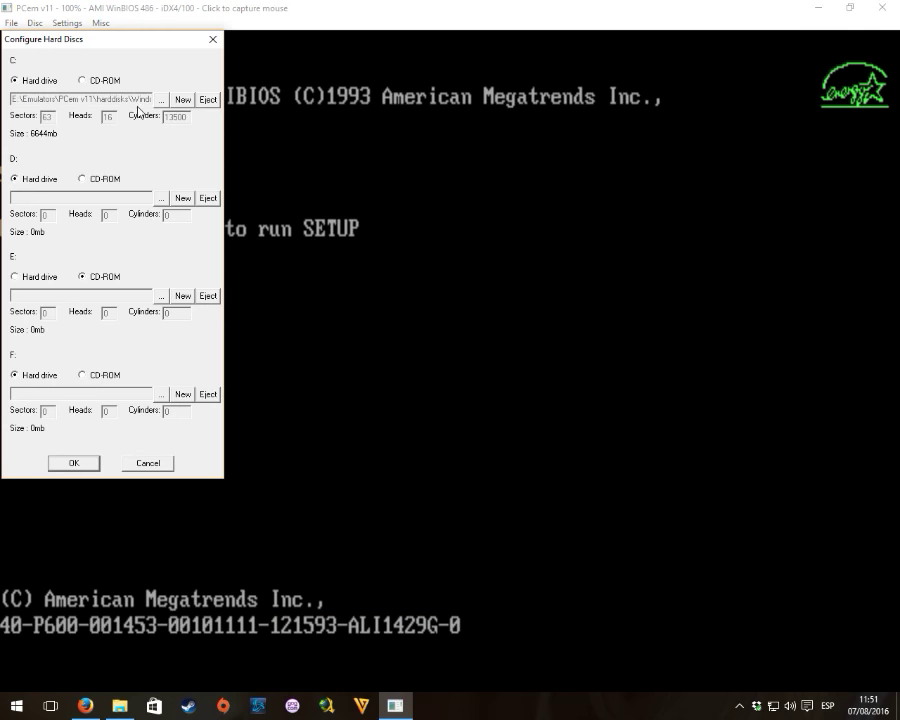
click(212, 39)
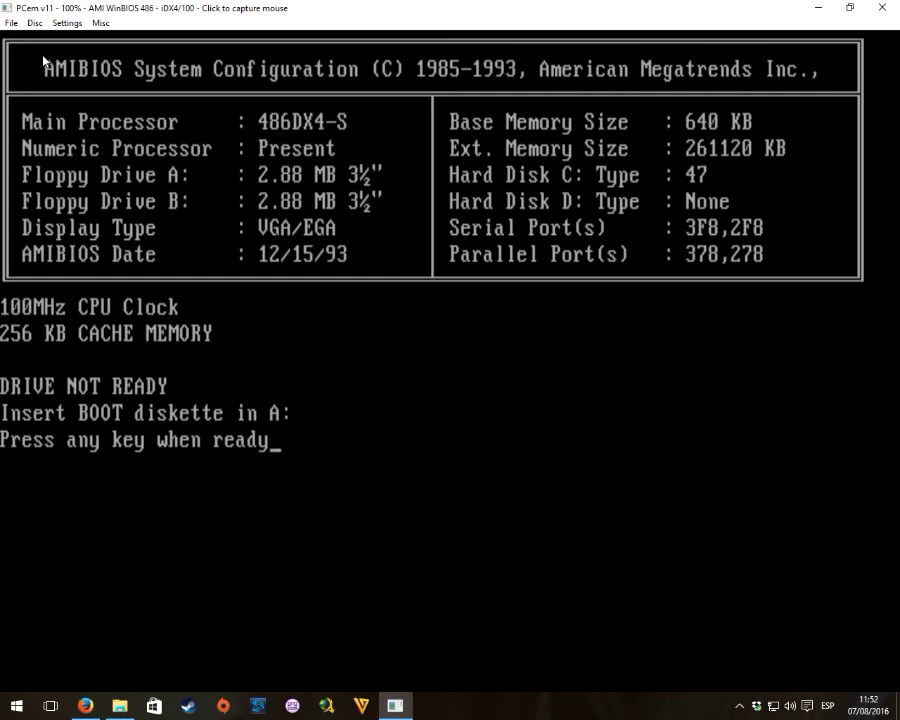
Load the "Windows98_SE arranque diskette" image from the Sistemas Operativos folder into floppy drive A:.
click(36, 24)
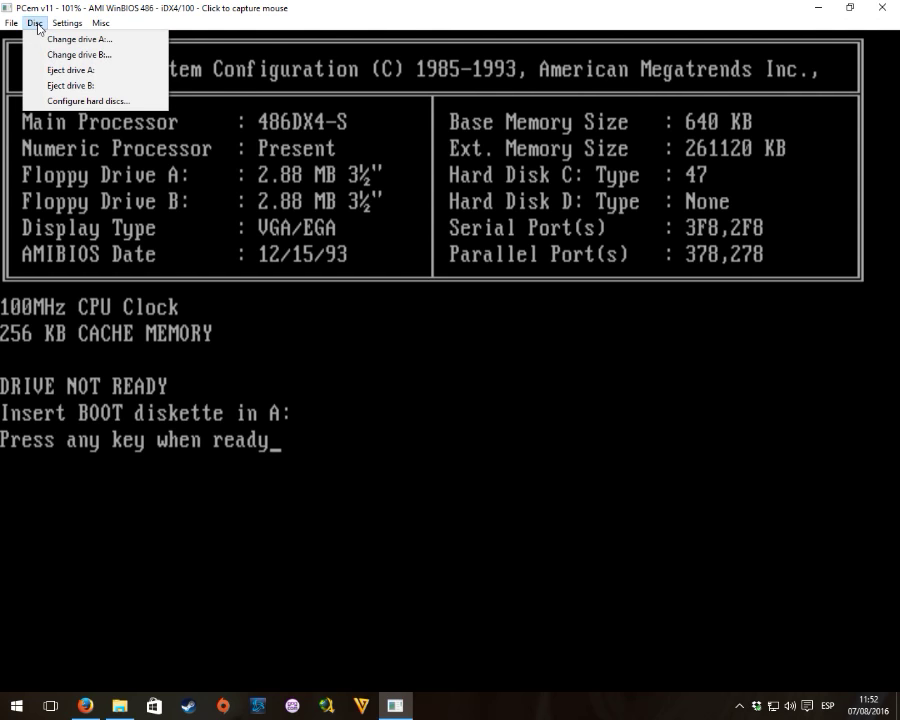
click(100, 46)
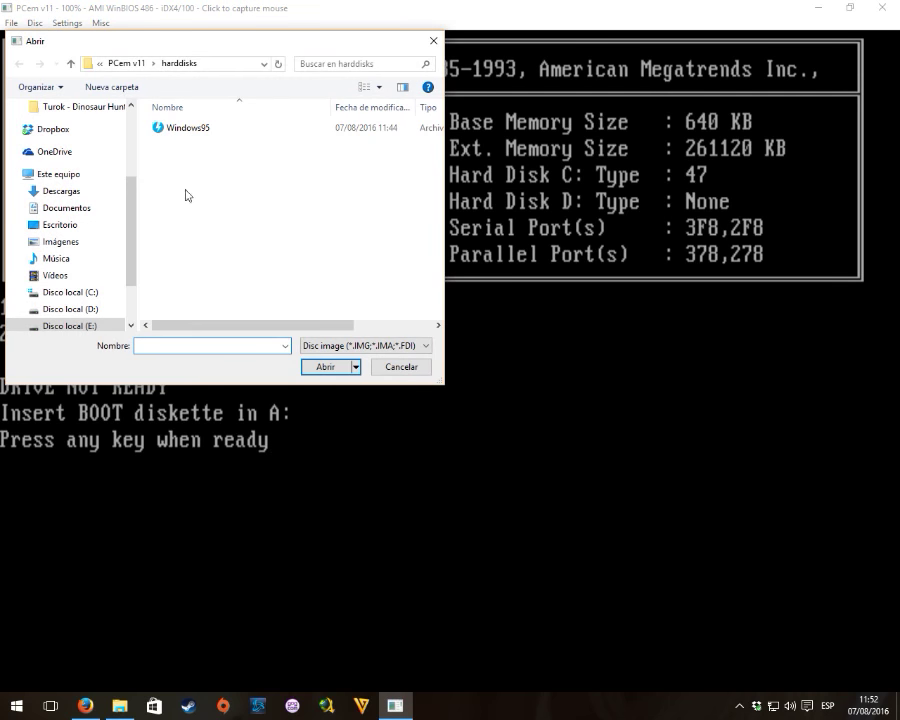
click(120, 62)
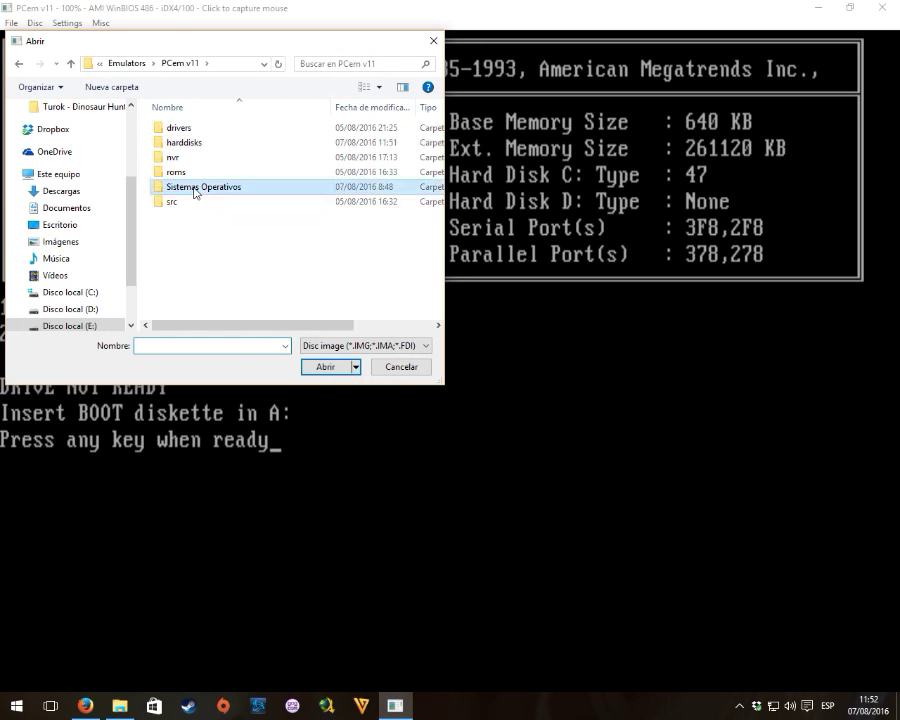
double_click(197, 187)
click(226, 128)
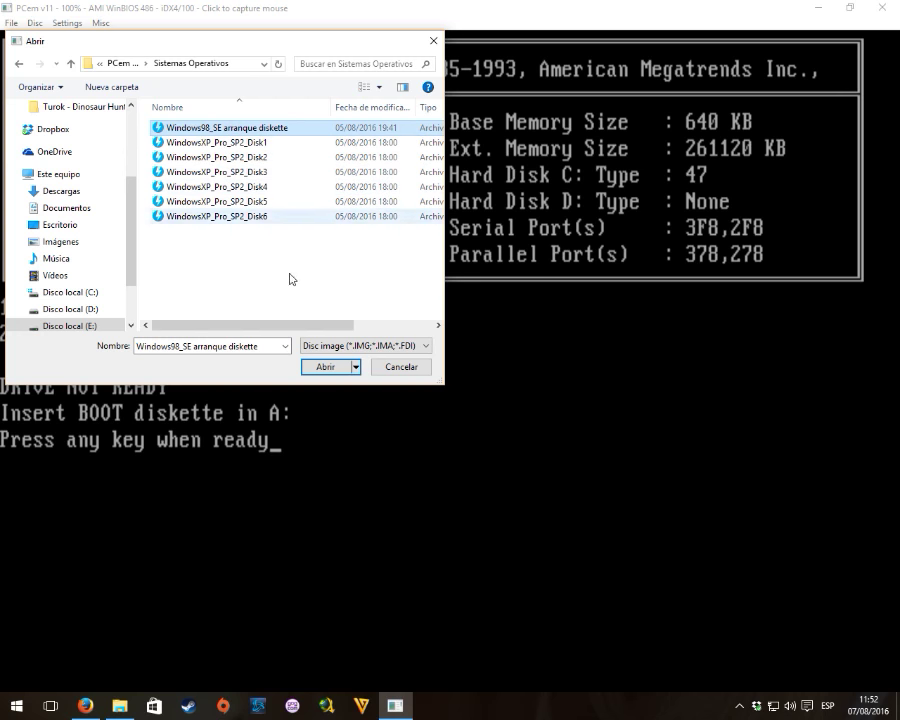
click(320, 369)
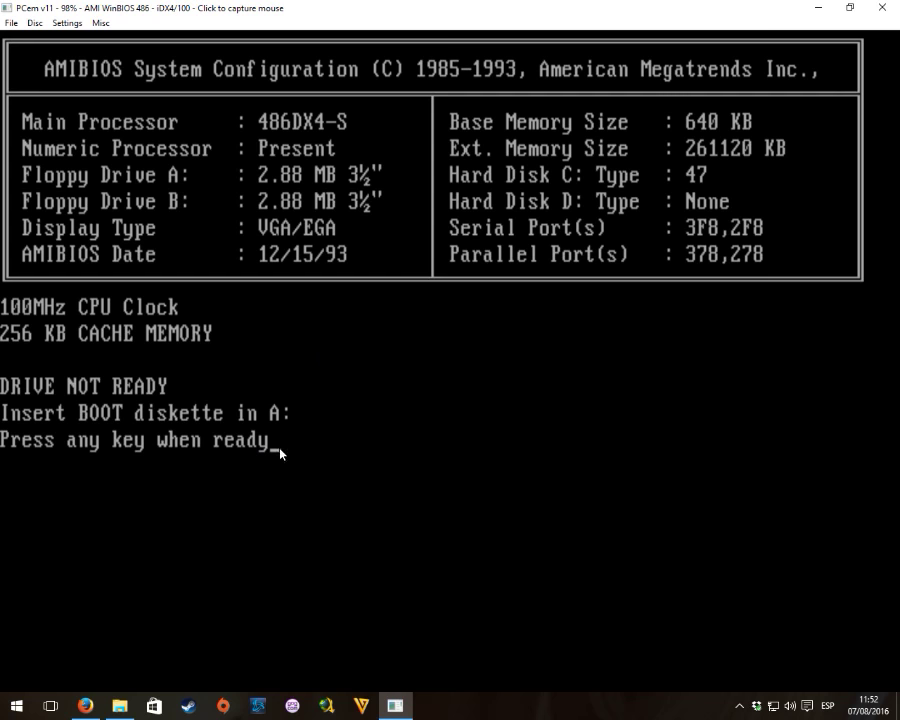
Mount the "WIN95 OSR2.5 Spa" ISO image in the virtual CD-ROM drive and accept the PCem reset.
click(66, 22)
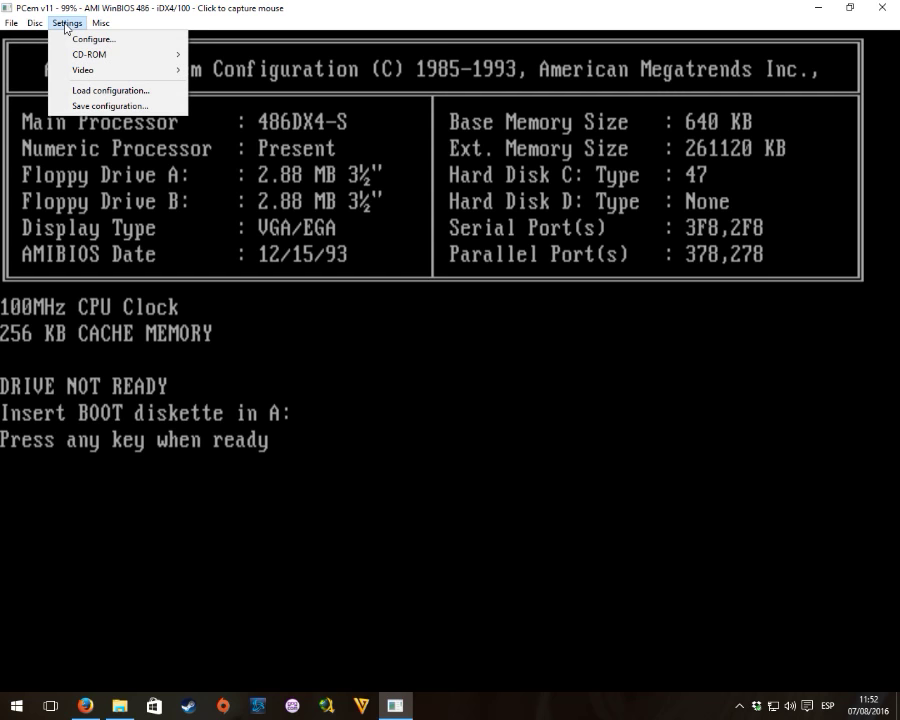
mouse_move(110, 54)
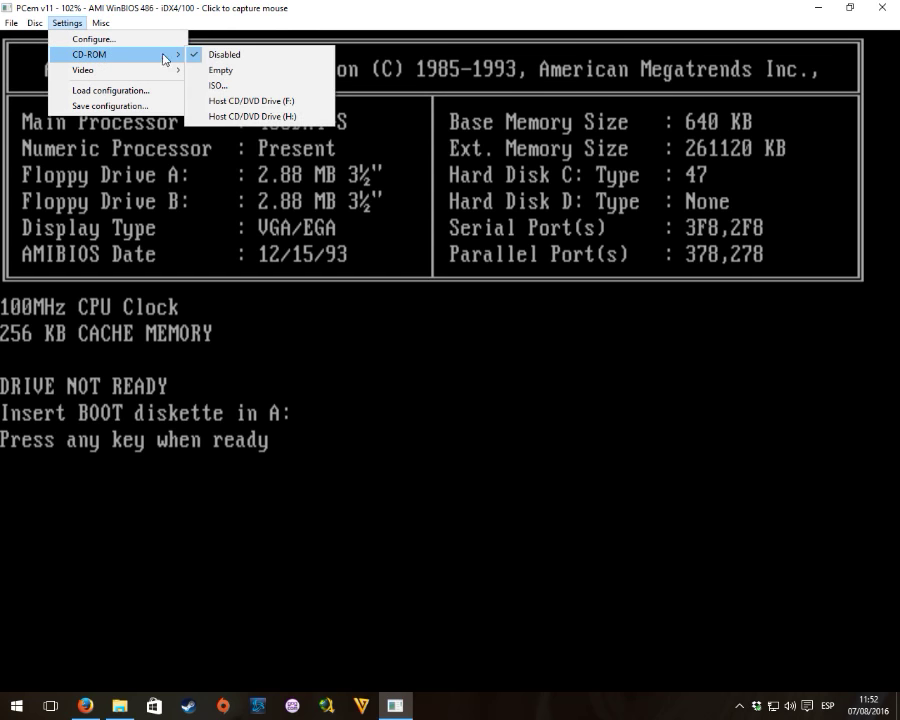
click(225, 88)
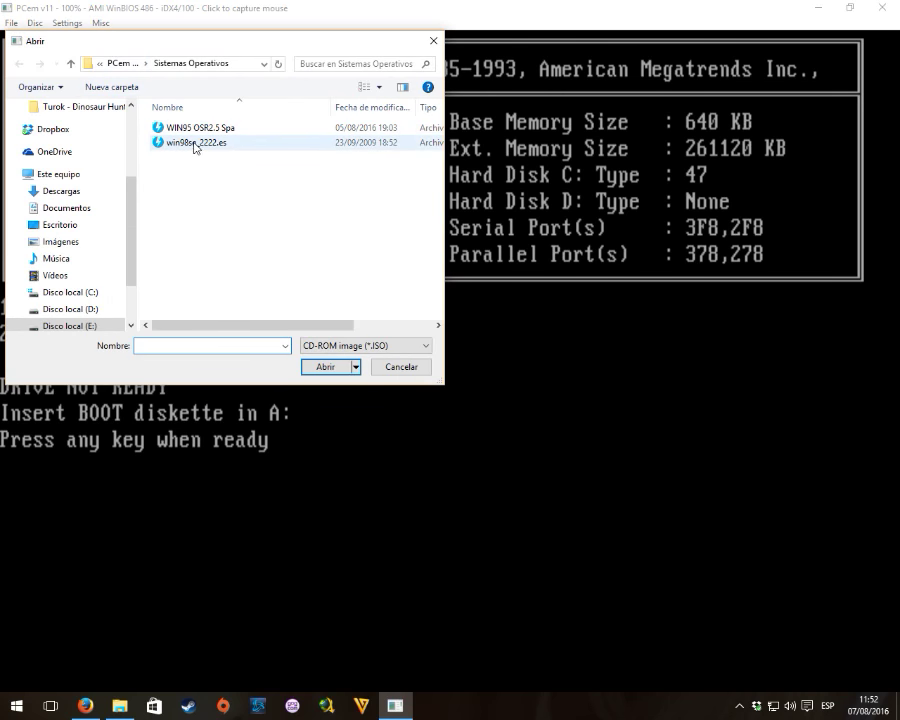
click(212, 128)
click(322, 366)
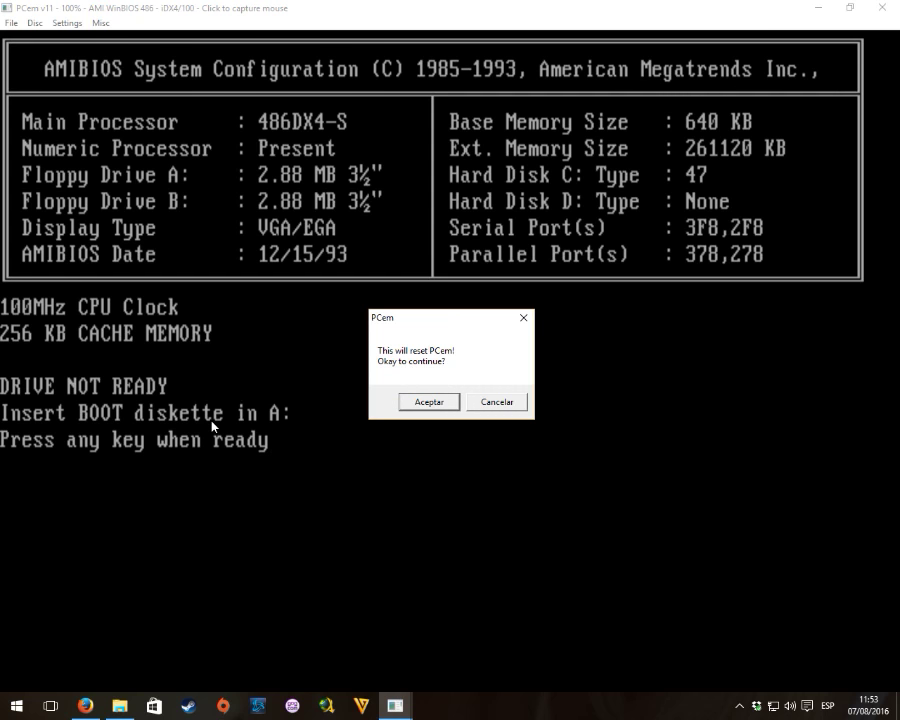
click(428, 403)
Switch to the PCem v11 folder in File Explorer, examine the list of drives, and minimize the window.
click(119, 706)
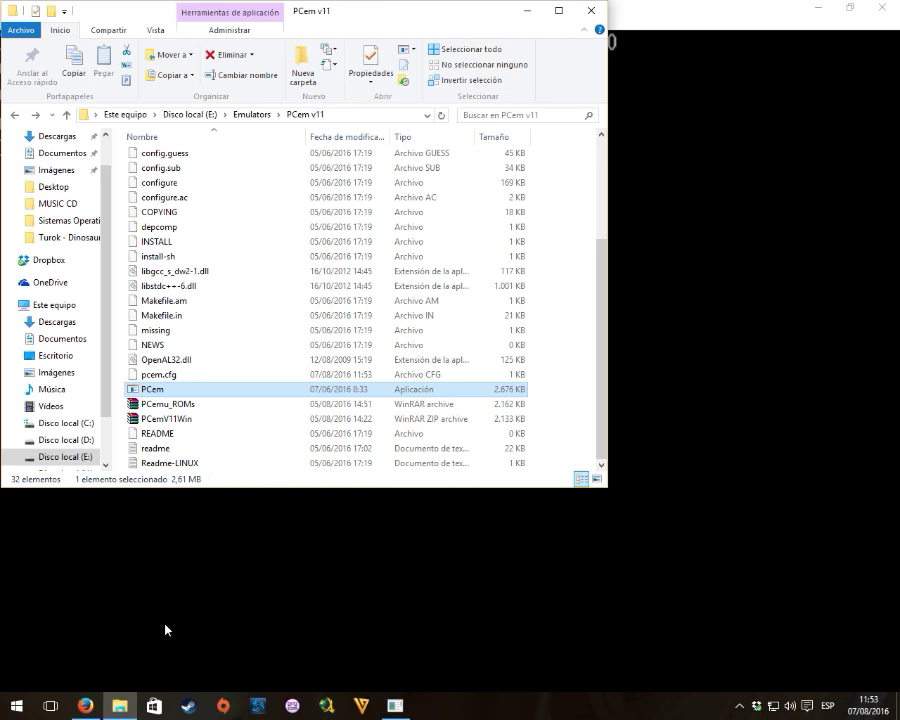
scroll(115, 437, down, 1)
scroll(112, 440, up, 1)
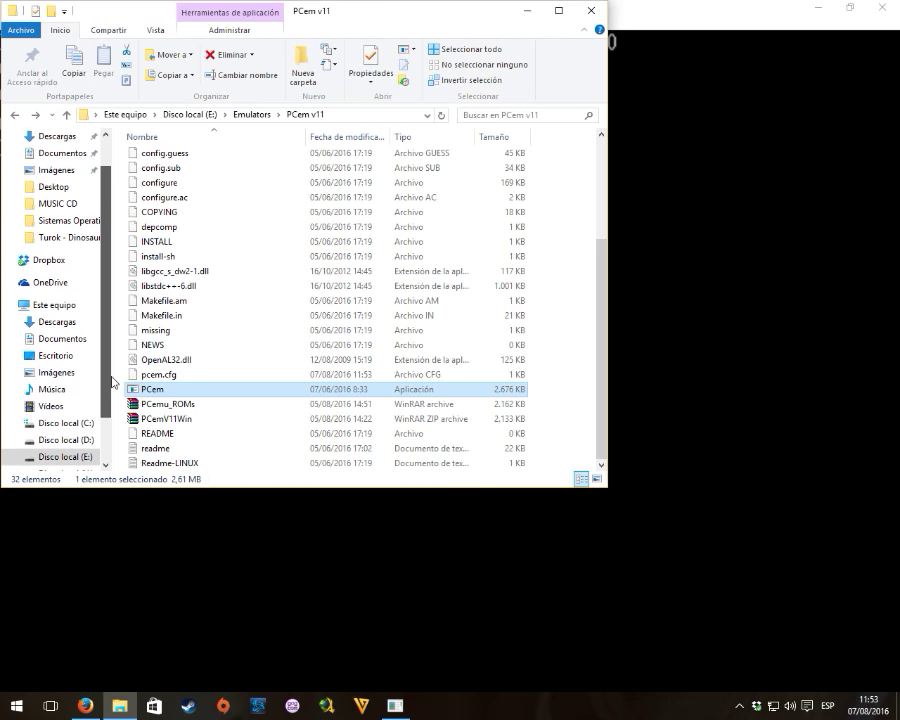
scroll(110, 445, down, 1)
scroll(109, 447, up, 1)
scroll(109, 447, down, 1)
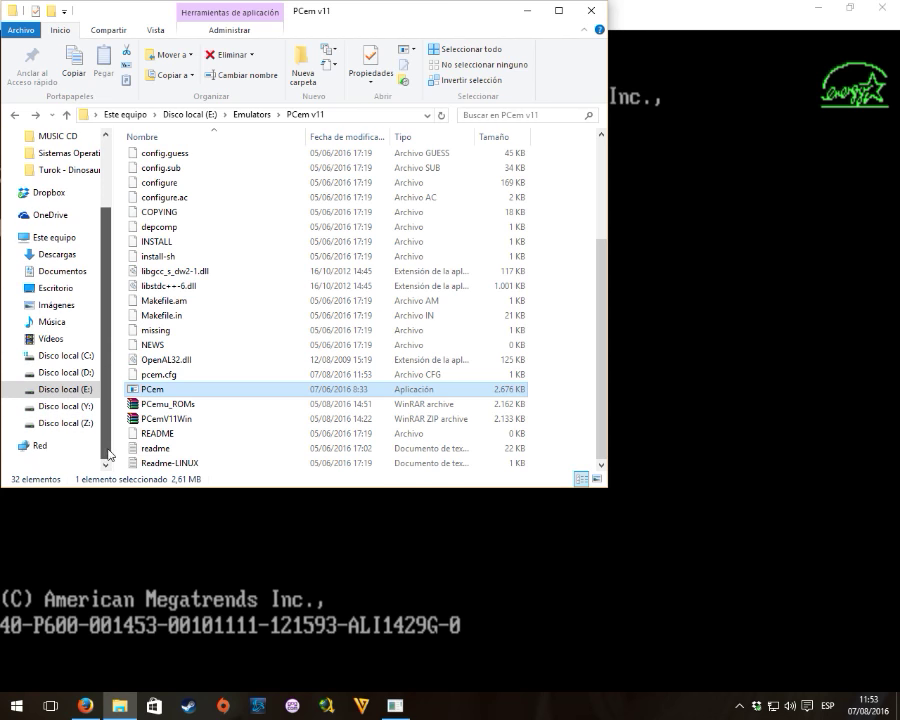
scroll(79, 320, up, 1)
scroll(79, 315, down, 1)
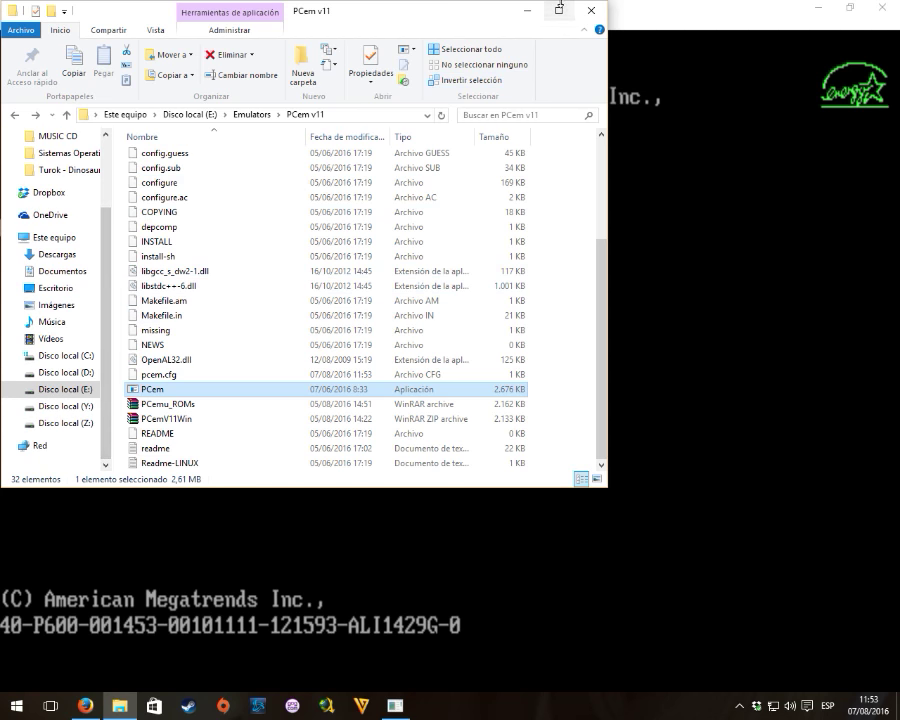
click(527, 11)
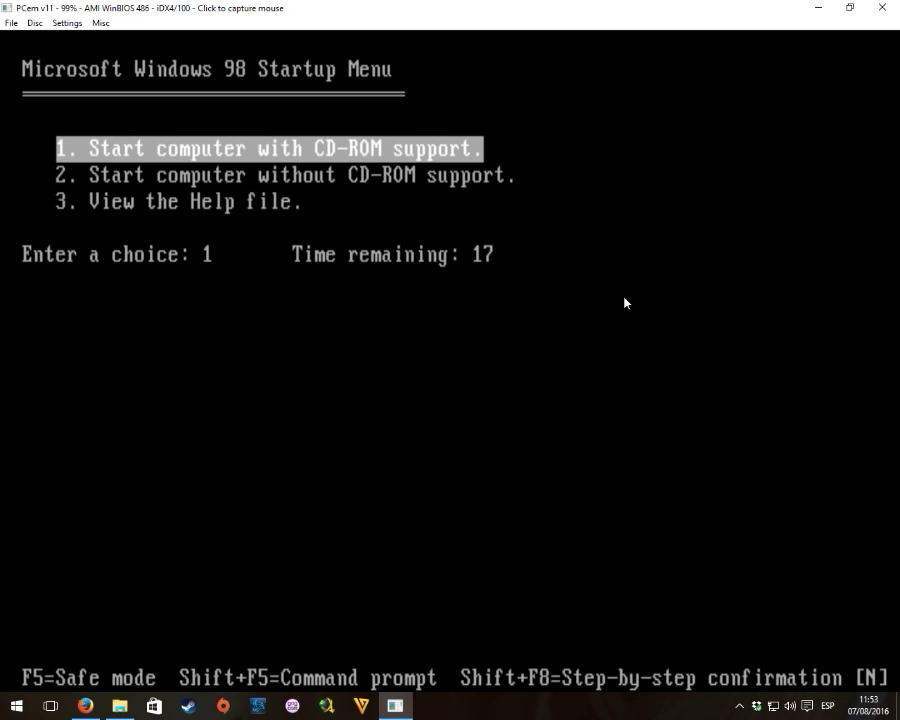
Start the computer with CD-ROM support, and run fdisk to begin creating a primary DOS partition on fixed disk 1.
key(Up)
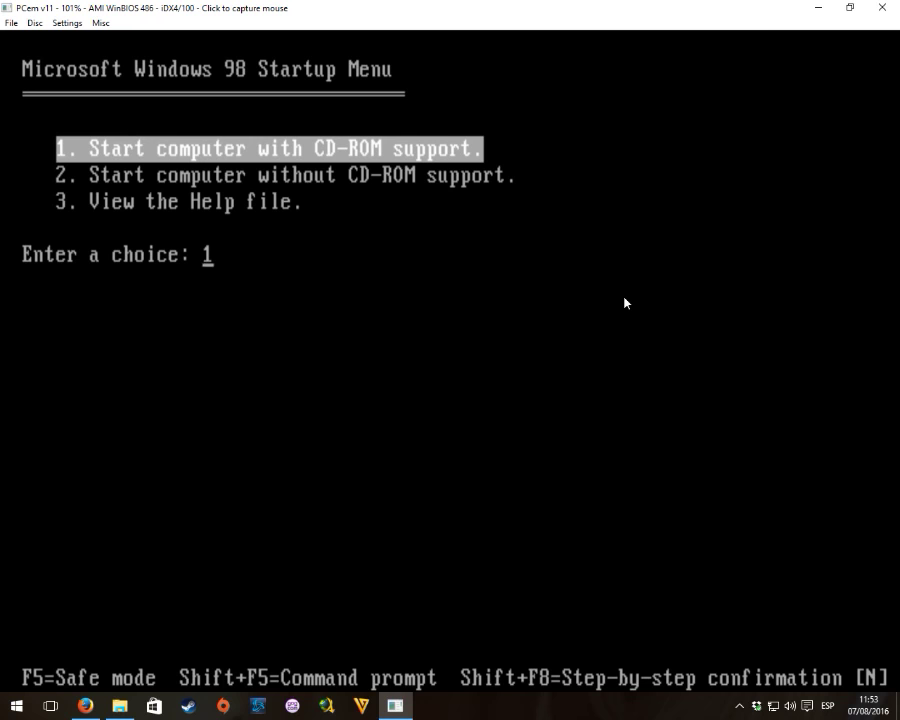
key(Return)
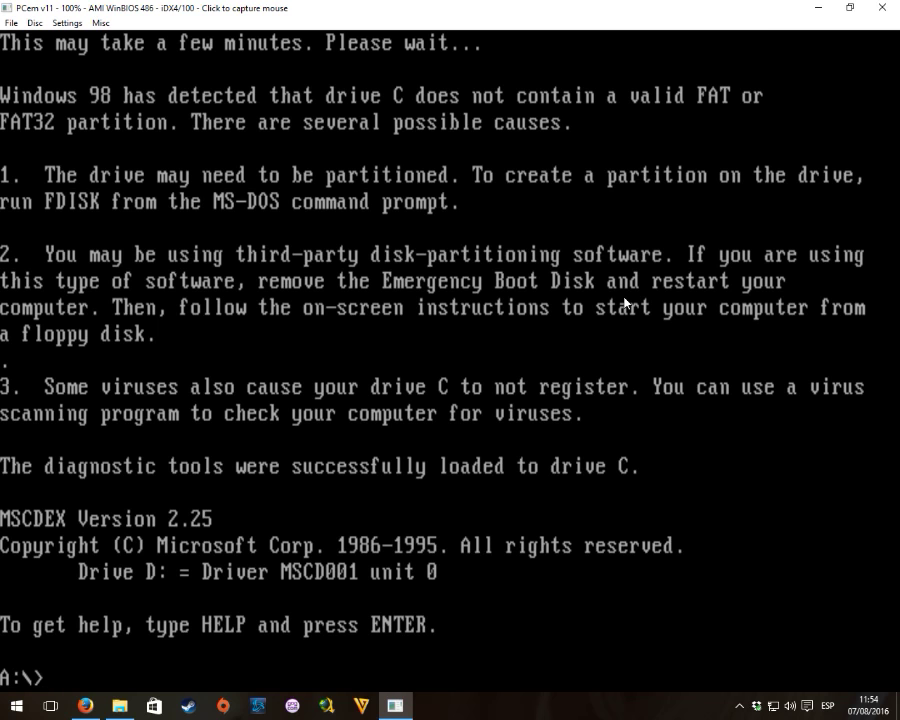
text(fdisk)
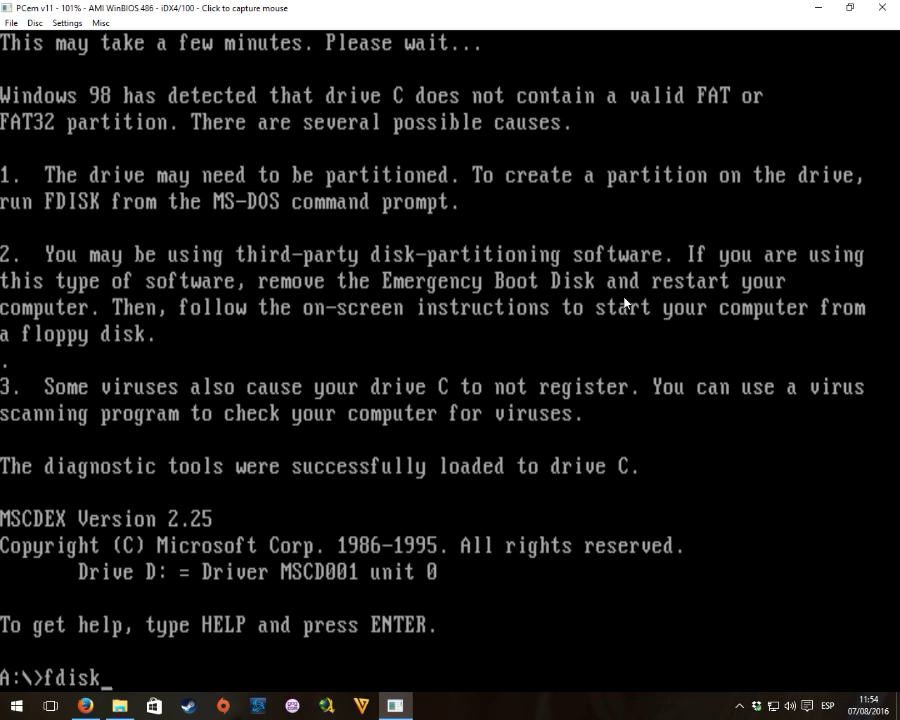
key(Return)
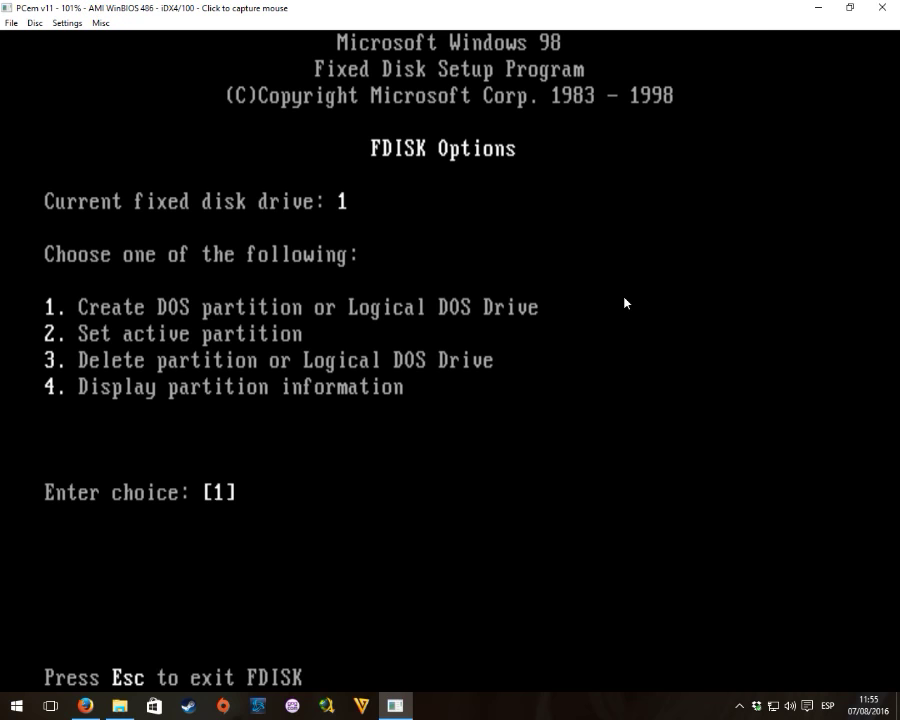
key(Return)
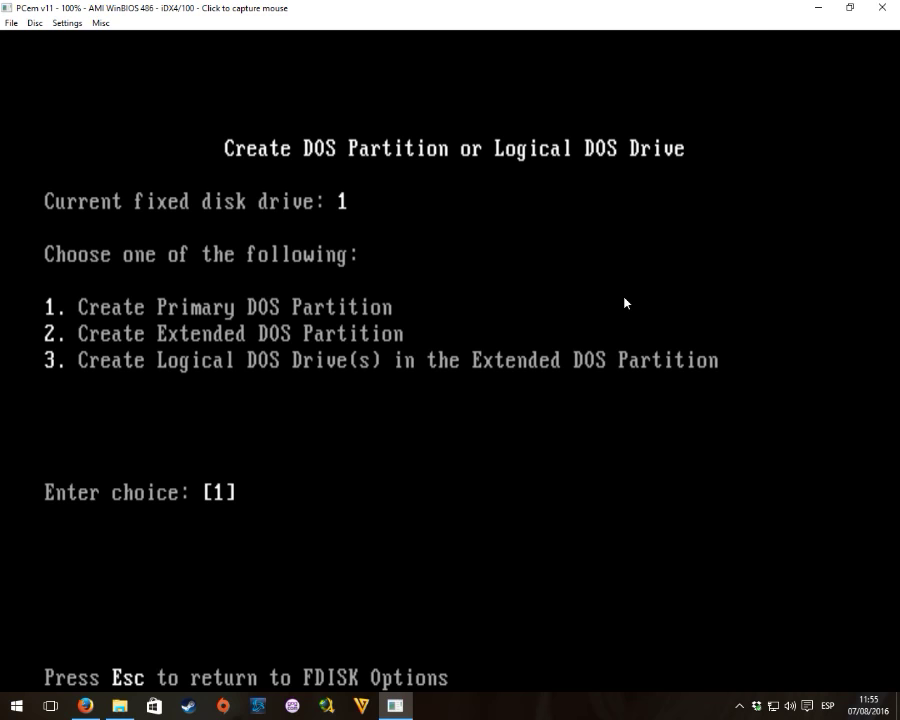
key(Return)
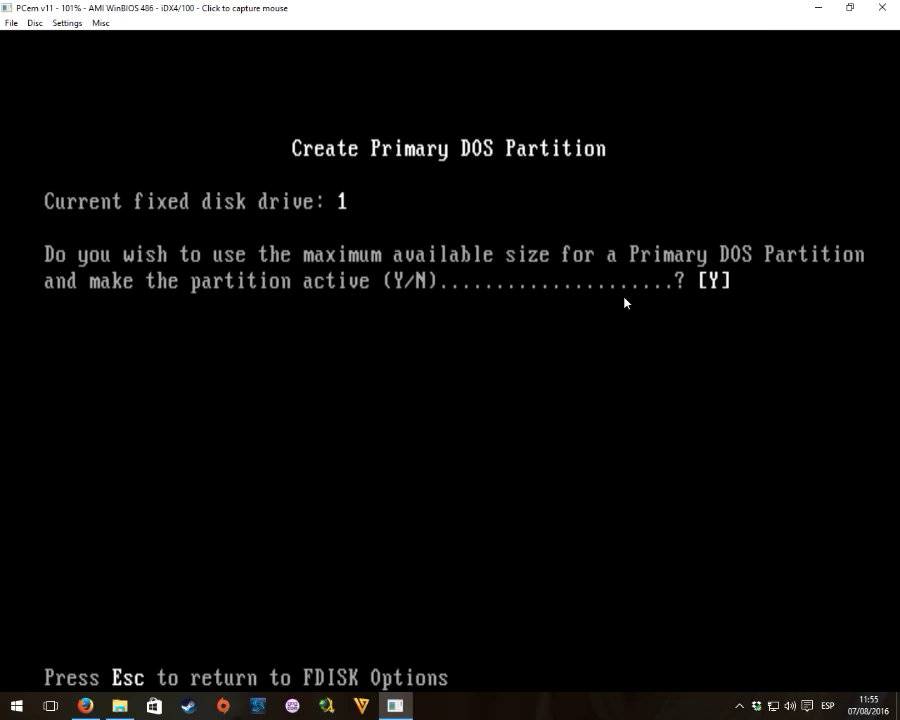
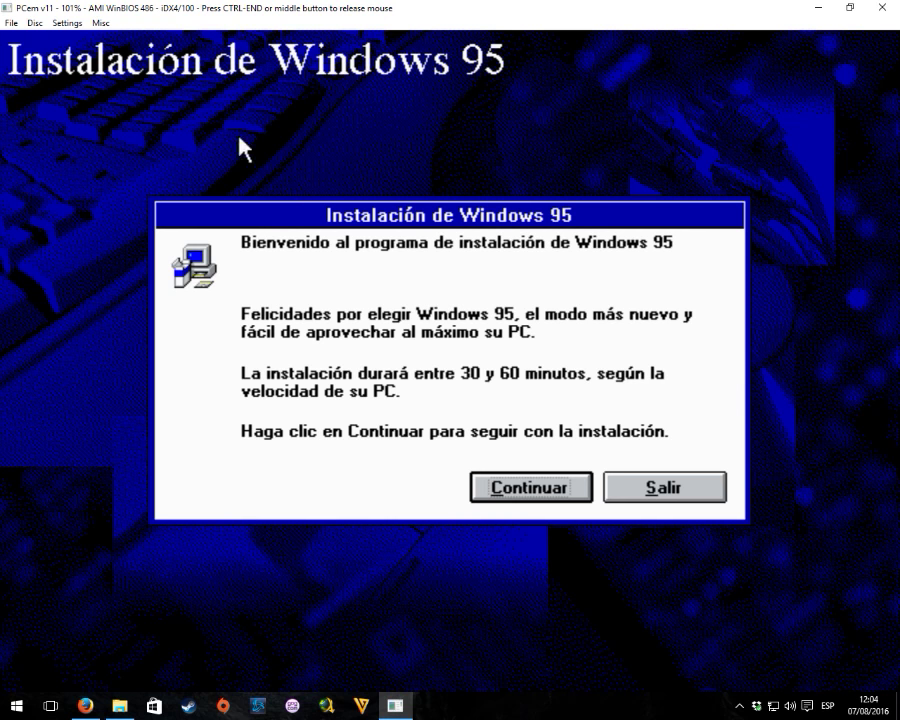
Continue past the Windows 95 setup welcome, accept the licence agreement, and start the installation wizard.
click(530, 490)
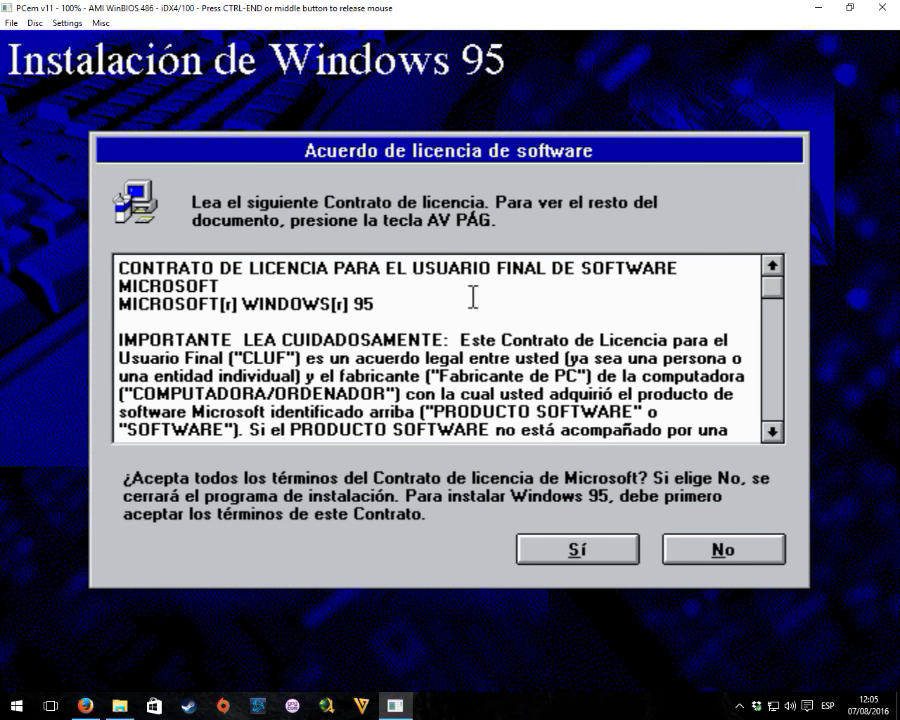
click(580, 552)
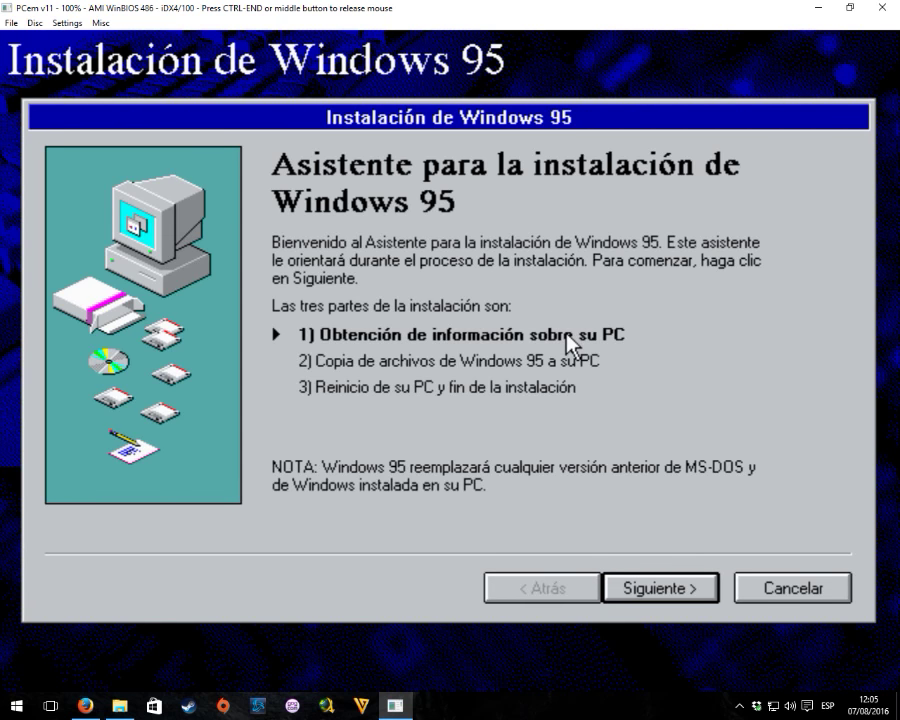
click(678, 594)
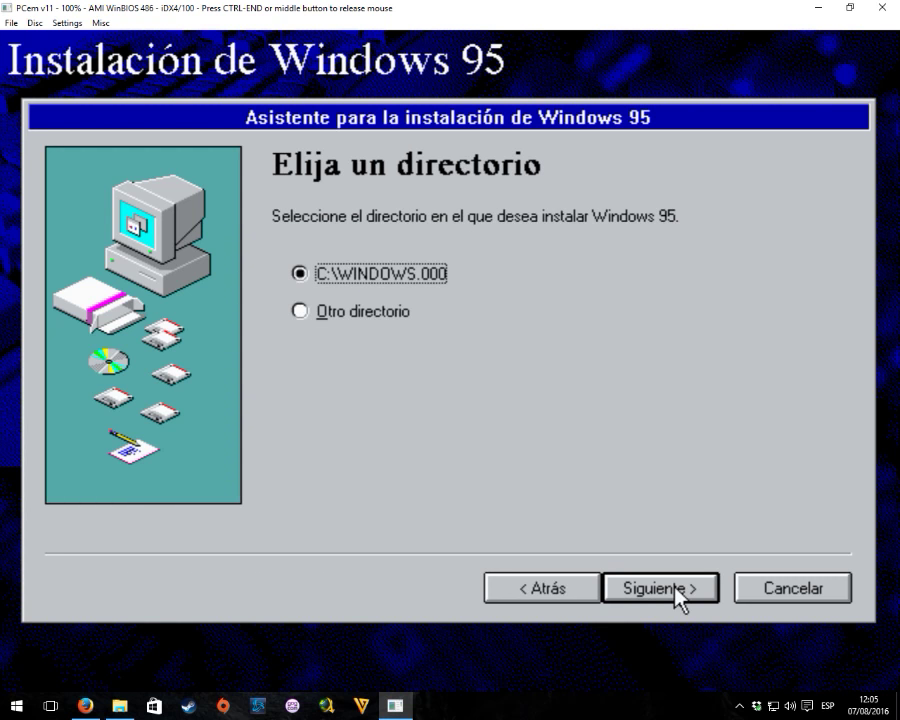
Set C:\WINDOWS as the installation directory through the Otro directorio option, and agree to overwrite its existing files.
click(361, 309)
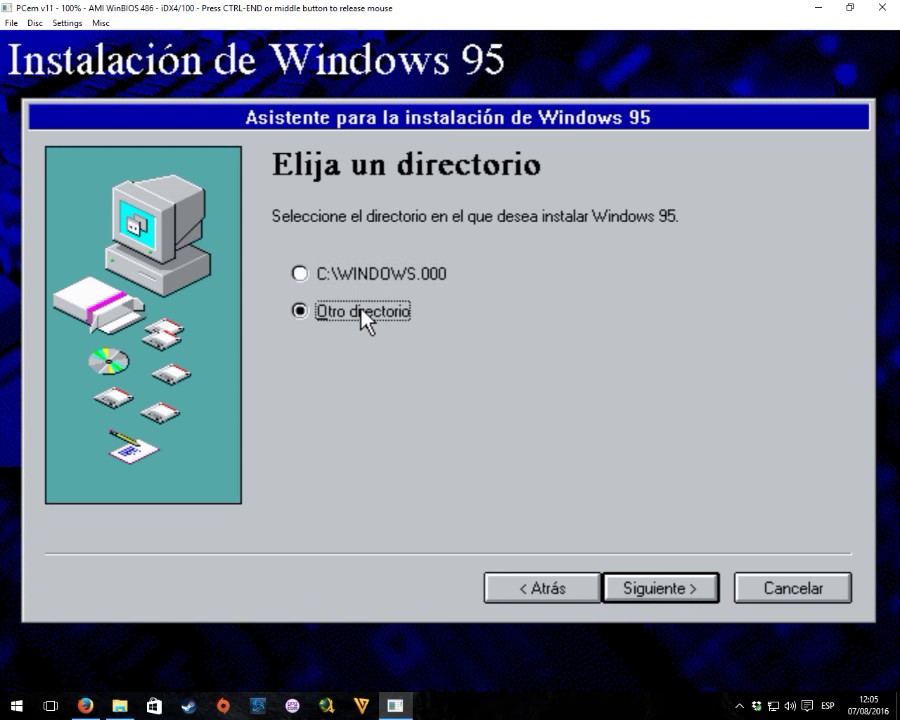
click(639, 590)
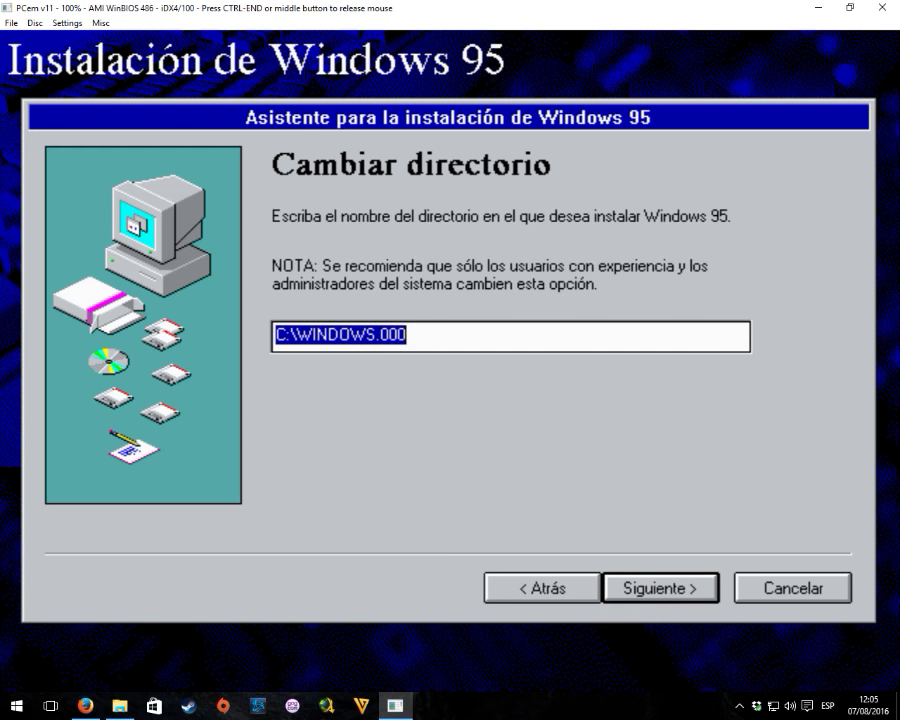
click(520, 338)
key(BackSpace)
key(BackSpace)
key(BackSpace)
key(BackSpace)
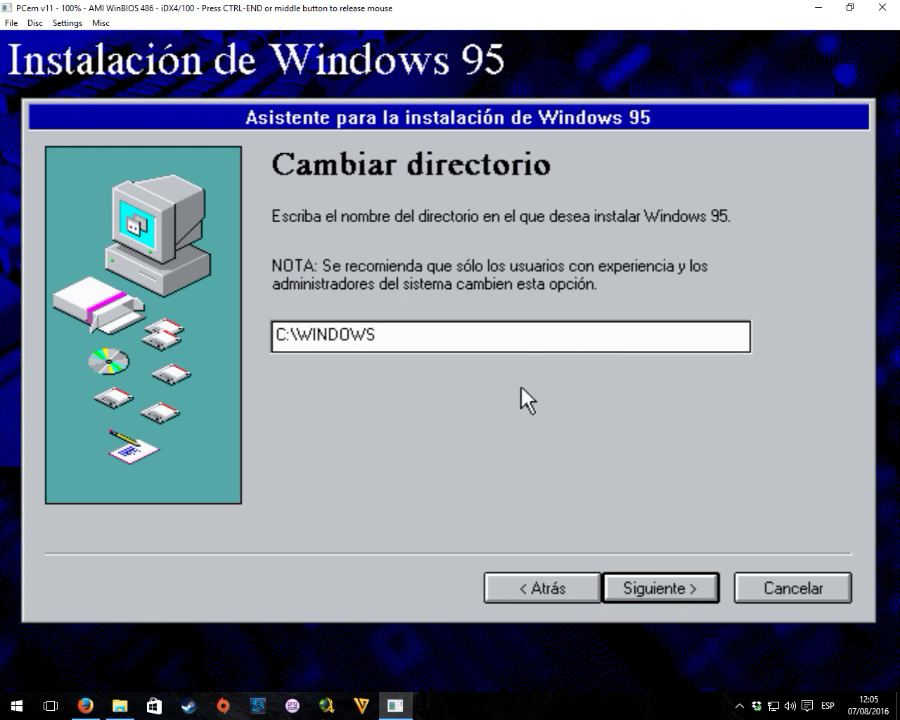
click(623, 592)
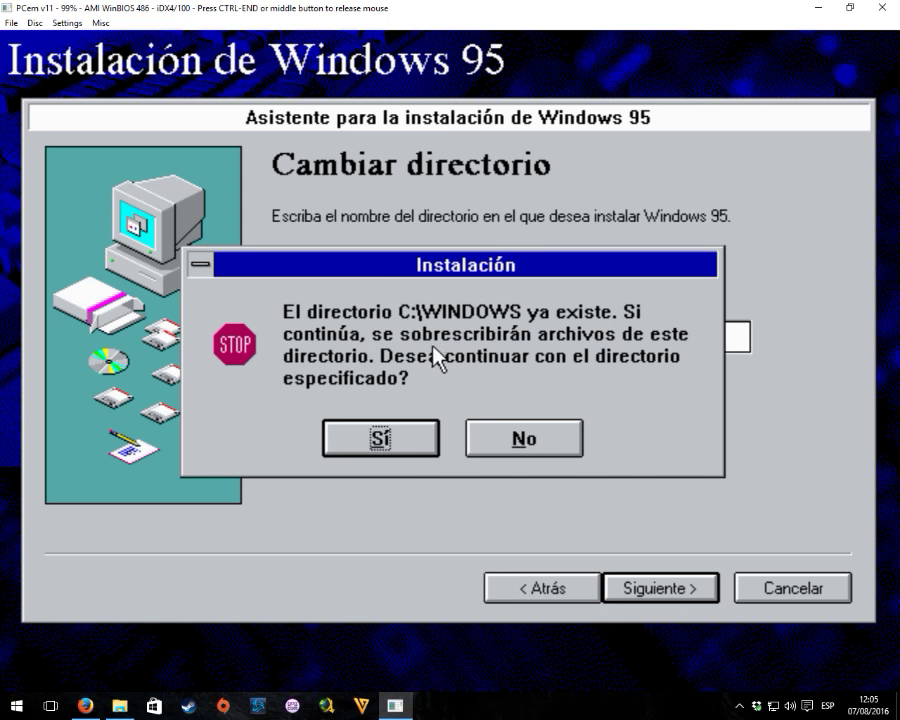
click(410, 445)
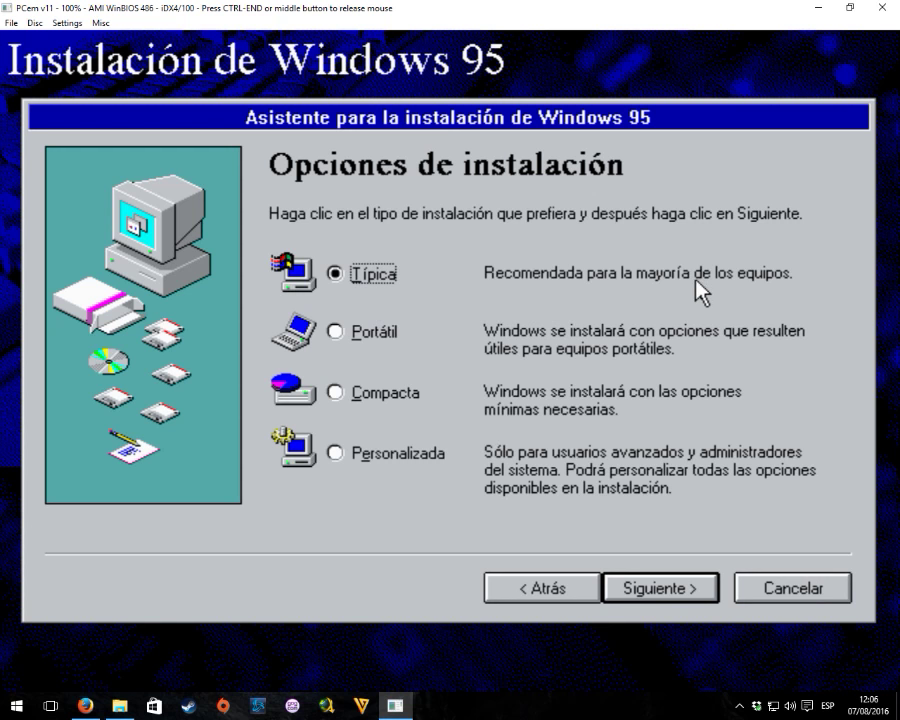
Choose the Personalizada installation type and proceed past the certificate of authenticity page.
click(337, 455)
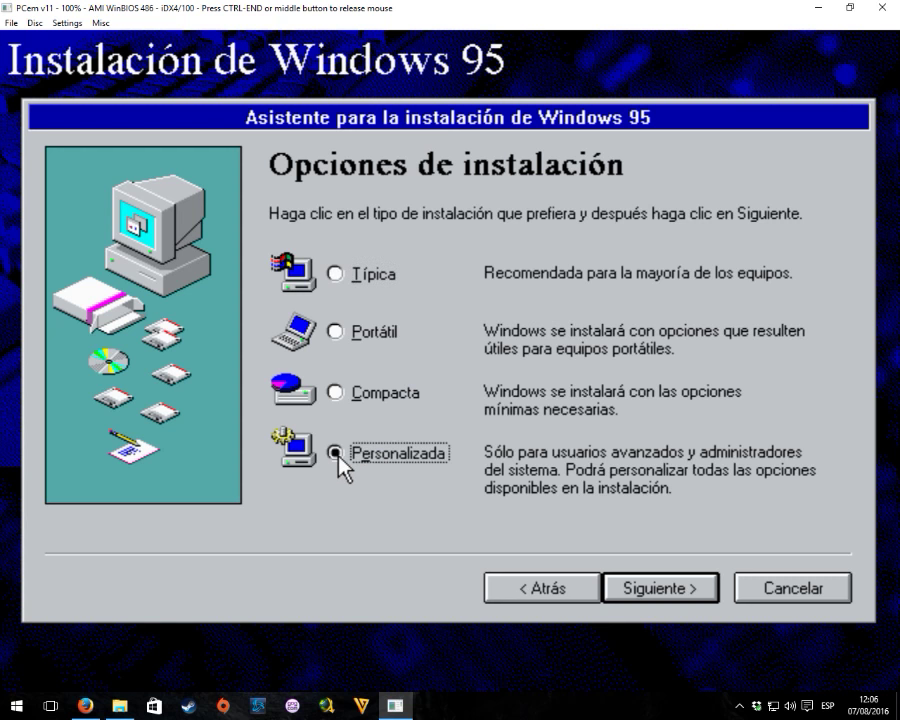
click(685, 598)
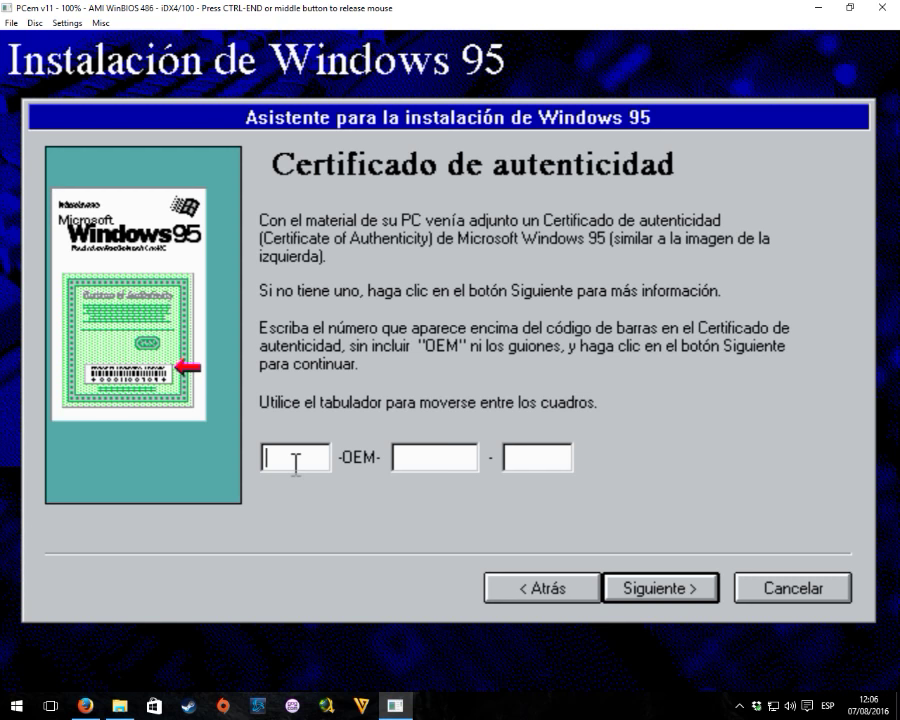
click(655, 588)
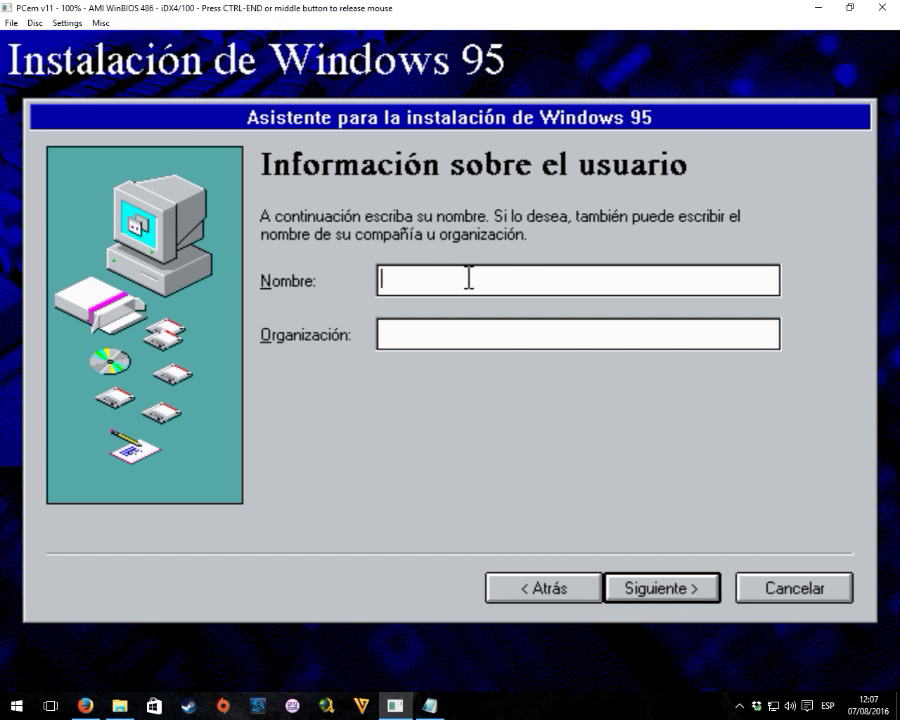
Enter InsertMoreCoins as the user name and IMC as the organization, and submit the user information.
text(InsertMoreco)
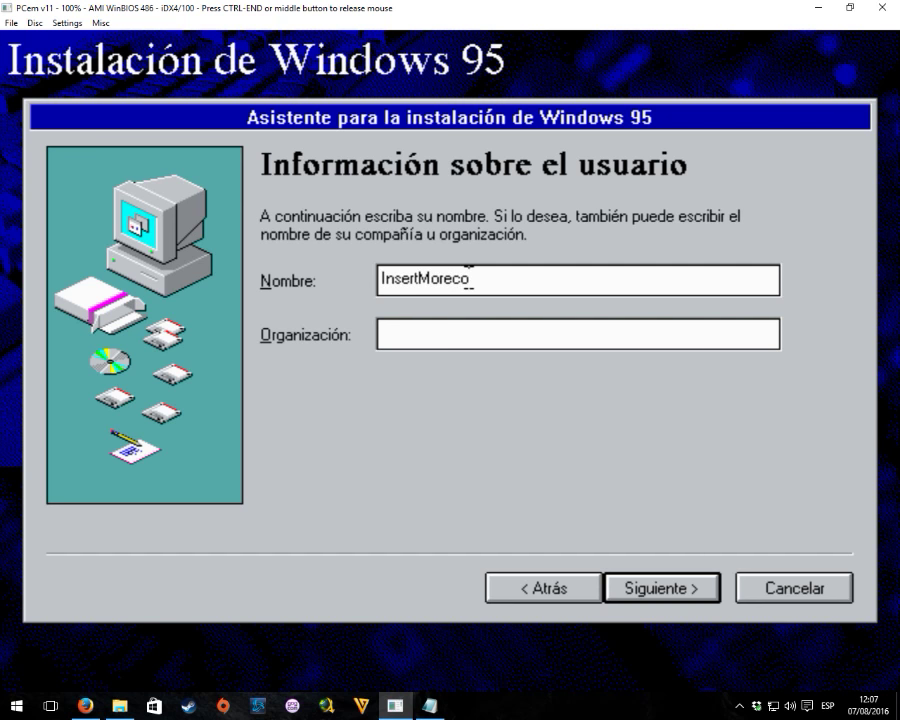
key(BackSpace)
key(BackSpace)
text(Coins)
click(401, 336)
text(IMC)
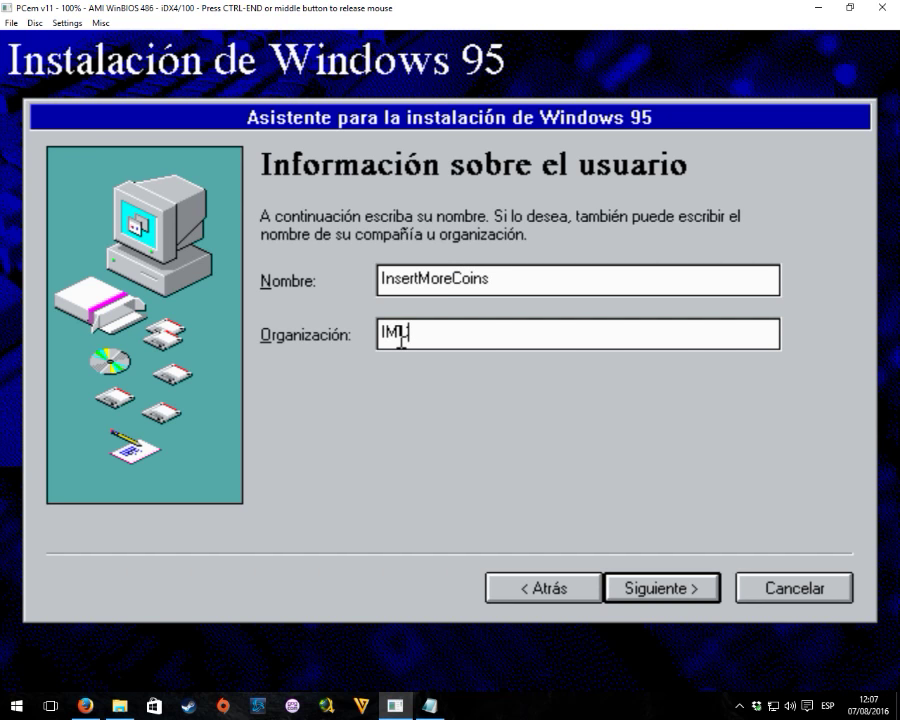
click(645, 592)
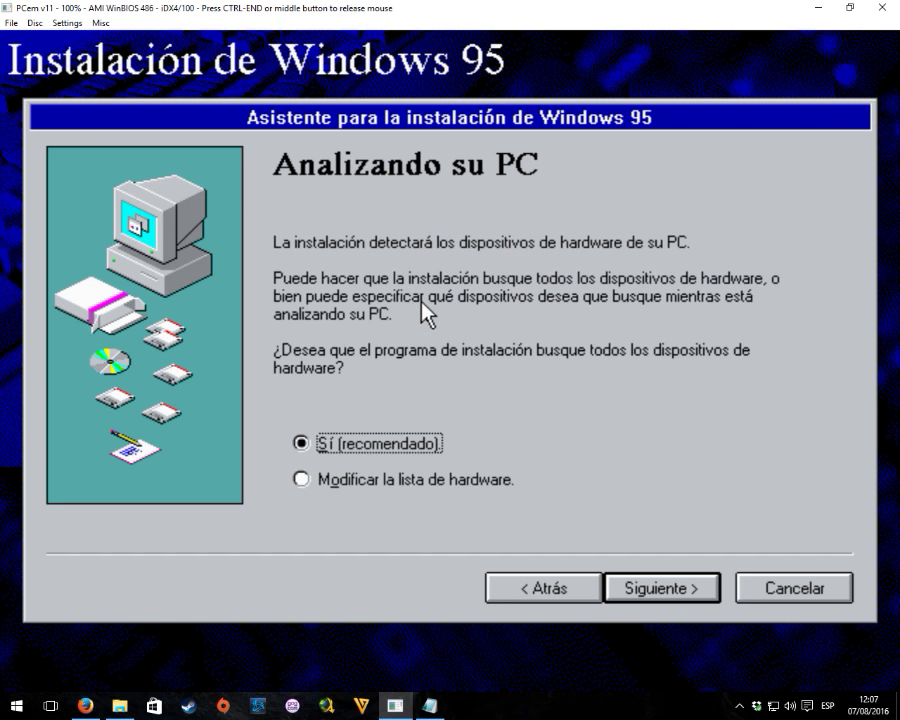
Accept the search for all hardware, select the video capture, sound or MIDI card entry, and run the PC analysis.
click(651, 590)
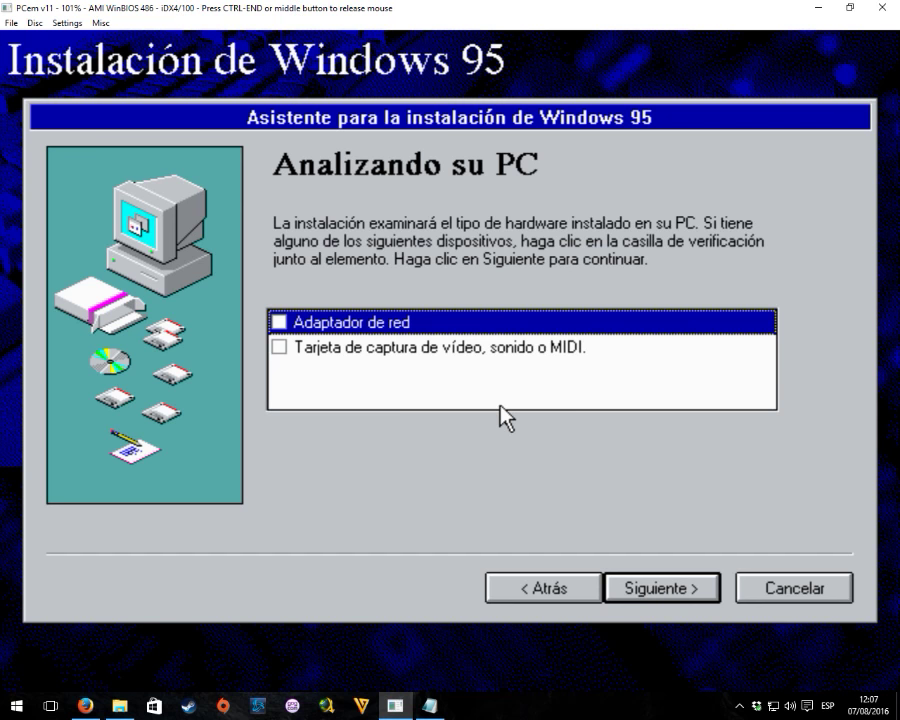
click(315, 348)
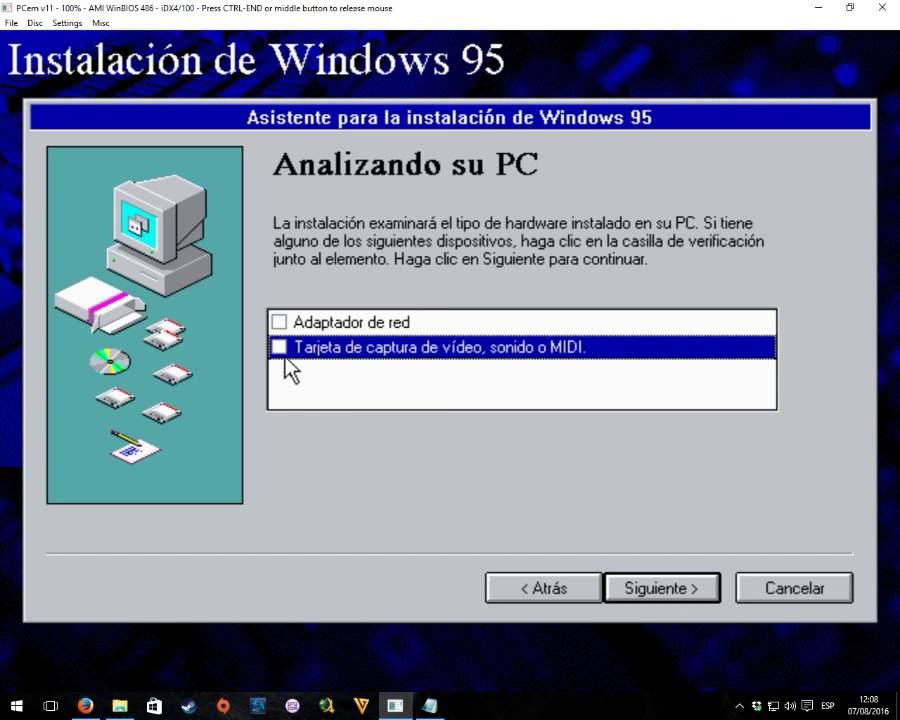
click(668, 588)
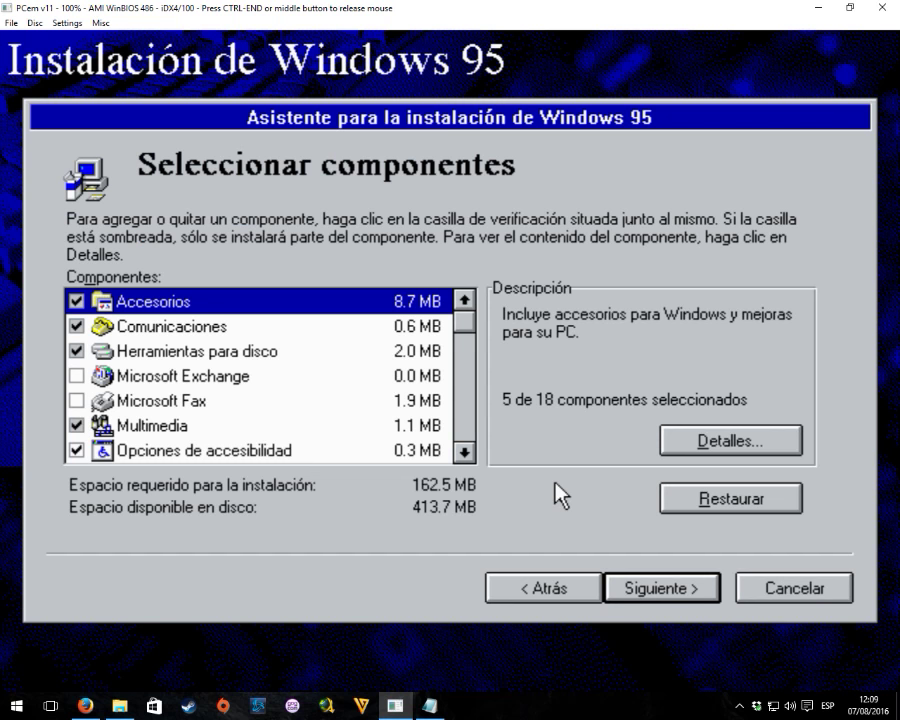
Exclude Comunicaciones and Opciones de accesibilidad from the components to install, and continue to the network configuration.
click(76, 327)
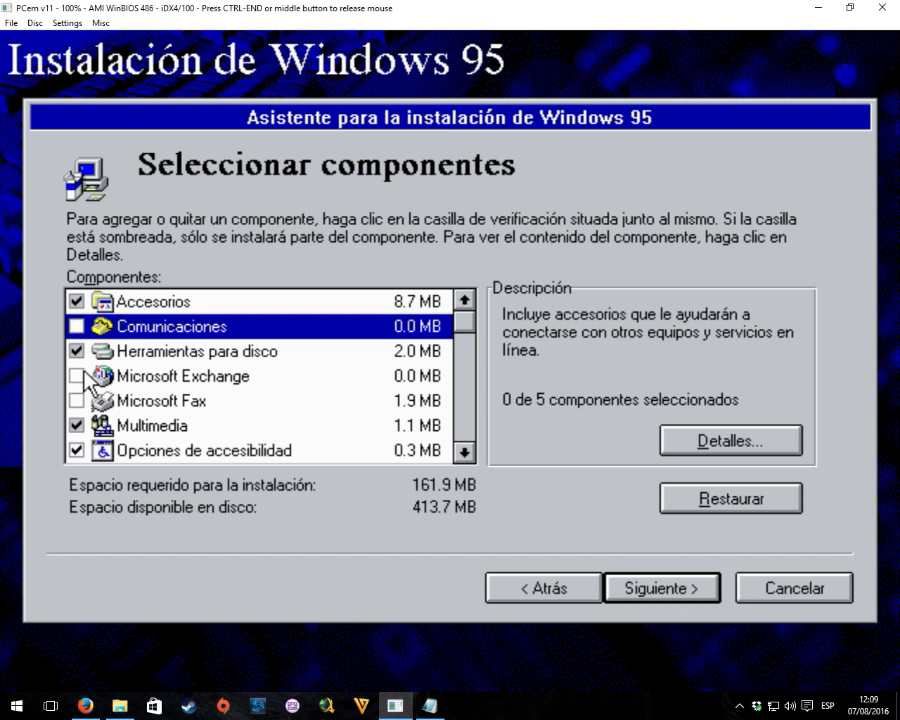
click(76, 449)
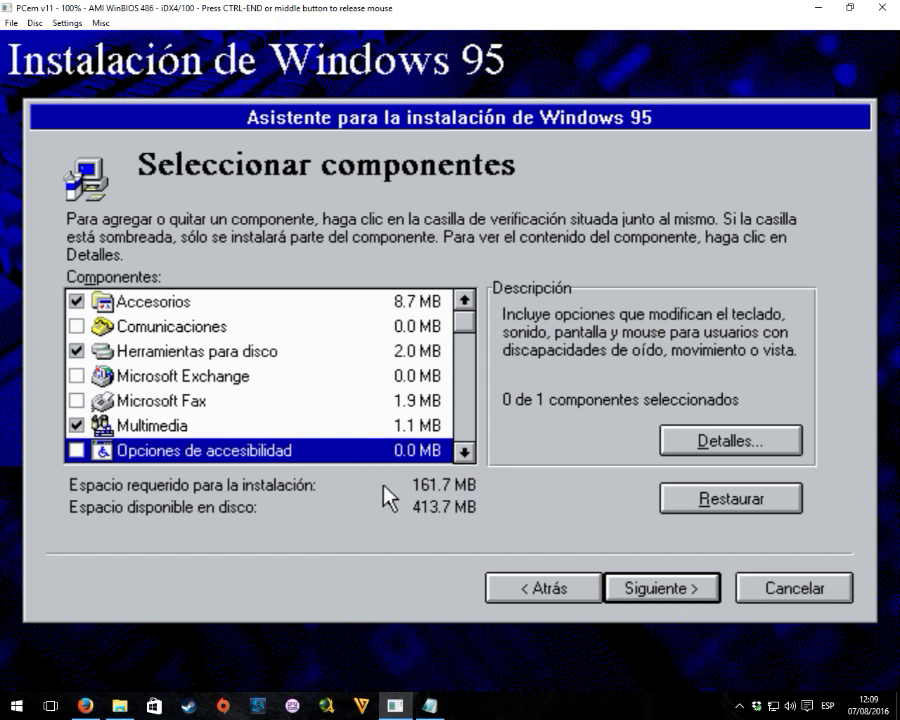
click(660, 590)
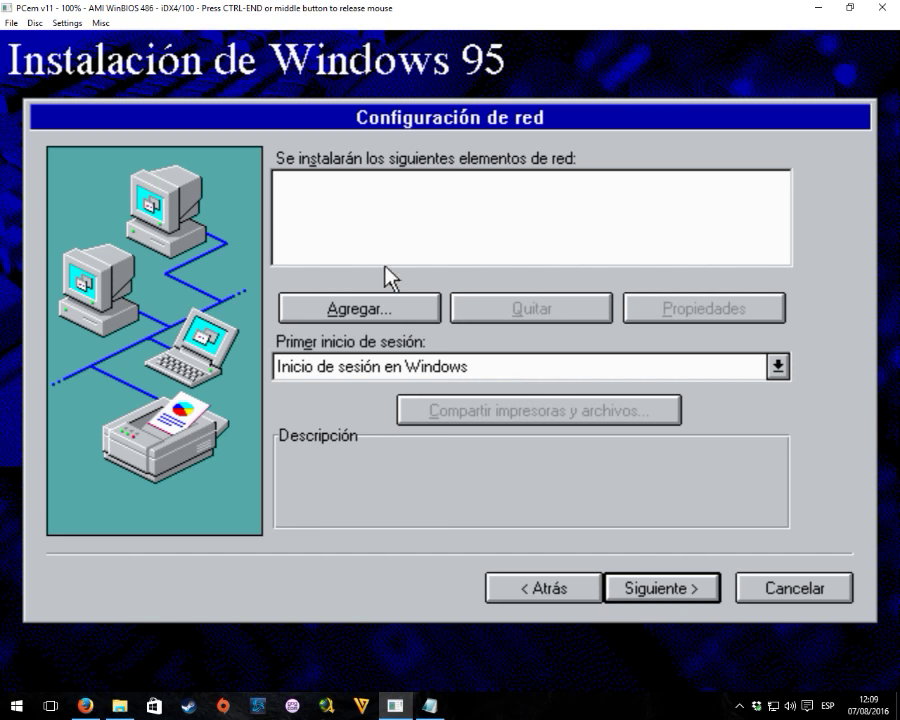
Keep Inicio de sesión en Windows as the first logon, add no network elements, and accept the network configuration.
click(780, 372)
click(780, 375)
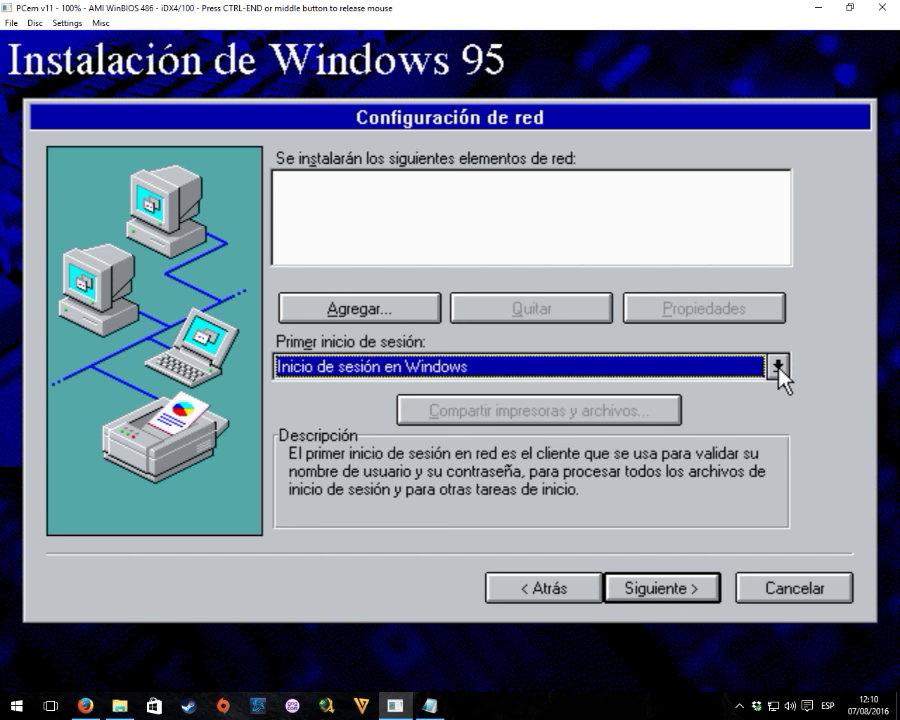
click(641, 598)
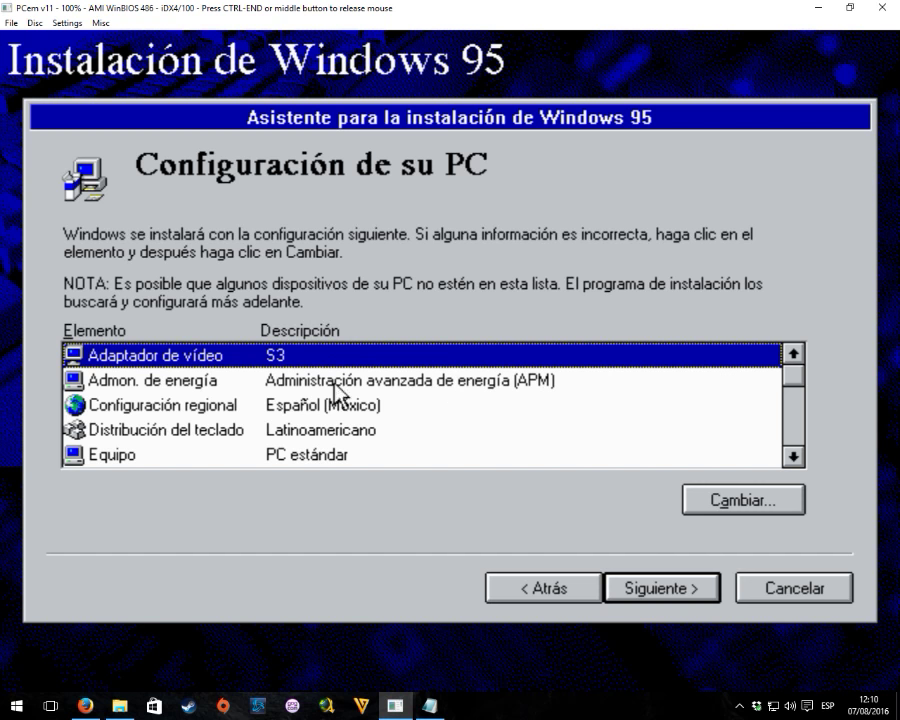
Set the regional configuration to Español (España - Alfabetización internacional) and the keyboard layout to Español (Moderno).
click(277, 412)
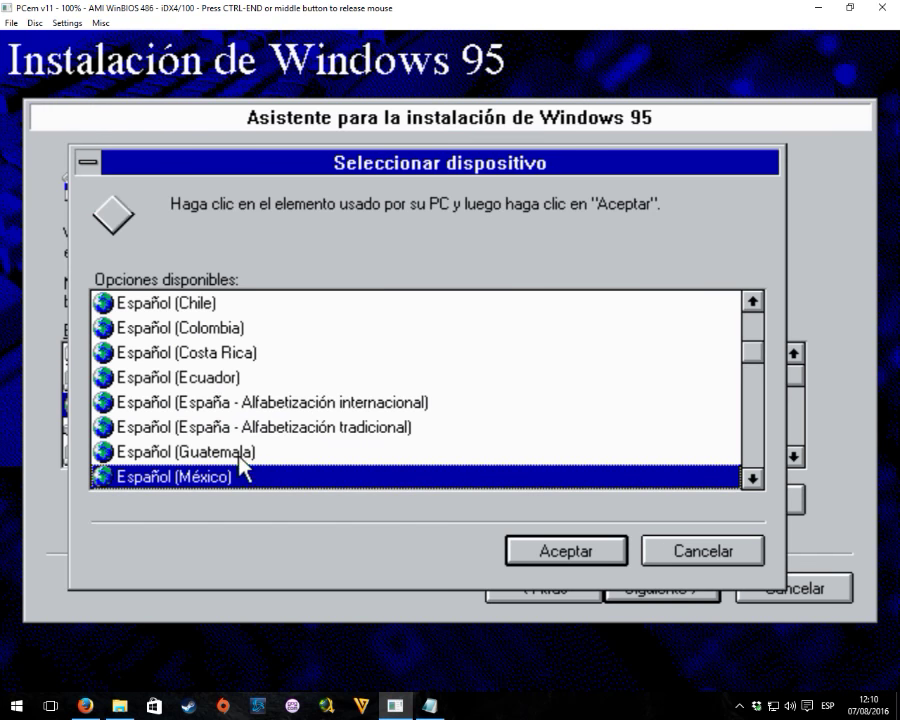
double_click(213, 403)
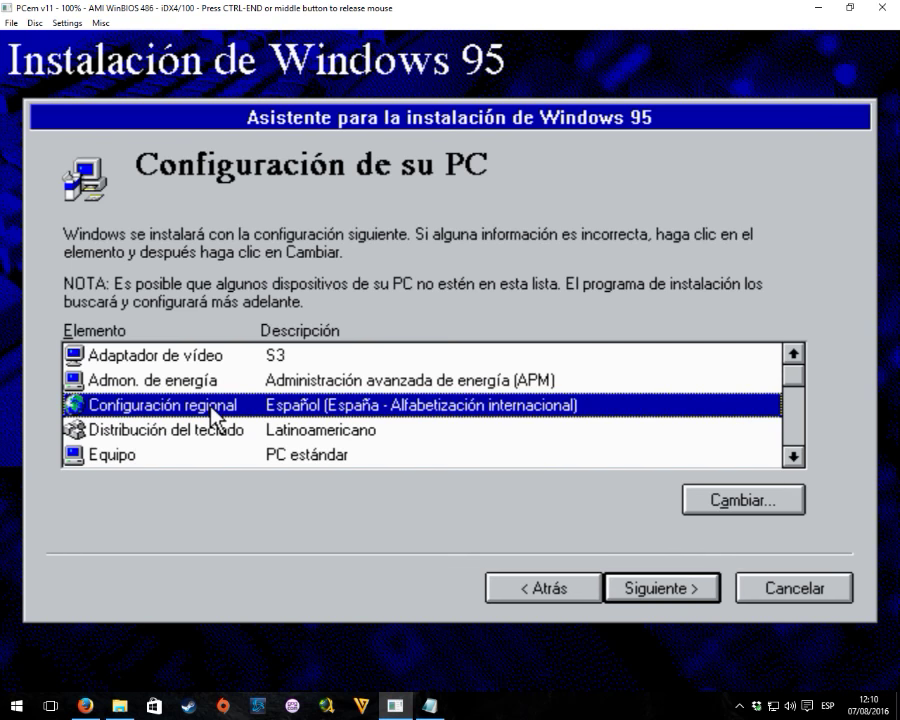
double_click(312, 436)
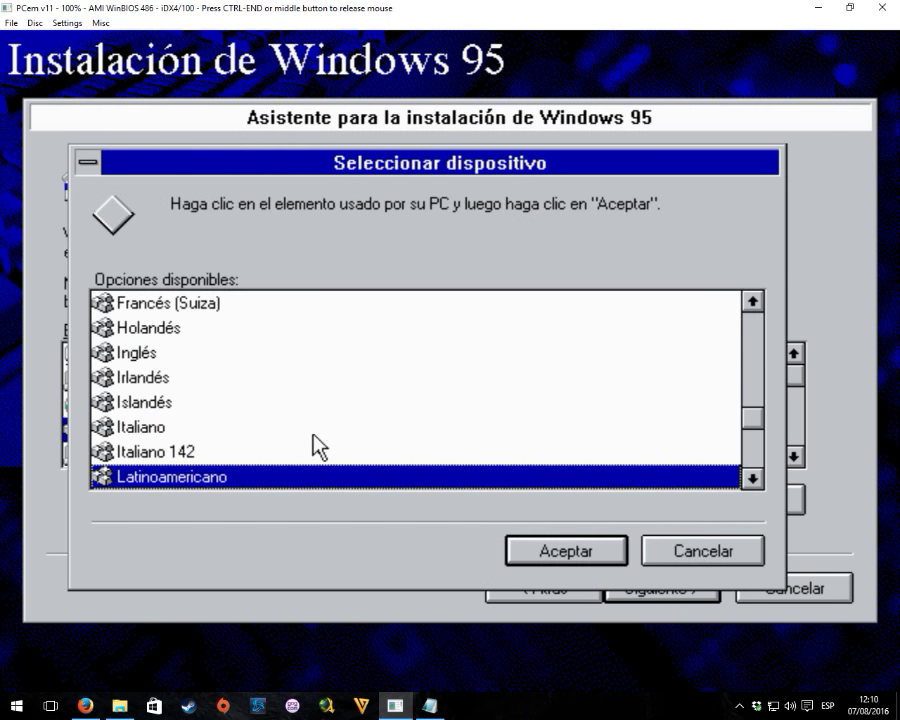
drag(758, 425, 757, 356)
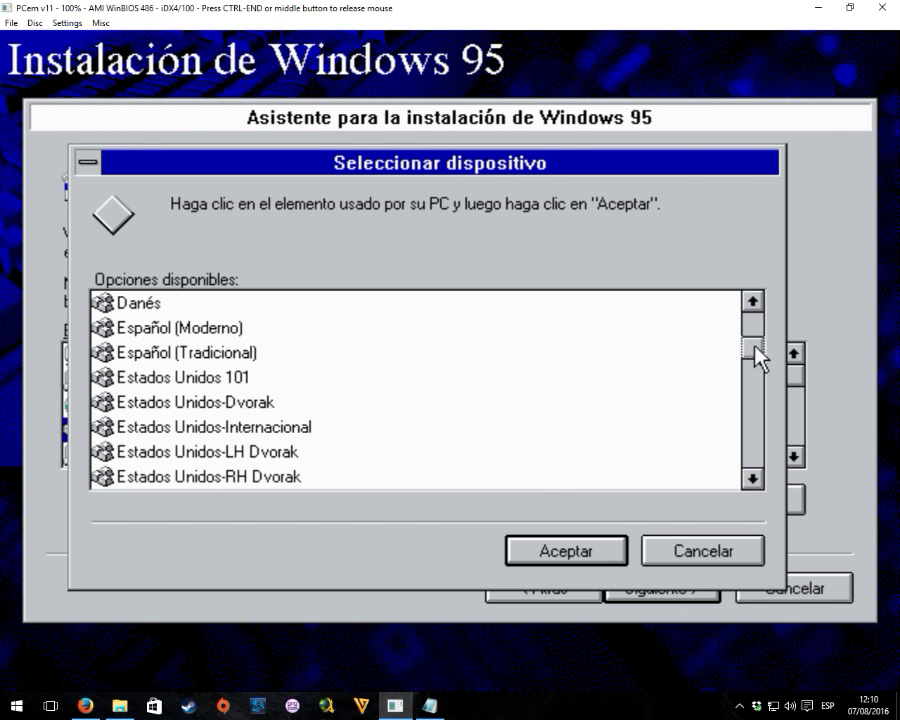
double_click(150, 330)
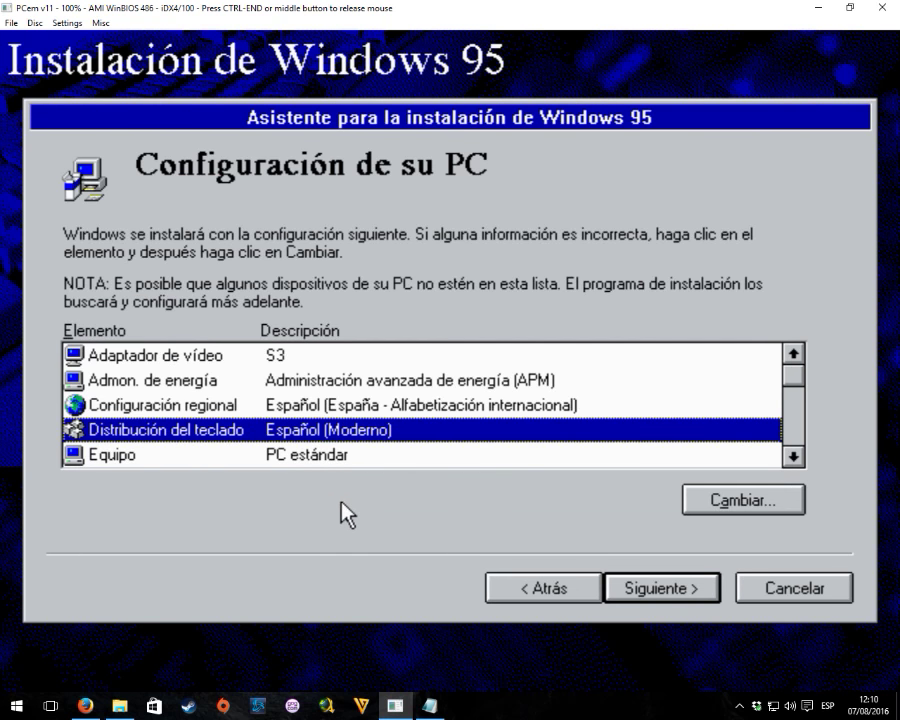
Review the remaining hardware entries, keep S3 [8-24-1996] as the video adapter model, and accept the PC configuration.
double_click(793, 457)
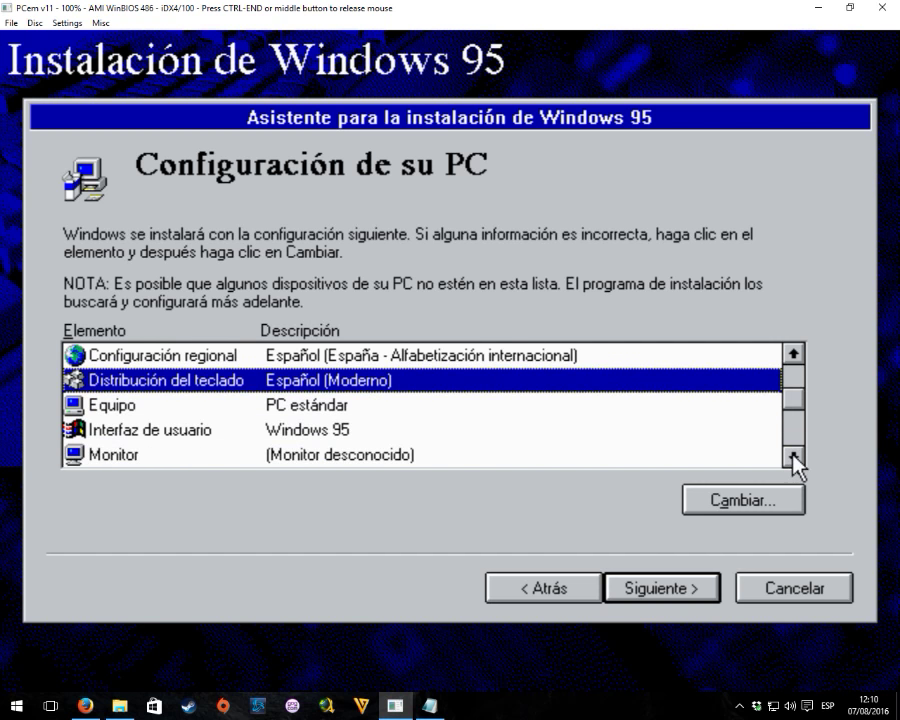
double_click(793, 457)
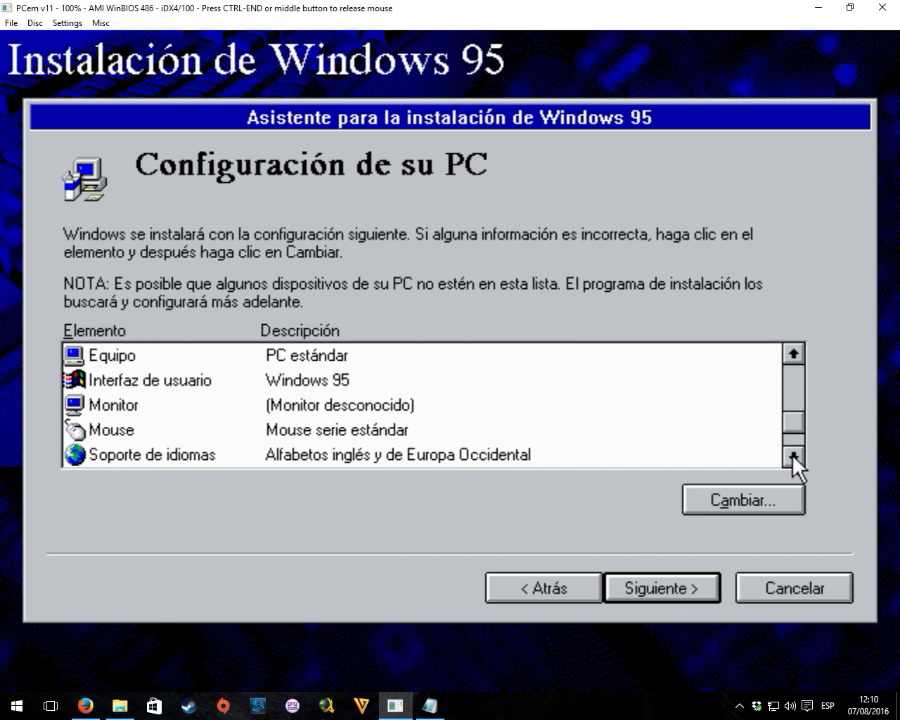
click(793, 457)
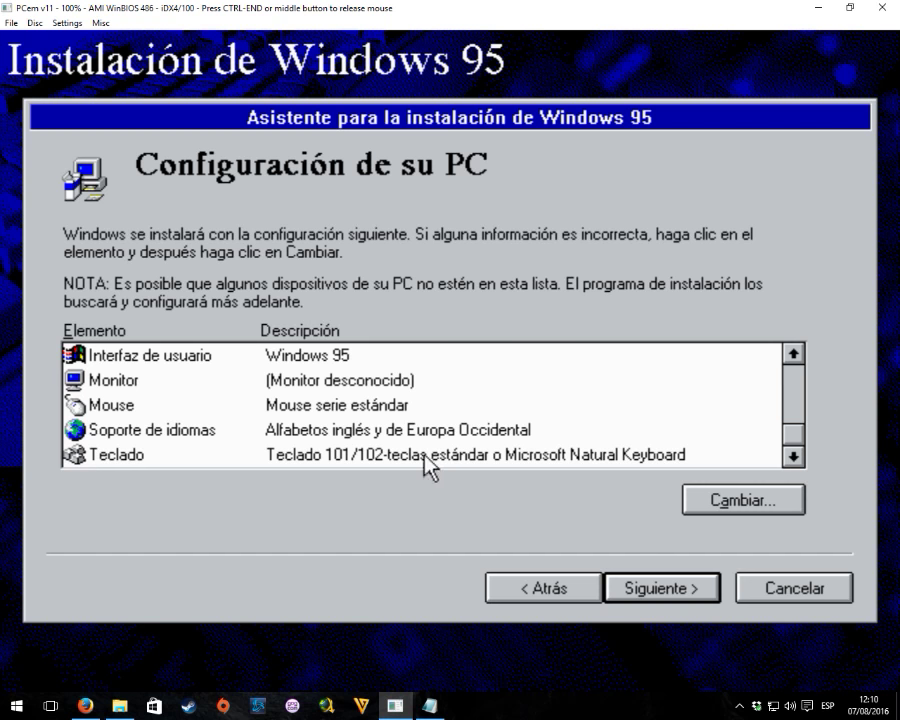
triple_click(795, 351)
double_click(795, 351)
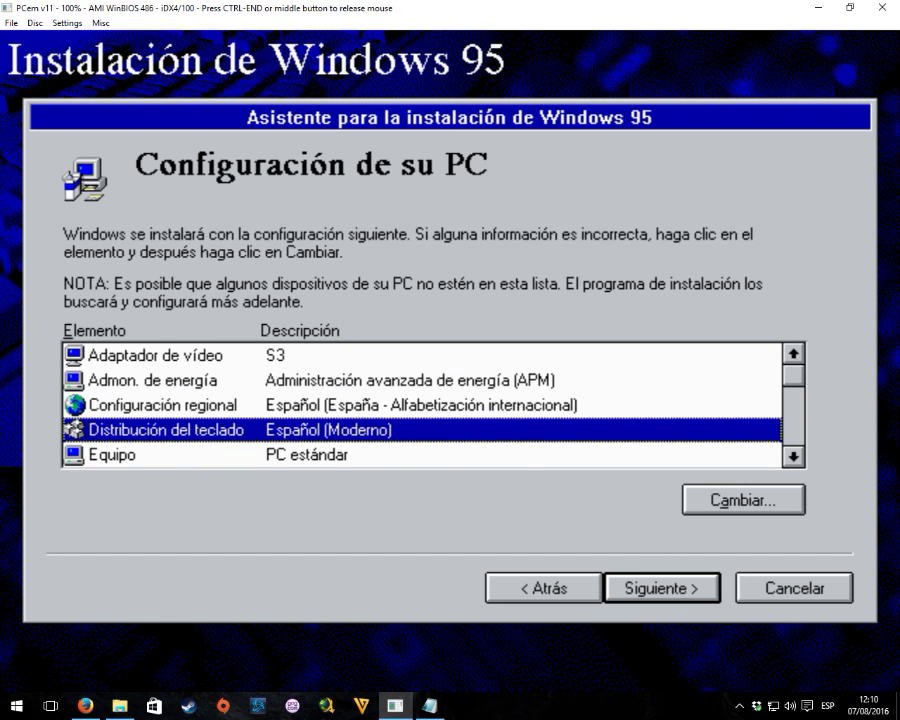
double_click(275, 355)
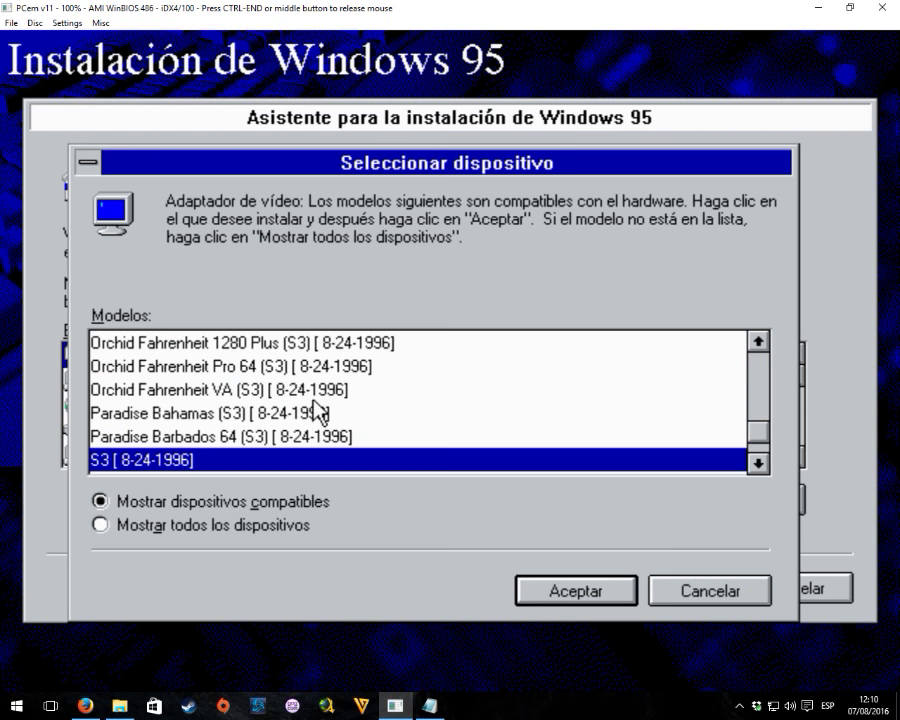
drag(775, 445, 775, 520)
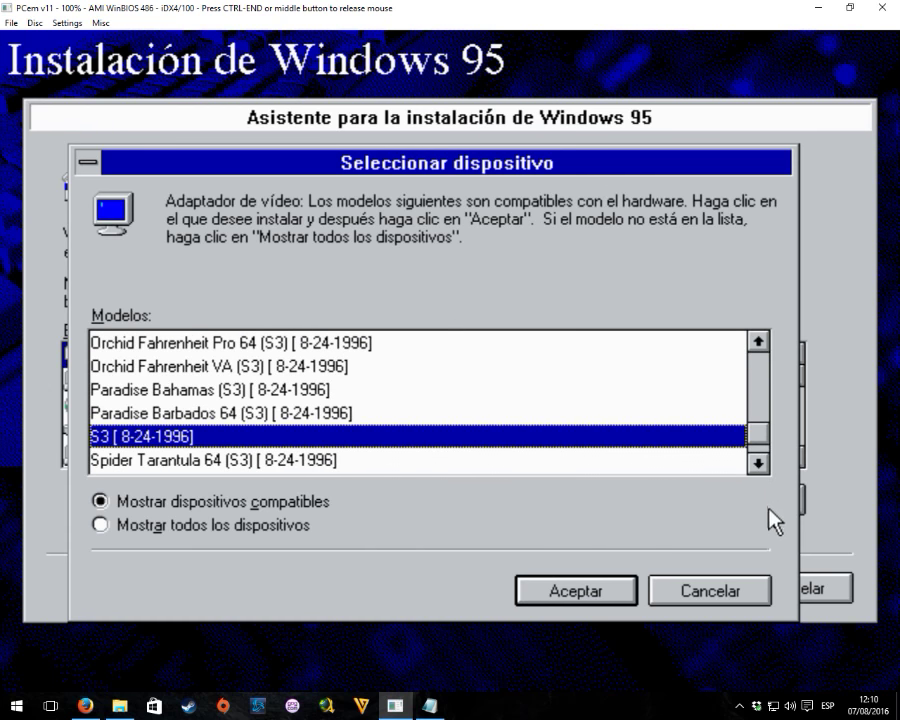
click(591, 580)
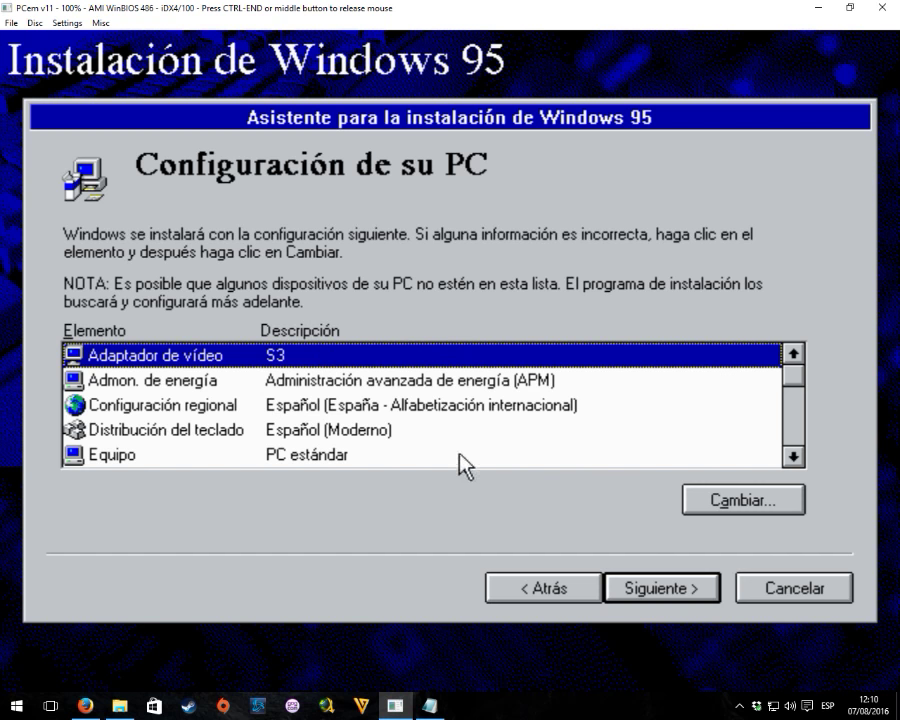
click(658, 585)
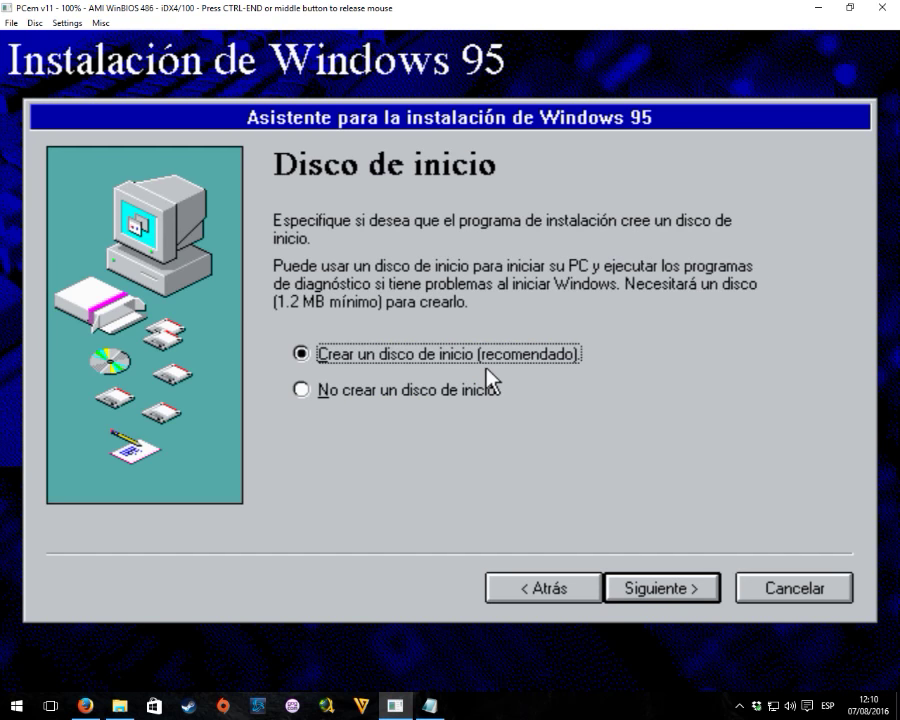
Choose not to create a startup disk and start copying the Windows 95 files.
click(390, 392)
click(670, 590)
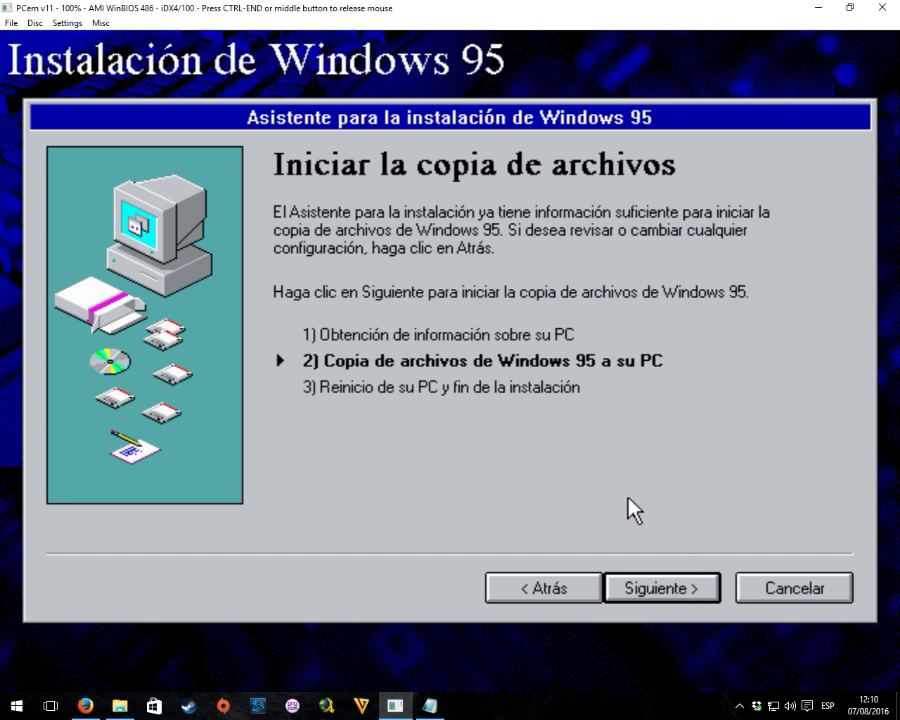
click(647, 601)
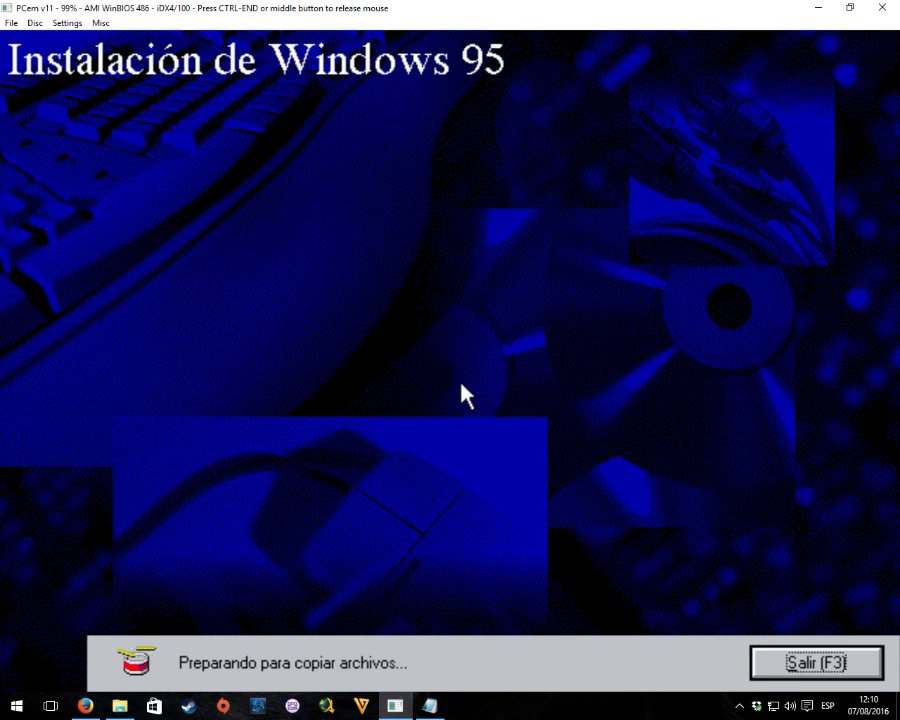
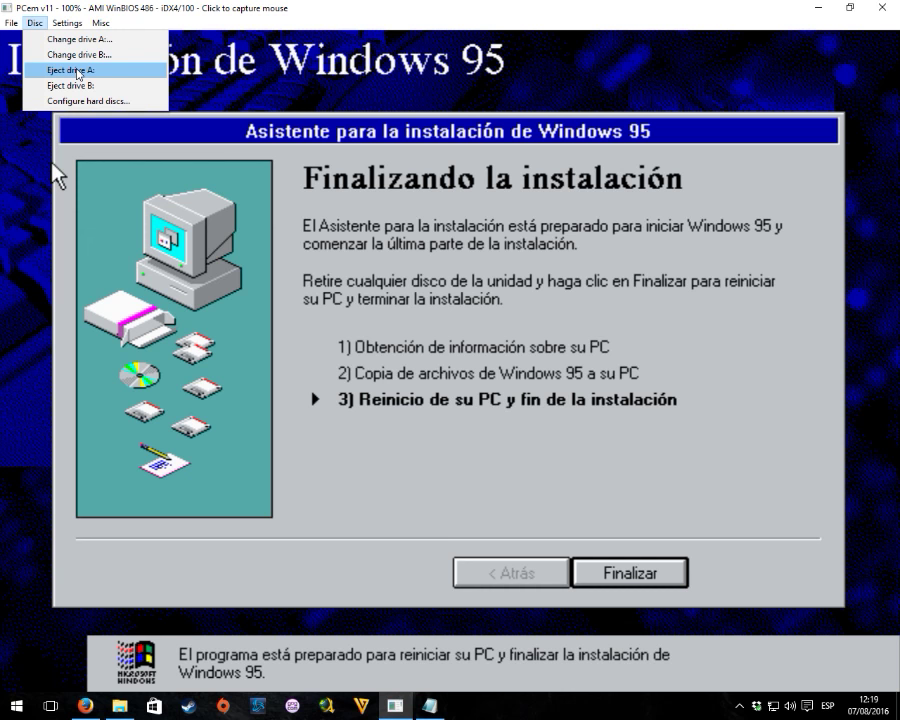
Eject the disk from drive A: of the virtual machine and finish the wizard to restart the PC.
click(78, 71)
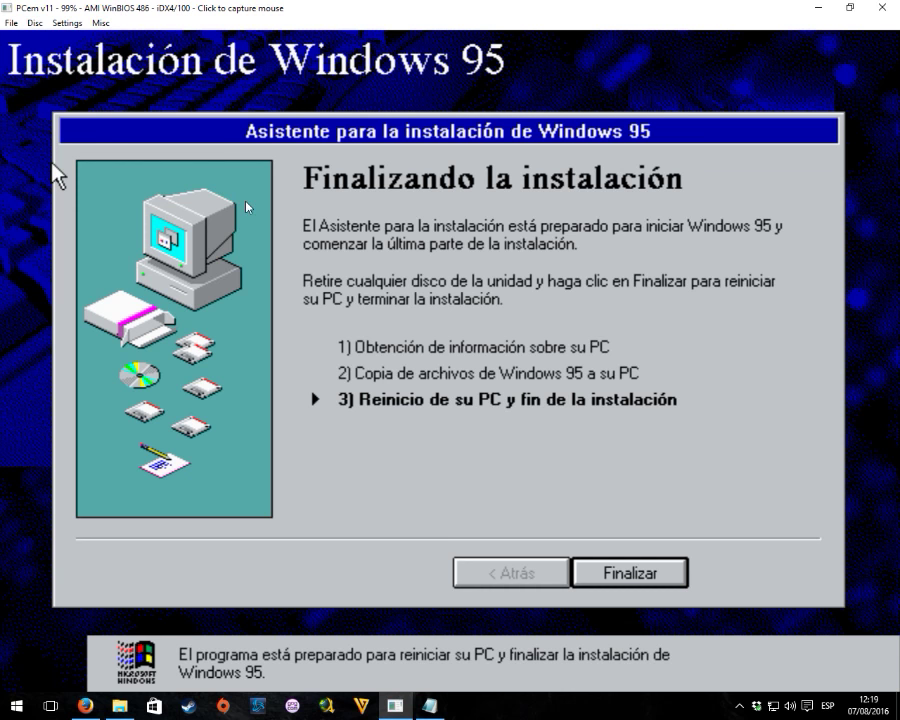
click(54, 170)
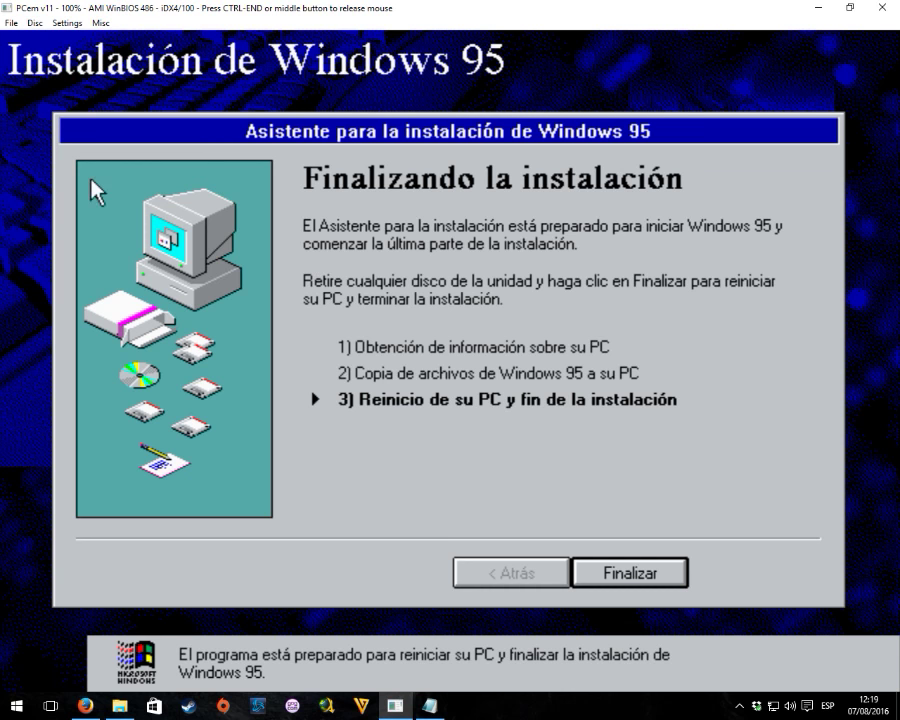
click(619, 575)
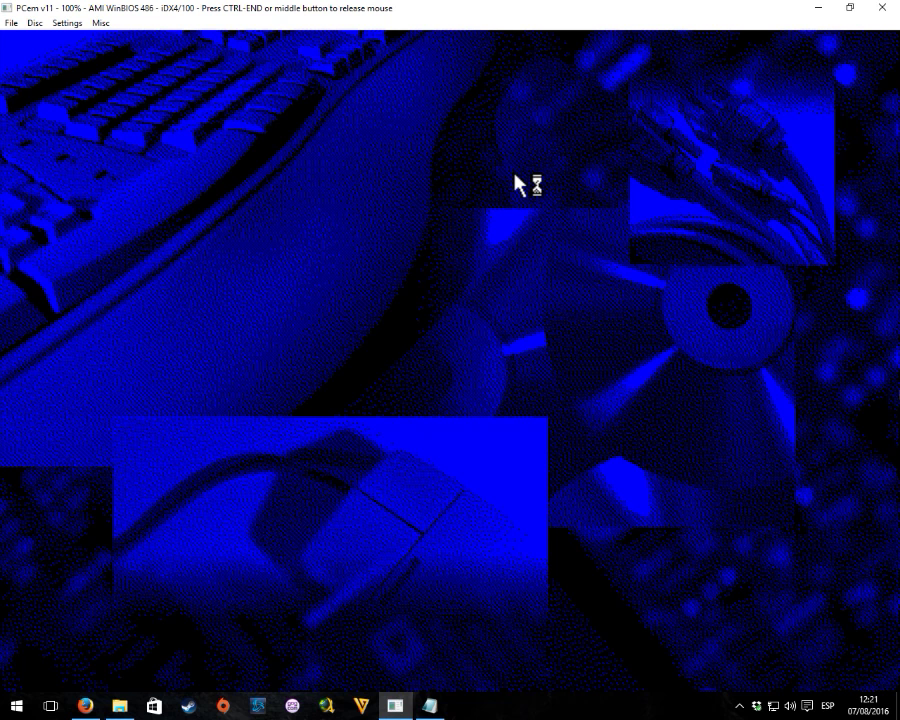
Release the mouse, close the text editor window on the host, and return control to the virtual machine.
key(ctrl+End)
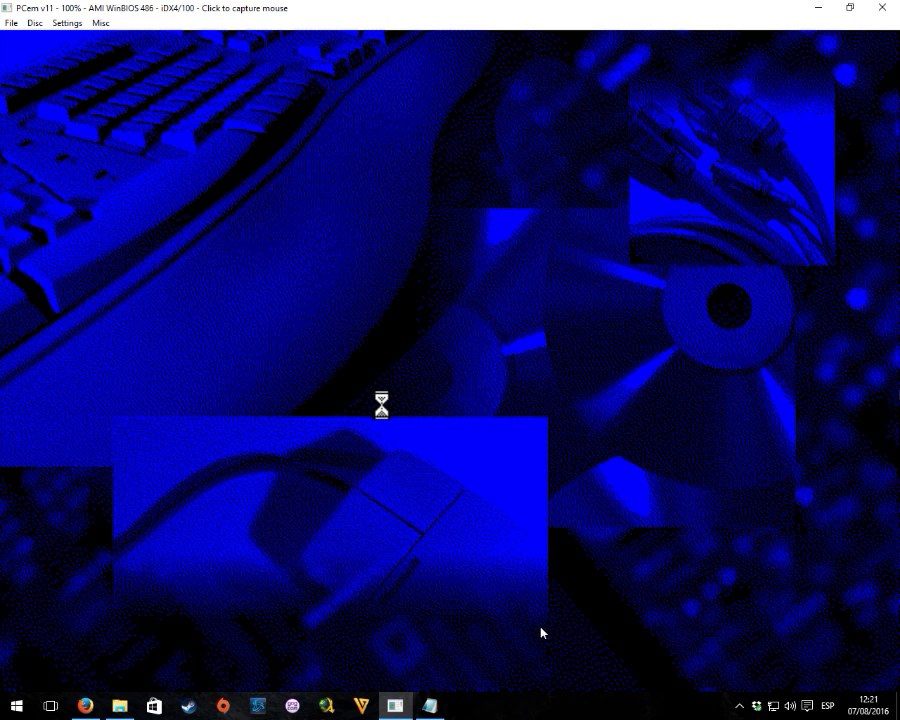
right_click(430, 706)
click(416, 678)
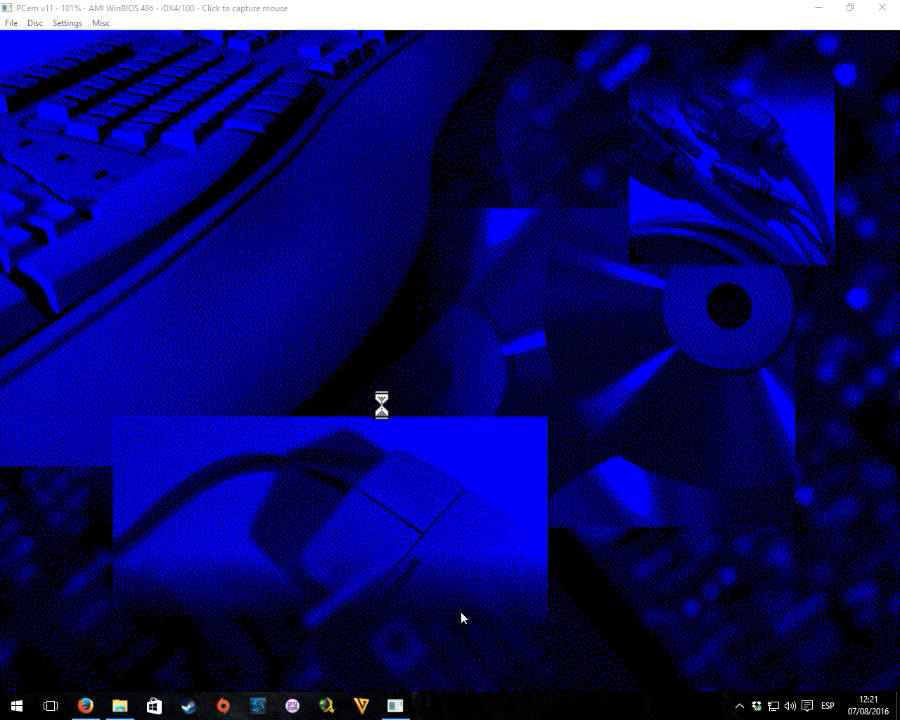
click(462, 426)
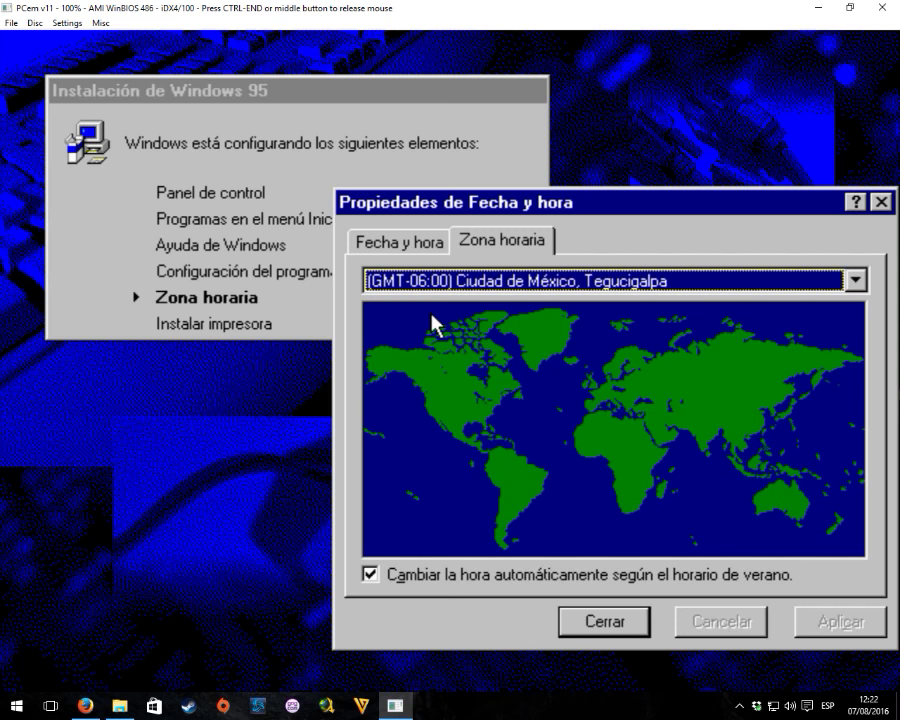
Set the time zone to (GMT+01:00) París, Madrid, apply it, and accept the date and time properties.
click(656, 284)
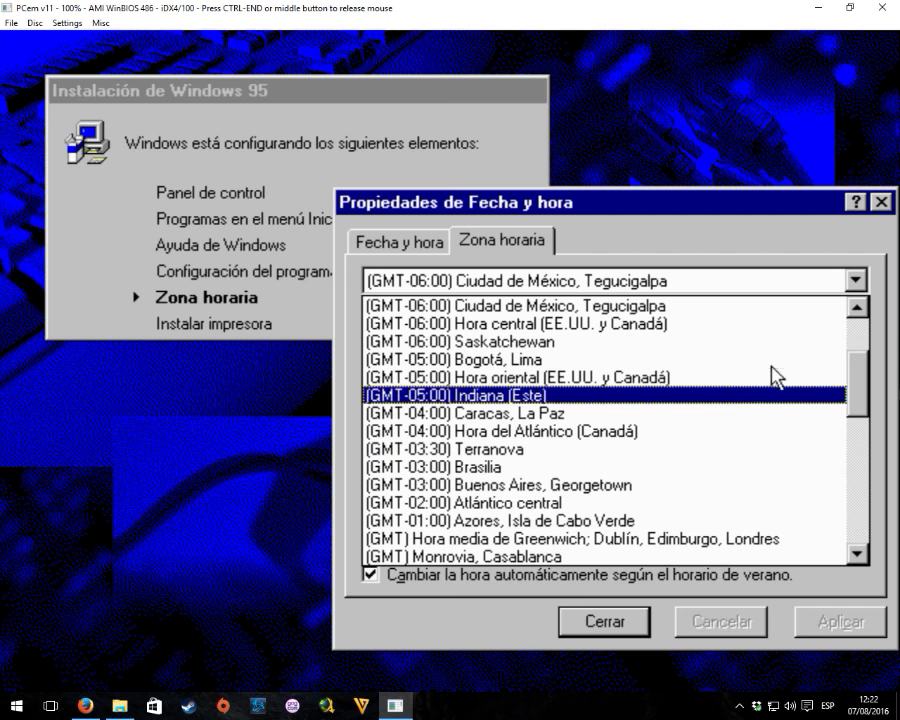
drag(866, 405, 862, 437)
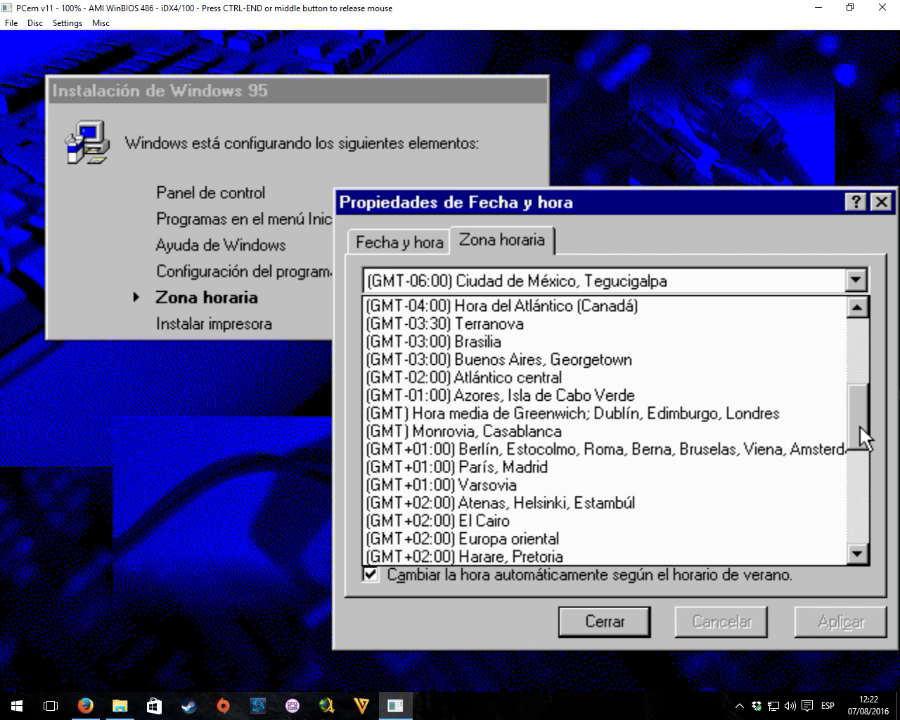
click(565, 465)
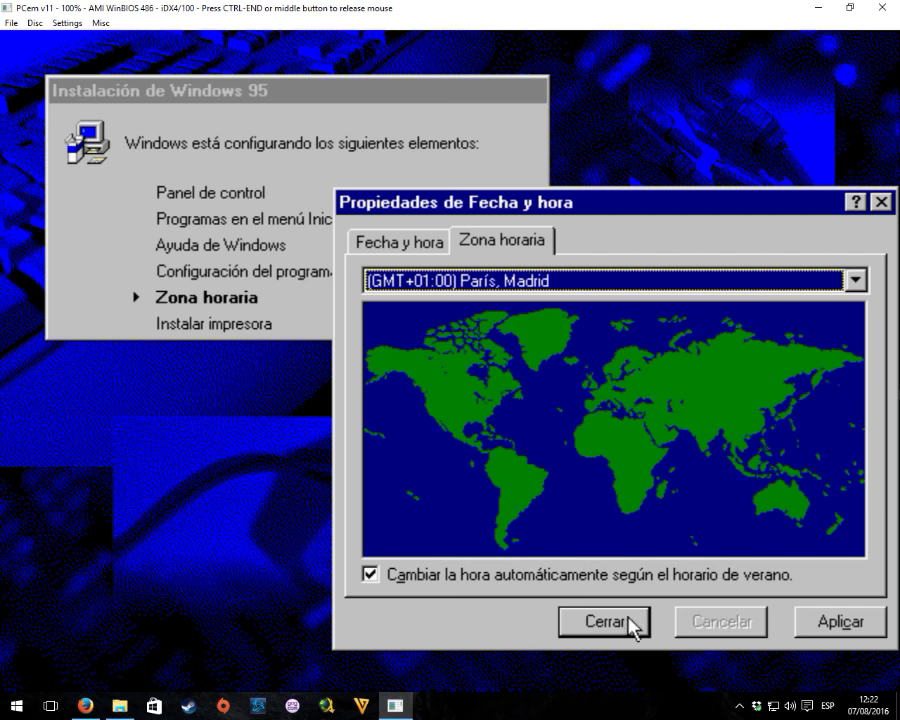
click(840, 622)
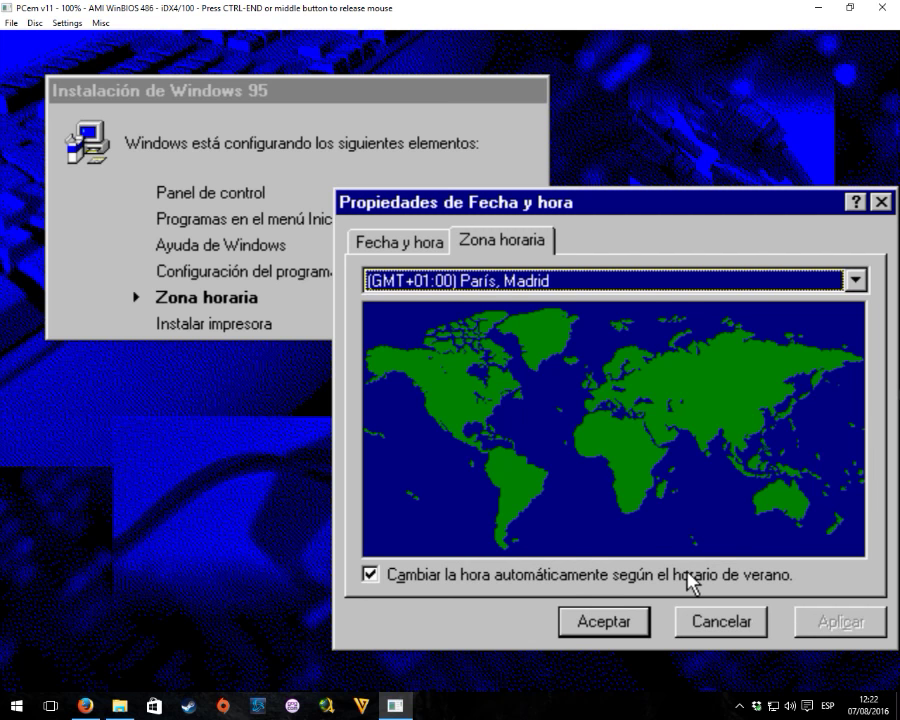
click(600, 622)
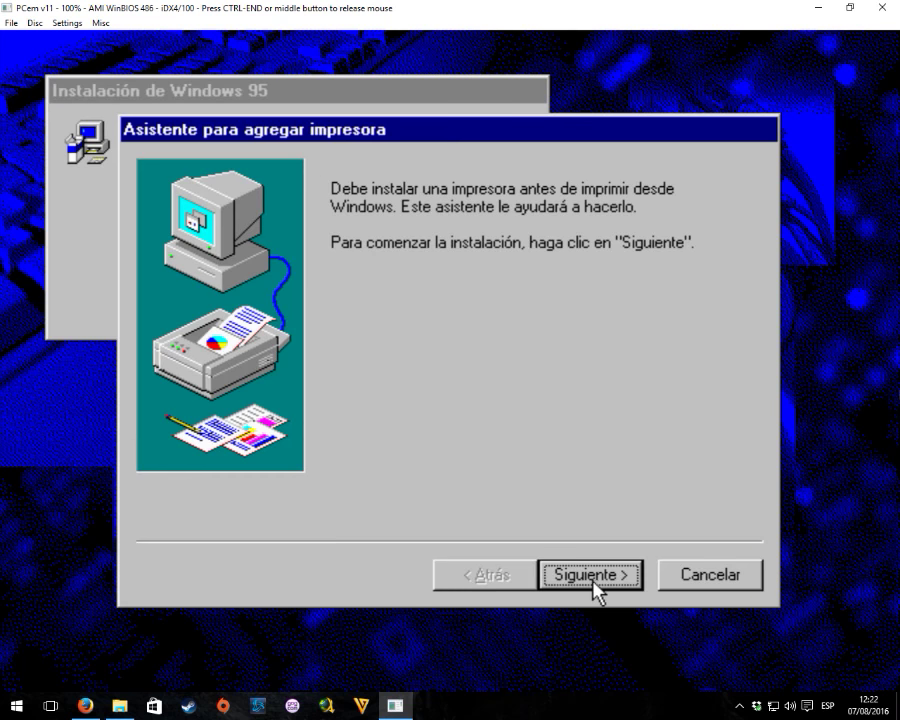
Skip the printer installation and accept España as the Active Channel region in the Internet Explorer 4.0 setup.
click(692, 578)
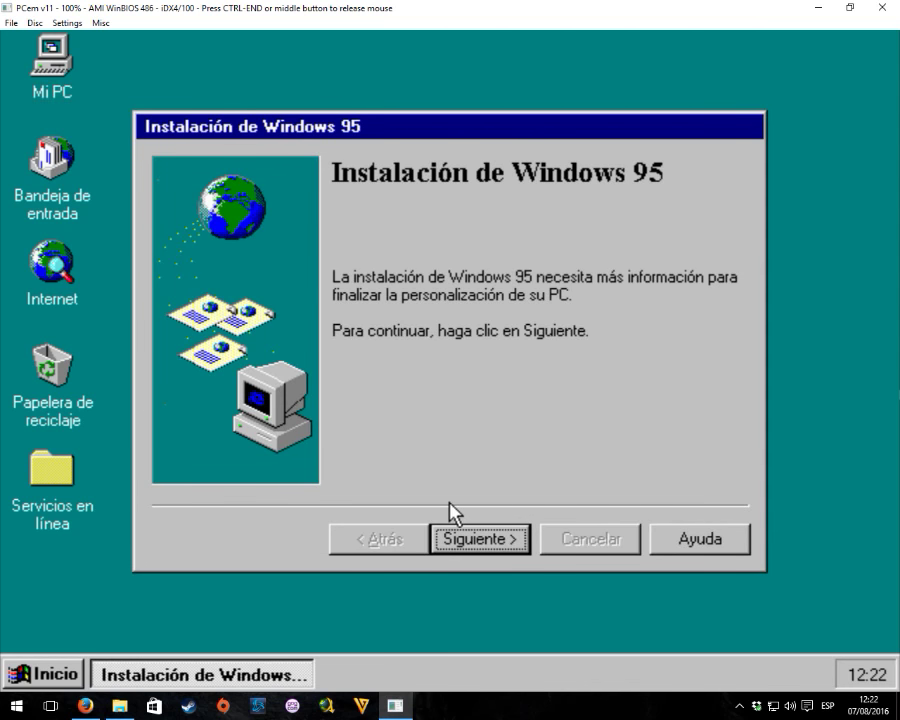
click(460, 538)
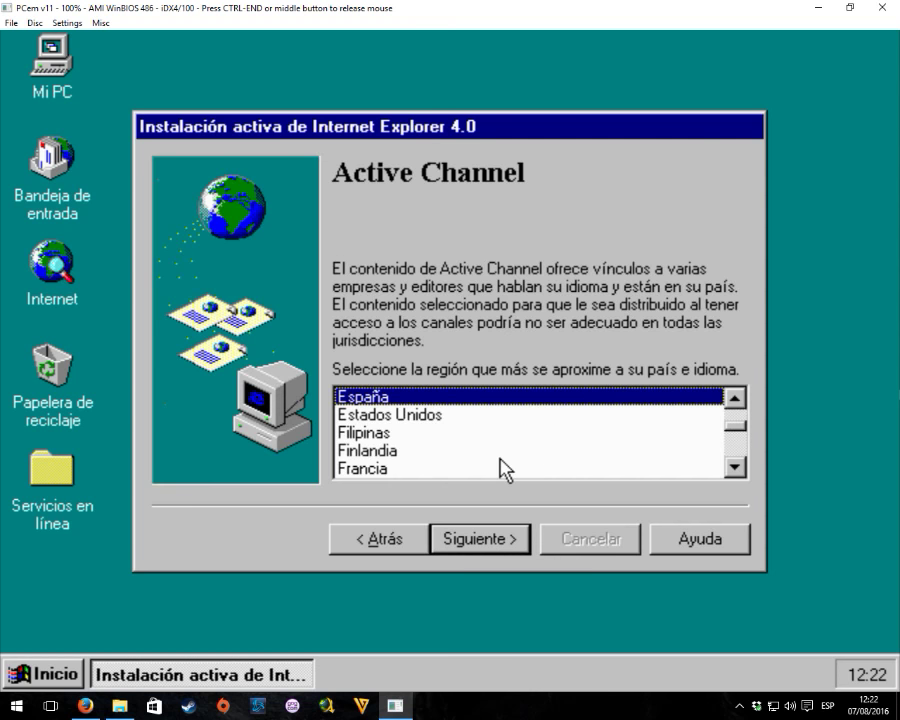
click(497, 540)
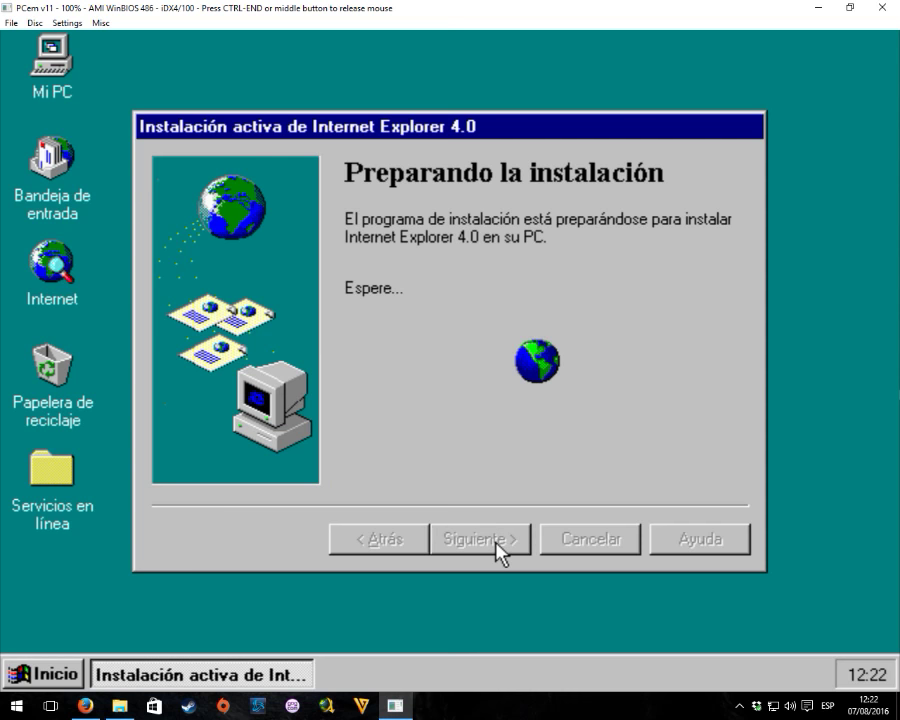
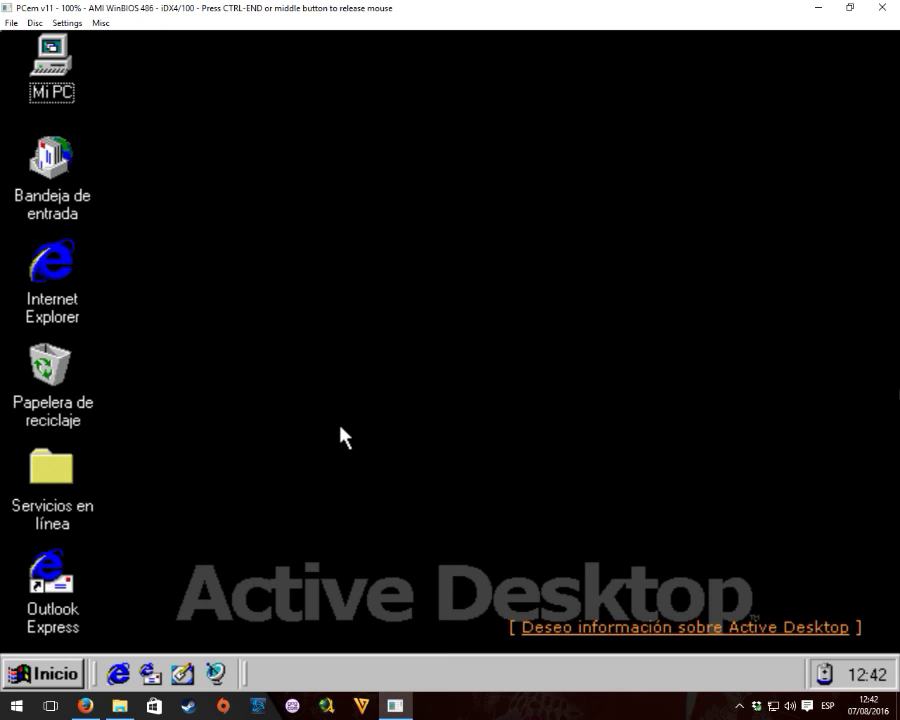
Set the desktop wallpaper to (None) in the display properties, apply it, and accept.
right_click(356, 200)
click(415, 440)
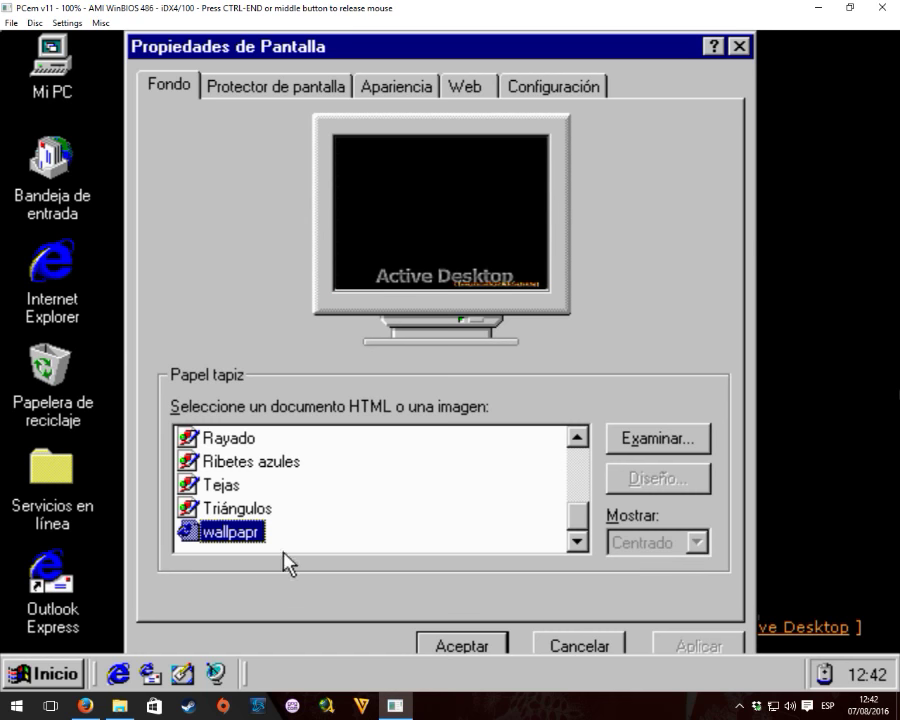
drag(563, 507, 597, 460)
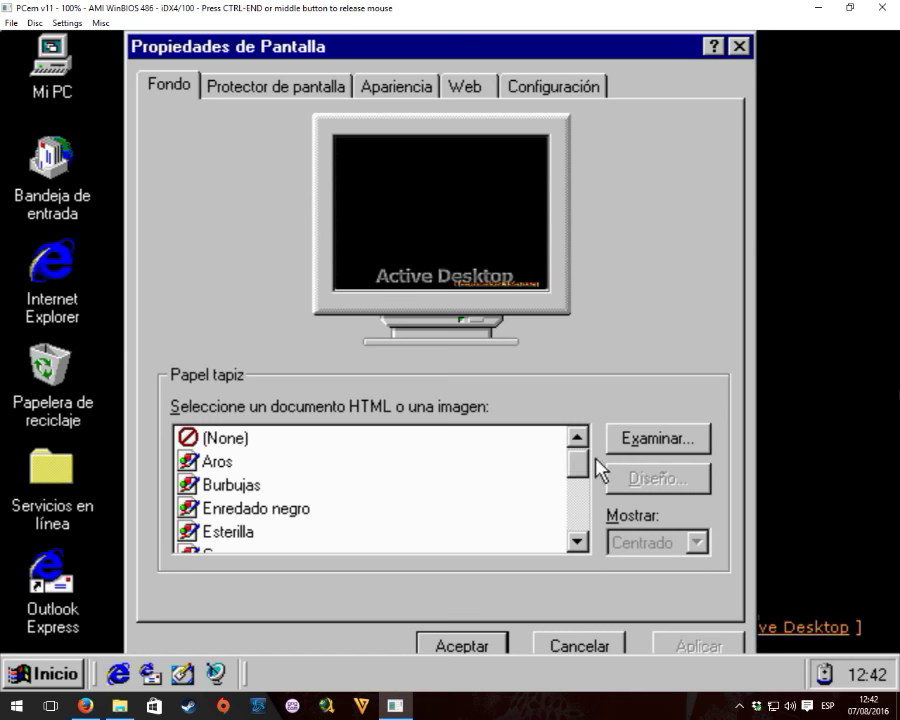
click(215, 437)
click(712, 644)
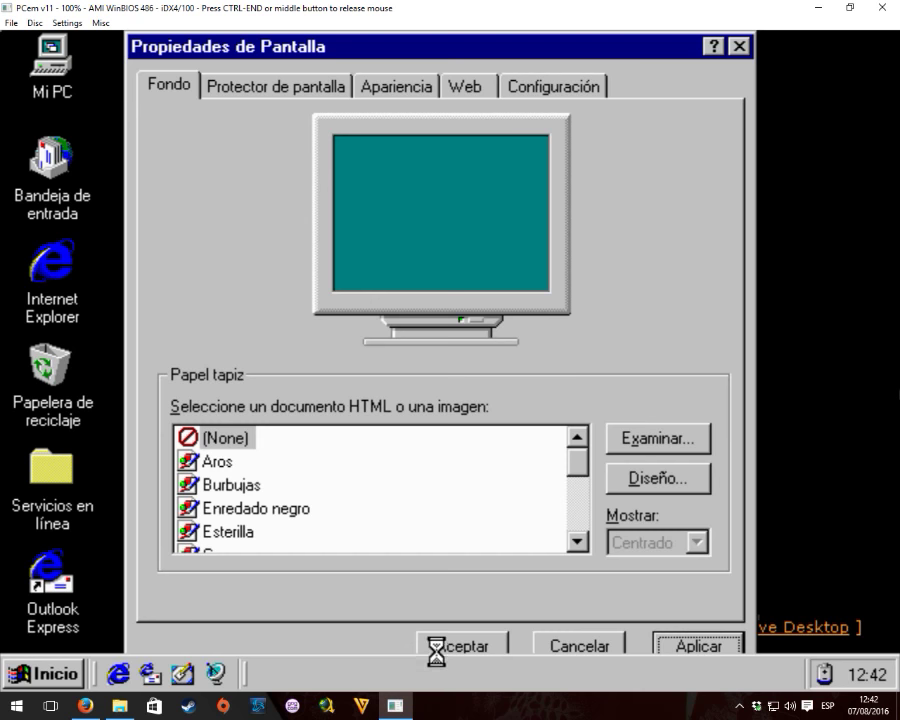
click(466, 648)
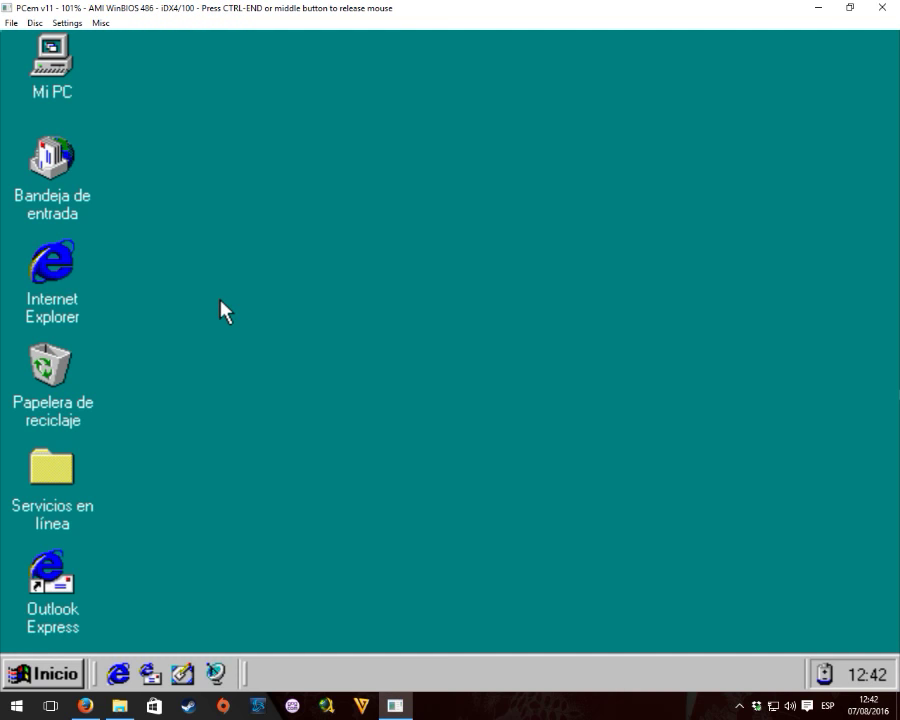
Open Mi PC, examine the capacity details of drive C:, and close the window.
key(Return)
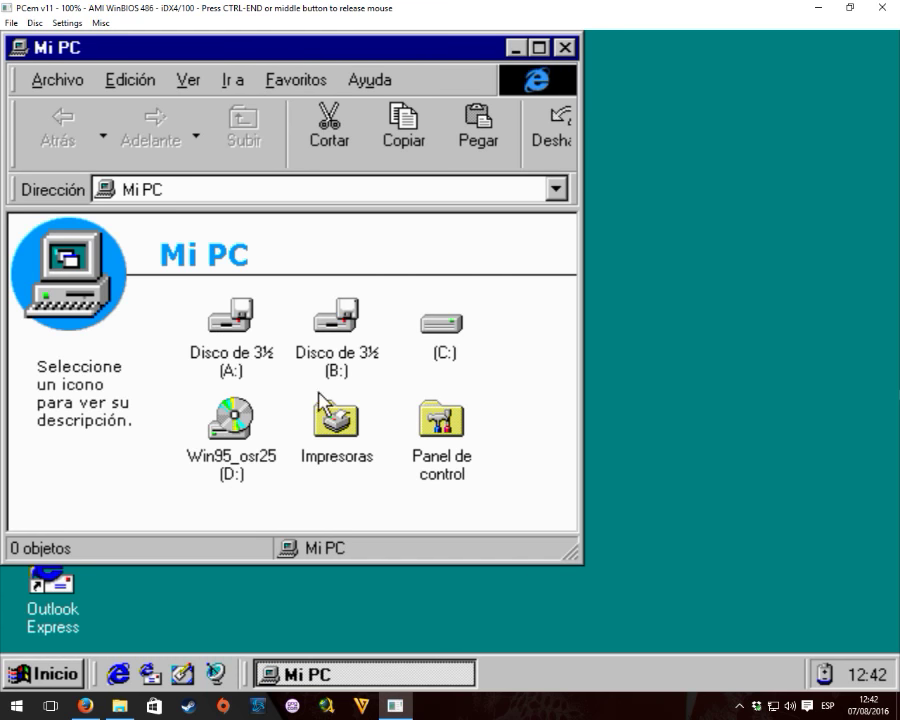
click(452, 318)
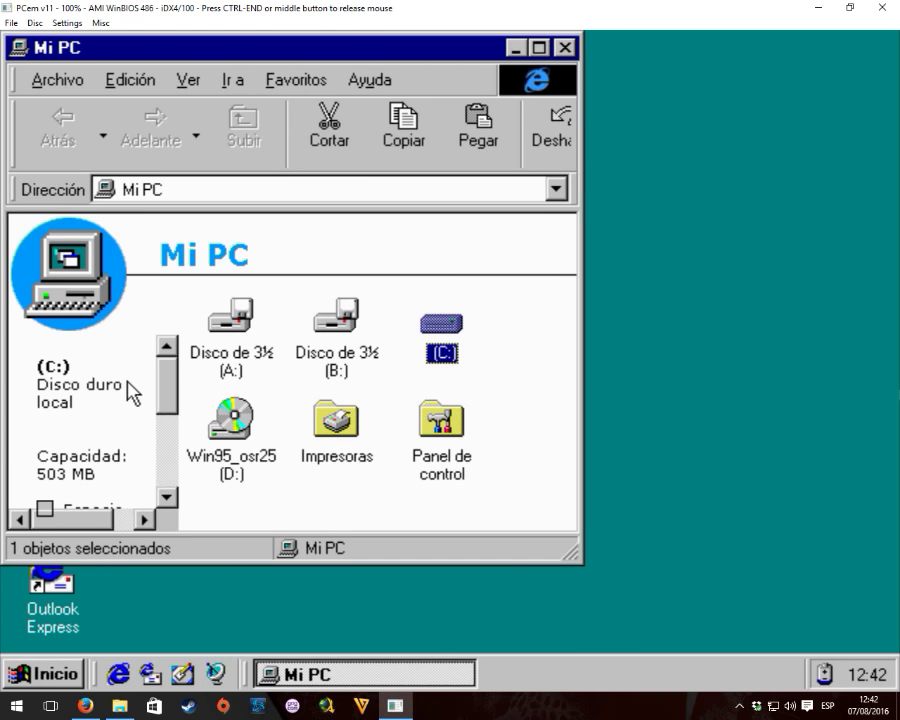
drag(167, 388, 161, 500)
click(169, 382)
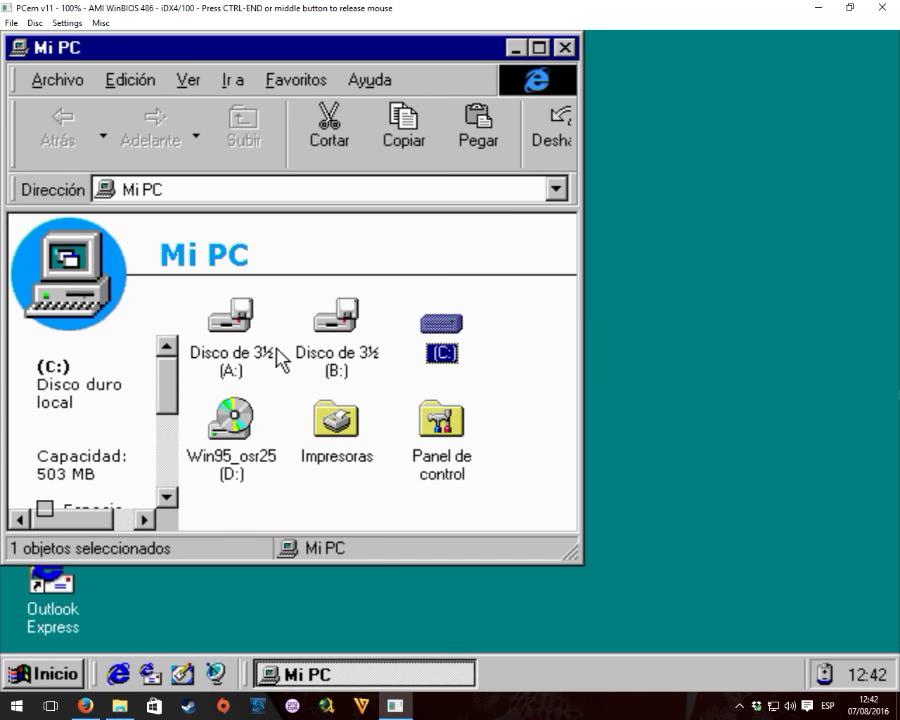
click(540, 380)
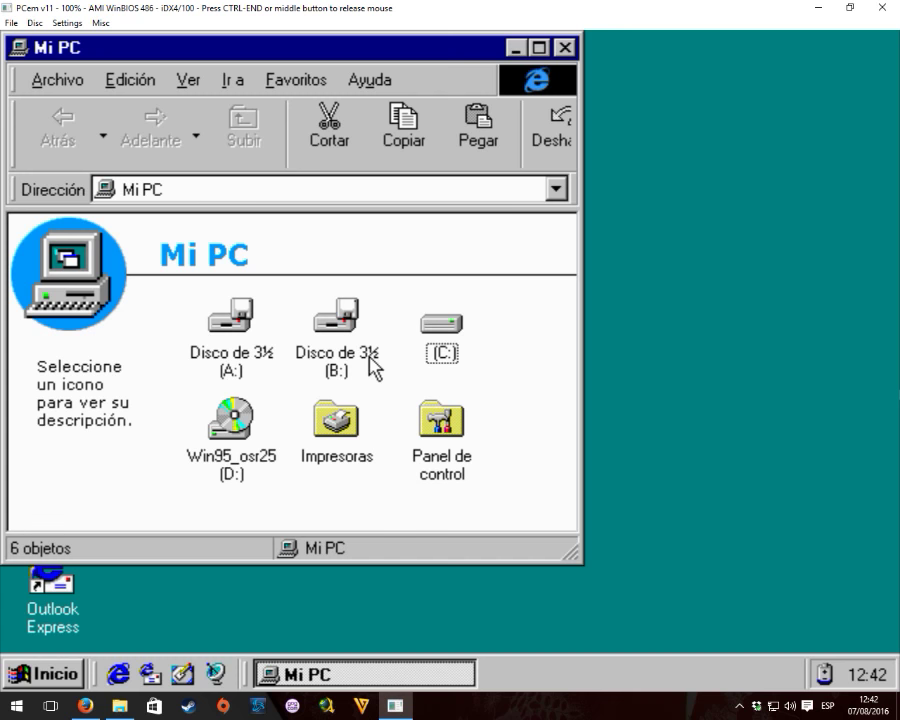
click(567, 47)
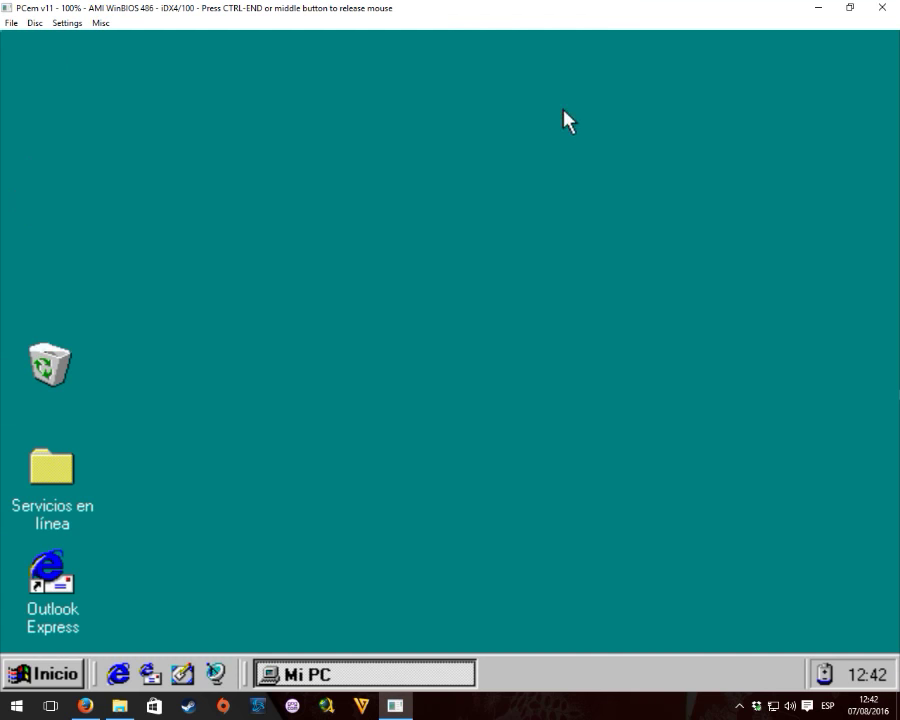
Uninstall Microsoft Chat 2.0 through the Control Panel's Agregar o quitar programas and close its properties dialog.
click(12, 683)
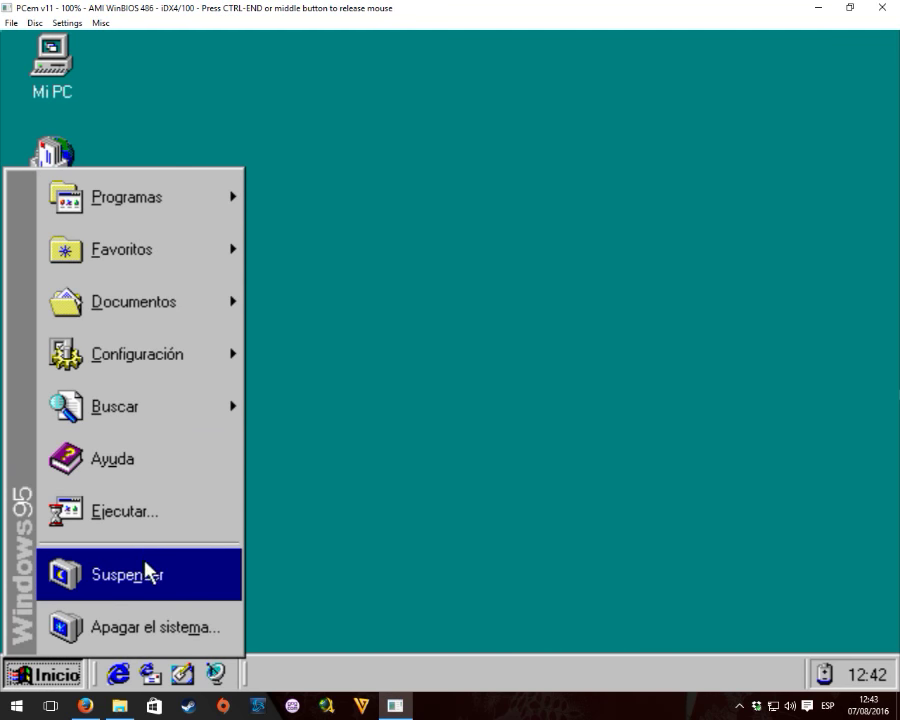
mouse_move(135, 370)
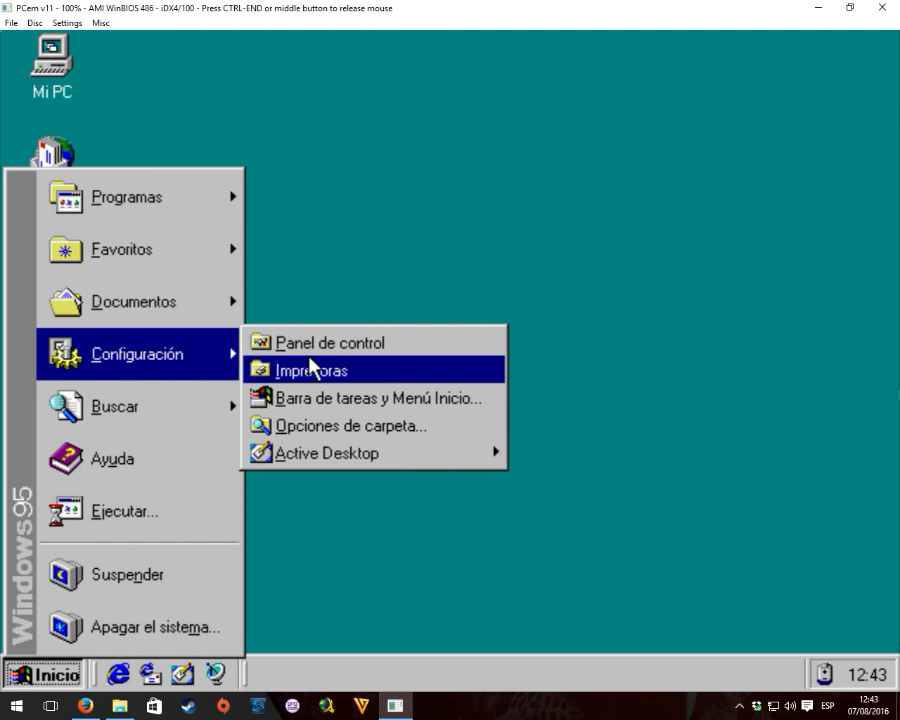
click(327, 345)
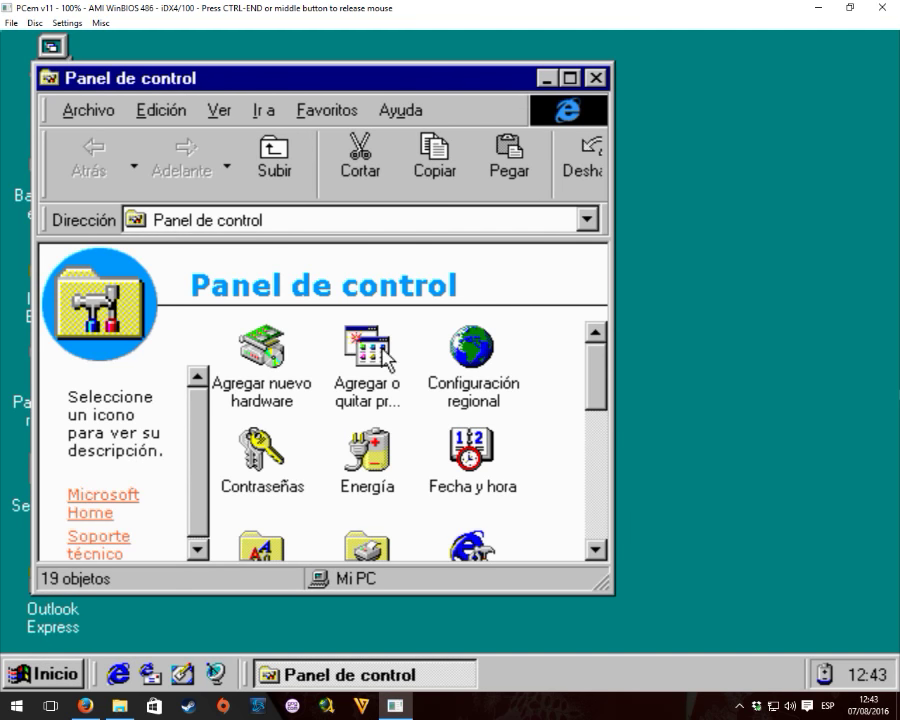
double_click(385, 356)
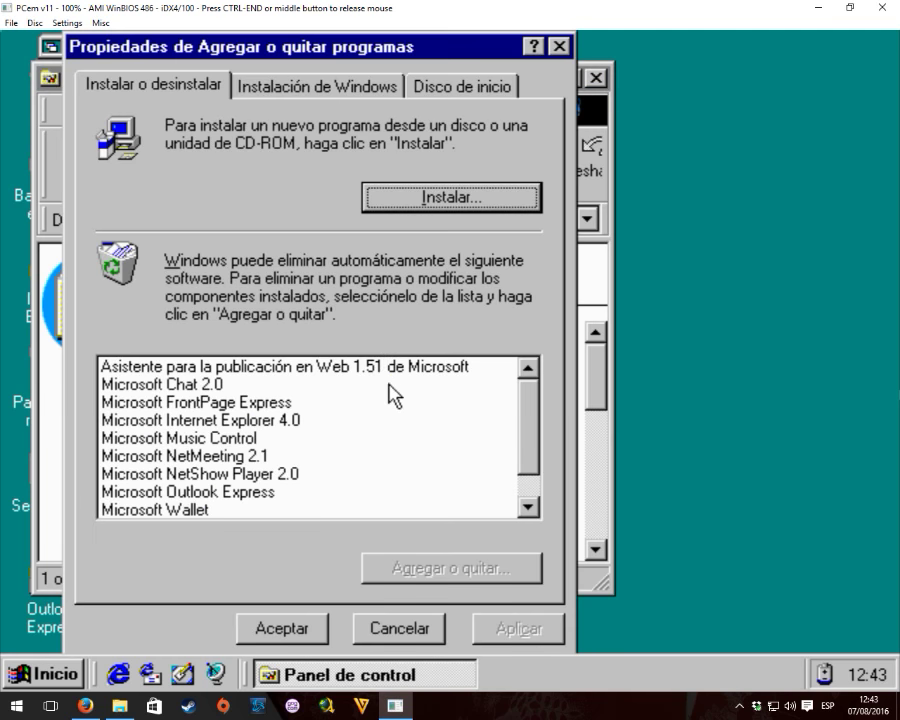
click(185, 384)
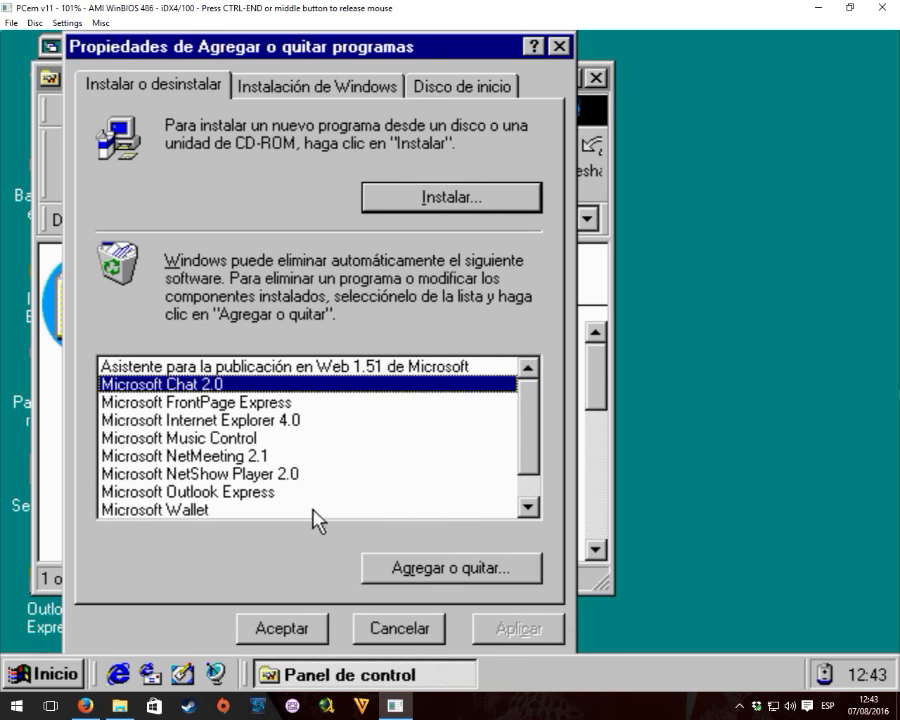
click(378, 566)
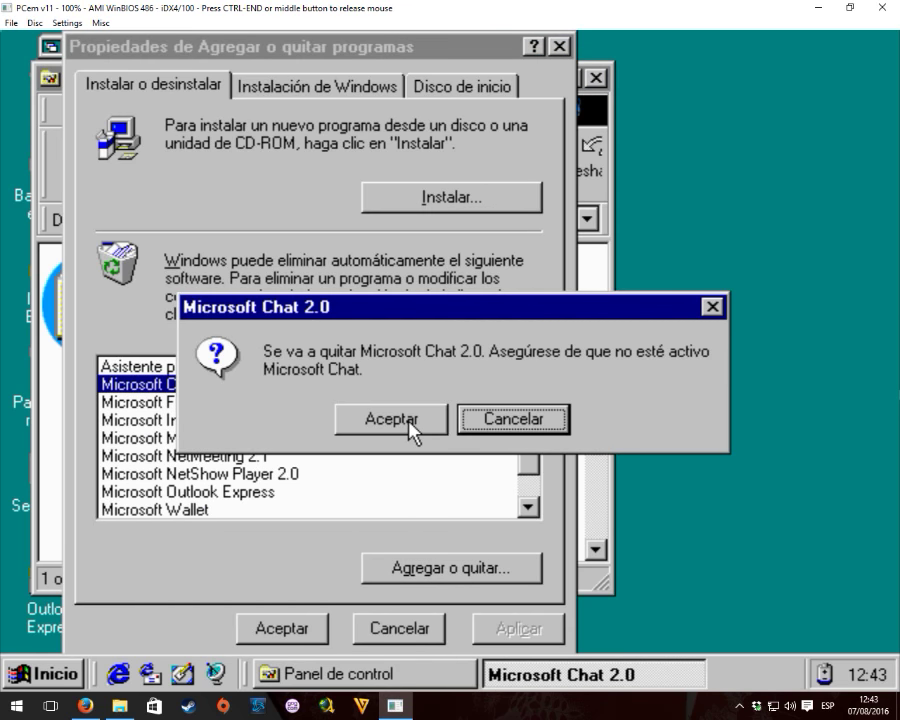
click(408, 420)
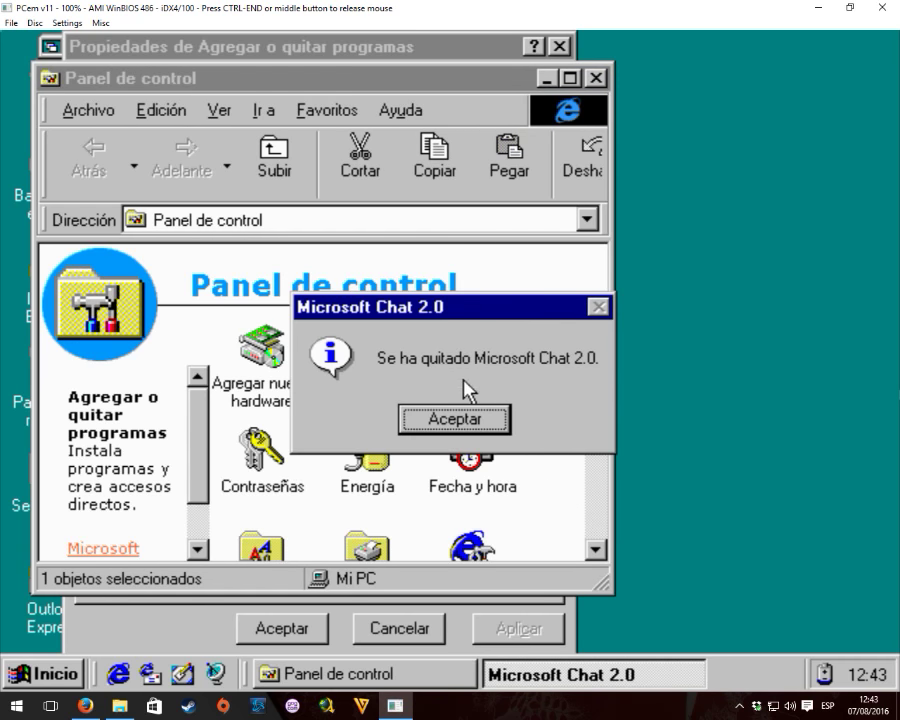
click(472, 417)
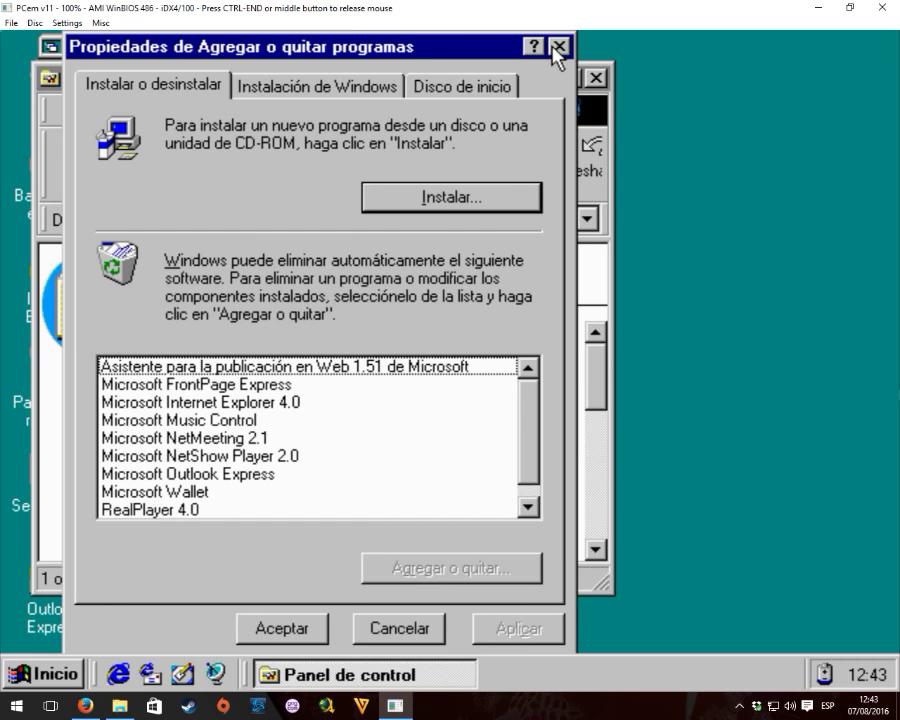
click(558, 47)
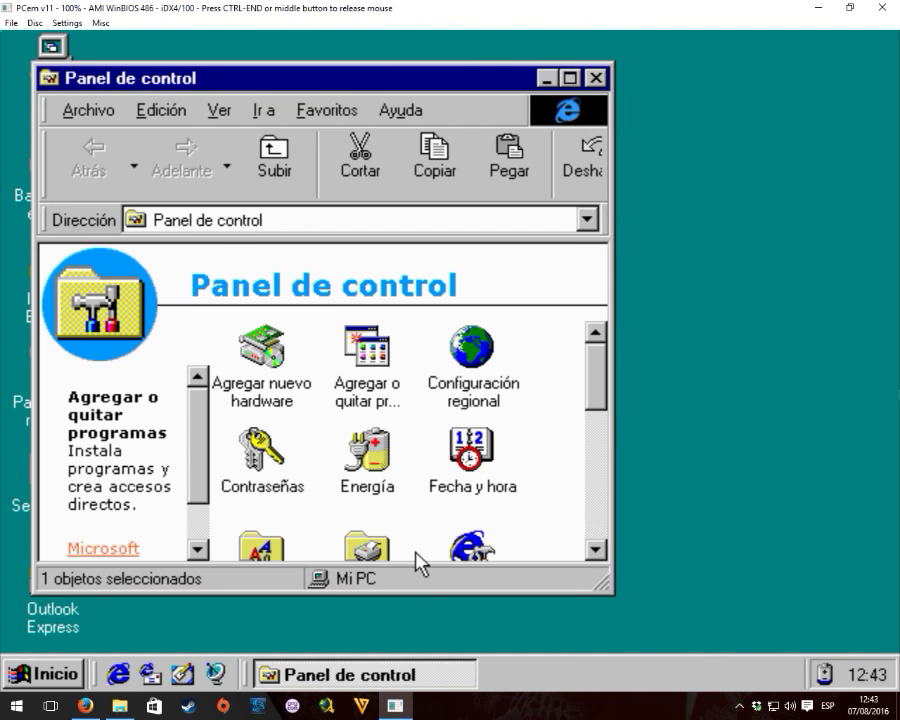
Reopen Agregar o quitar programas and uninstall Asistente para la publicación en Web 1.51 de Microsoft.
double_click(367, 355)
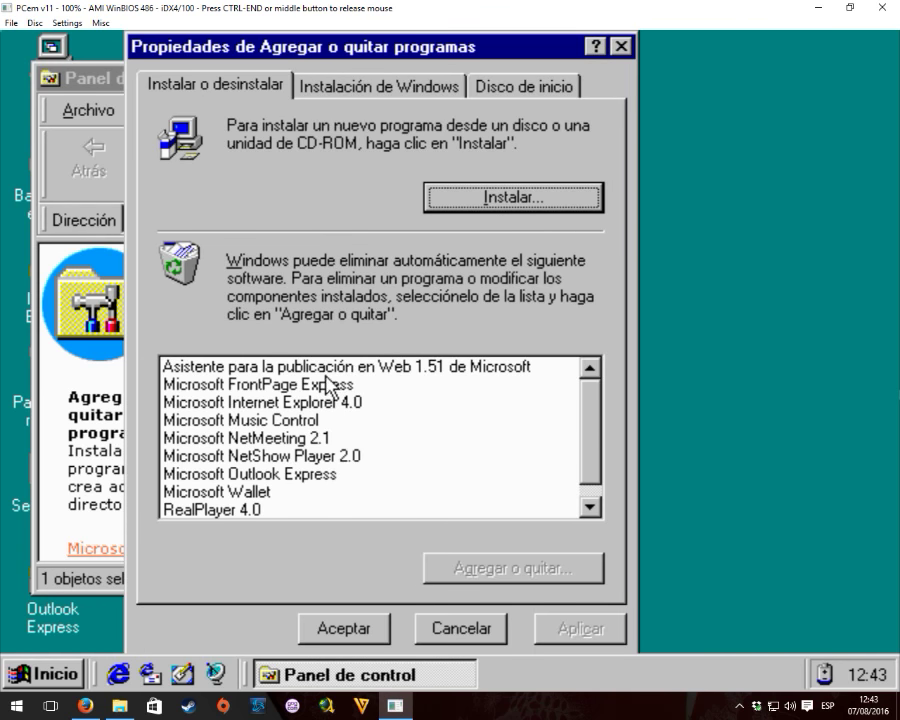
click(414, 367)
click(487, 574)
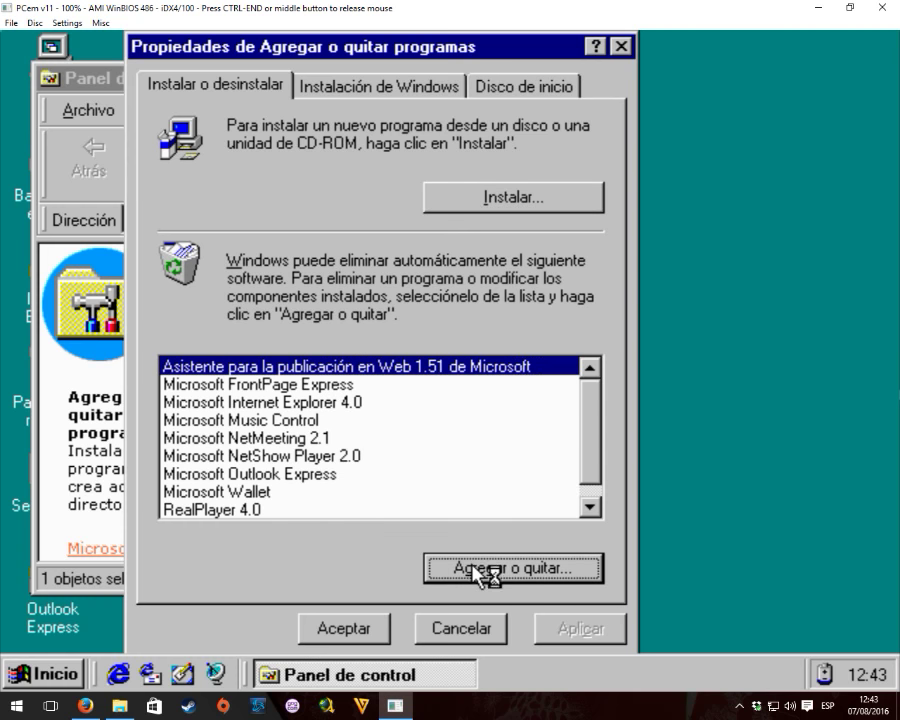
click(367, 421)
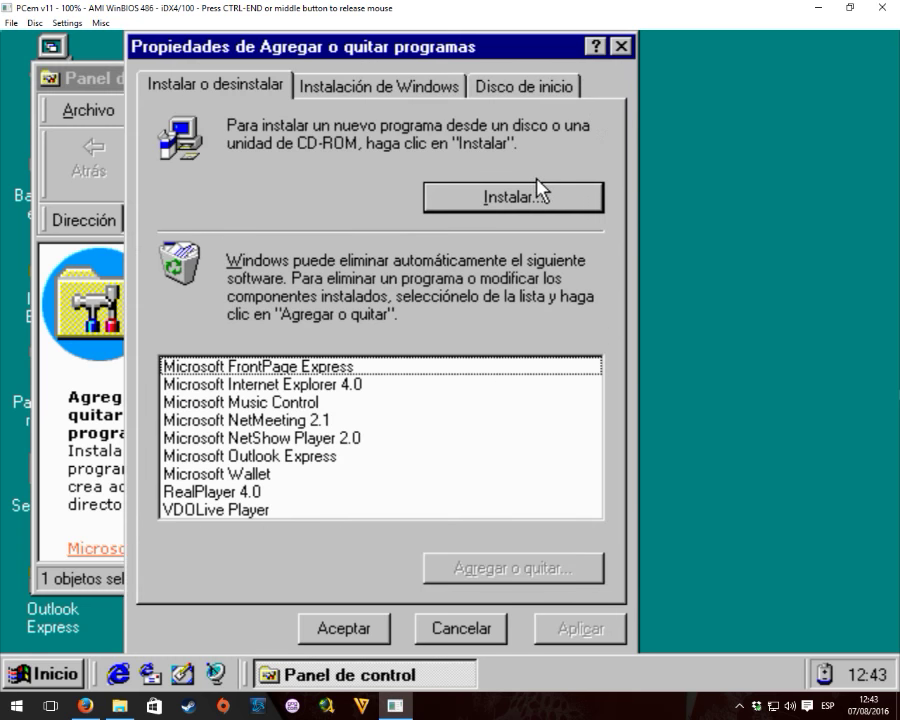
Uninstall Microsoft Outlook Express, confirming its removal and the closing message.
click(288, 458)
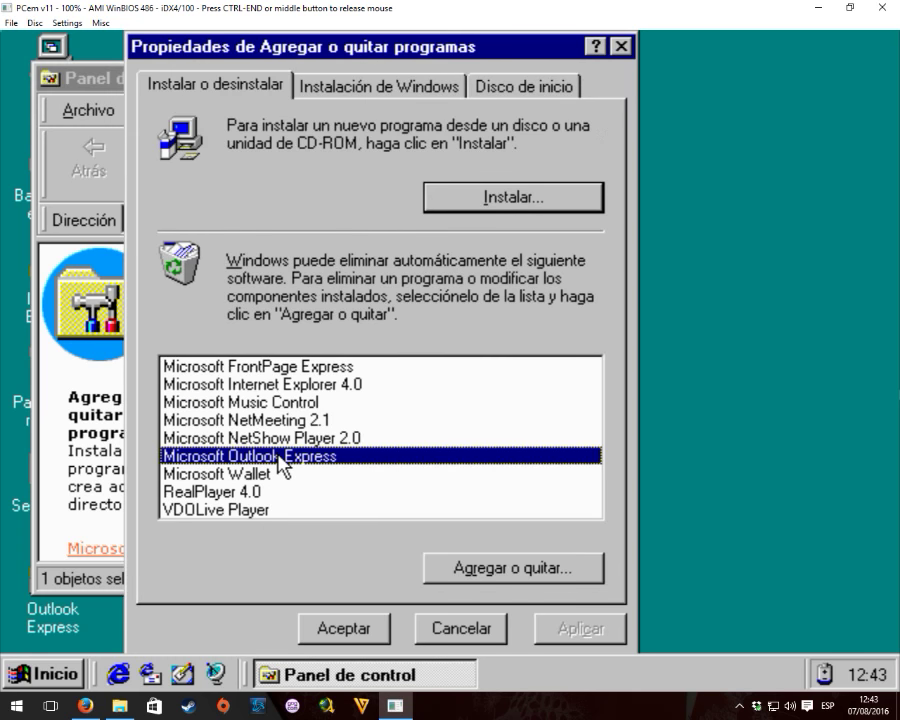
click(469, 572)
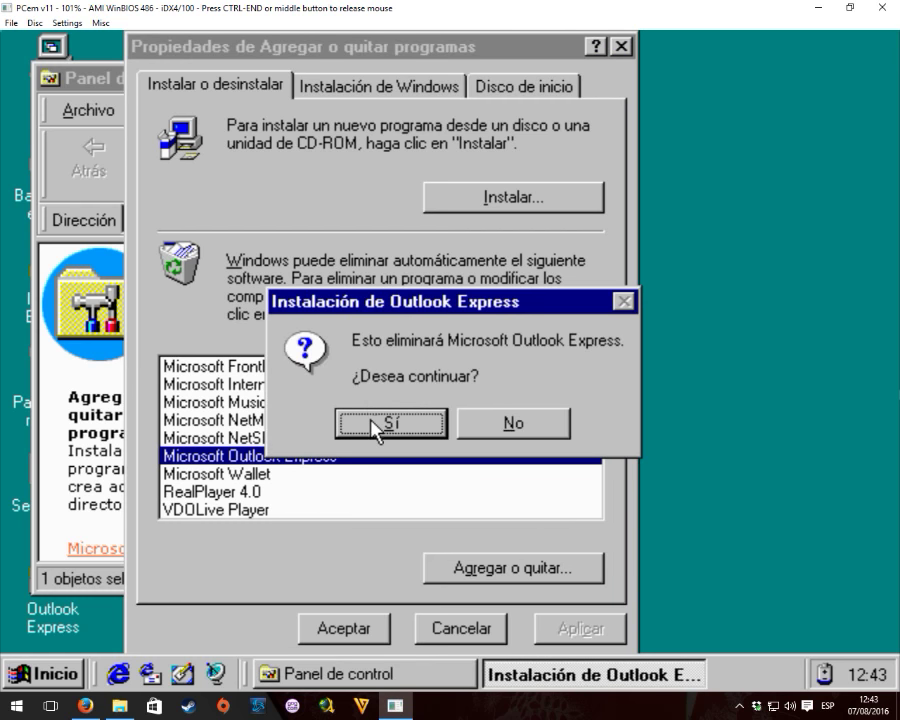
click(375, 425)
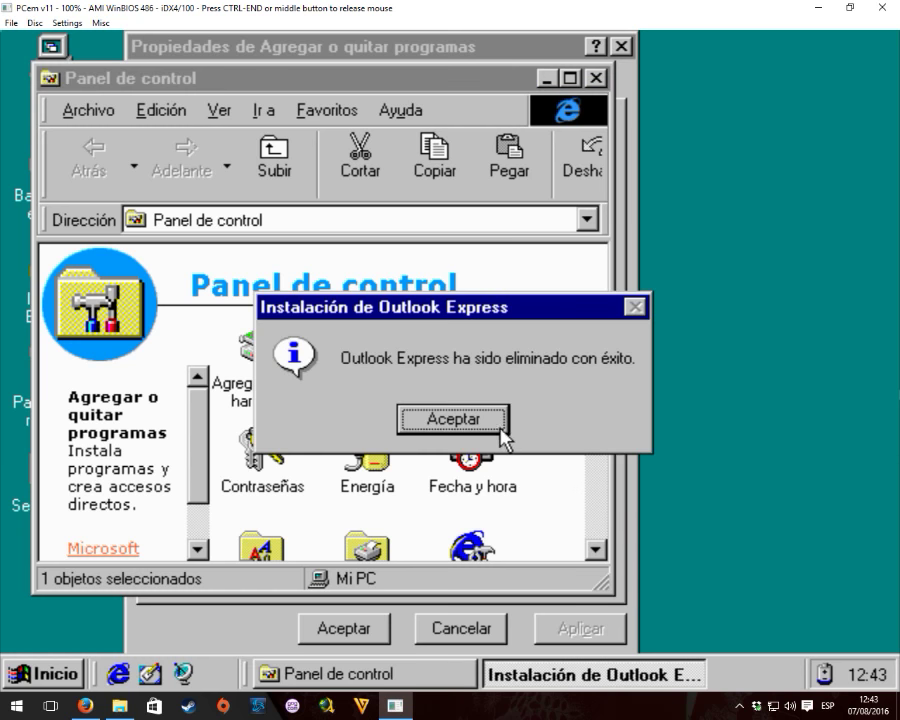
click(488, 424)
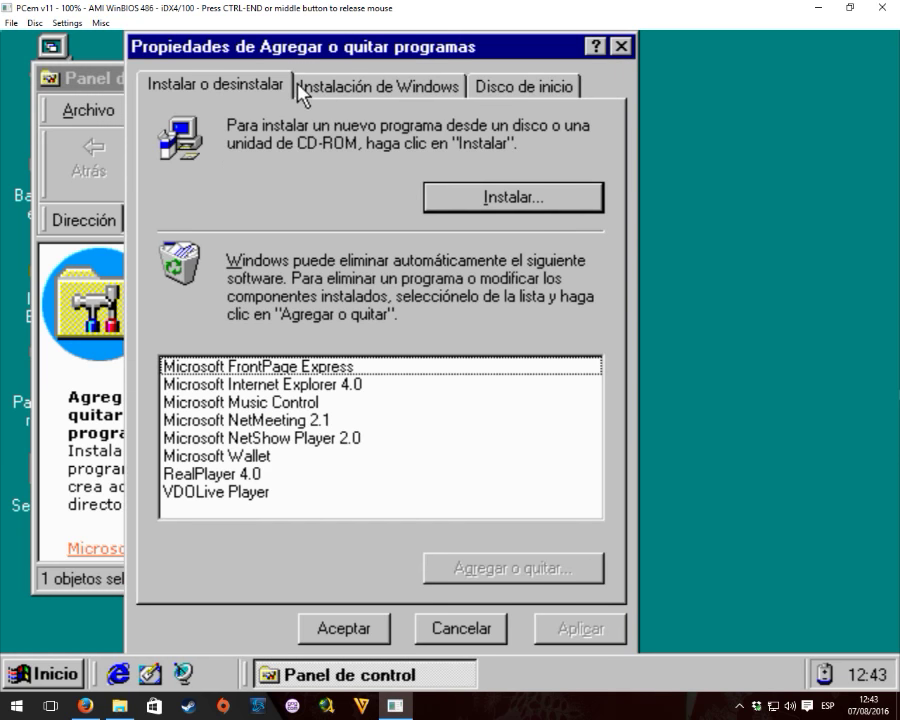
Close the Agregar o quitar programas properties and the Control Panel, and deselect the desktop icon.
click(302, 90)
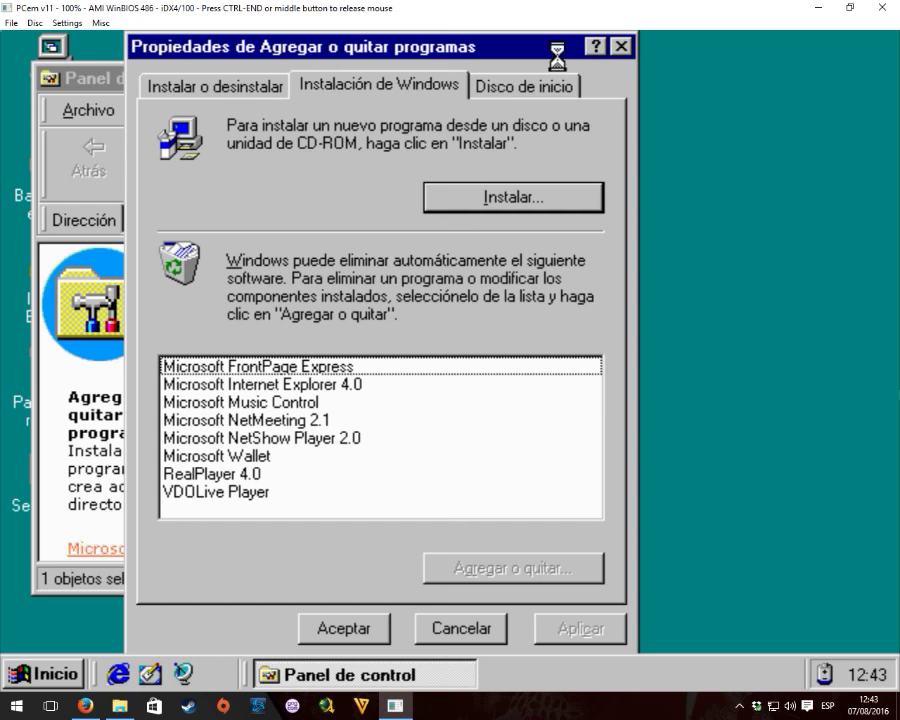
click(621, 46)
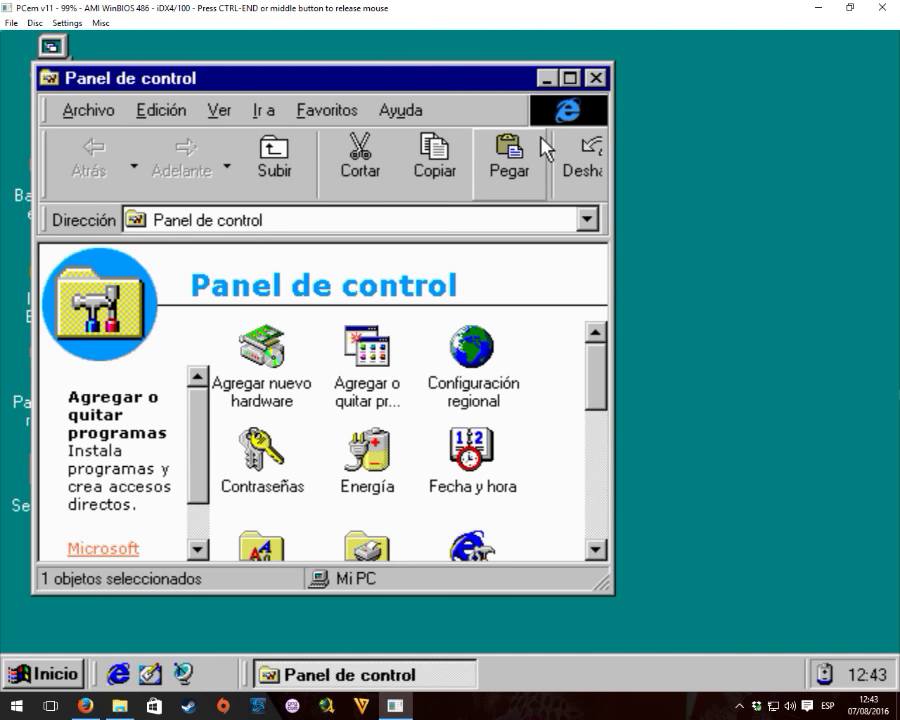
click(595, 77)
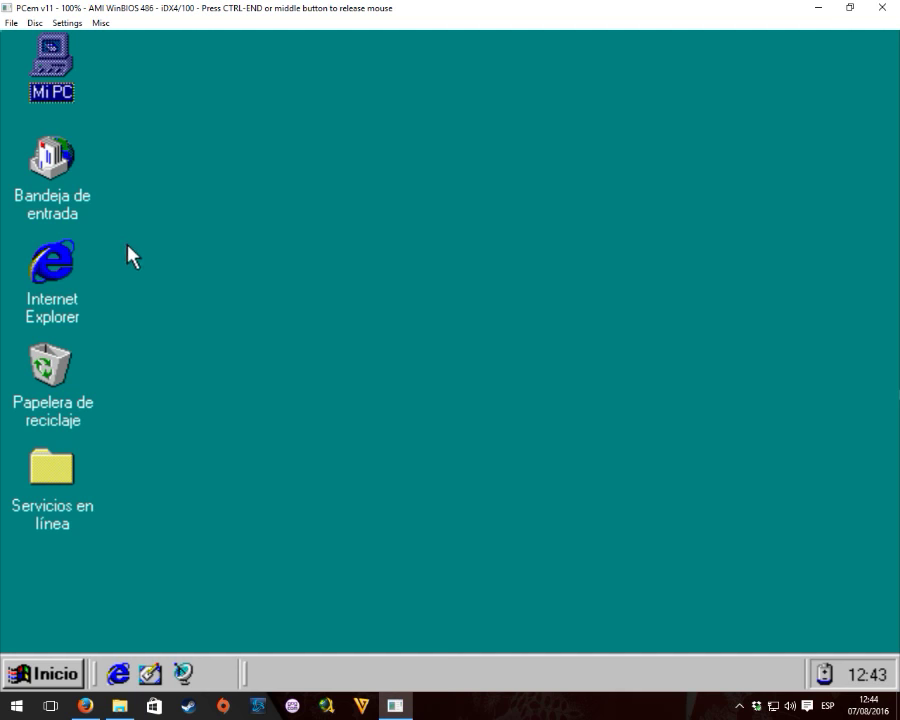
click(555, 193)
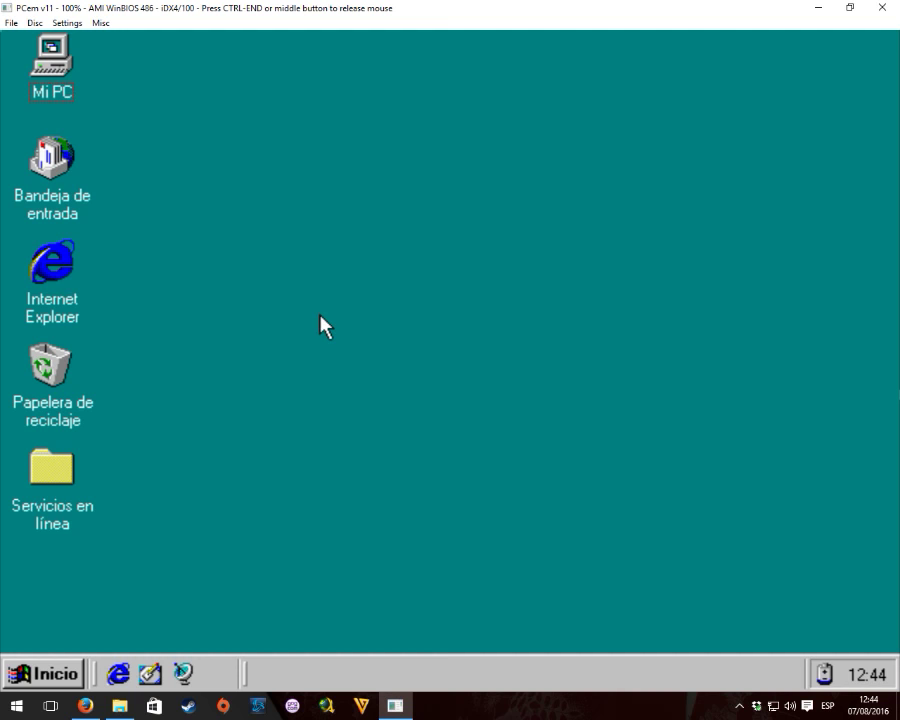
Shut down Windows 95 with the apagar el sistema option and release the mouse from the virtual machine.
key(ctrl+End)
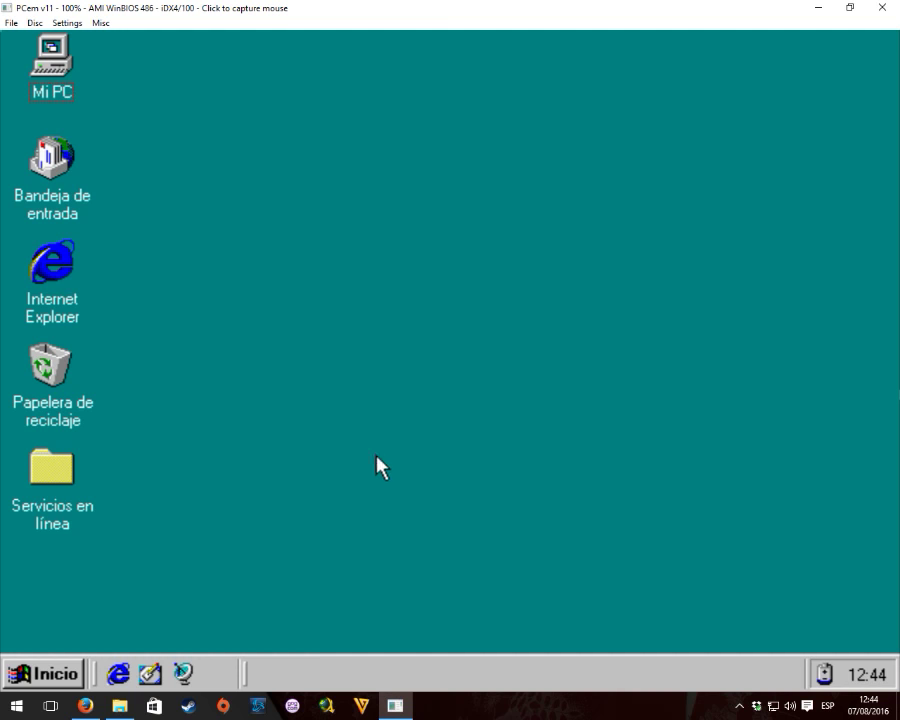
click(40, 673)
click(40, 673)
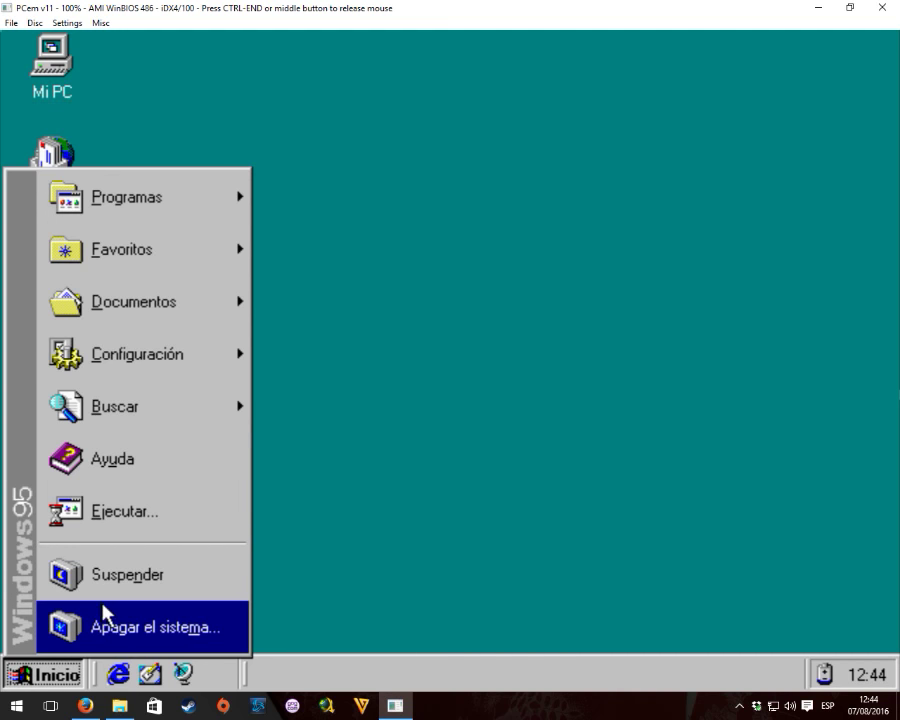
click(108, 625)
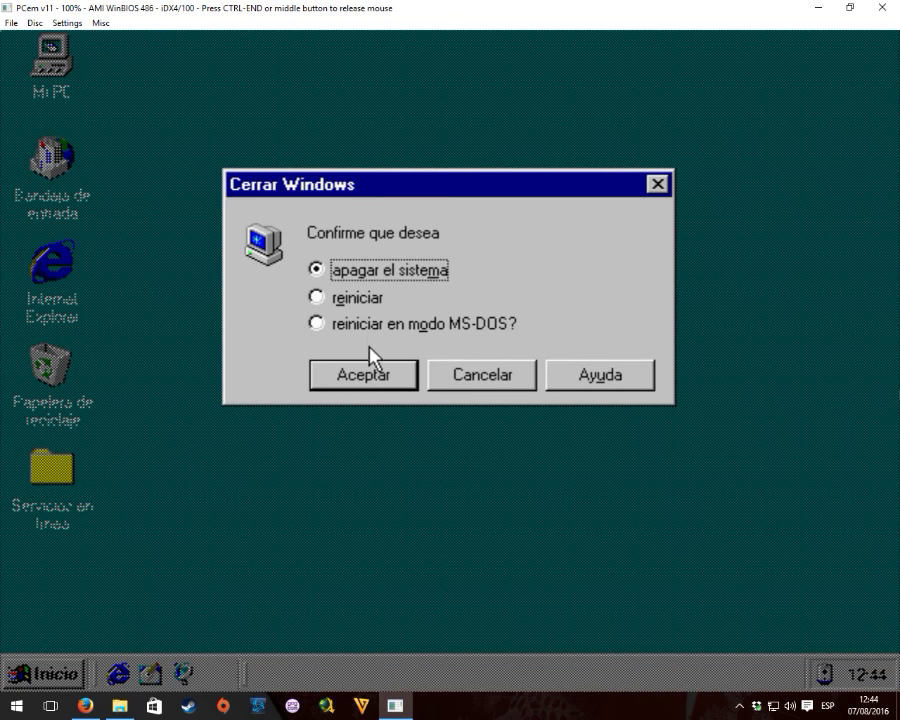
click(366, 375)
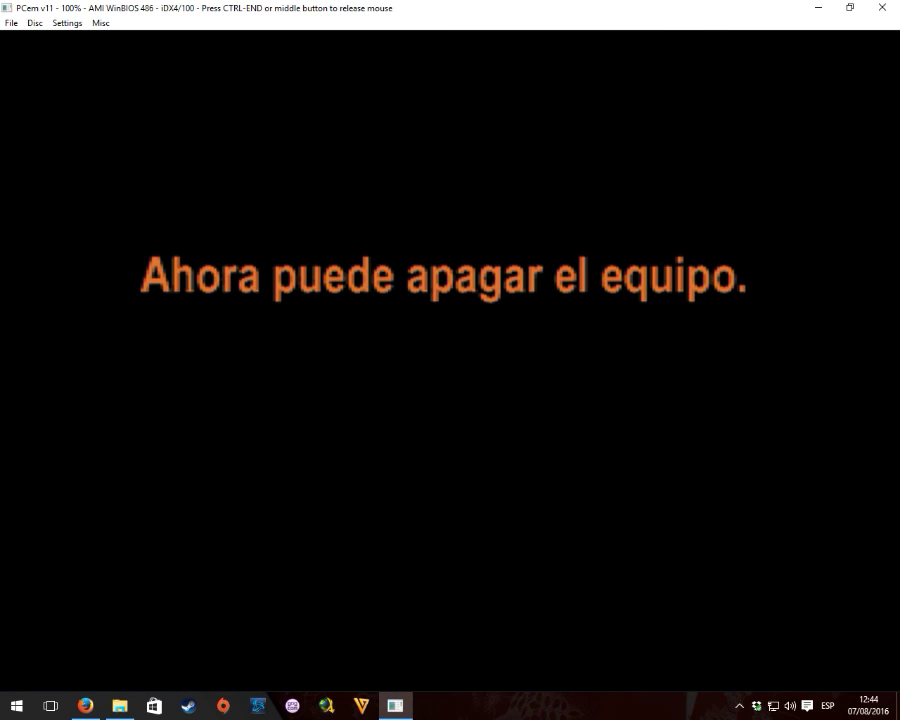
key(ctrl+End)
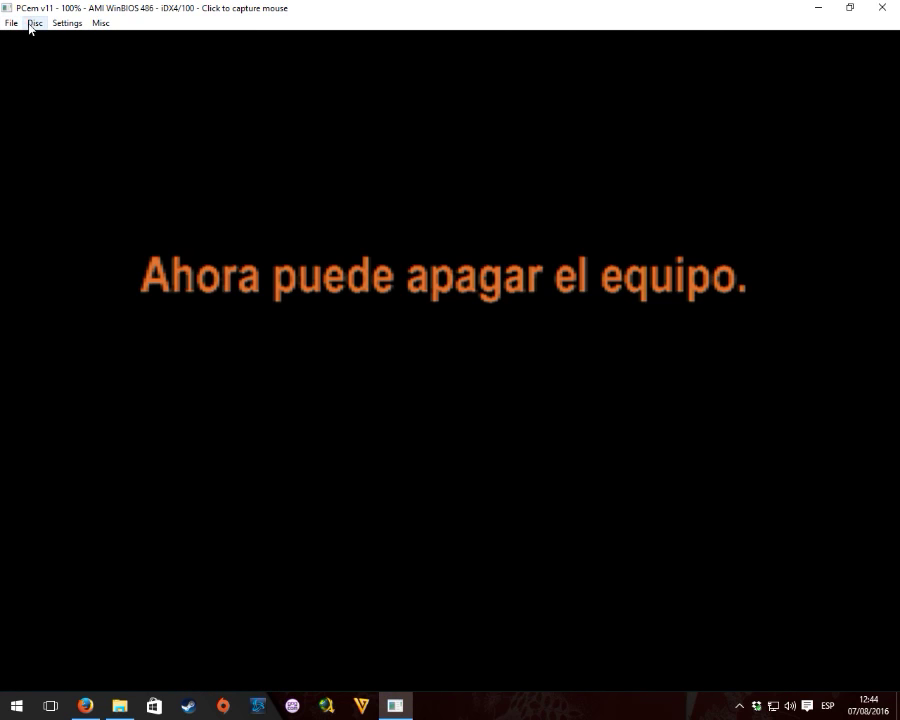
Open the virtual machine's hardware configuration and set the machine to Award 430VX PCI.
click(62, 22)
click(79, 42)
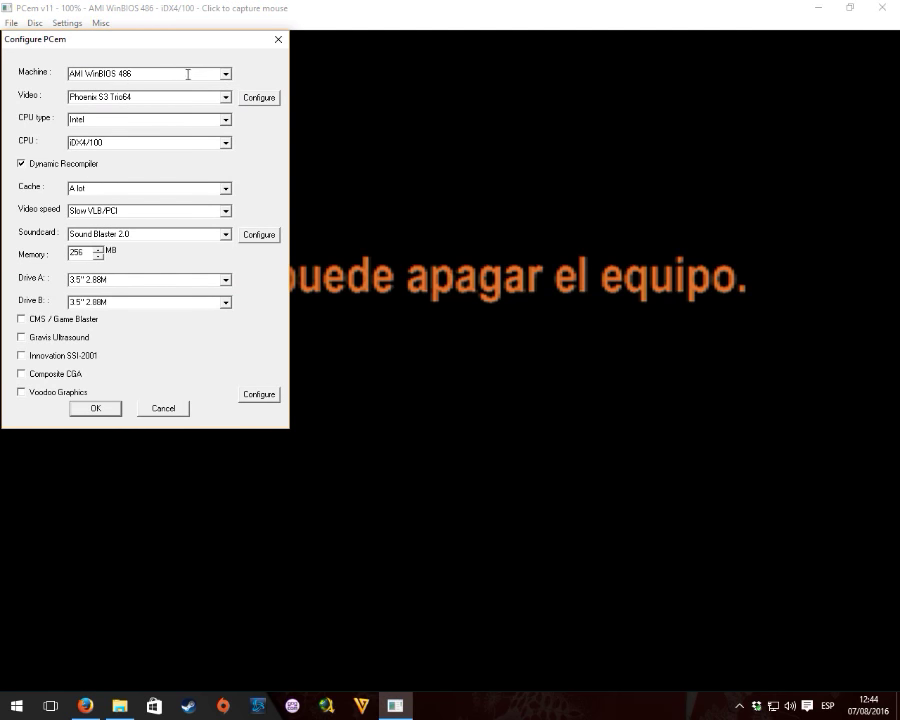
click(226, 74)
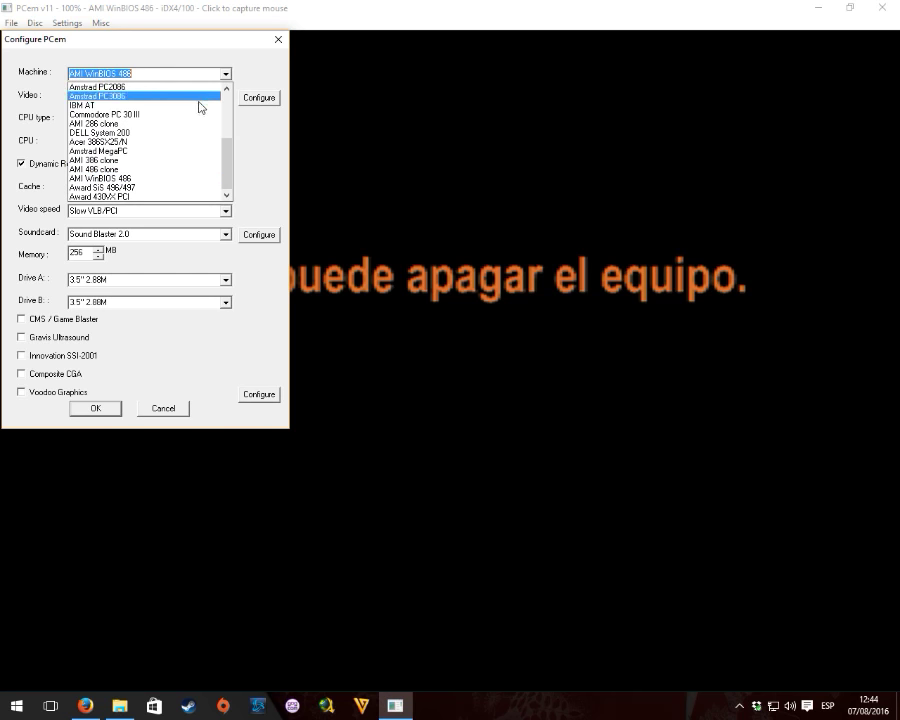
click(106, 197)
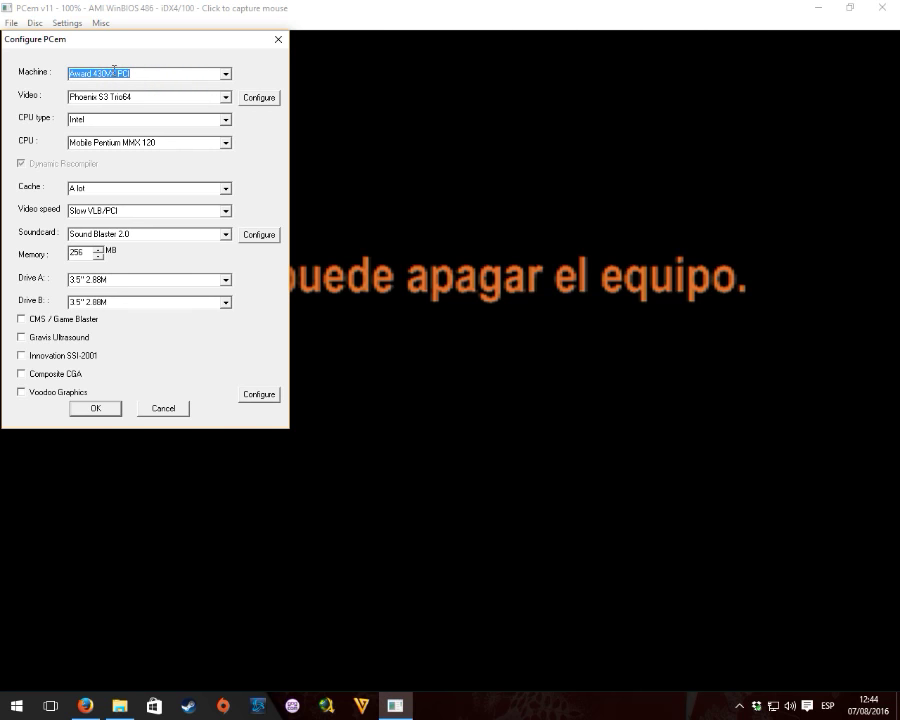
Choose Pentium MMX 233 as the virtual machine's CPU.
click(146, 140)
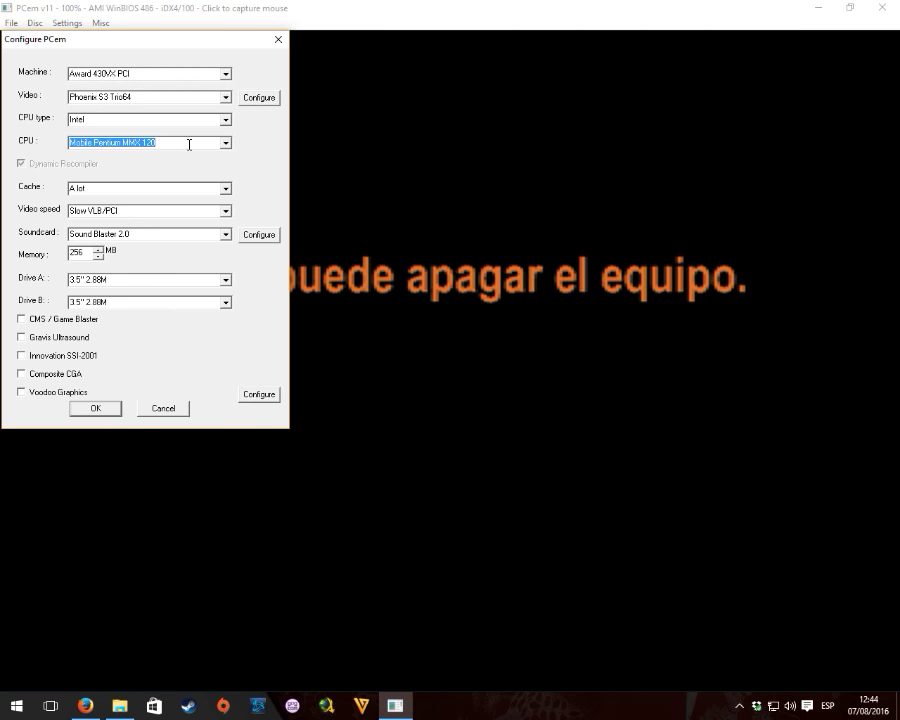
click(226, 144)
scroll(130, 210, up, 4)
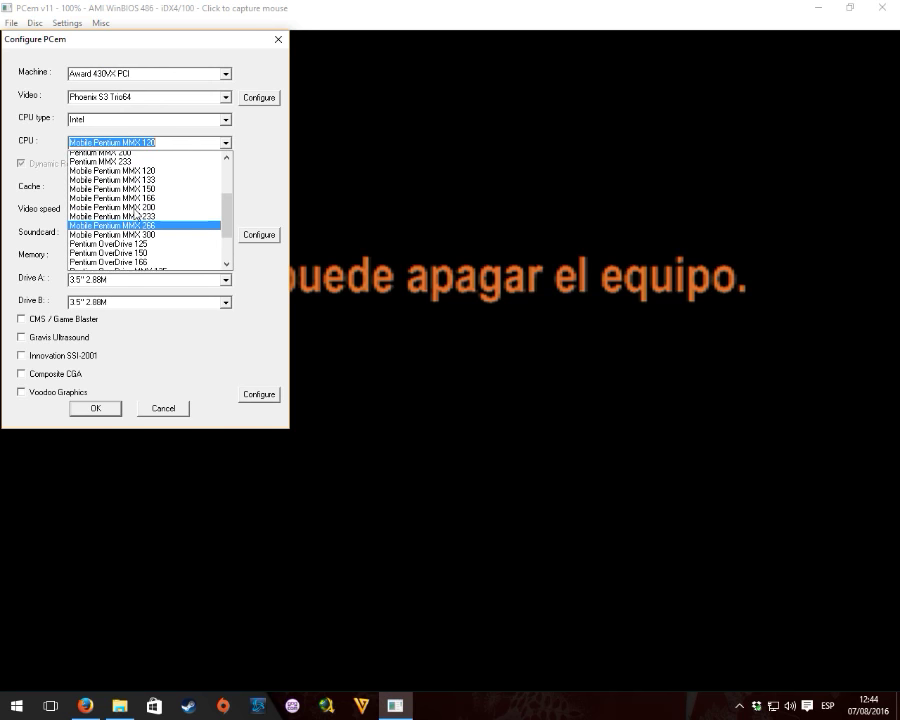
click(124, 256)
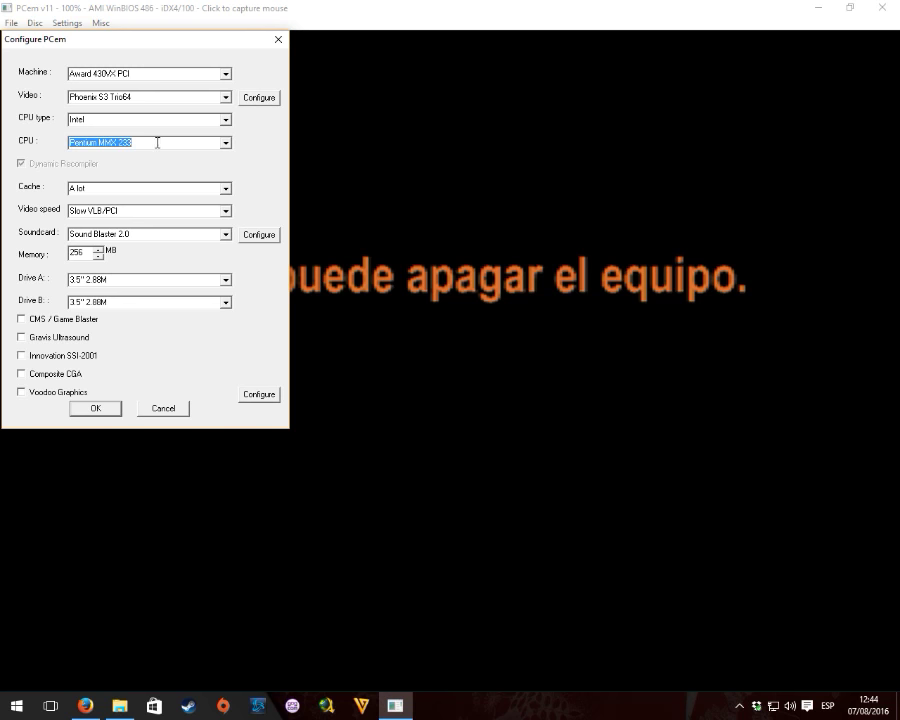
click(225, 143)
scroll(148, 201, down, 3)
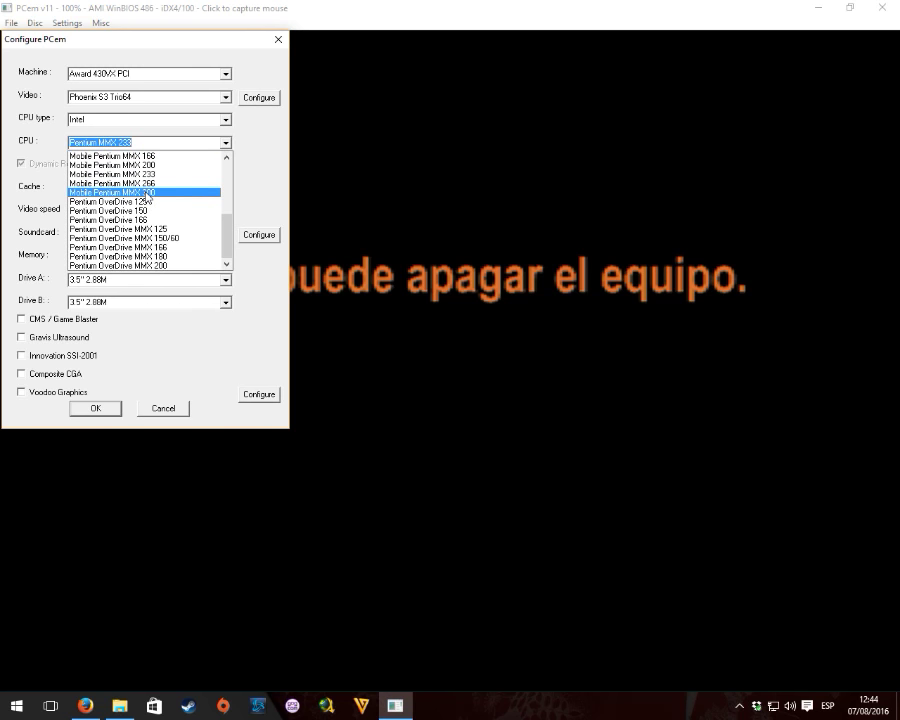
scroll(147, 218, up, 5)
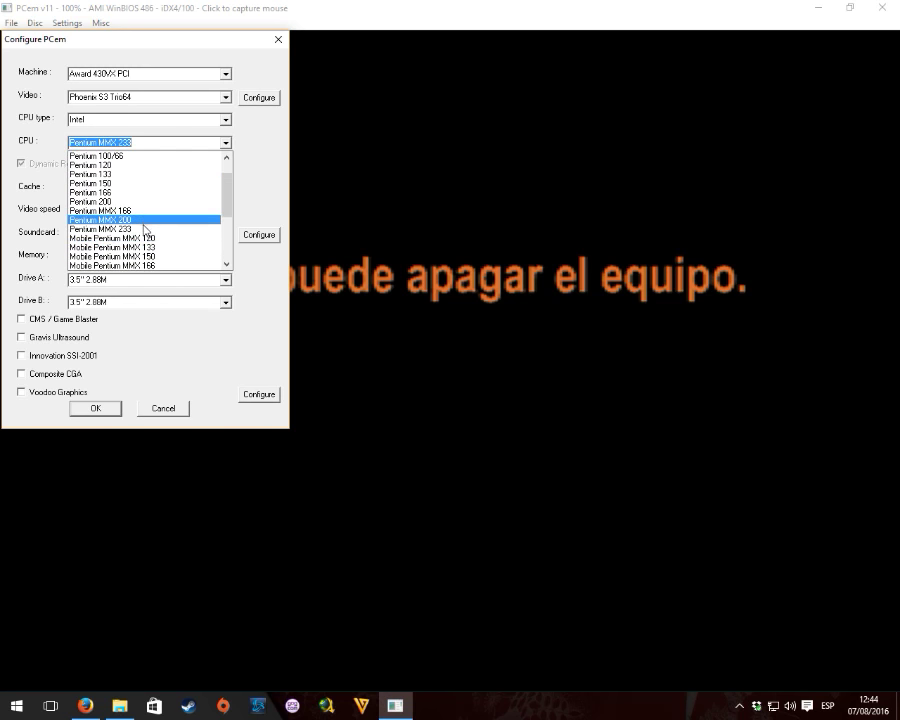
click(133, 222)
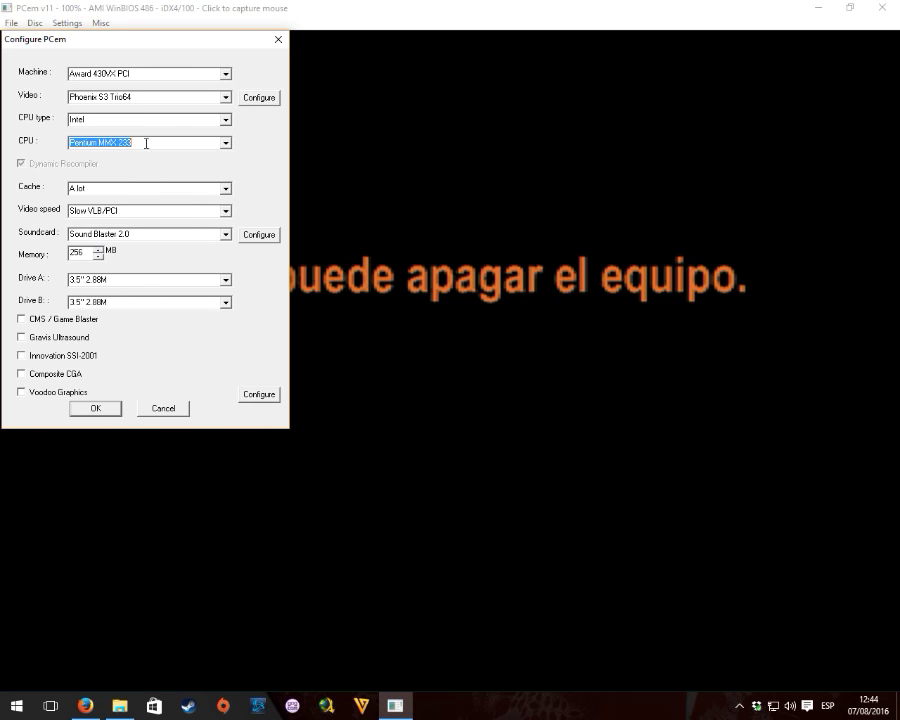
Set the memory size of the Phoenix S3 Trio64 video card to 4 MB and accept the reset.
click(226, 122)
click(227, 124)
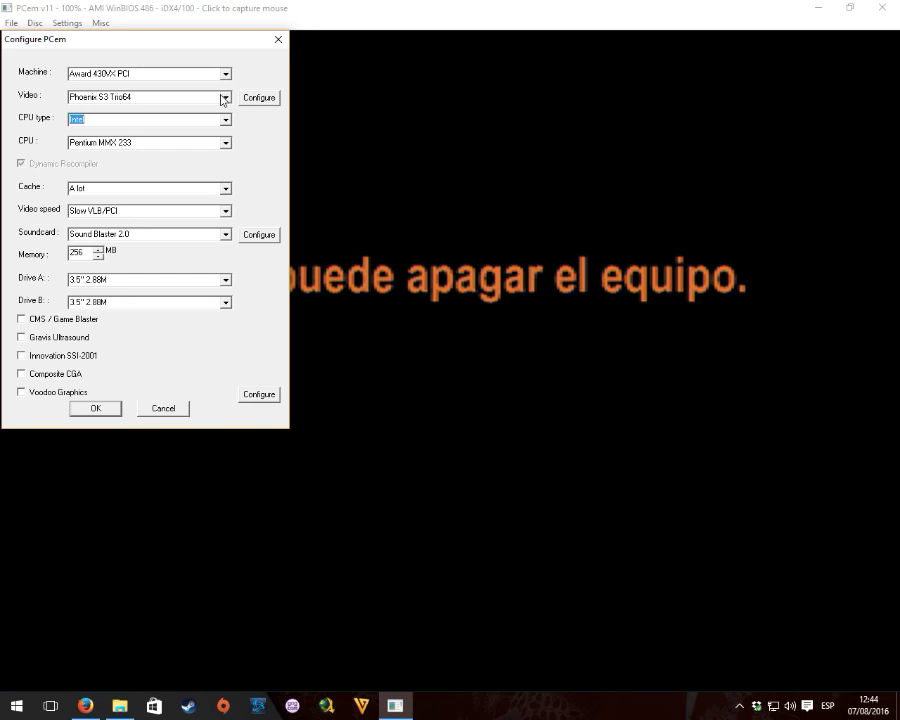
click(226, 100)
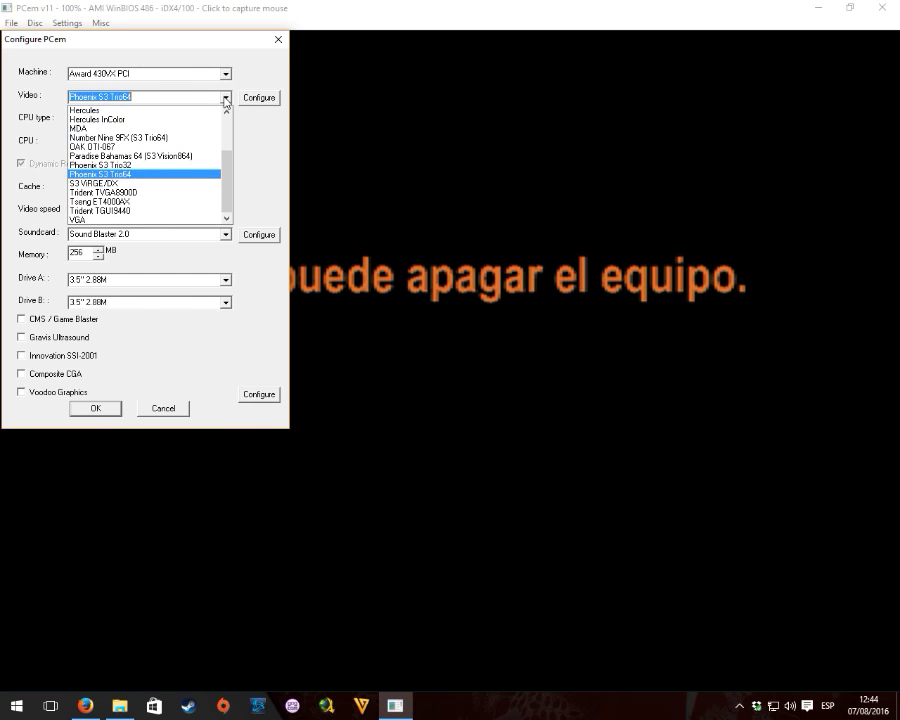
click(226, 100)
click(250, 98)
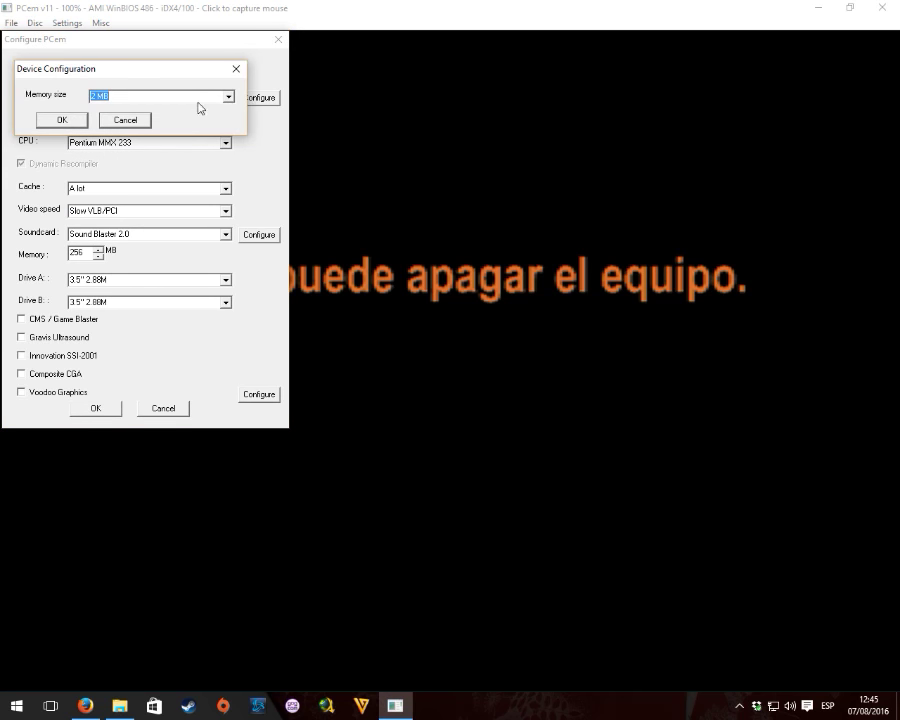
click(228, 102)
click(102, 134)
click(72, 124)
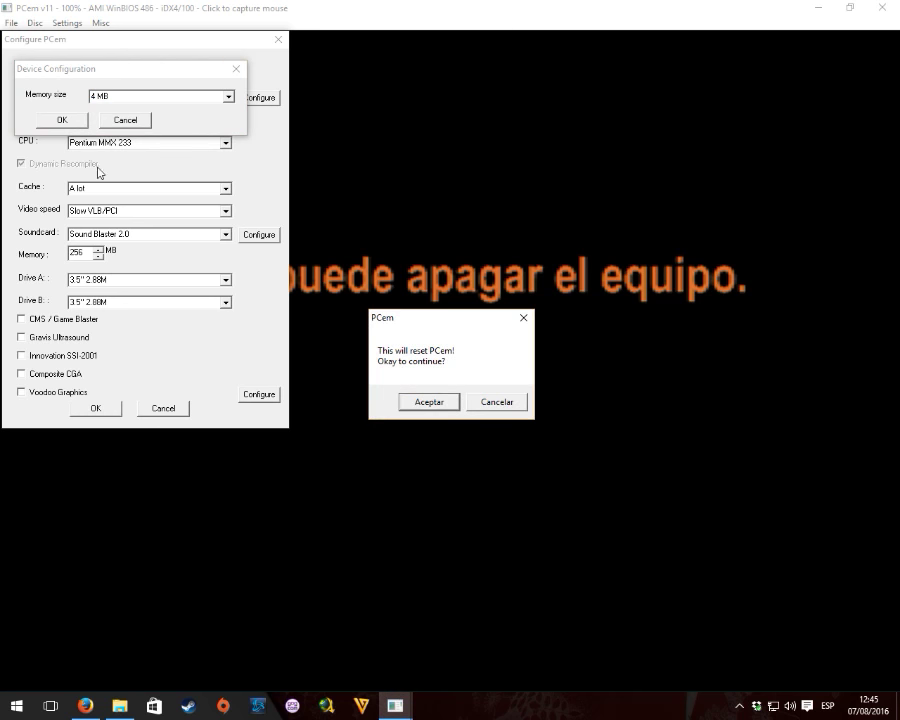
click(419, 403)
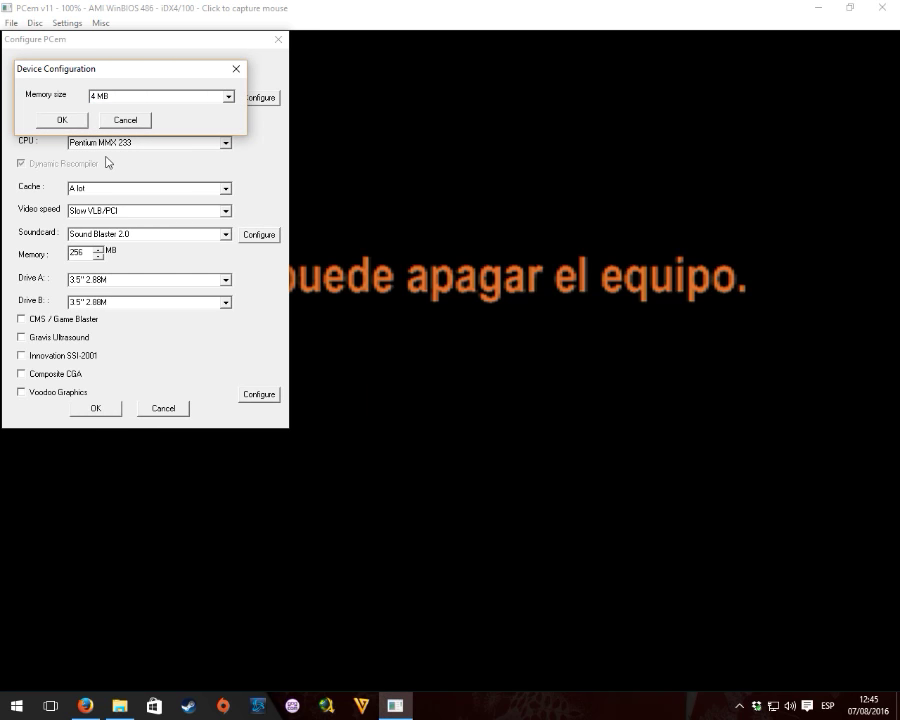
Confirm the new machine configuration with a reset, let Windows 95 boot, and capture the mouse in the virtual machine.
click(98, 408)
click(408, 400)
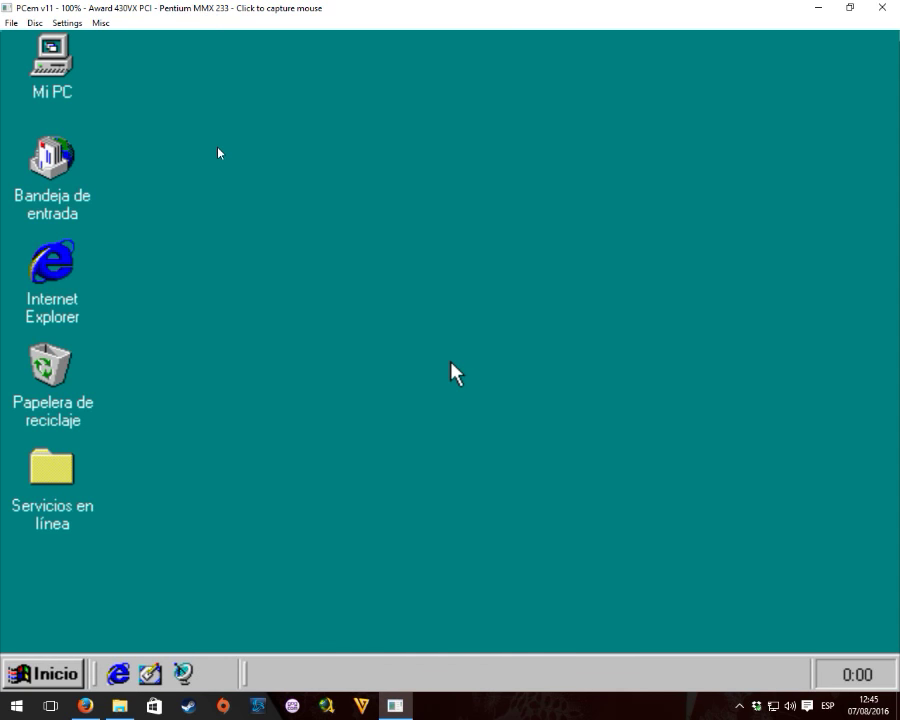
click(327, 356)
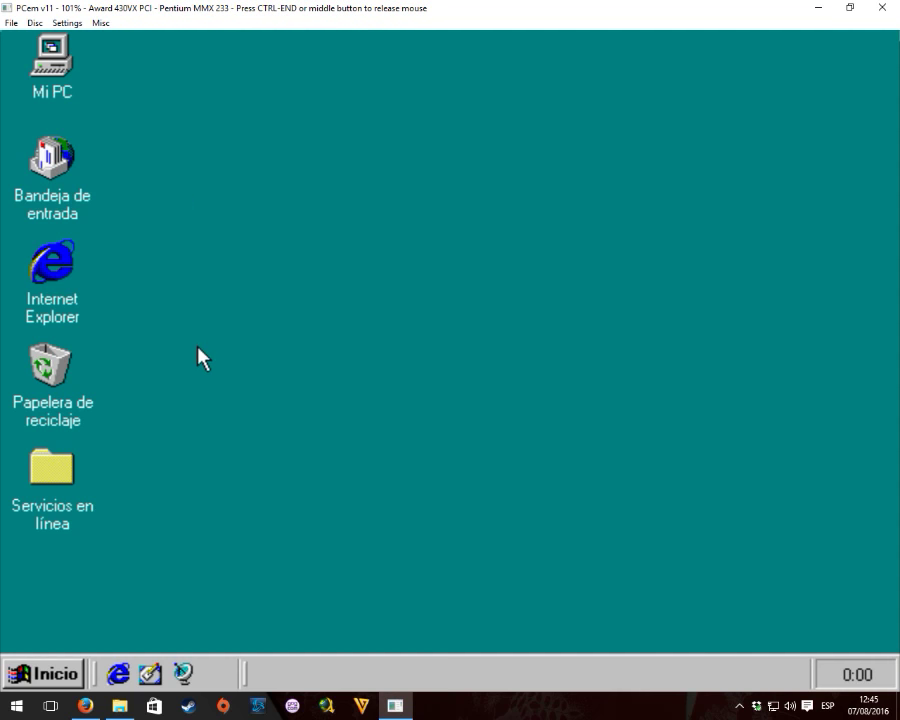
Open the Windows 95 display properties and set the colour palette to Color de alta densidad (16 bits).
right_click(388, 168)
click(464, 406)
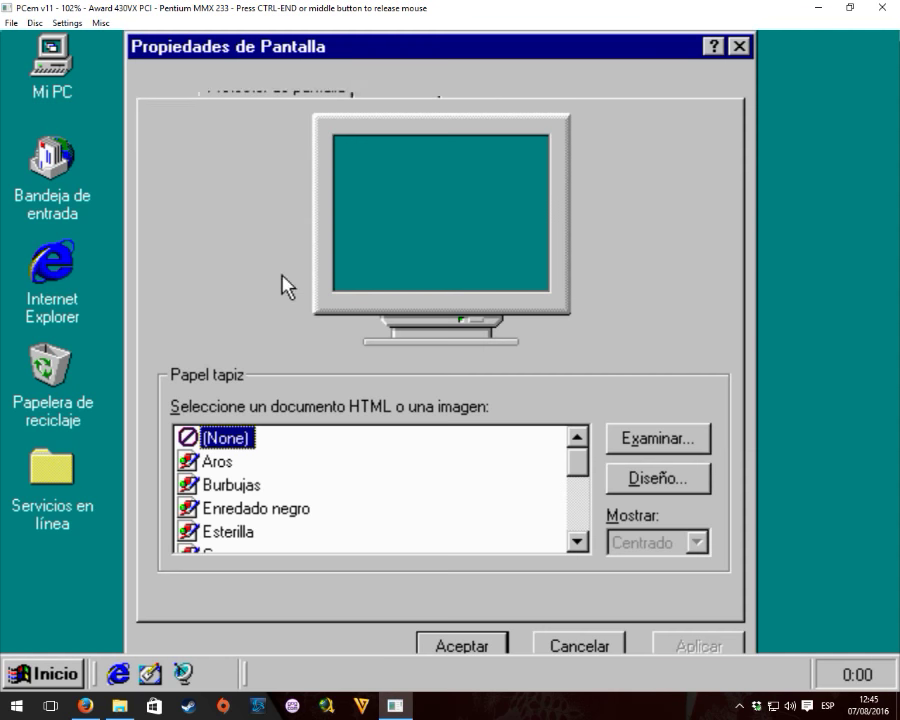
click(301, 90)
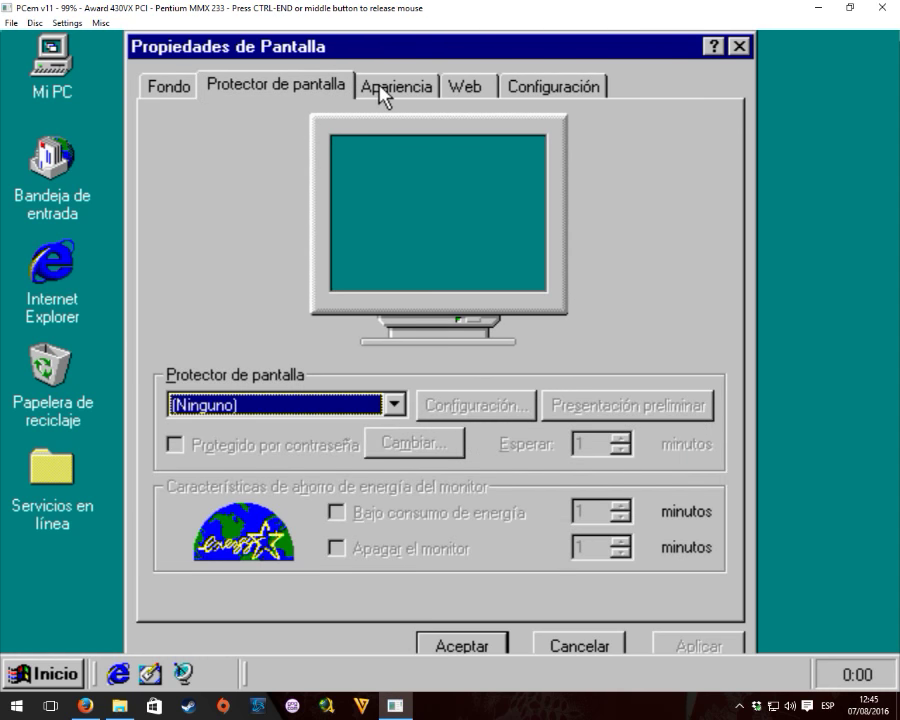
click(384, 90)
click(513, 90)
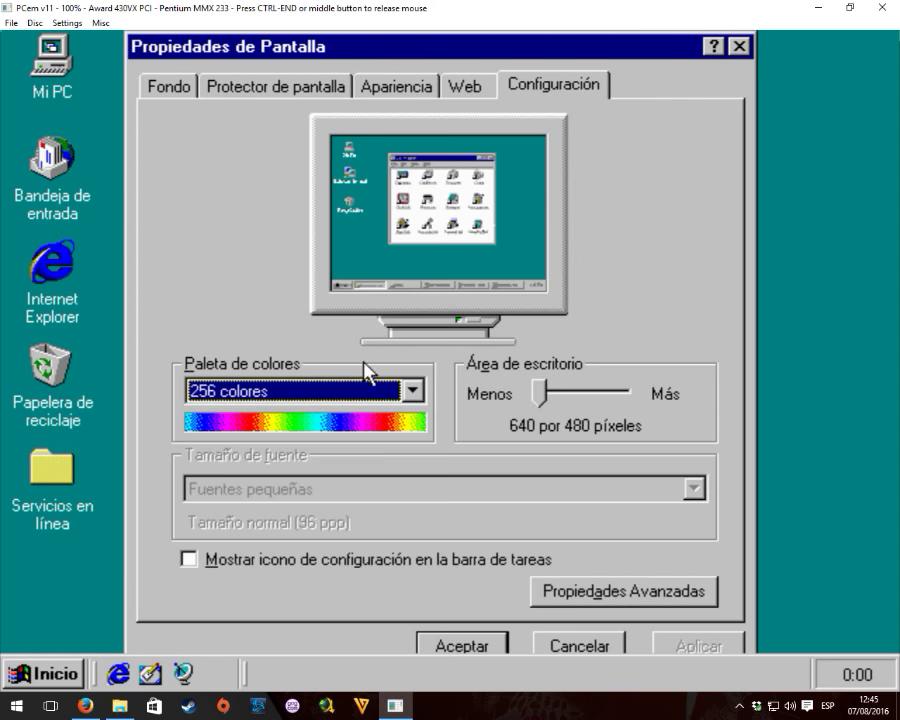
click(378, 390)
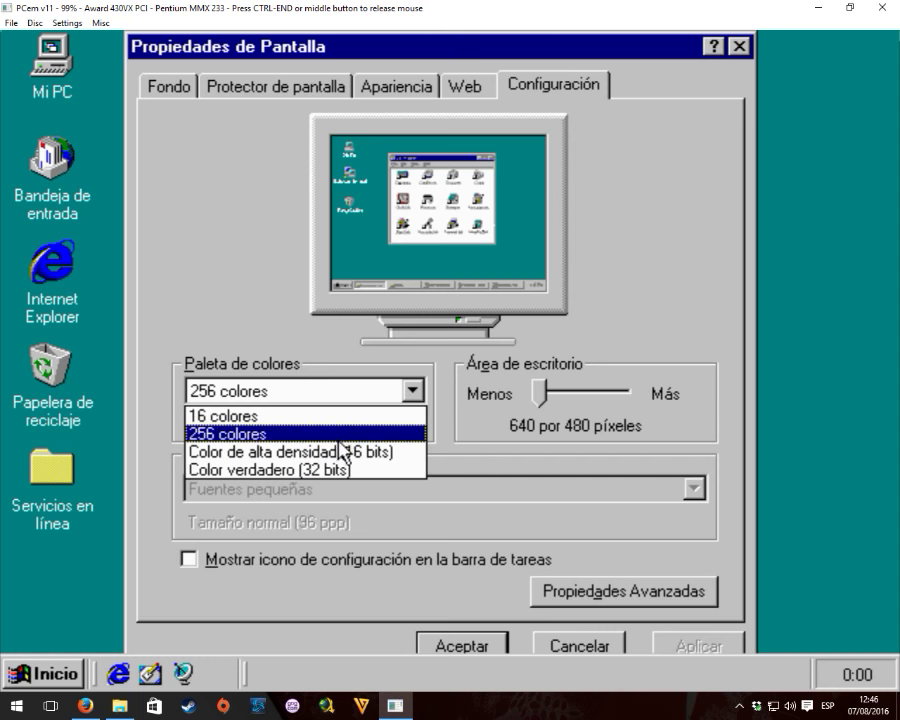
click(338, 449)
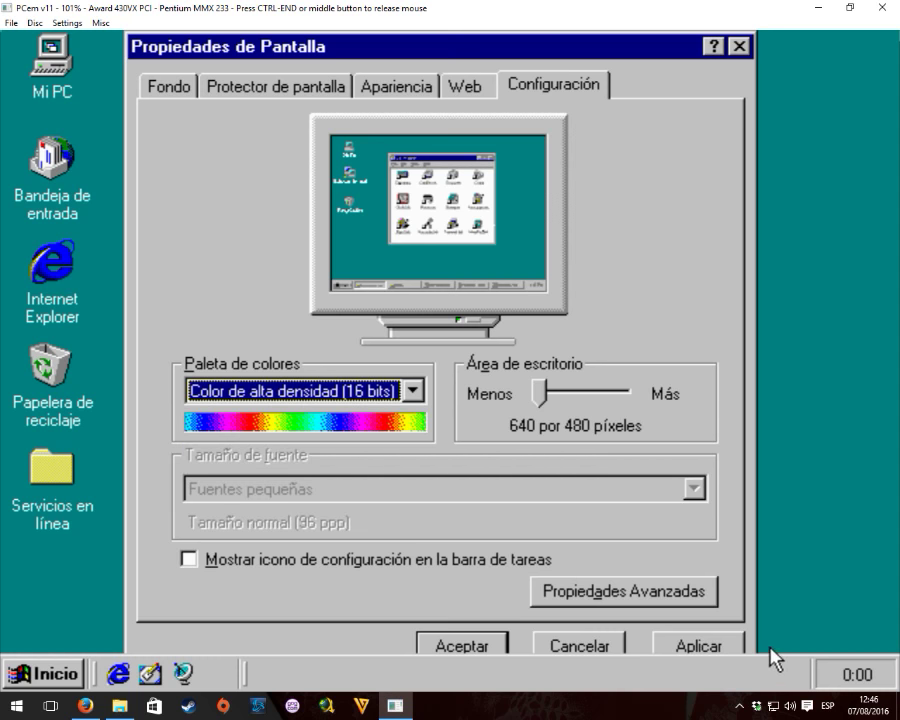
Apply the display settings without restarting, accept the new configuration, and close Propiedades de Pantalla.
click(712, 650)
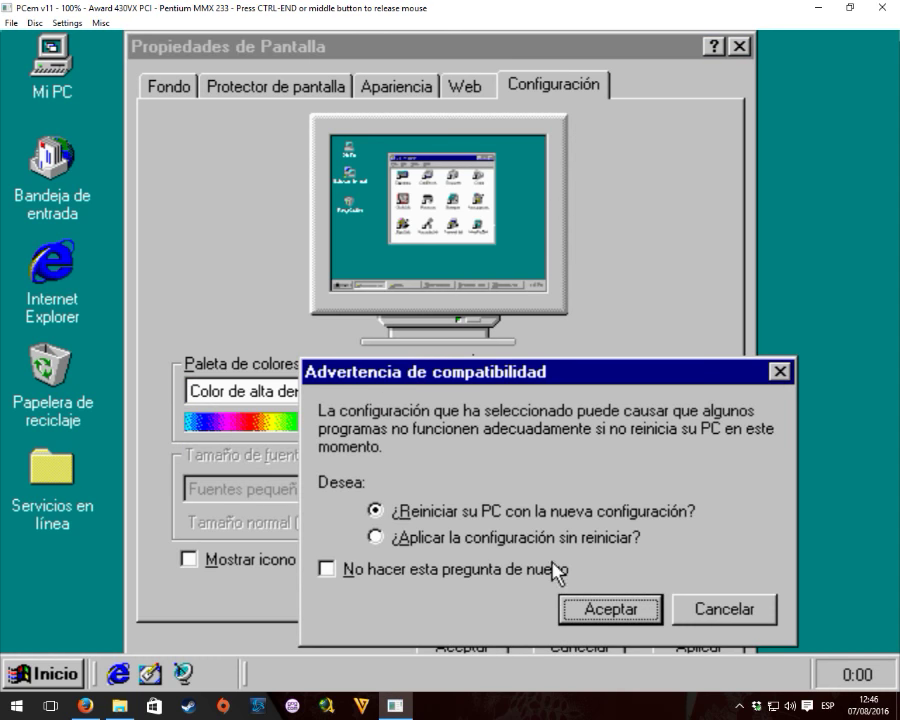
click(478, 540)
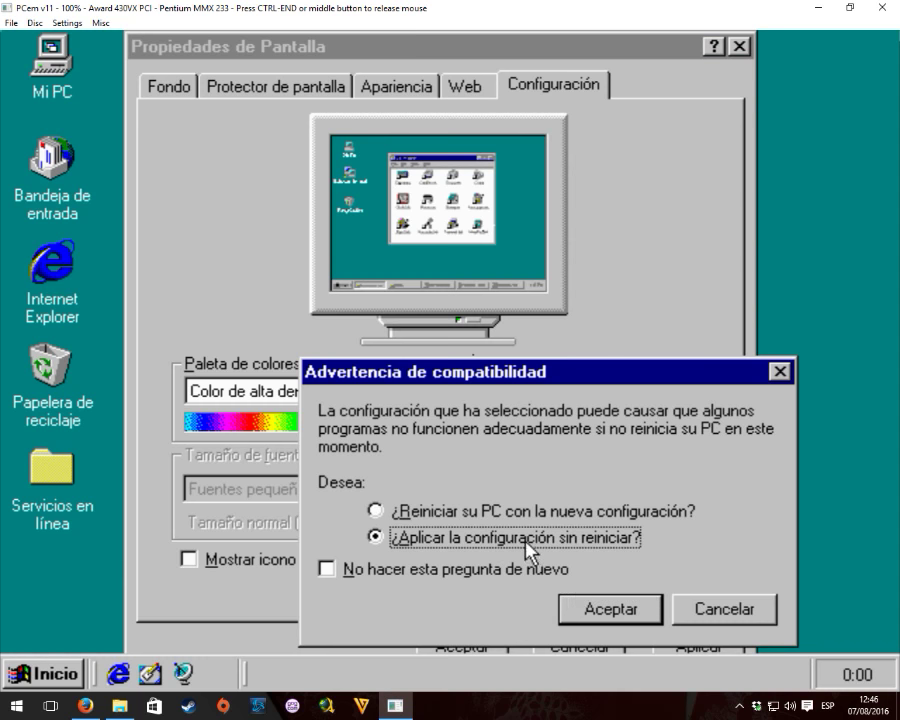
click(600, 607)
click(420, 450)
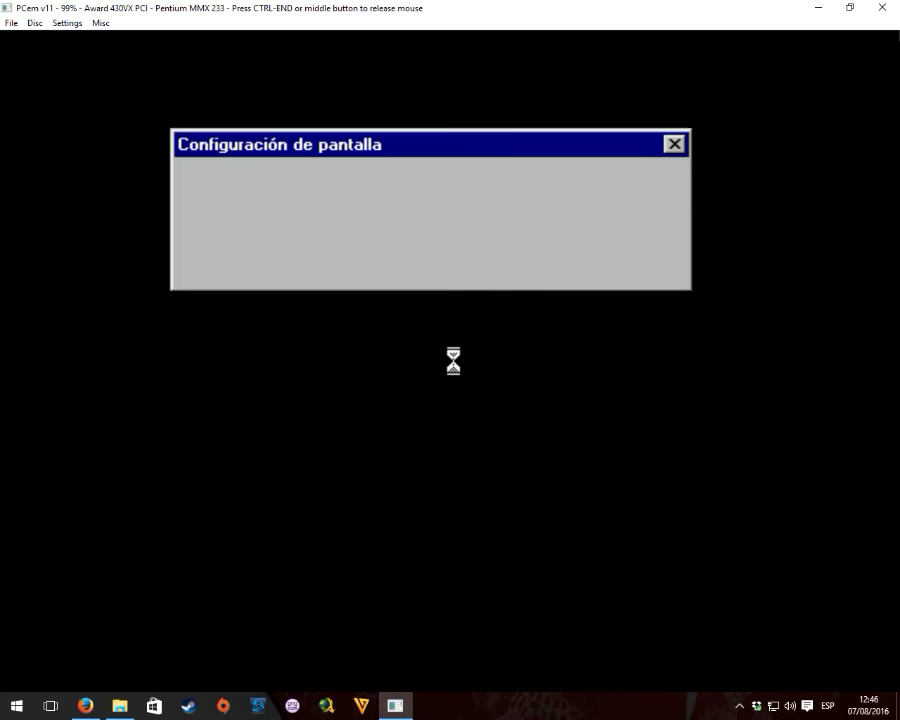
click(380, 258)
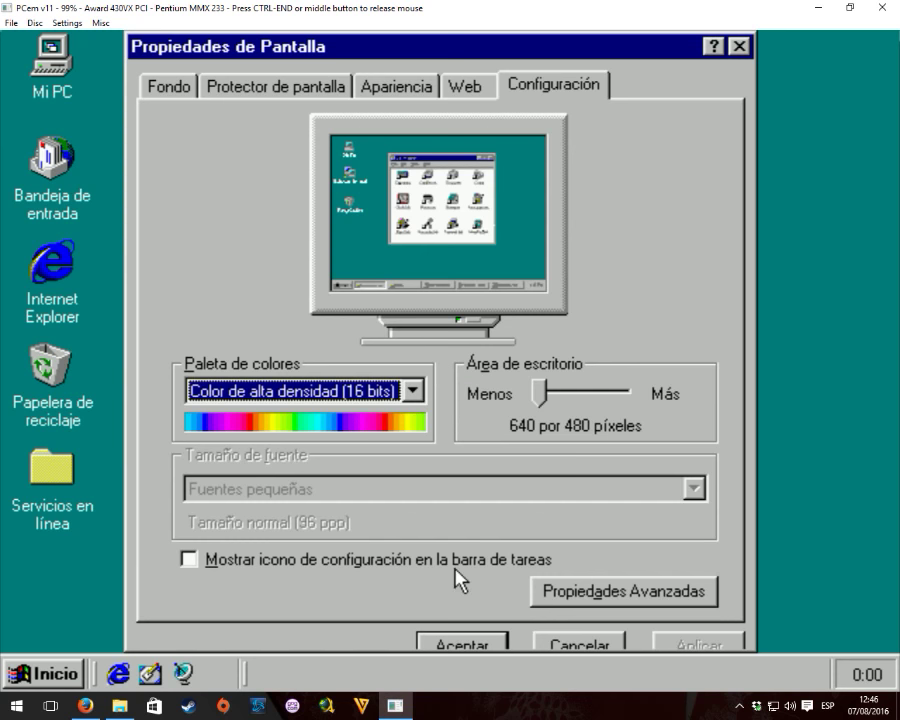
click(457, 645)
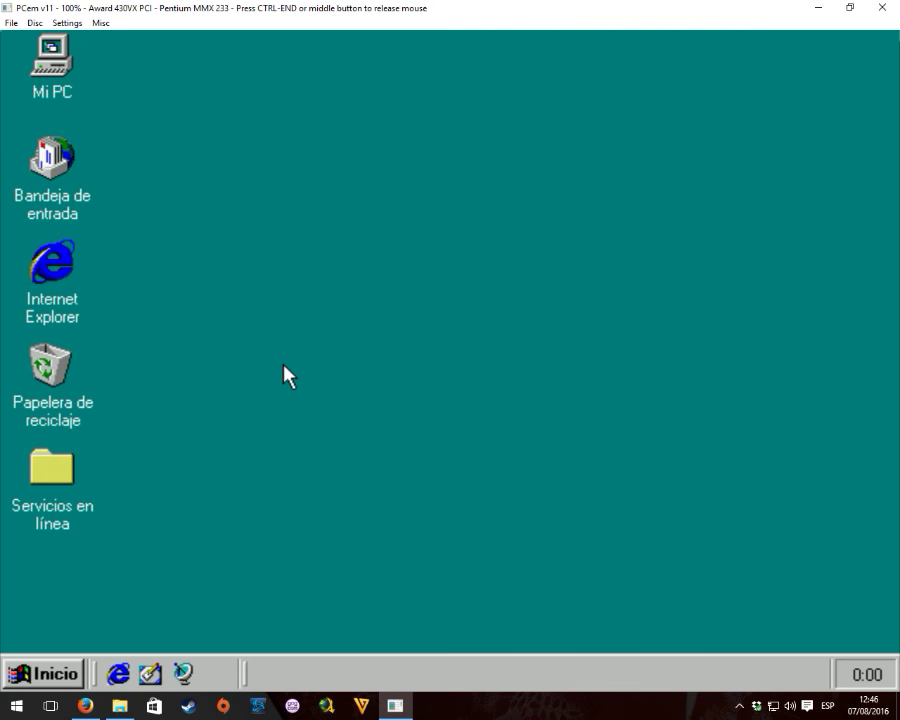
Open the Administrador de dispositivos in the Sistema properties of the Control Panel.
double_click(62, 73)
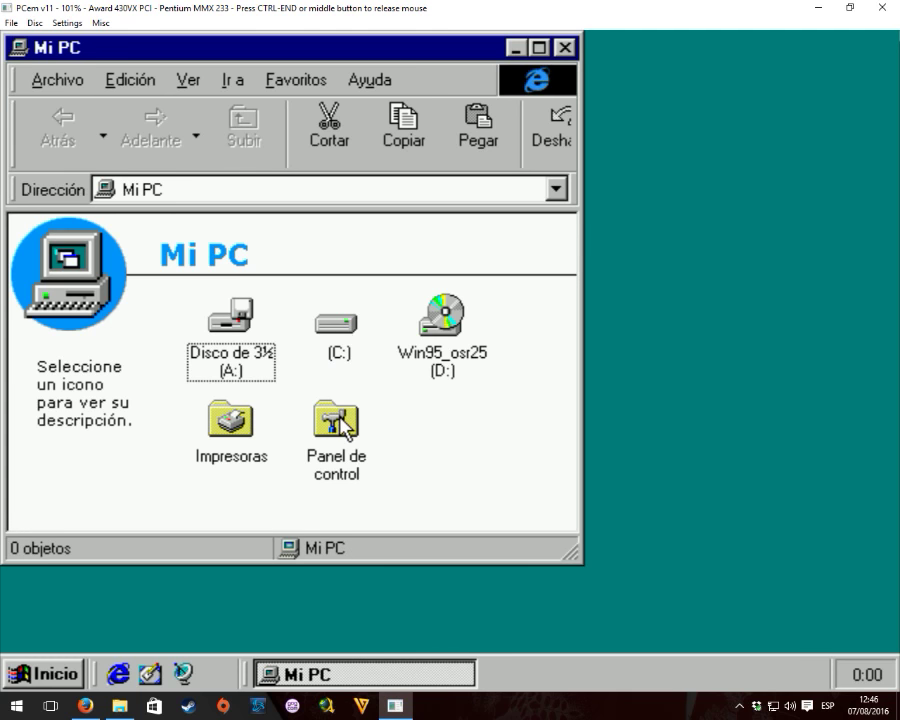
double_click(343, 425)
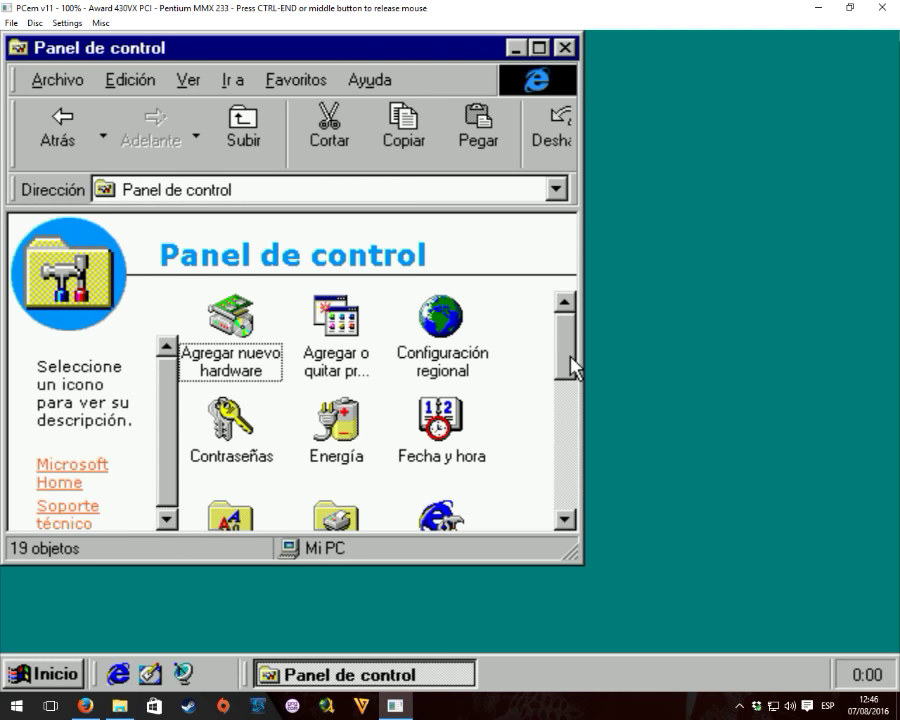
drag(573, 368, 570, 484)
double_click(247, 403)
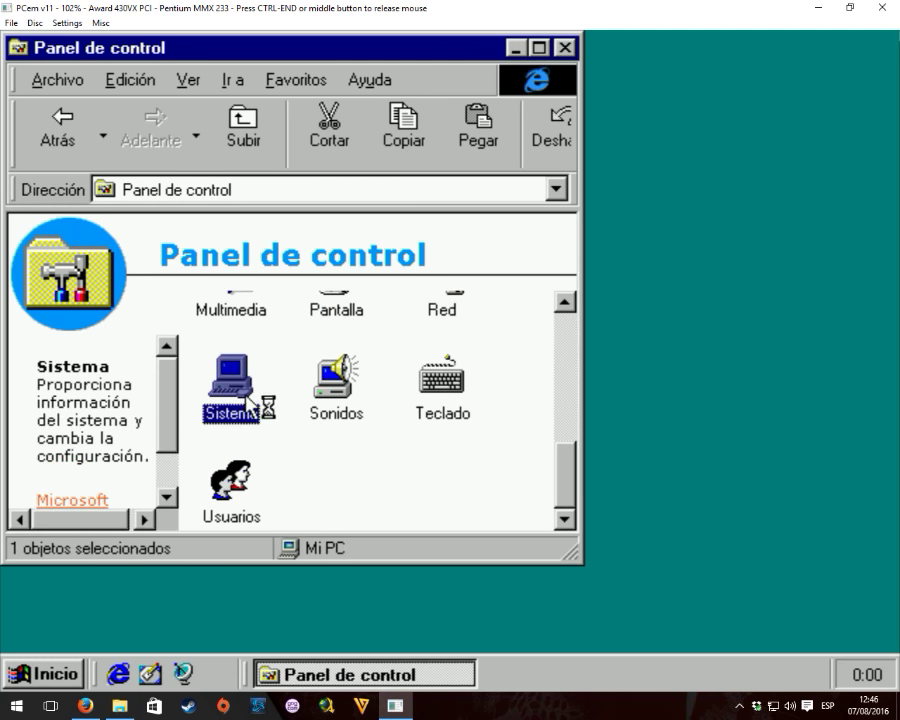
click(163, 88)
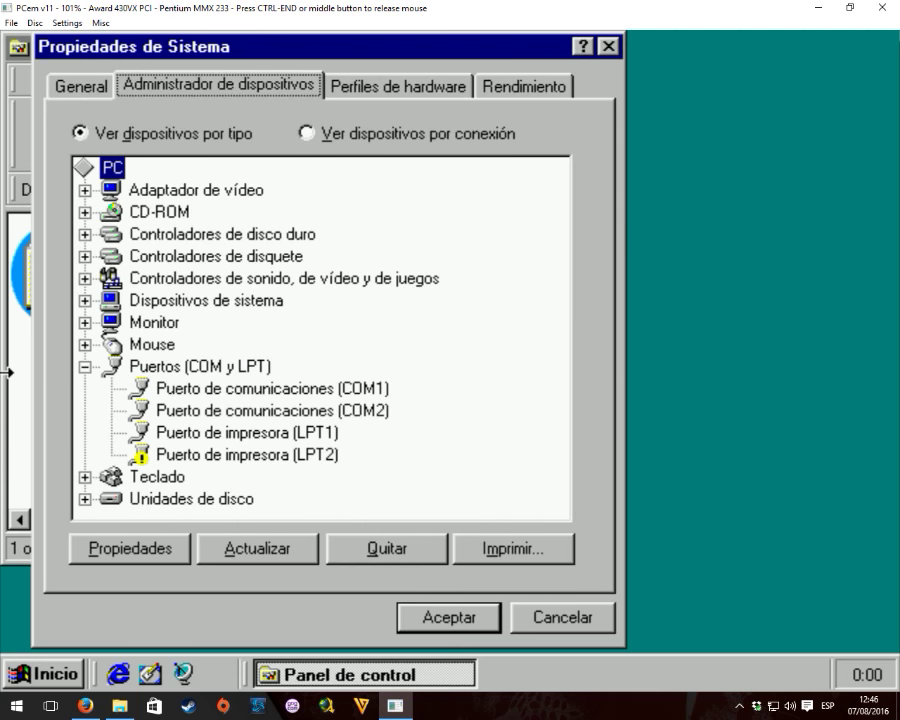
Examine the S3 device under Adaptador de vídeo, refreshing the device list and expanding that category again.
click(84, 367)
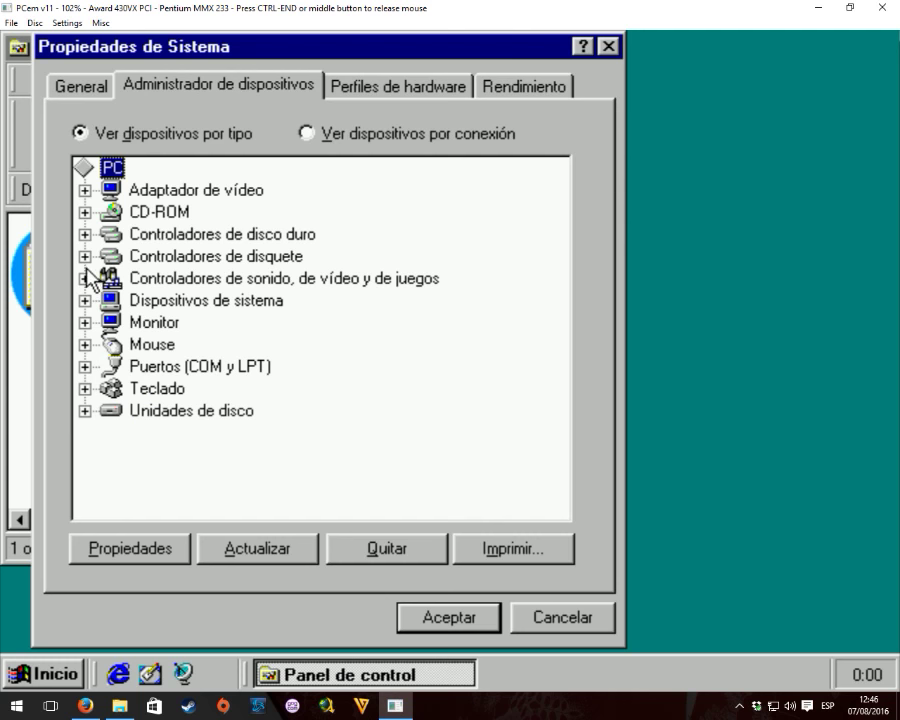
click(85, 190)
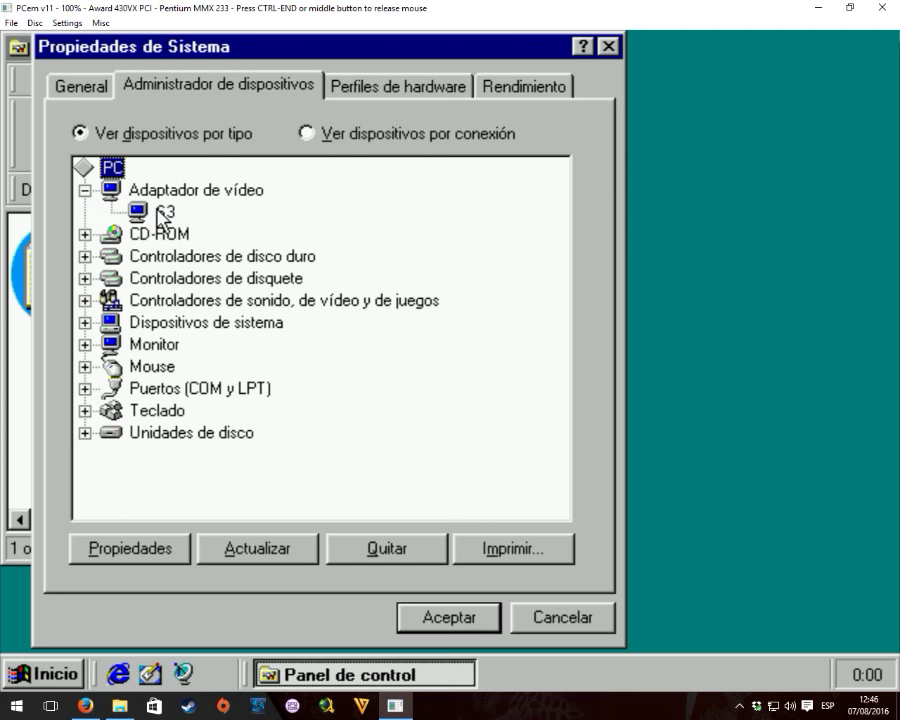
click(160, 212)
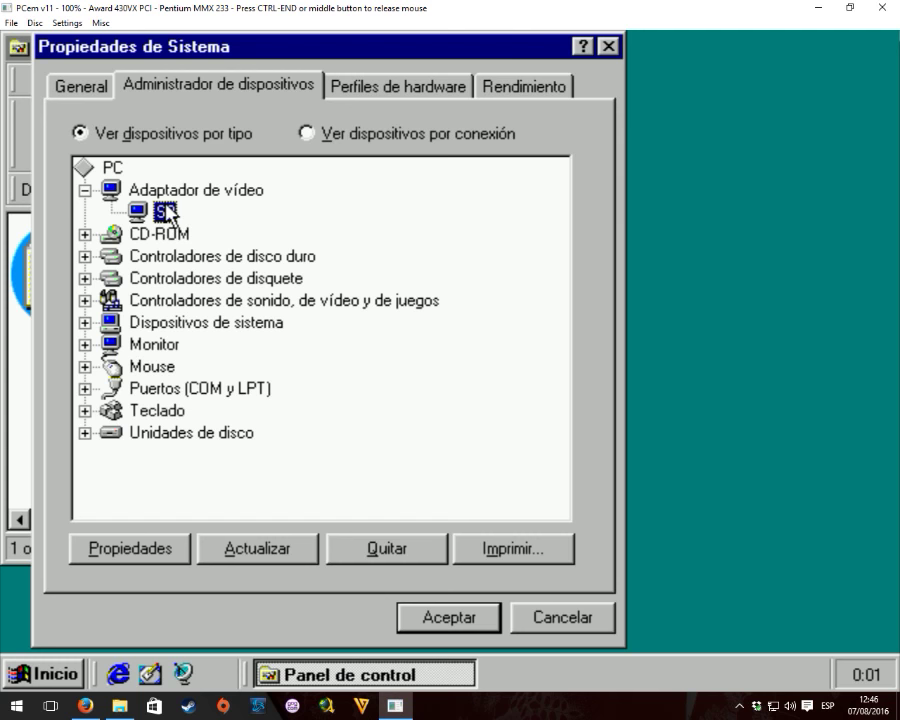
click(235, 548)
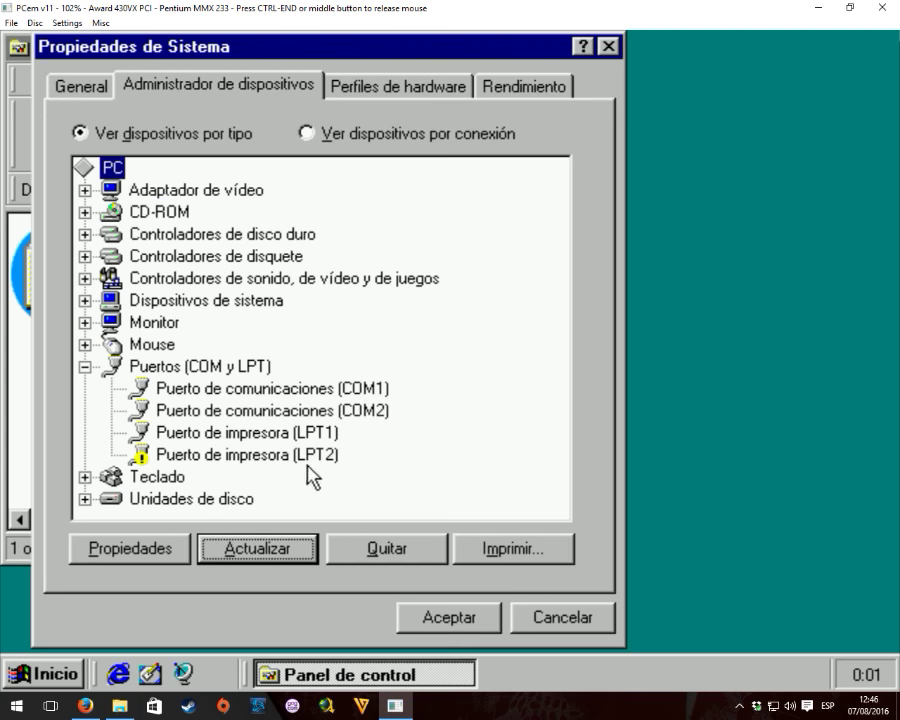
click(86, 190)
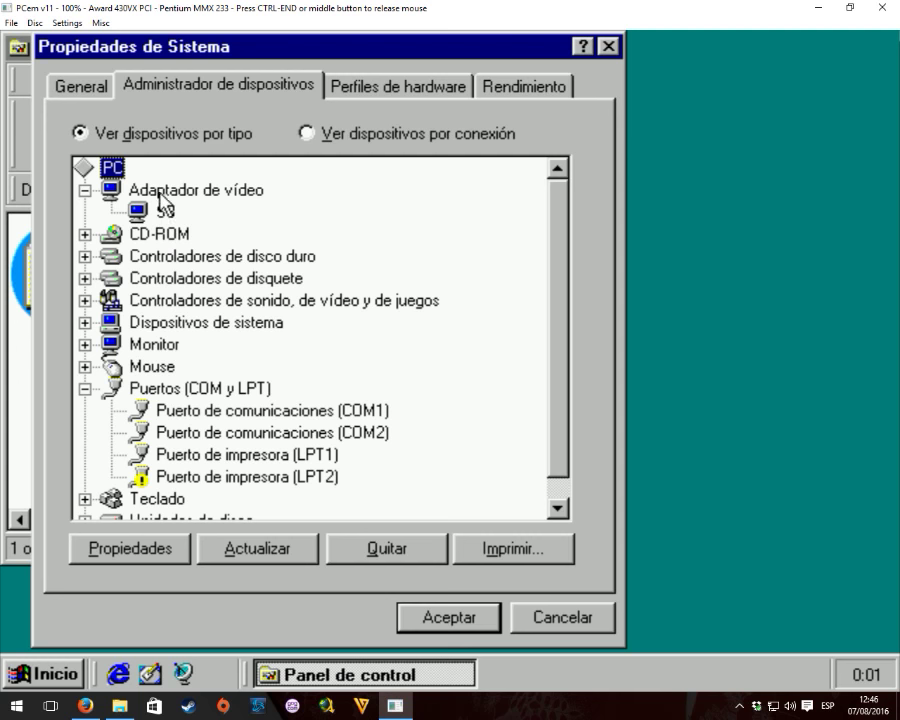
click(166, 192)
click(141, 556)
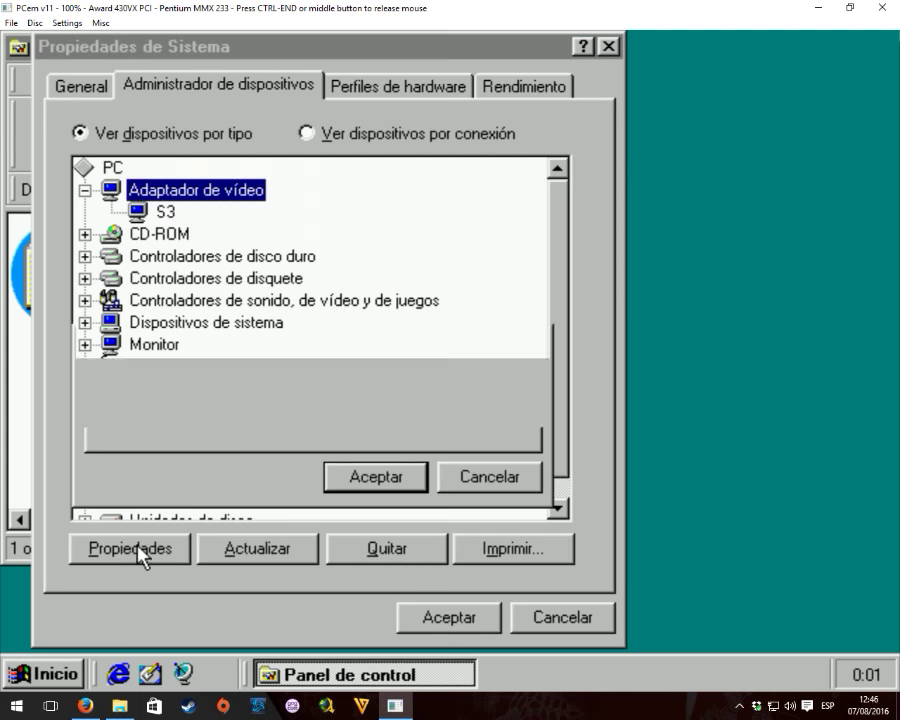
click(489, 477)
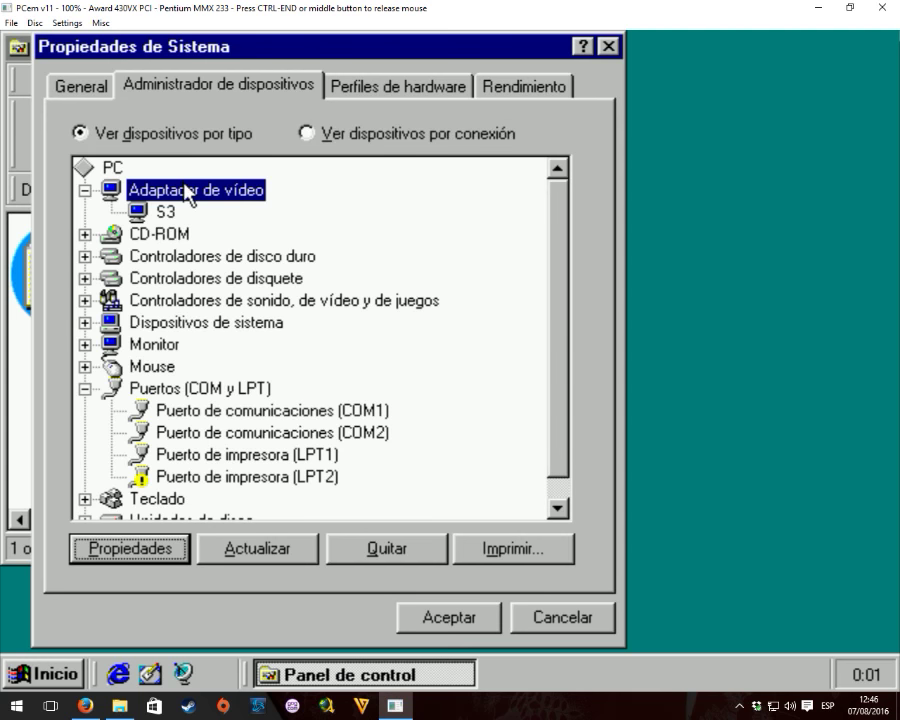
Start the driver update wizard for the S3 video adapter and choose to select the controller from the list.
click(150, 216)
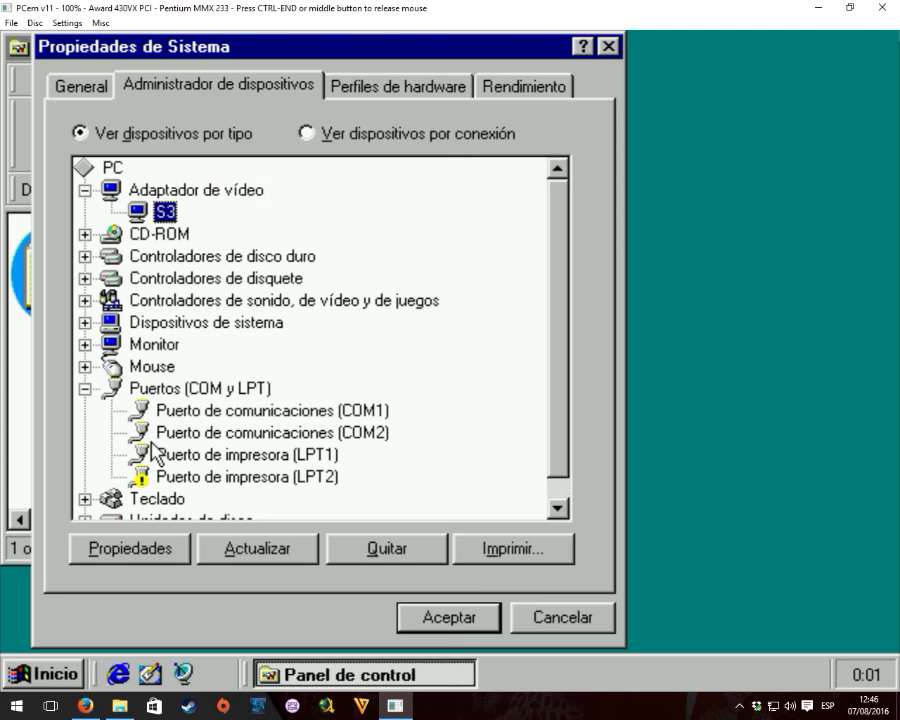
click(157, 559)
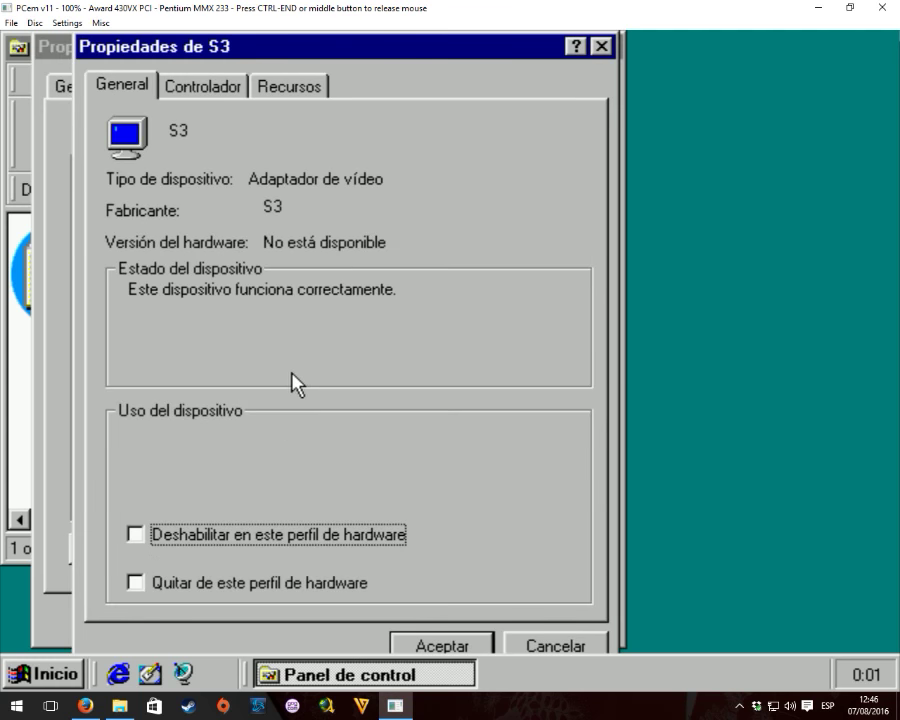
click(203, 86)
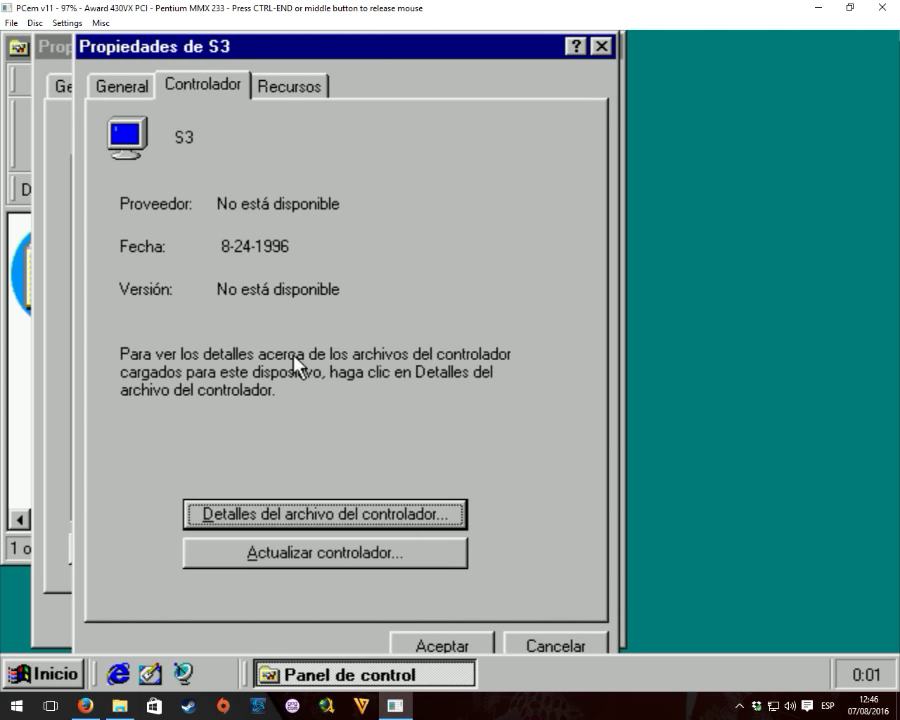
click(323, 551)
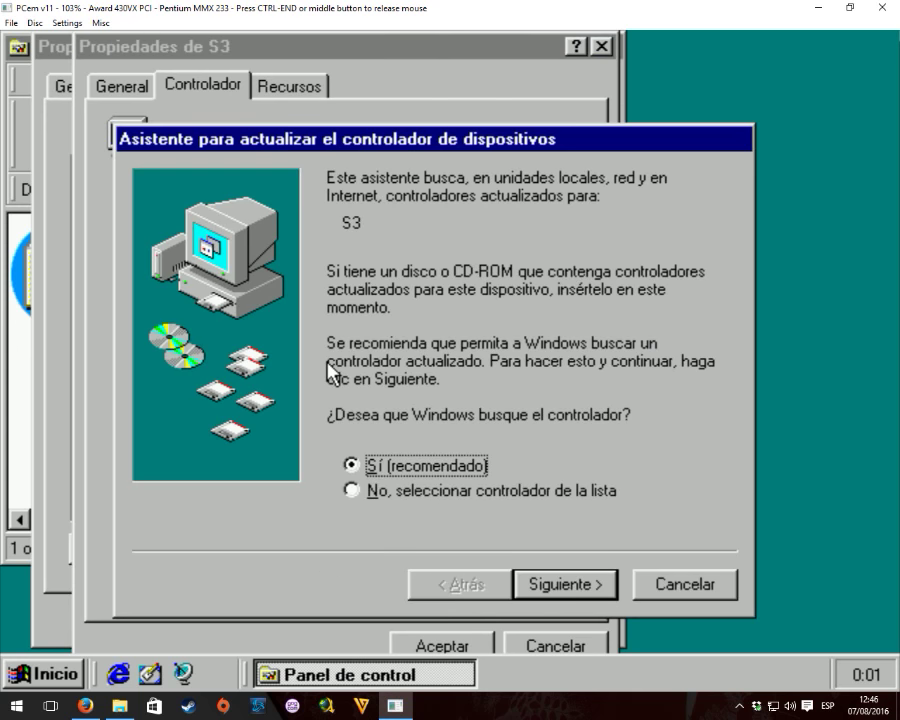
click(426, 491)
click(575, 587)
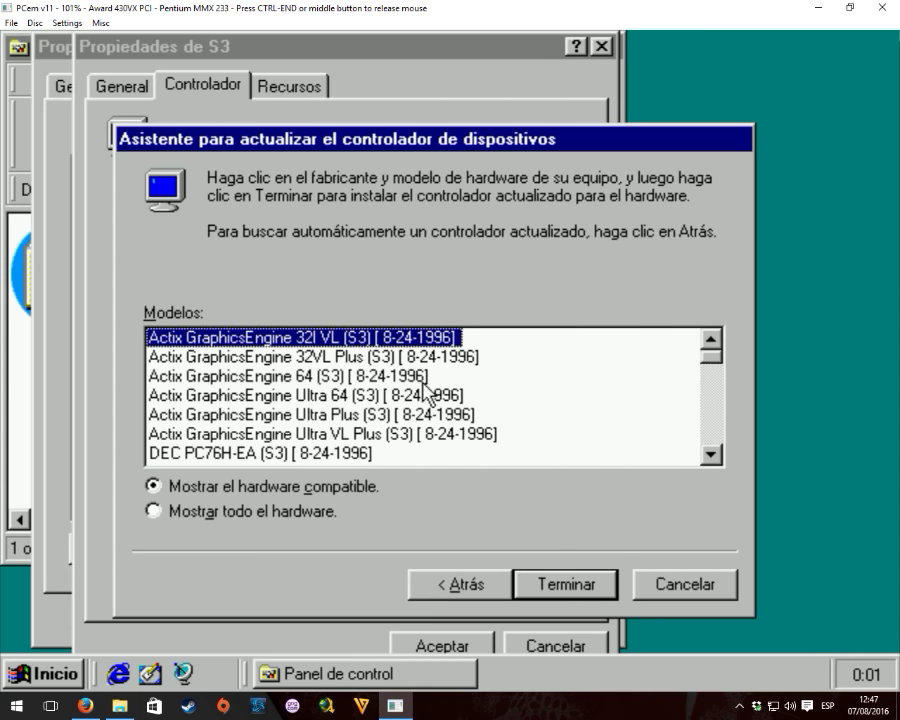
List all hardware instead of only compatible models and select the S3 Trio64V+ model.
drag(719, 372, 737, 447)
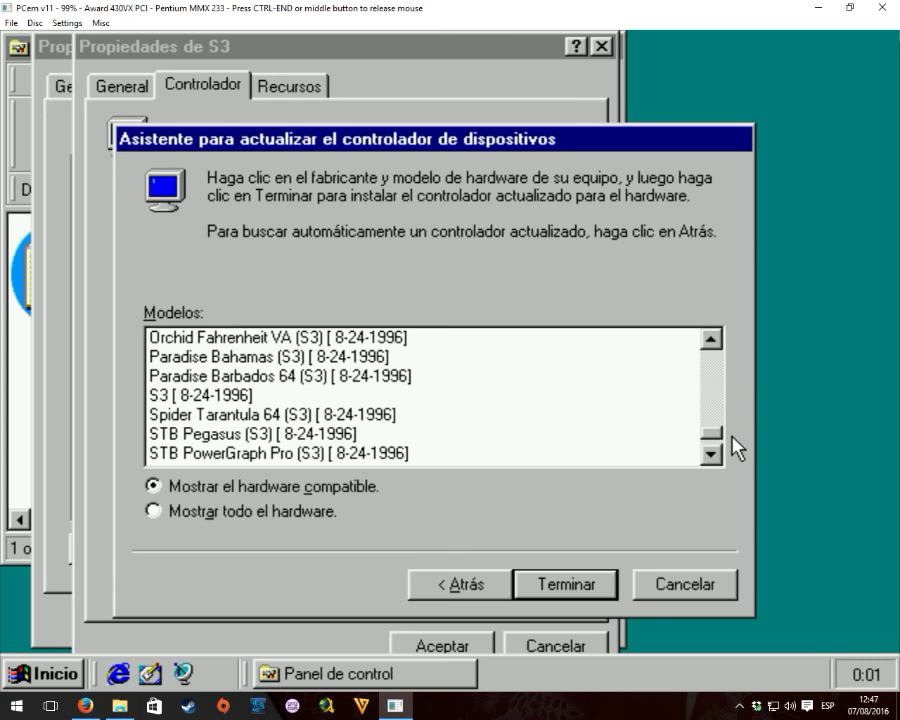
click(258, 514)
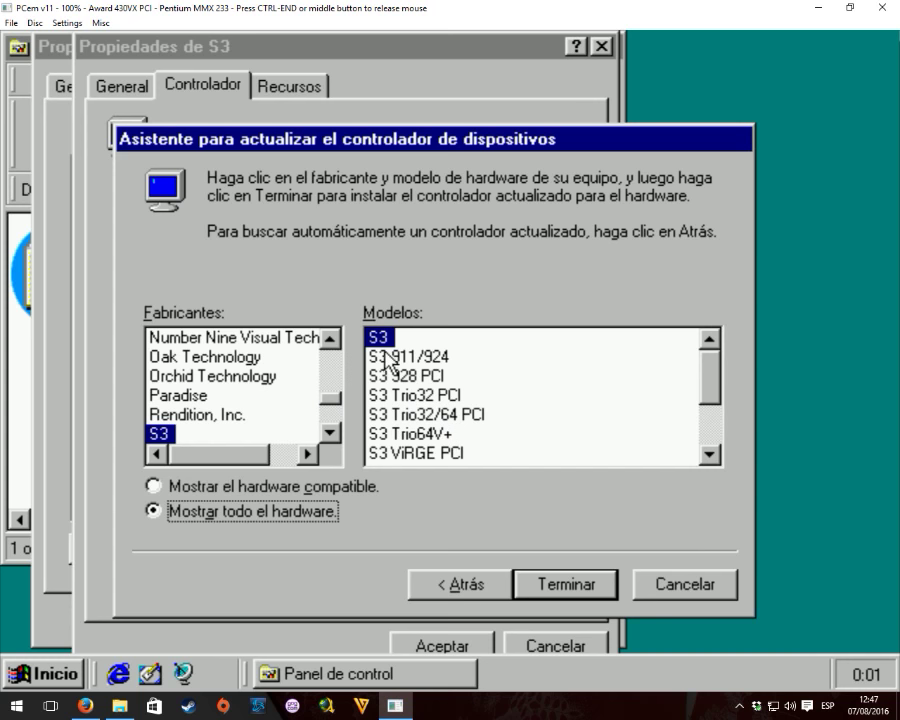
click(407, 433)
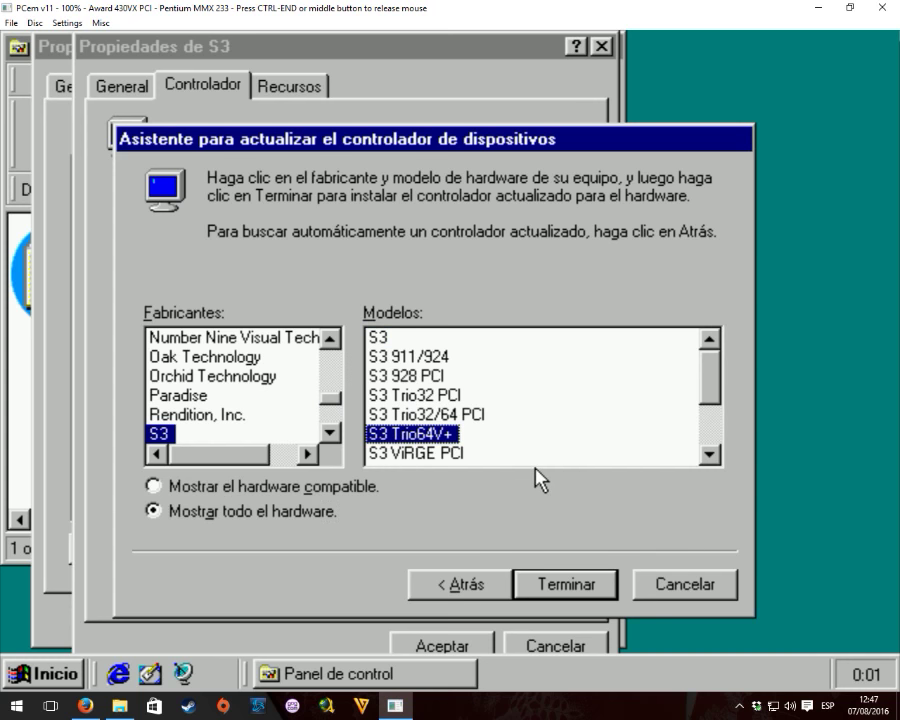
Check which video card is set in PCem's machine configuration, close it, and return to the driver wizard.
key(ctrl+End)
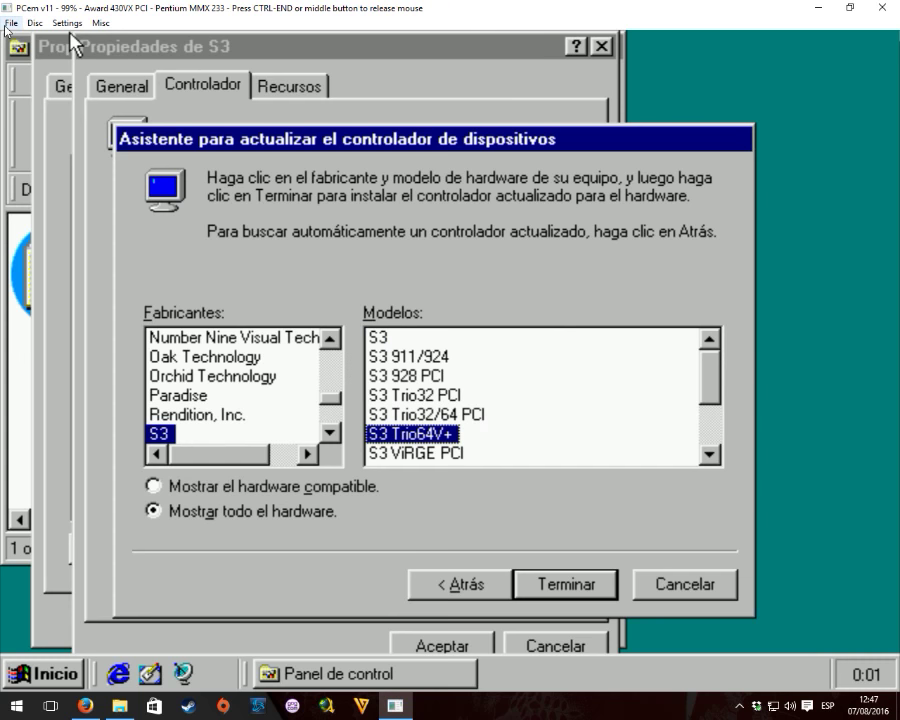
click(67, 23)
click(78, 39)
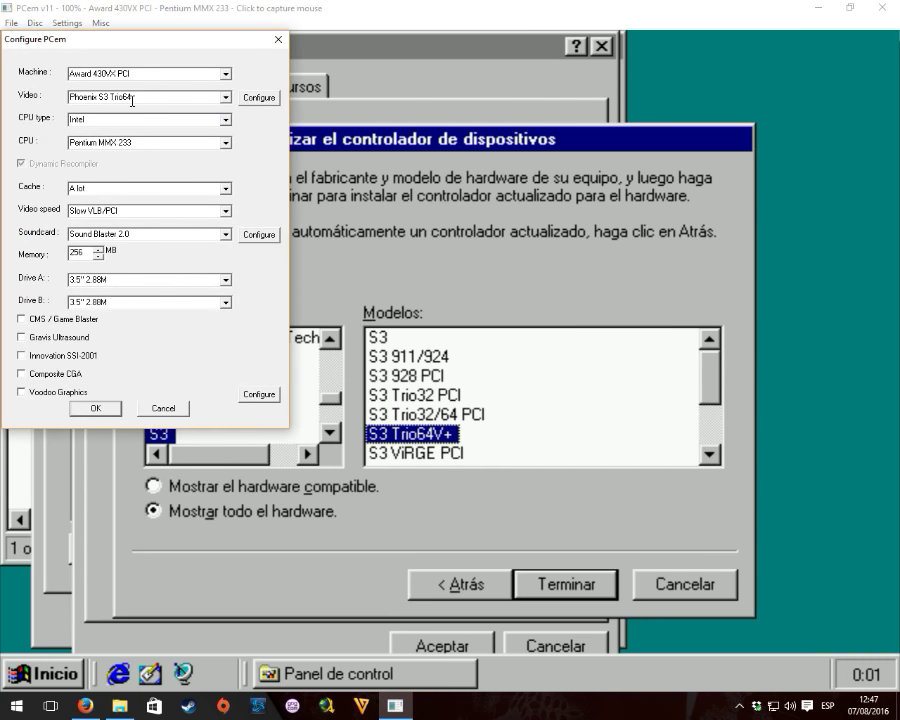
key(Escape)
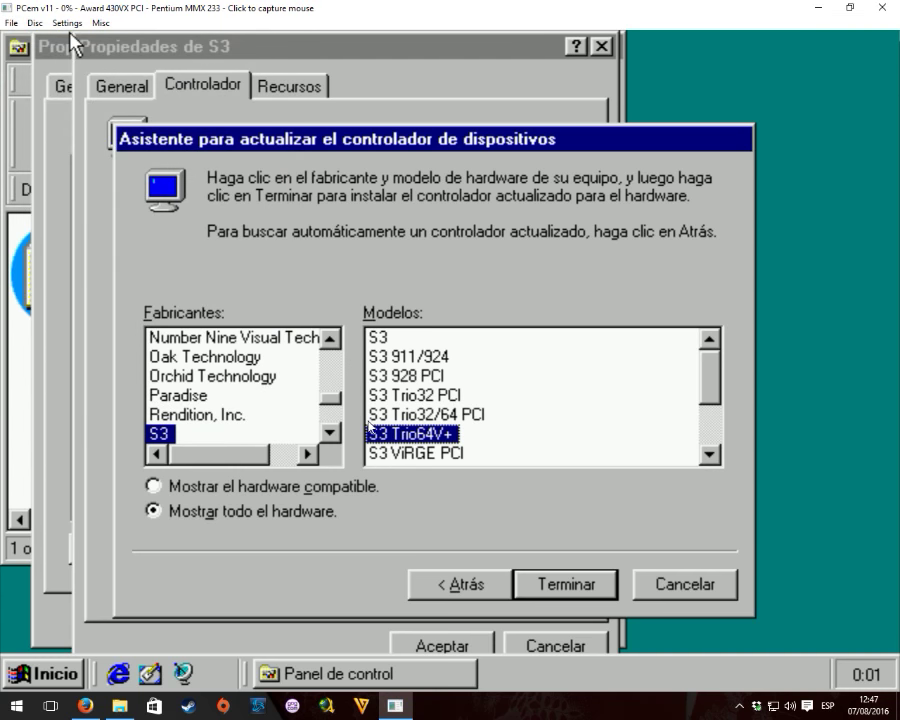
click(70, 36)
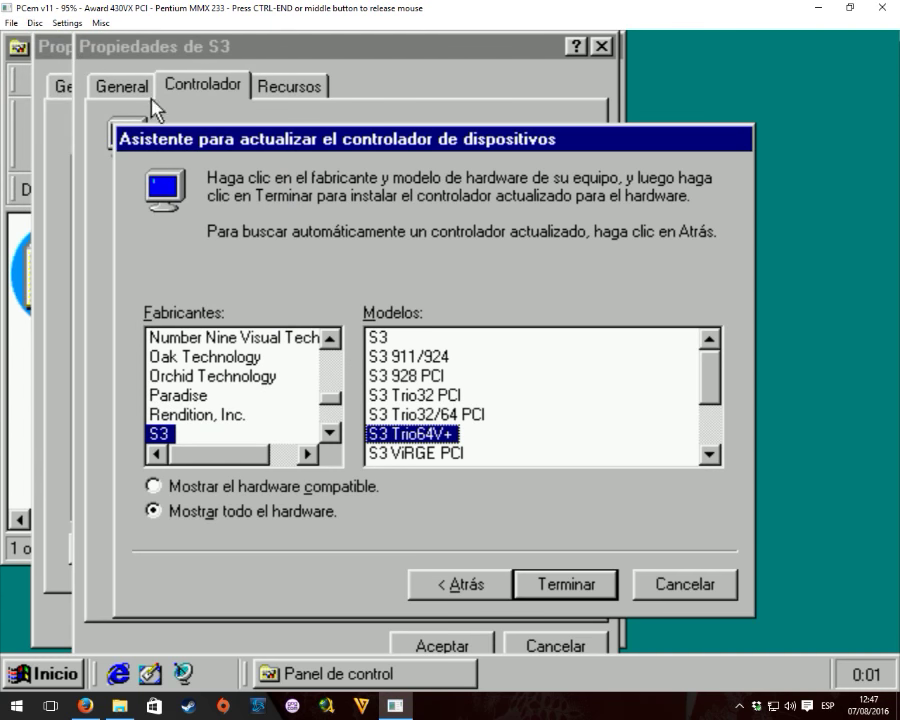
Install the S3 Trio32/64 PCI driver for the video adapter and restart Windows 95.
click(430, 414)
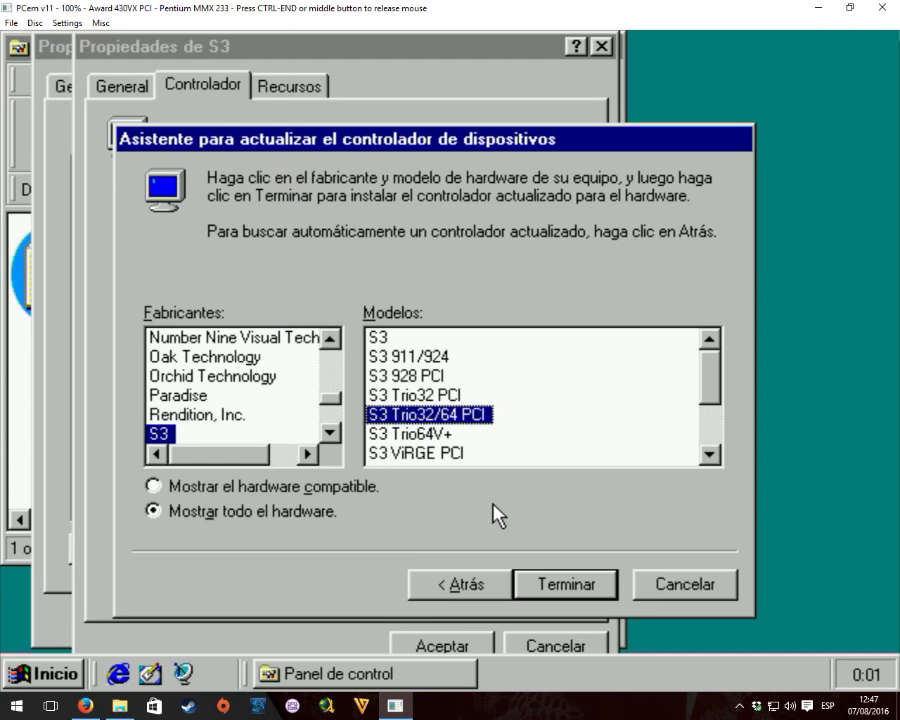
click(575, 590)
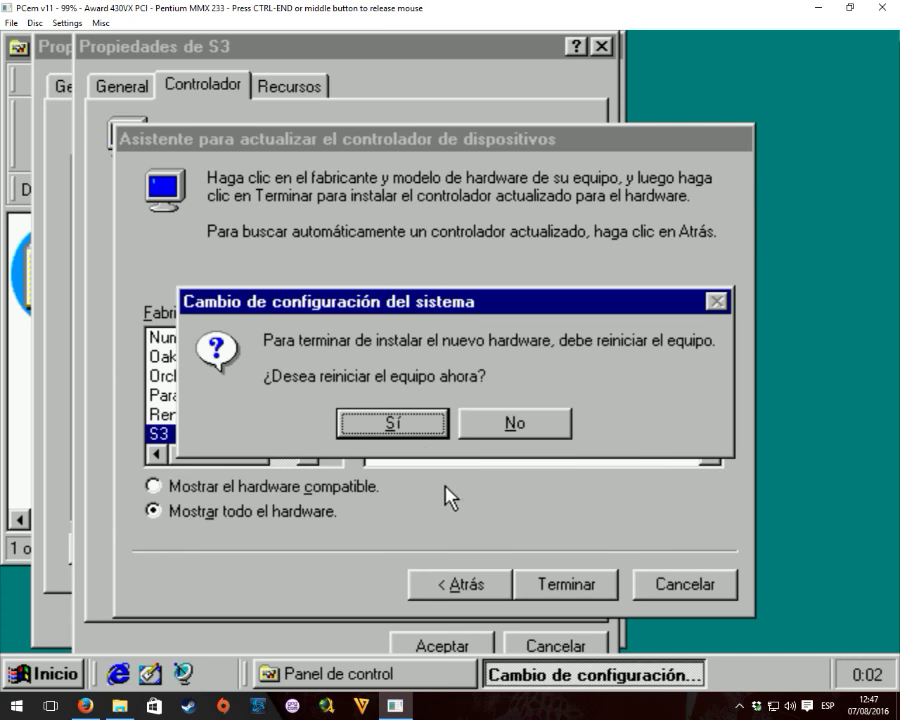
click(413, 428)
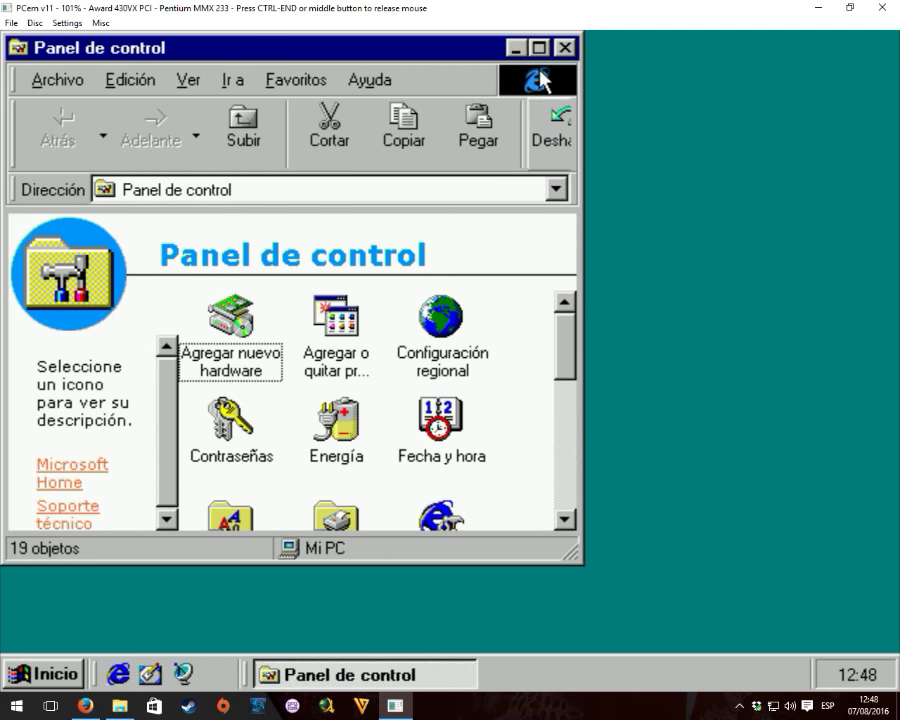
Reopen the Panel de control and show the Administrador de dispositivos in the Sistema properties.
click(565, 47)
click(40, 48)
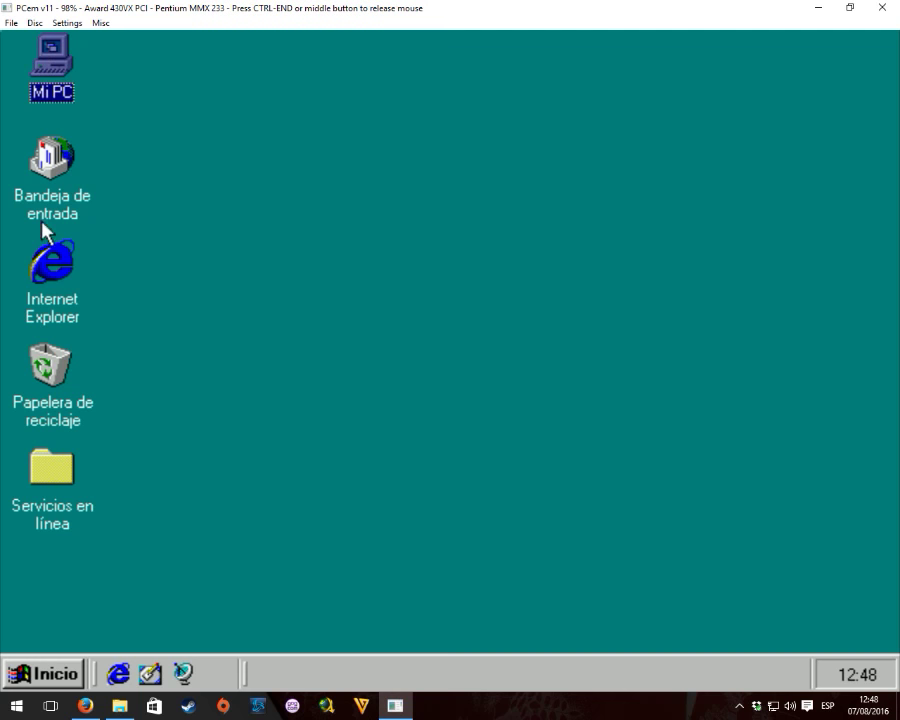
click(42, 674)
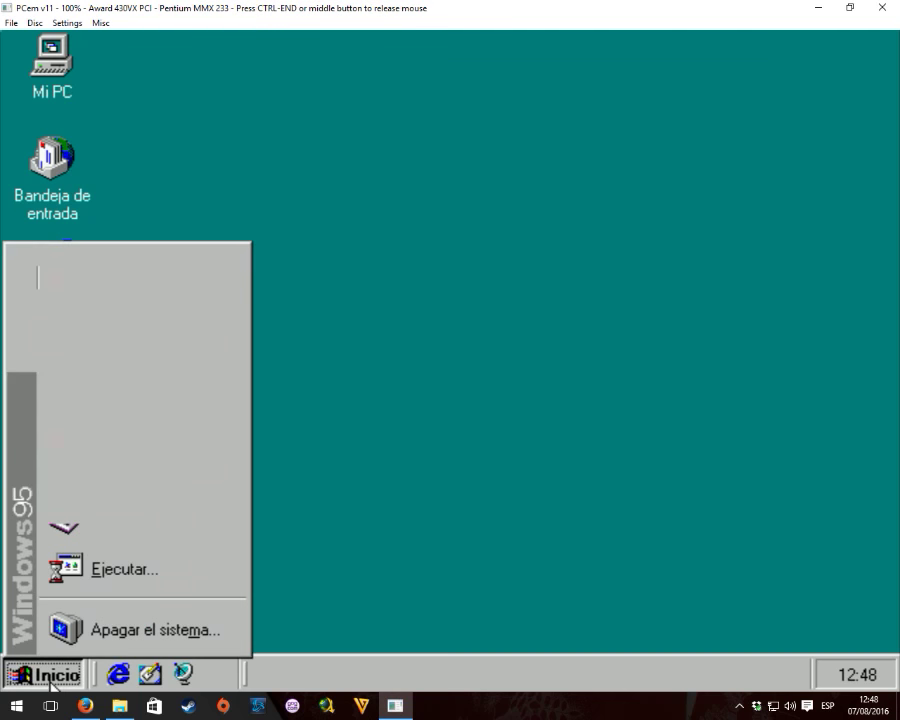
mouse_move(119, 430)
click(334, 413)
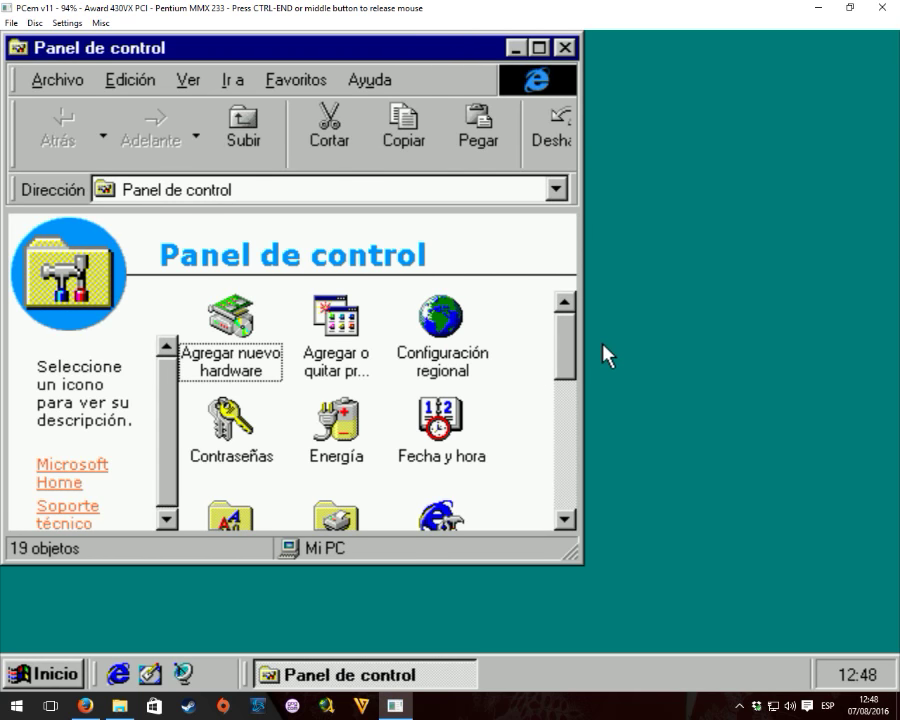
drag(570, 350, 572, 490)
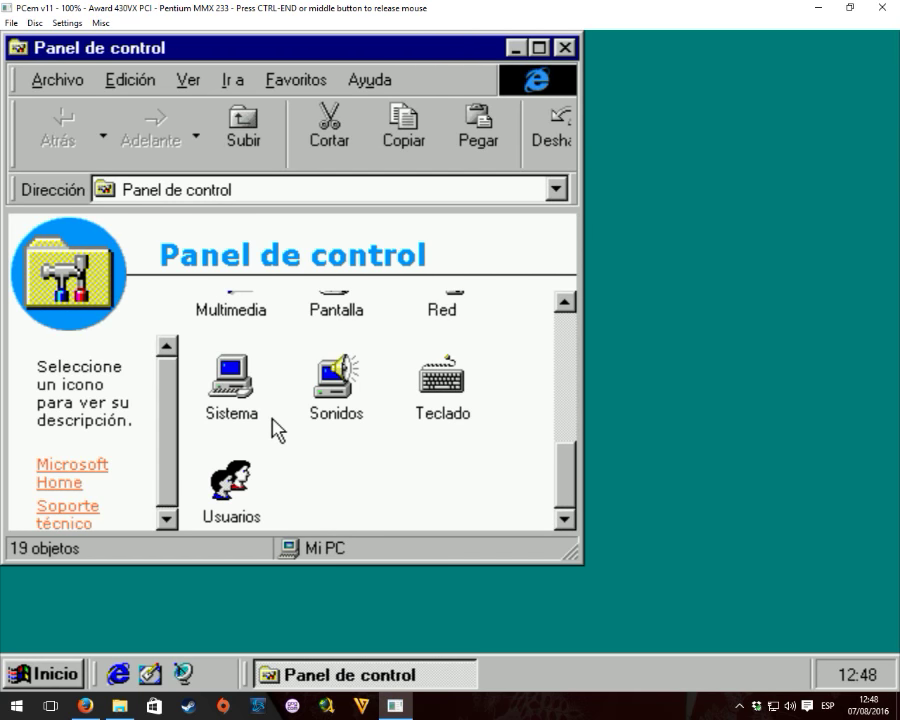
double_click(229, 377)
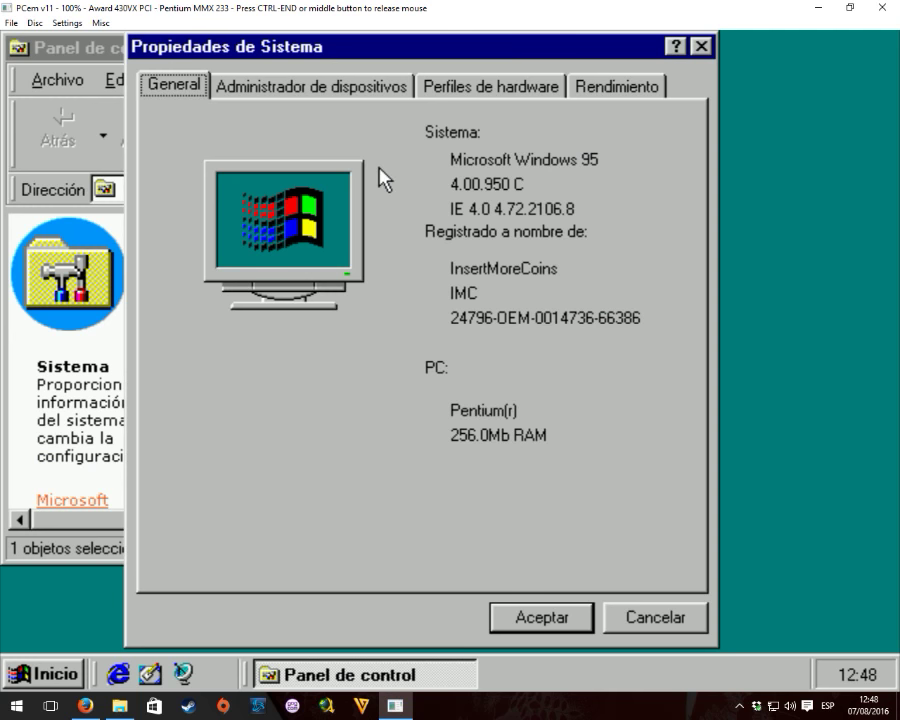
click(357, 96)
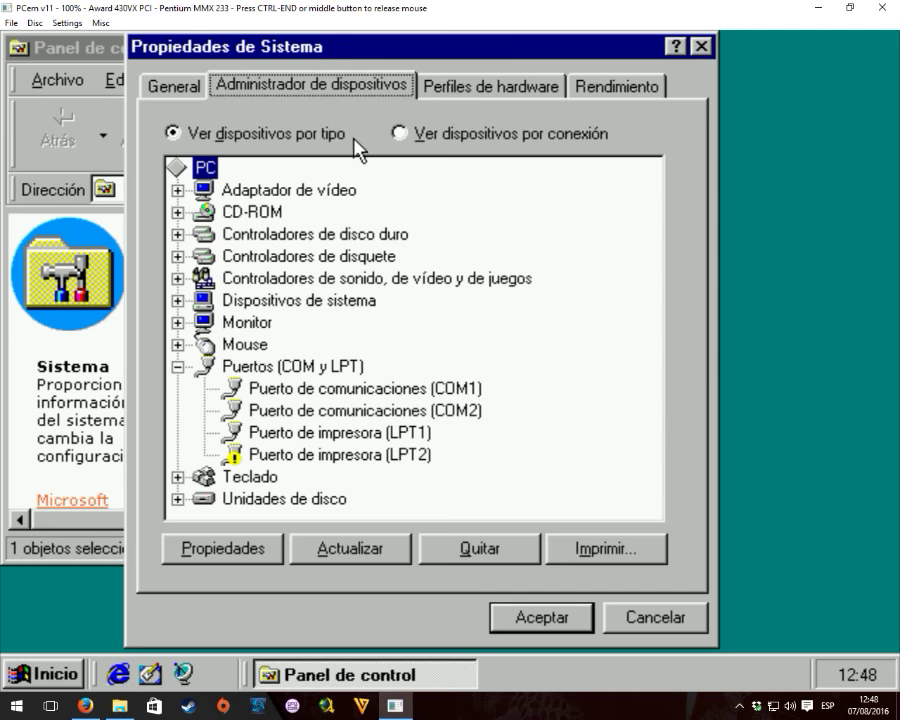
Examine the devices under Adaptador de vídeo and Controladores de sonido, de vídeo y de juegos.
click(177, 192)
click(305, 210)
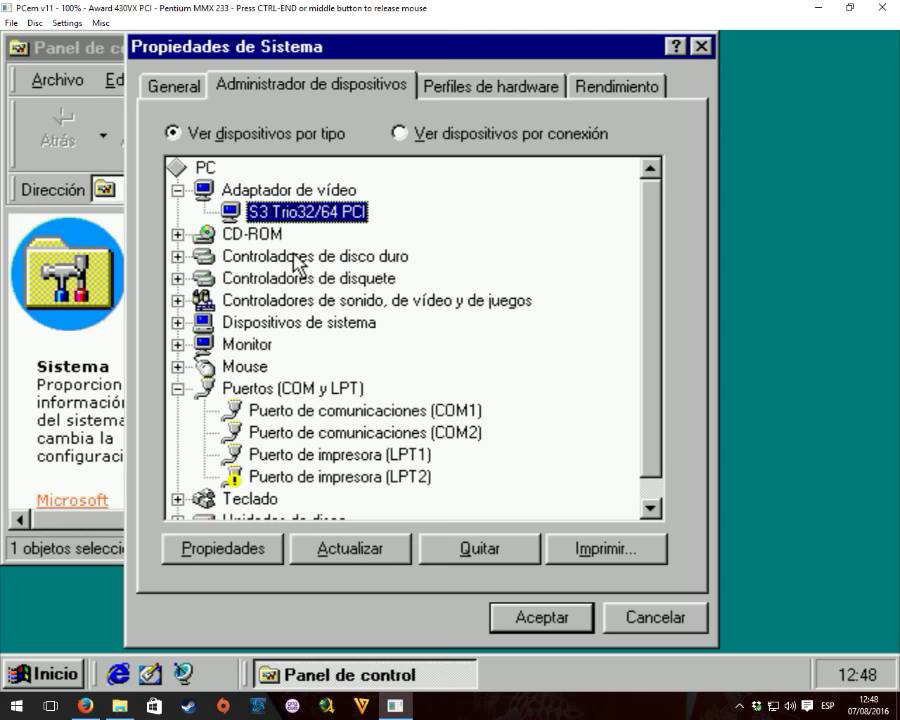
click(177, 190)
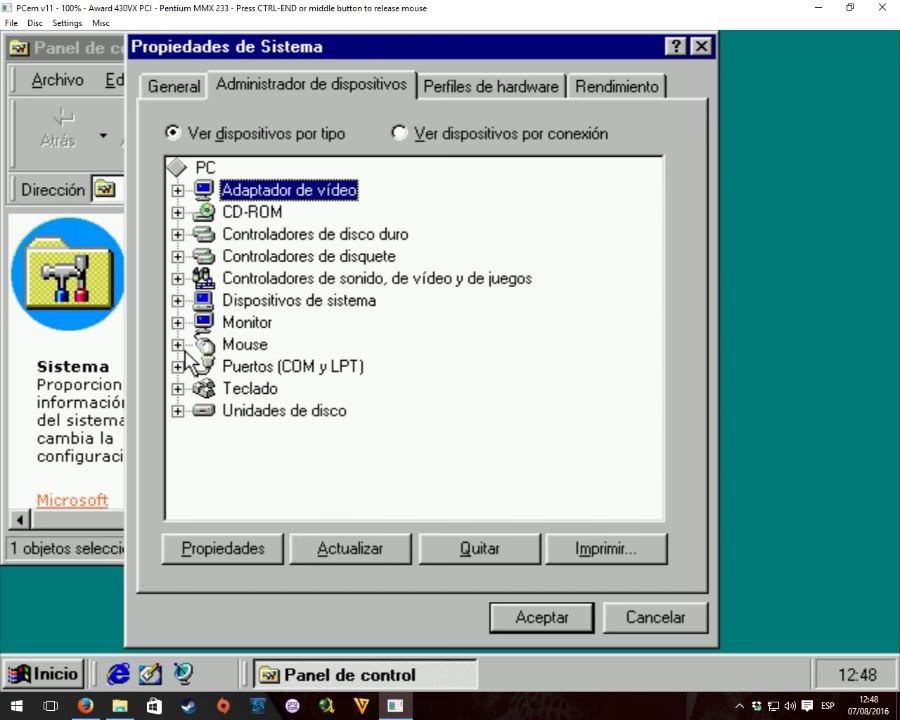
click(177, 280)
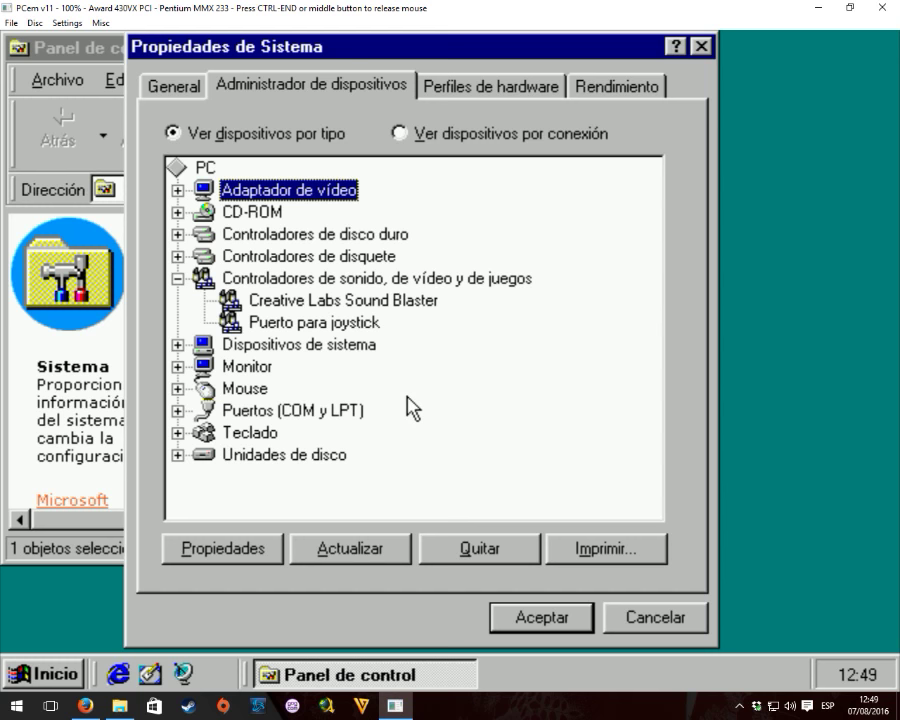
click(363, 300)
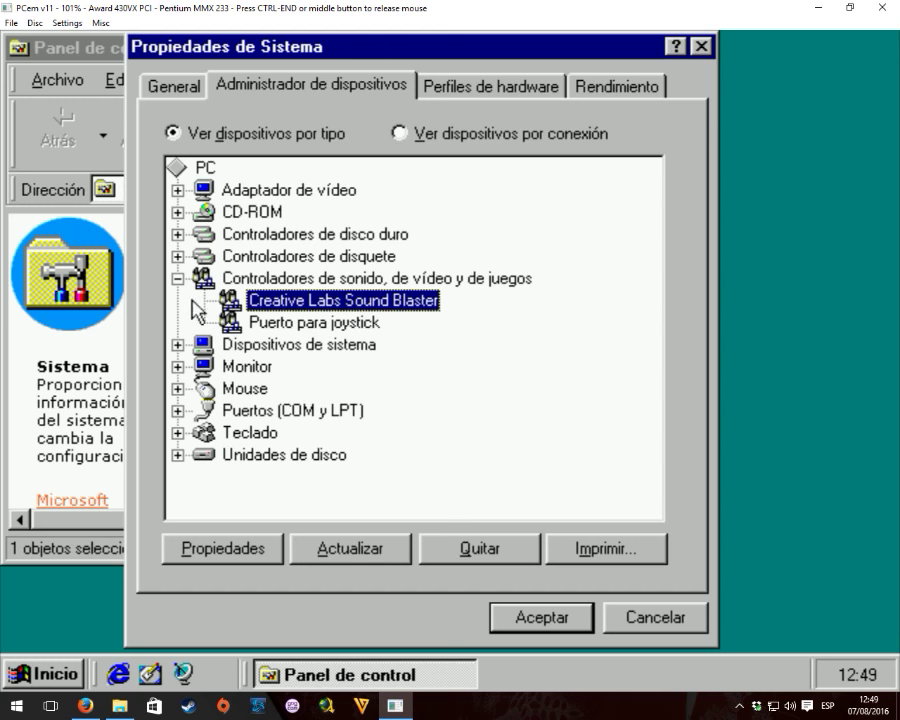
click(228, 279)
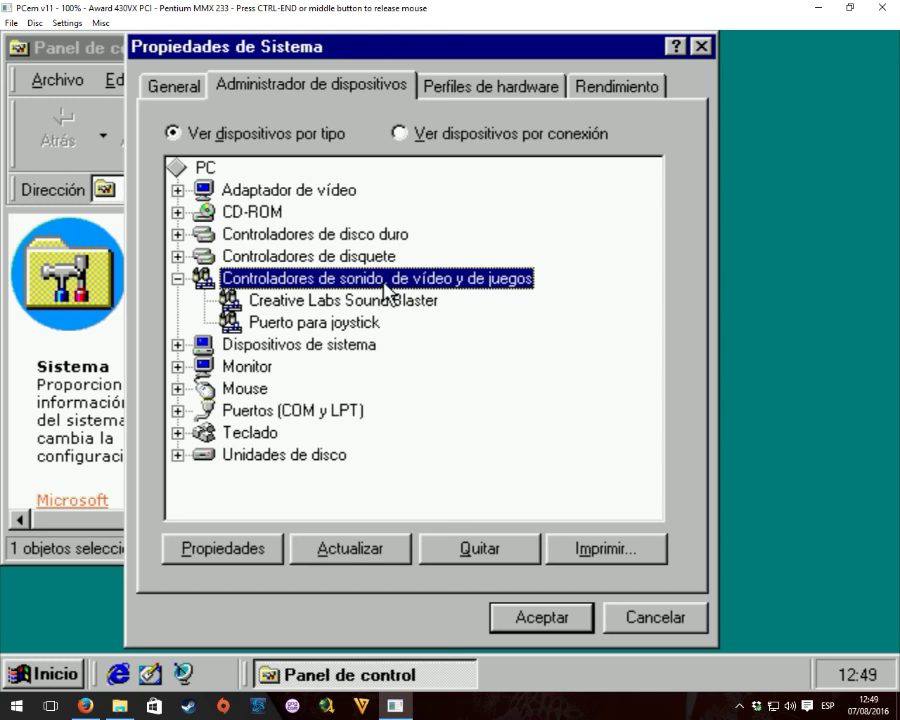
Close Propiedades de Sistema and the Panel de control.
click(703, 46)
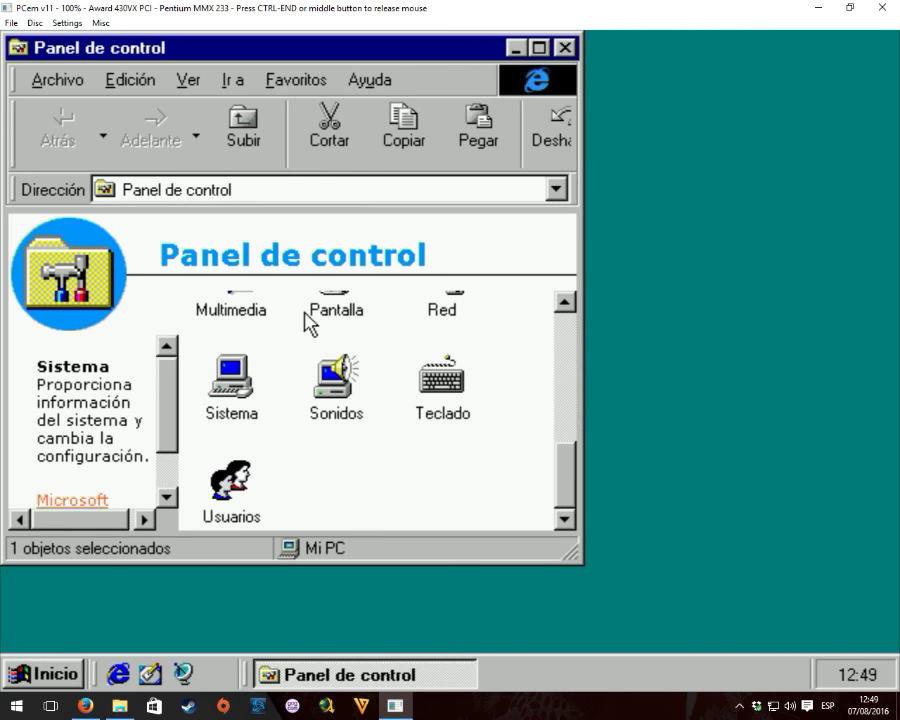
drag(564, 472, 562, 504)
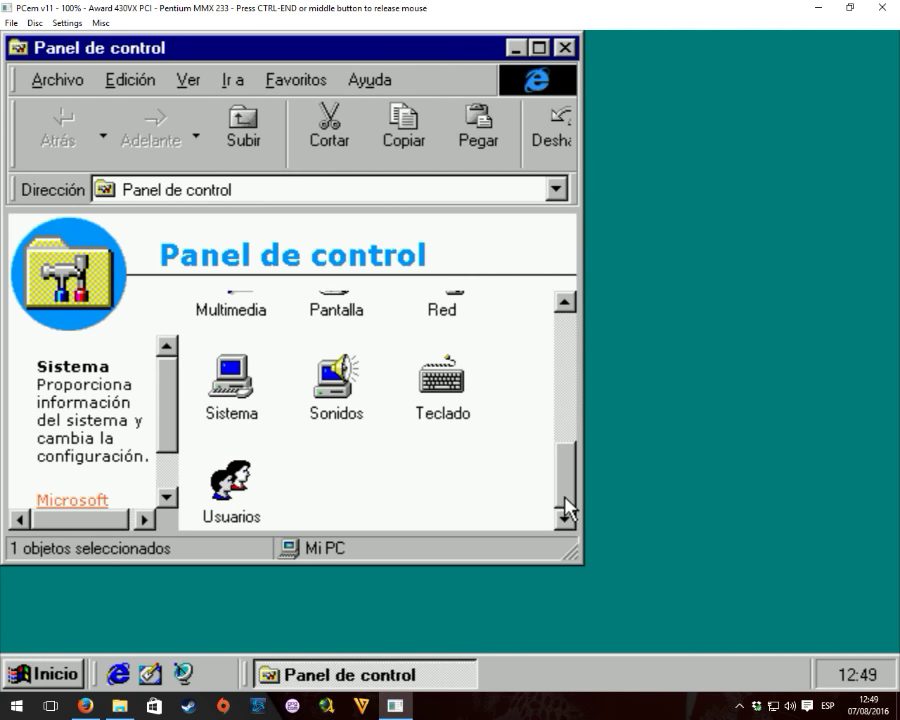
click(565, 47)
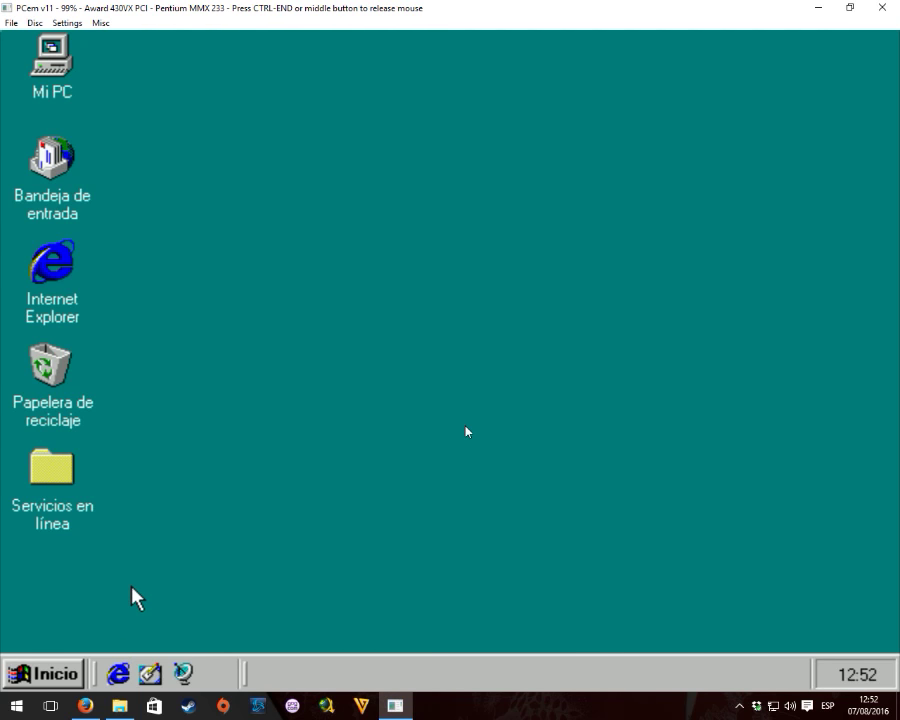
Switch to File Explorer on the host, open the drivers folder inside PCem v11, and select the m3d1600 application.
key(ctrl+End)
key(alt+Tab)
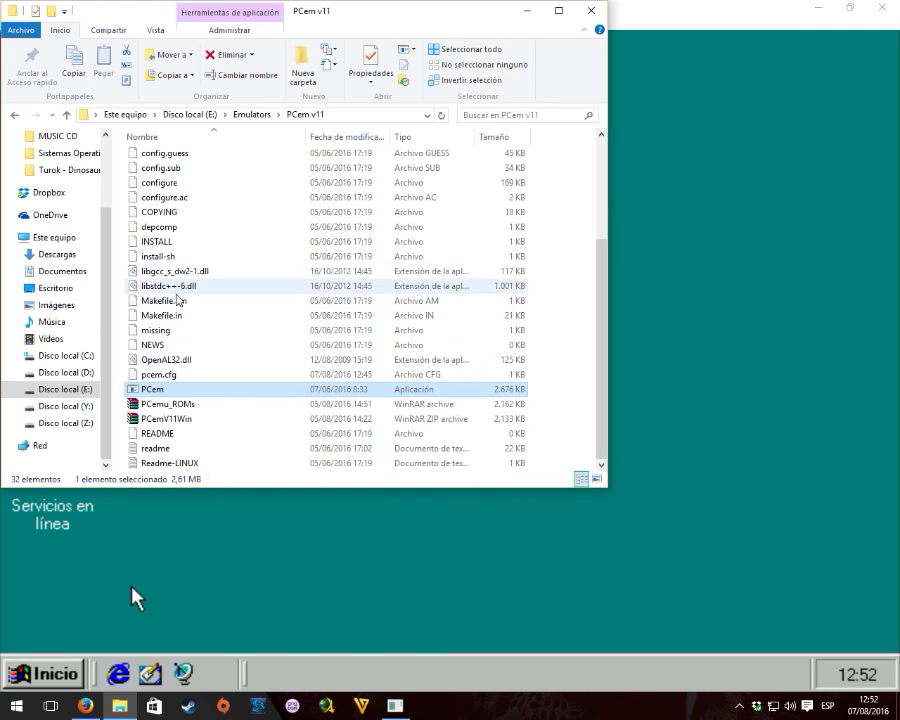
scroll(180, 290, up, 4)
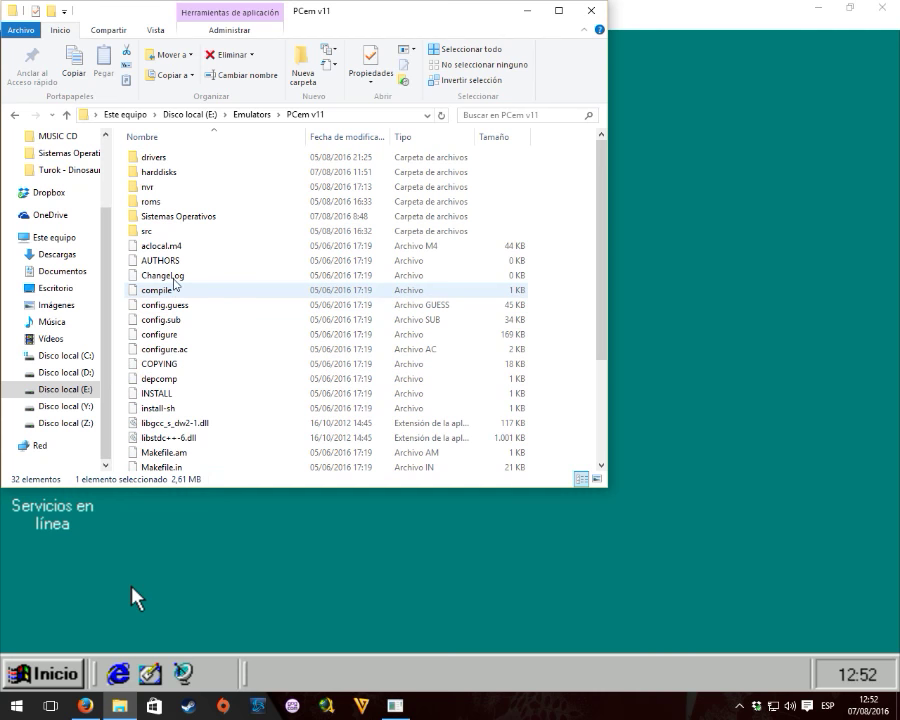
double_click(160, 159)
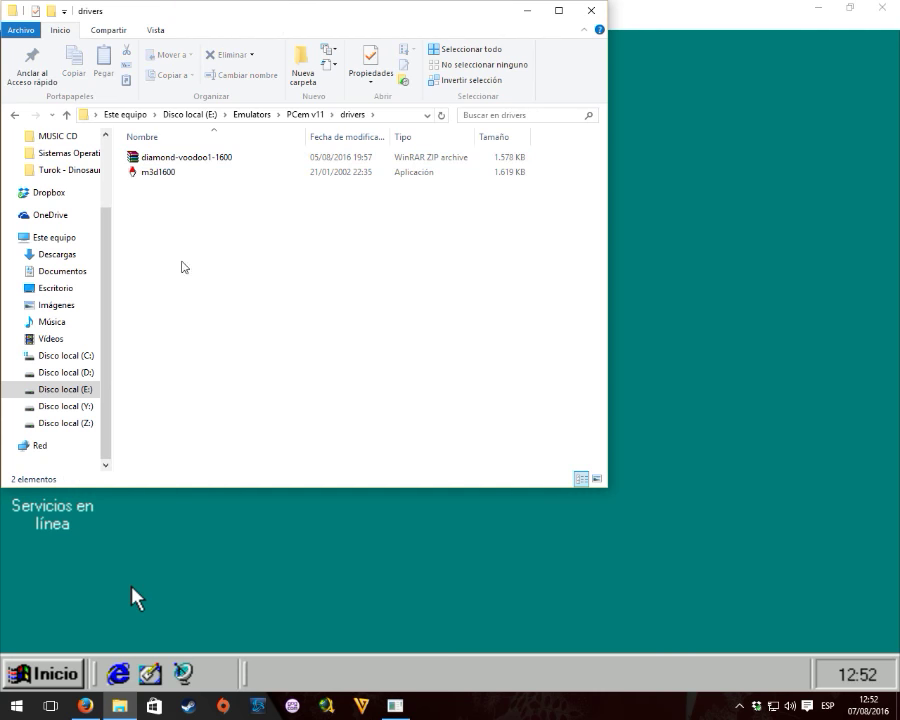
click(159, 175)
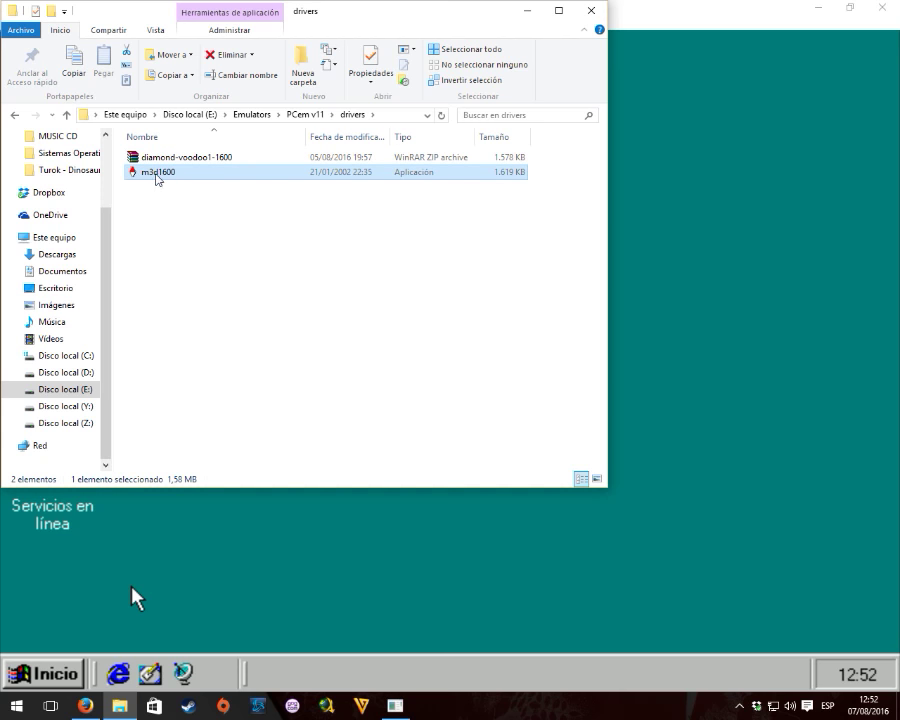
Switch to UltraISO from the host desktop and maximize its window.
mouse_move(158, 175)
key(super+d)
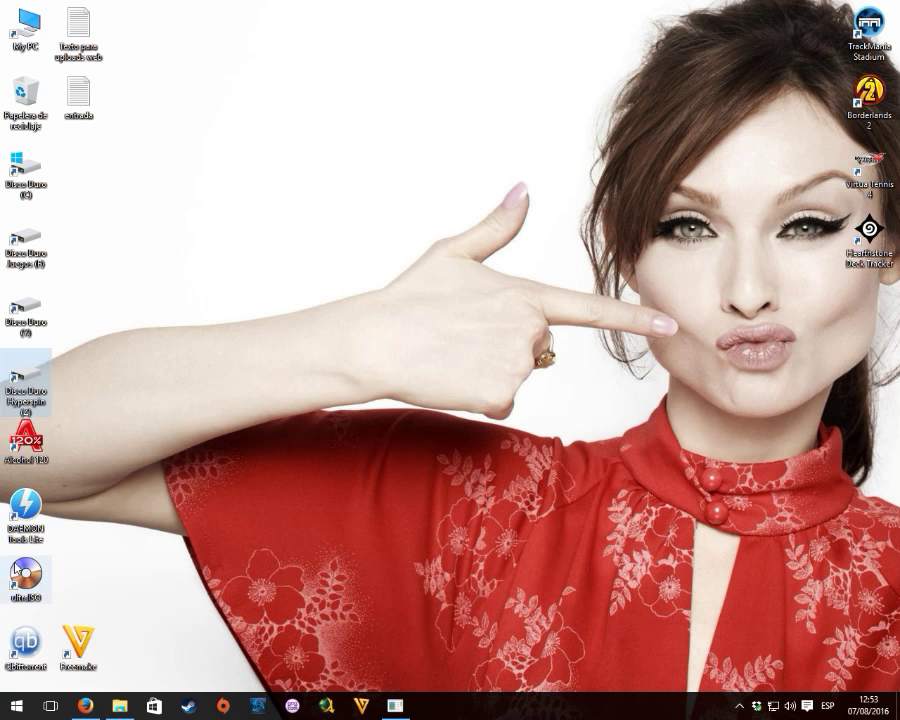
double_click(18, 570)
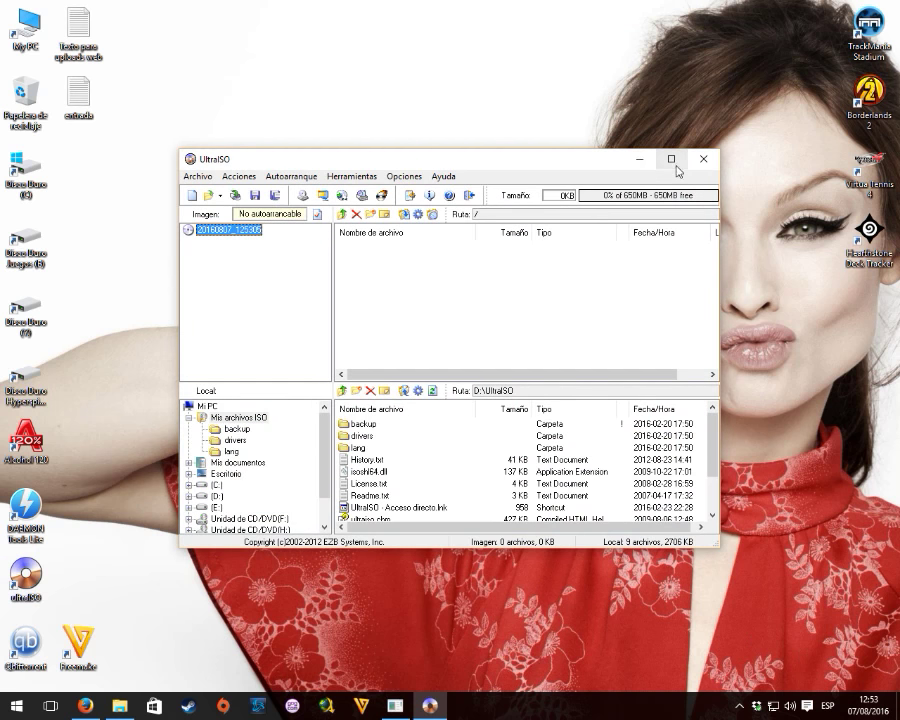
click(670, 160)
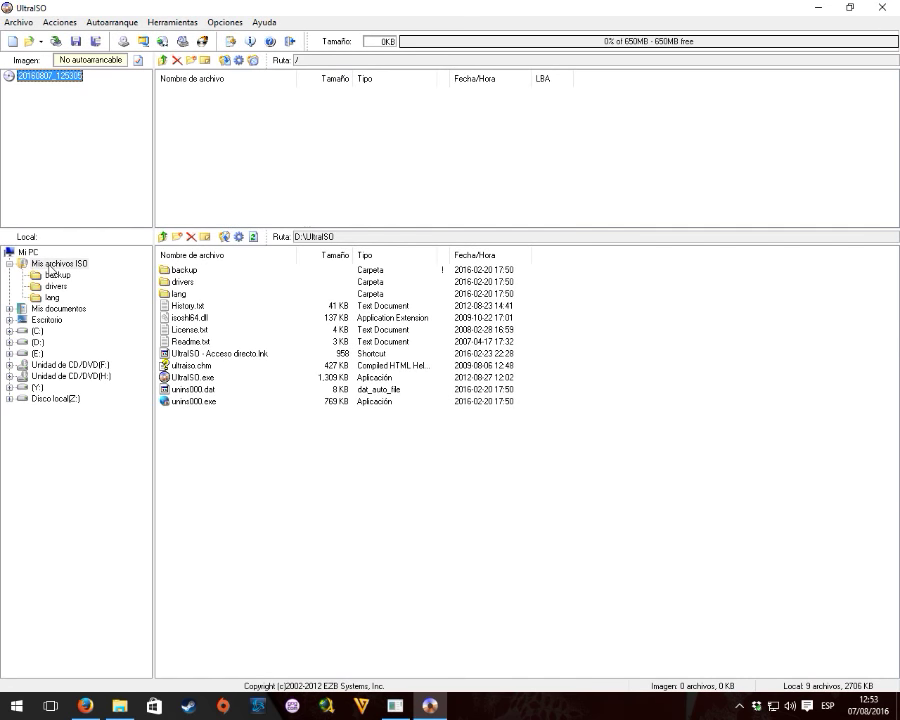
Browse the local files to E:\Emulators\PCem v11\drivers and add m3d1600.exe to the new image.
click(9, 264)
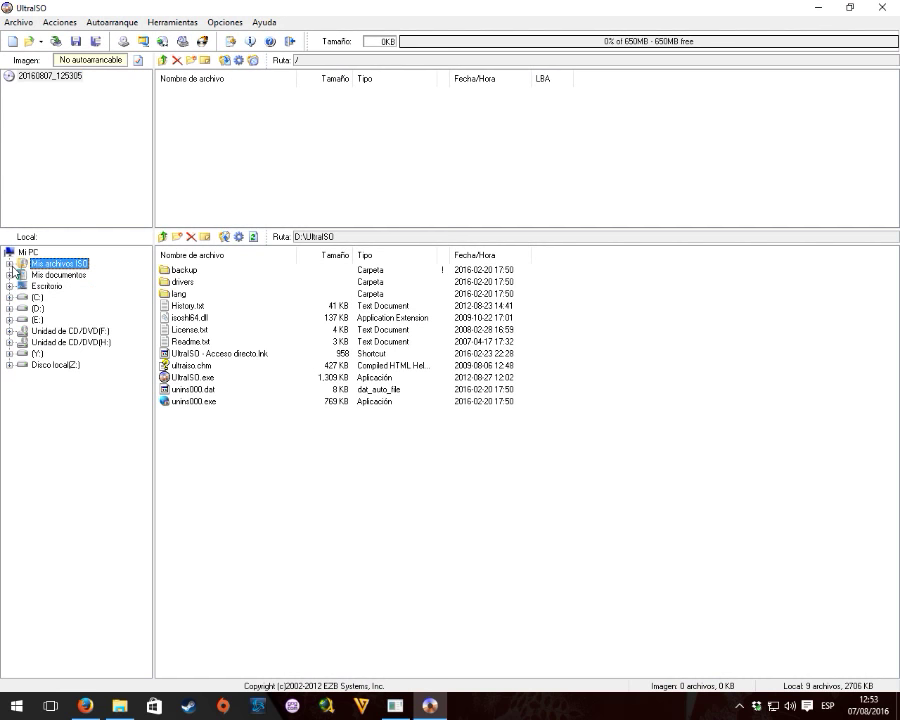
click(37, 319)
double_click(185, 341)
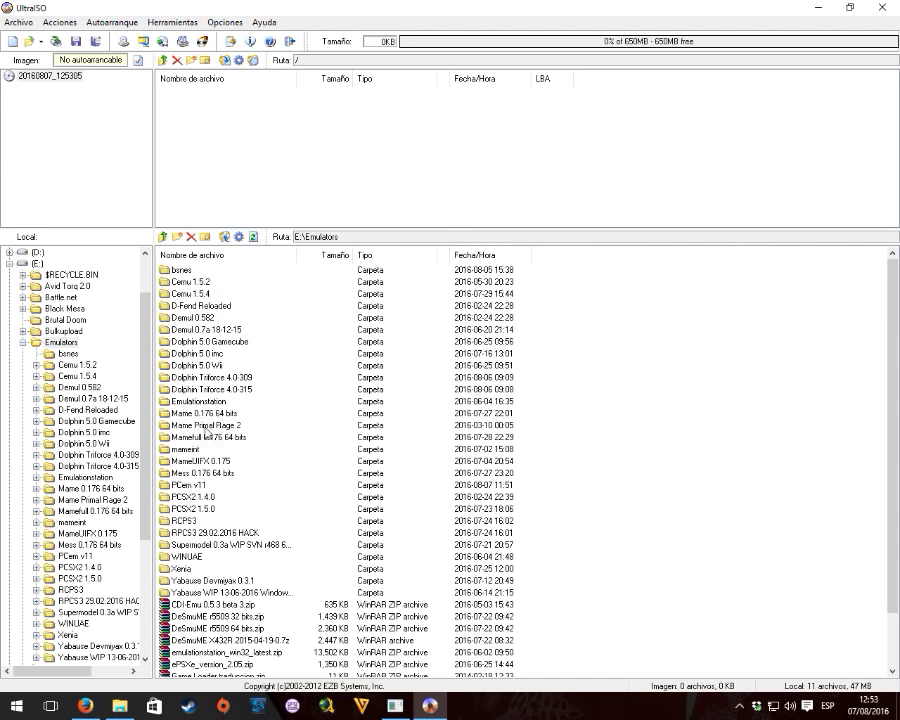
double_click(185, 484)
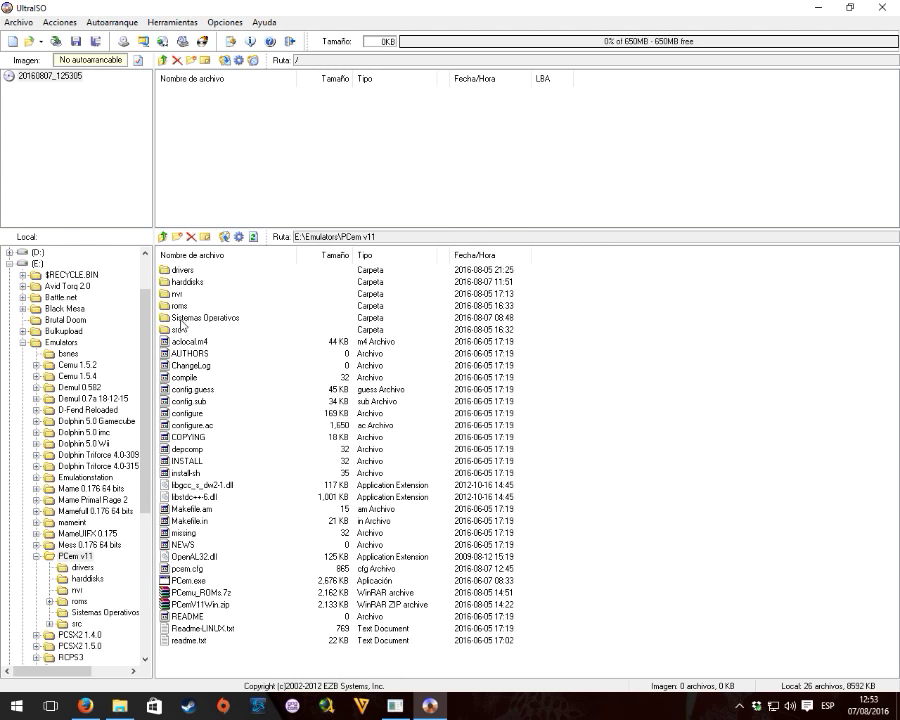
double_click(185, 271)
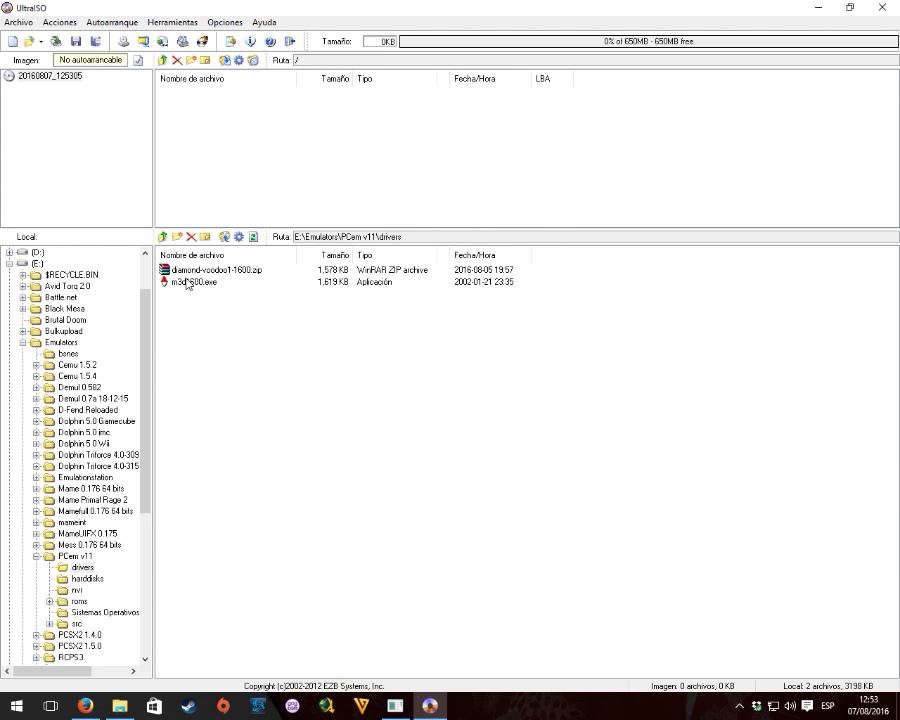
drag(186, 290, 197, 144)
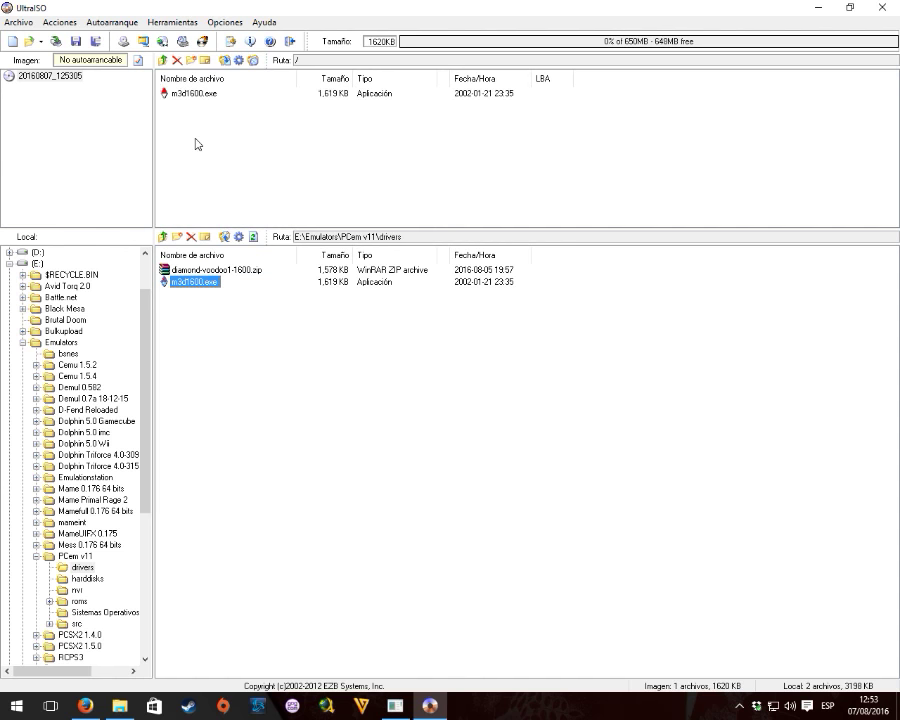
Save the image as drivers.iso in the Descargas folder and close UltraISO.
click(95, 43)
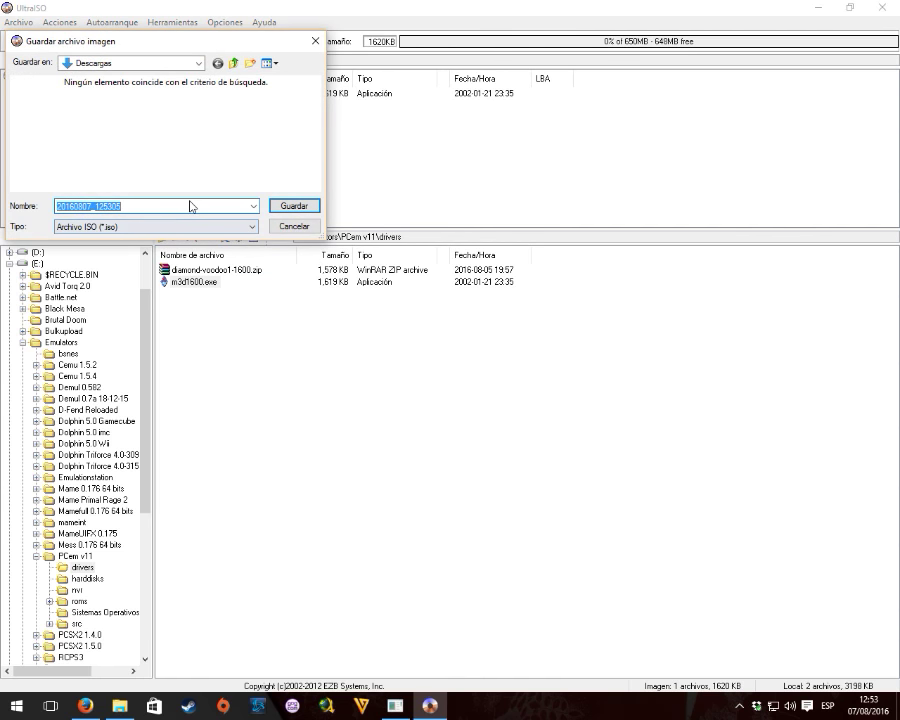
text(drivers.iso)
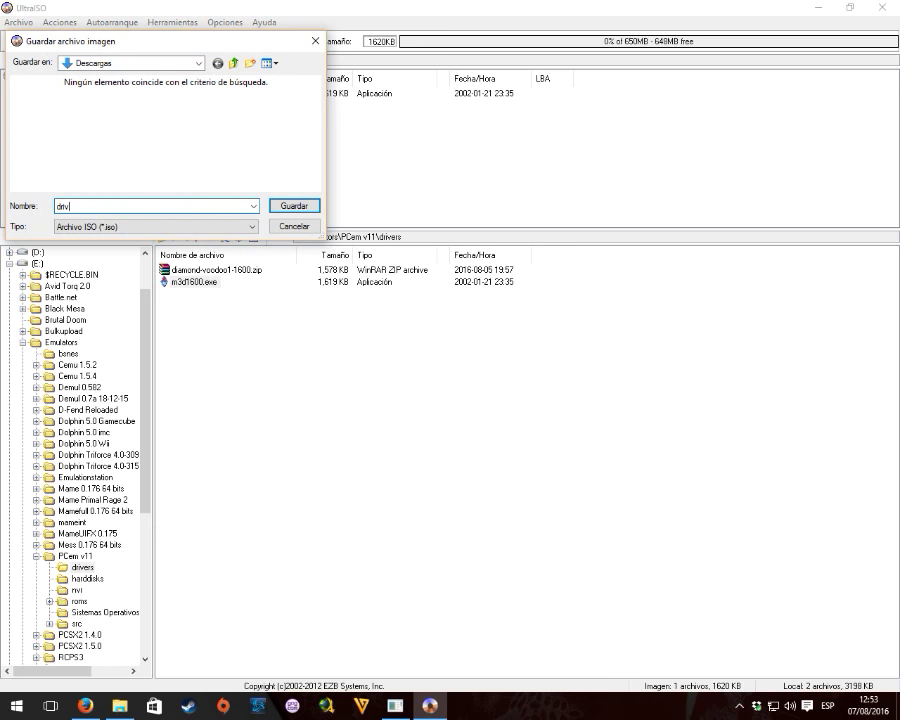
click(272, 207)
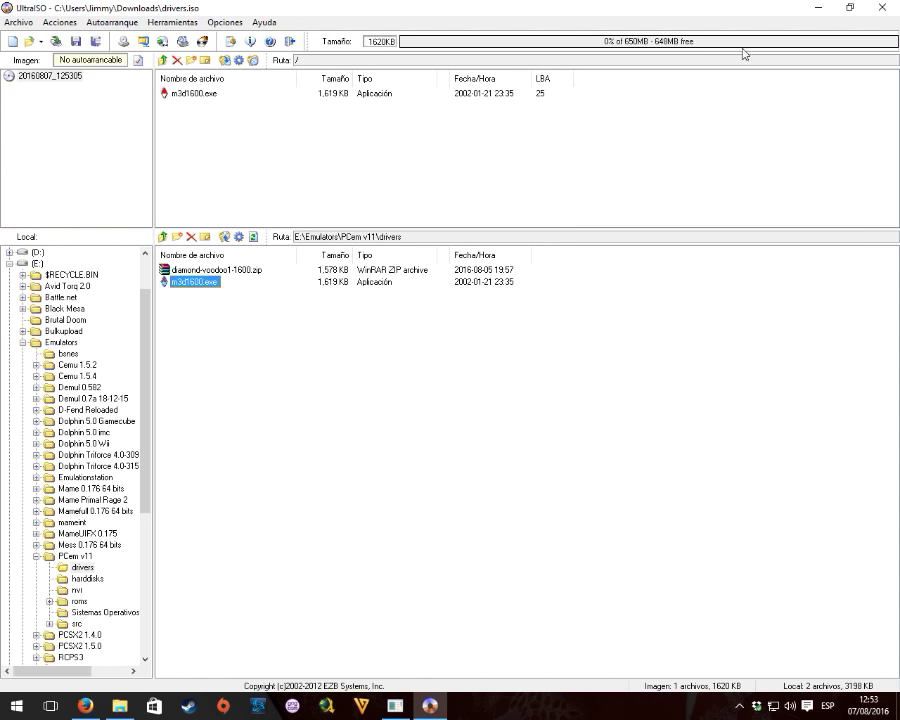
key(alt+F4)
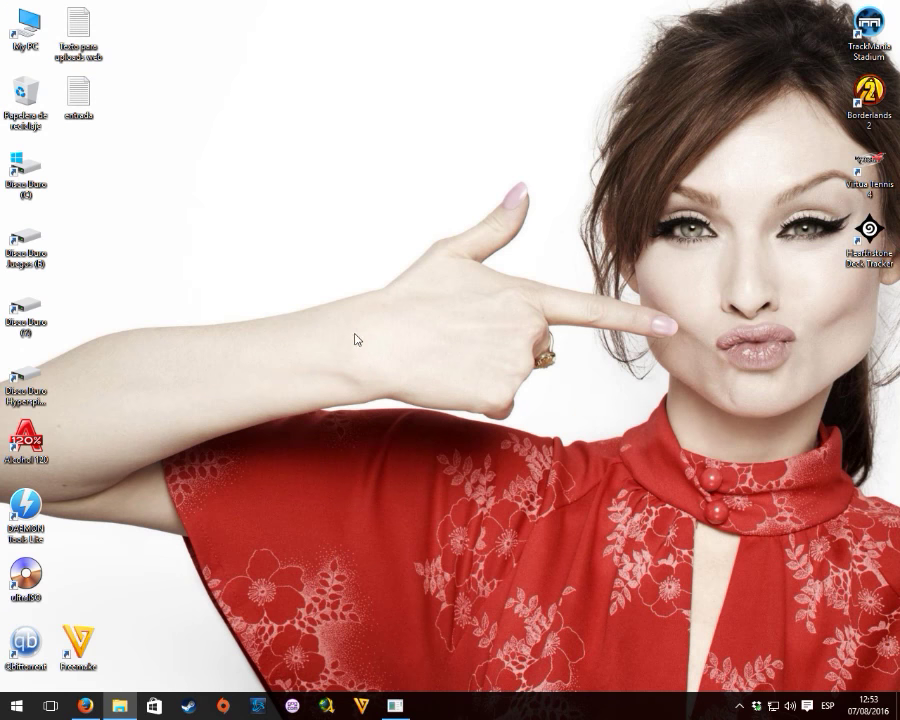
key(alt+Tab)
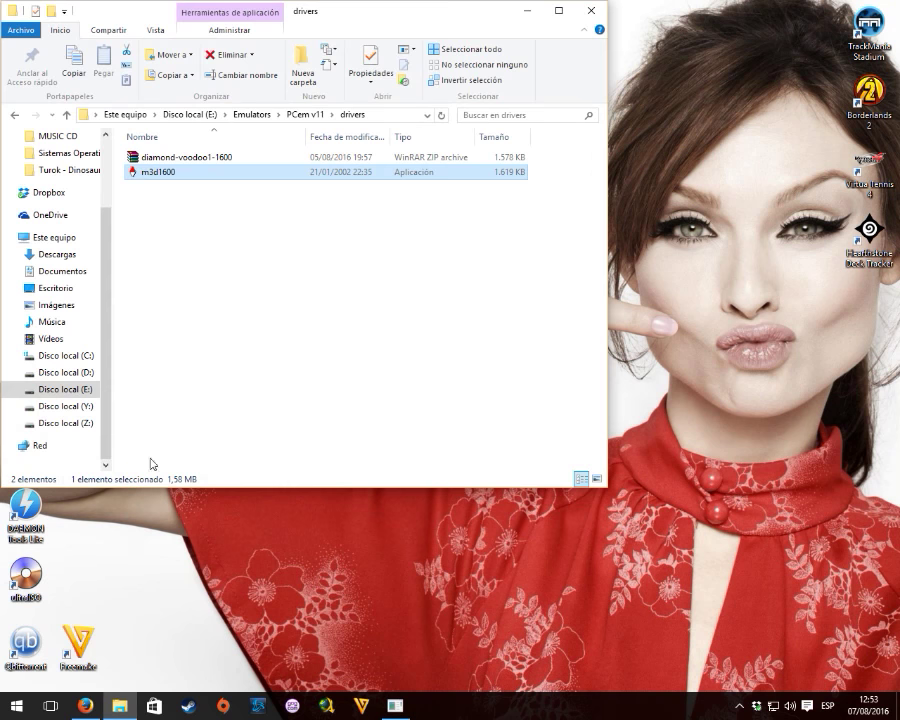
click(12, 116)
click(521, 12)
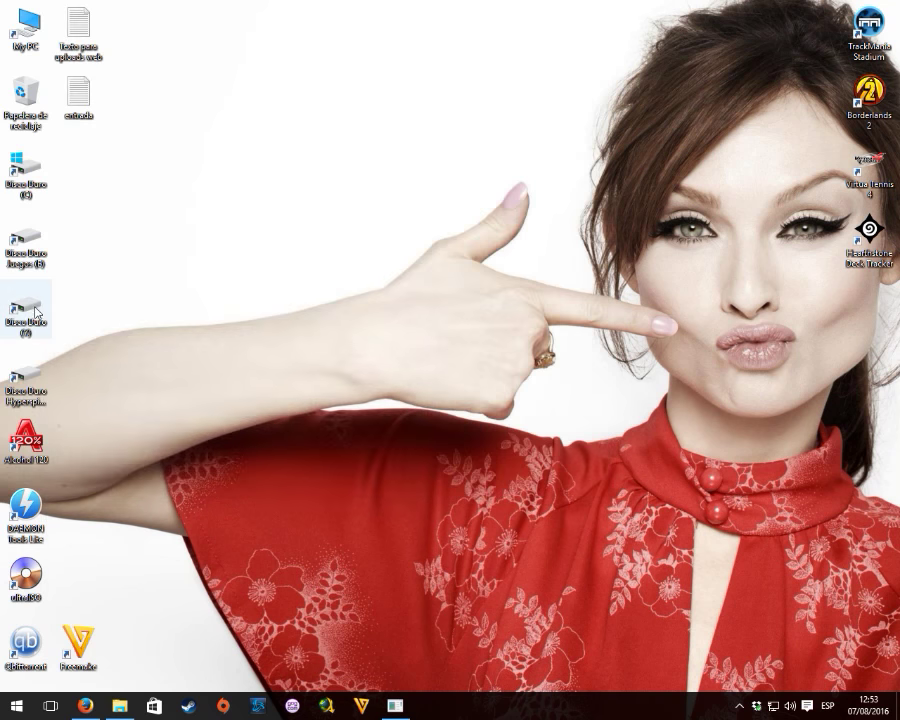
Switch to File Explorer, mount the drivers image from the Descargas folder, and close the mounted drive's window.
double_click(28, 374)
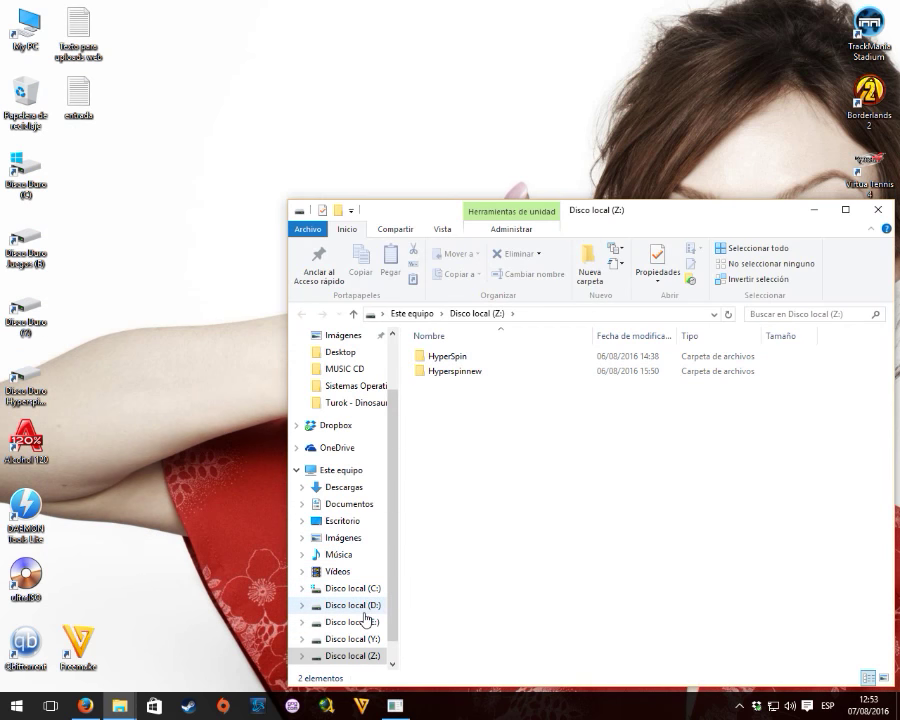
scroll(352, 351, up, 1)
click(354, 352)
click(684, 377)
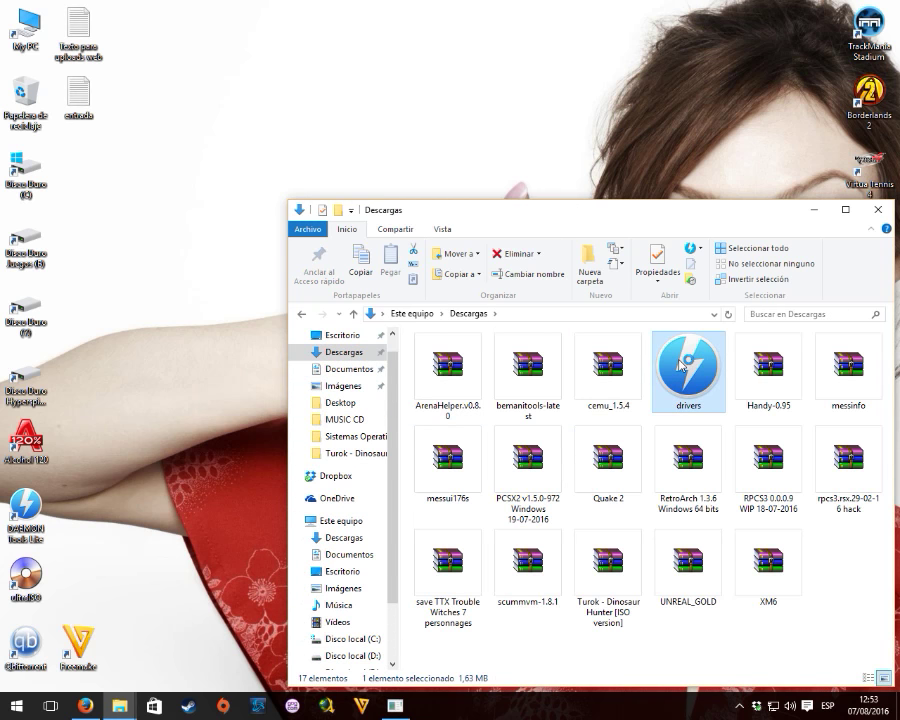
key(Return)
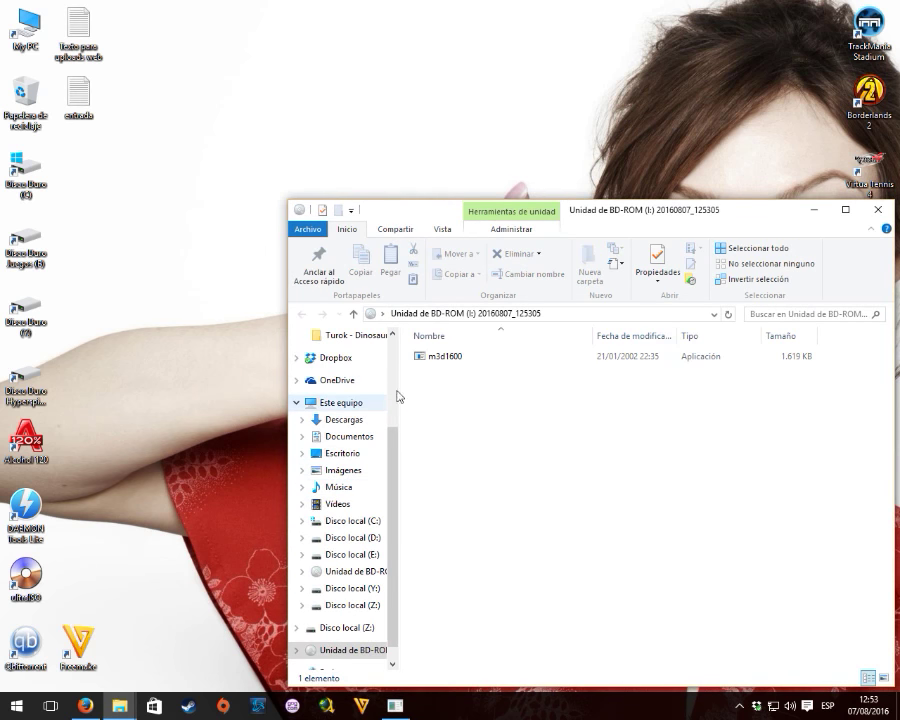
click(884, 211)
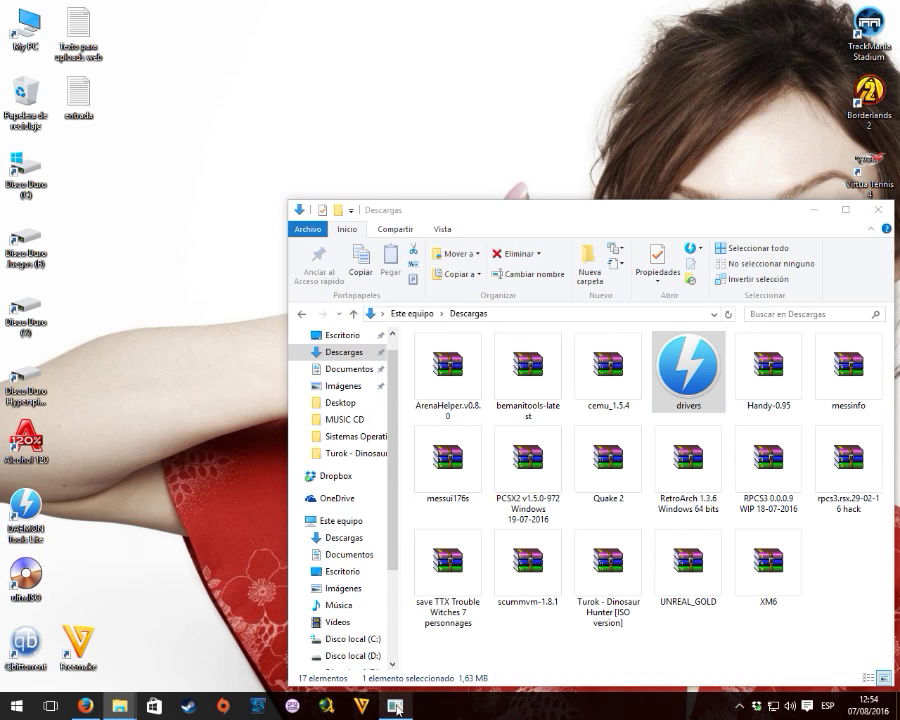
Close the running PCem emulator and the Descargas folder window.
right_click(395, 708)
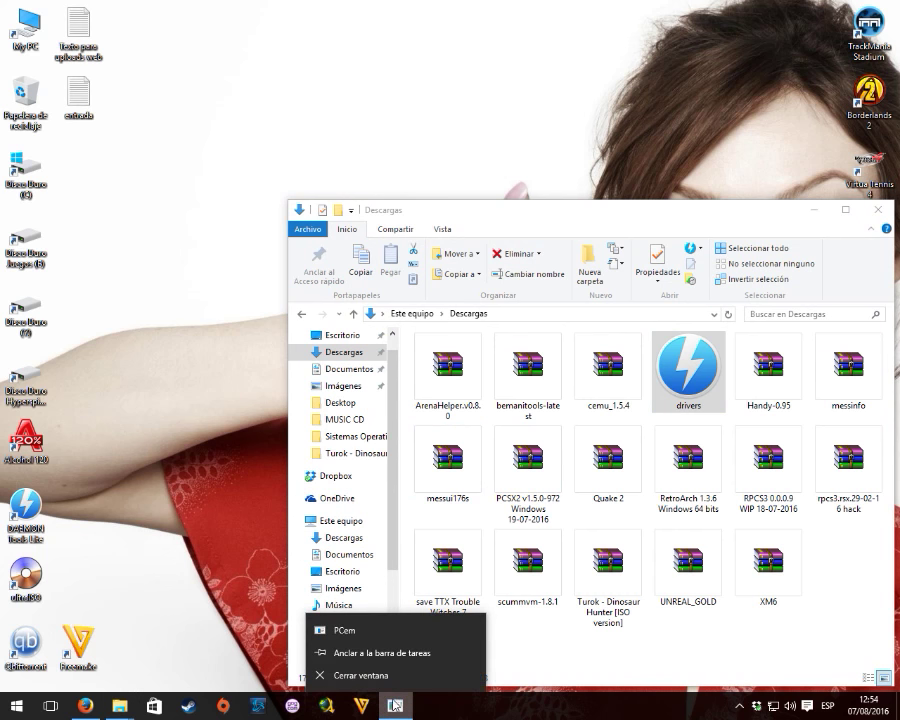
click(373, 679)
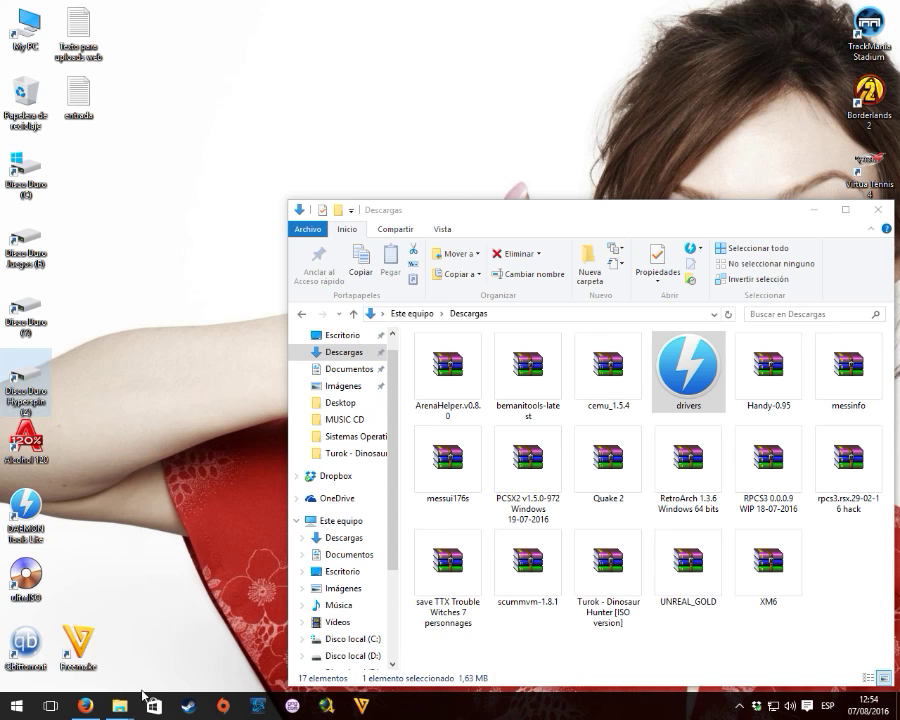
click(877, 210)
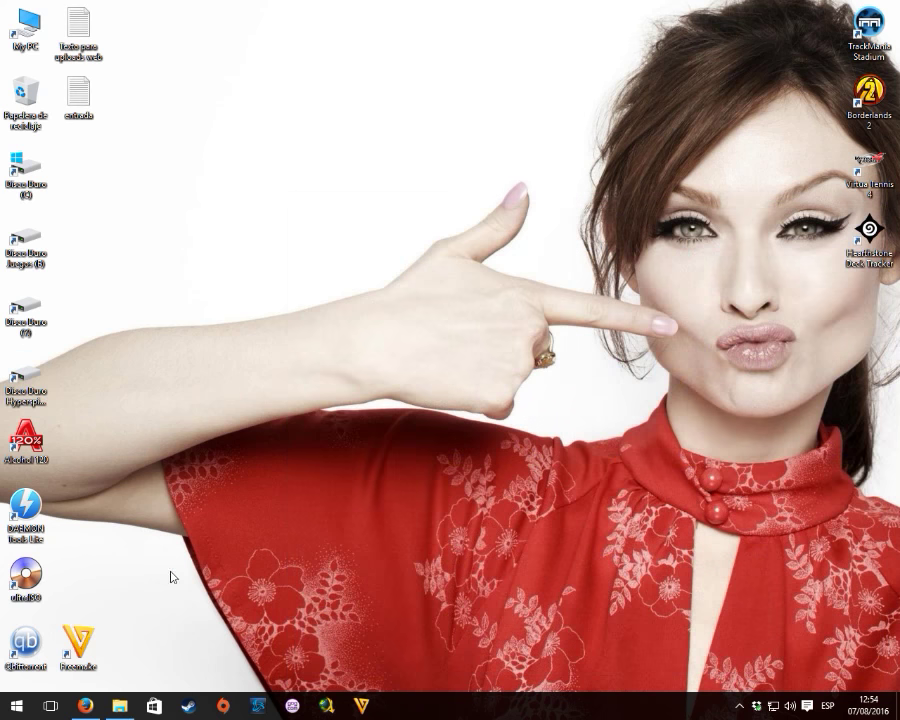
Launch the PCem emulator from the PCem v11 folder and maximize its window.
click(118, 705)
scroll(134, 322, down, 4)
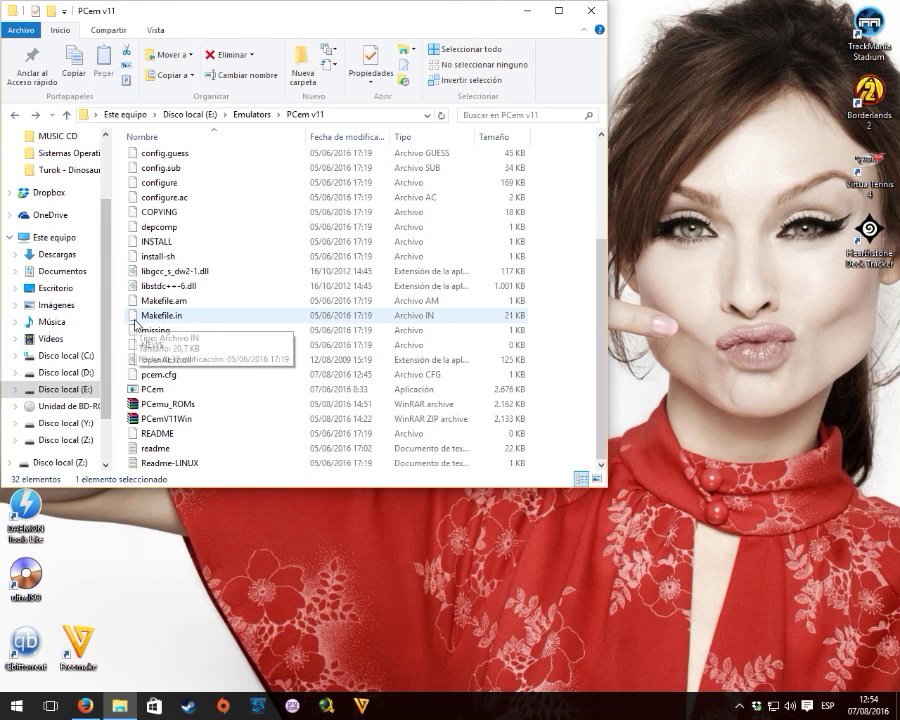
double_click(177, 390)
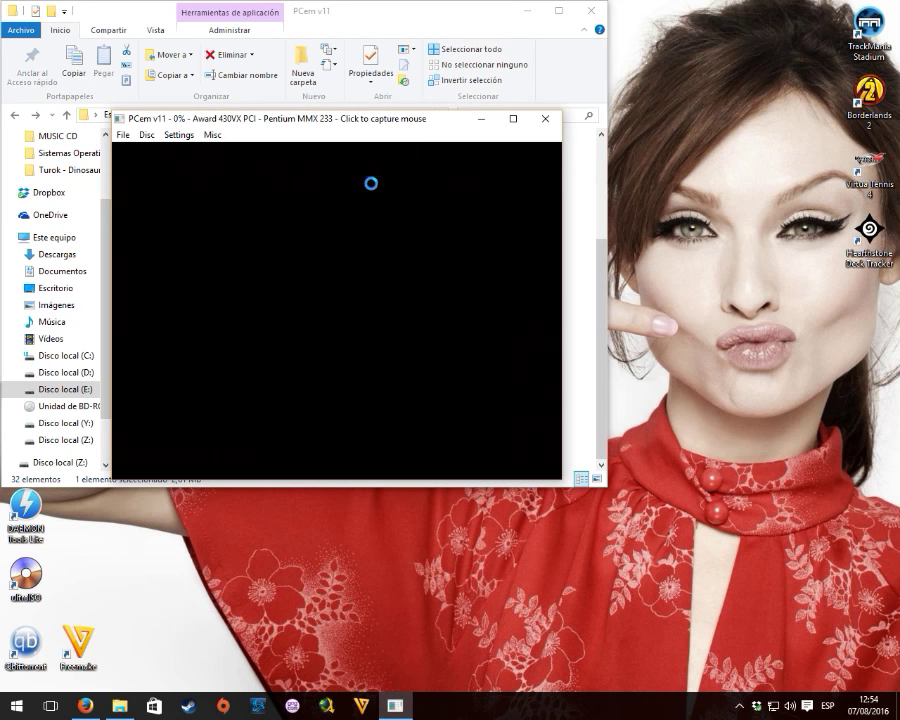
click(511, 122)
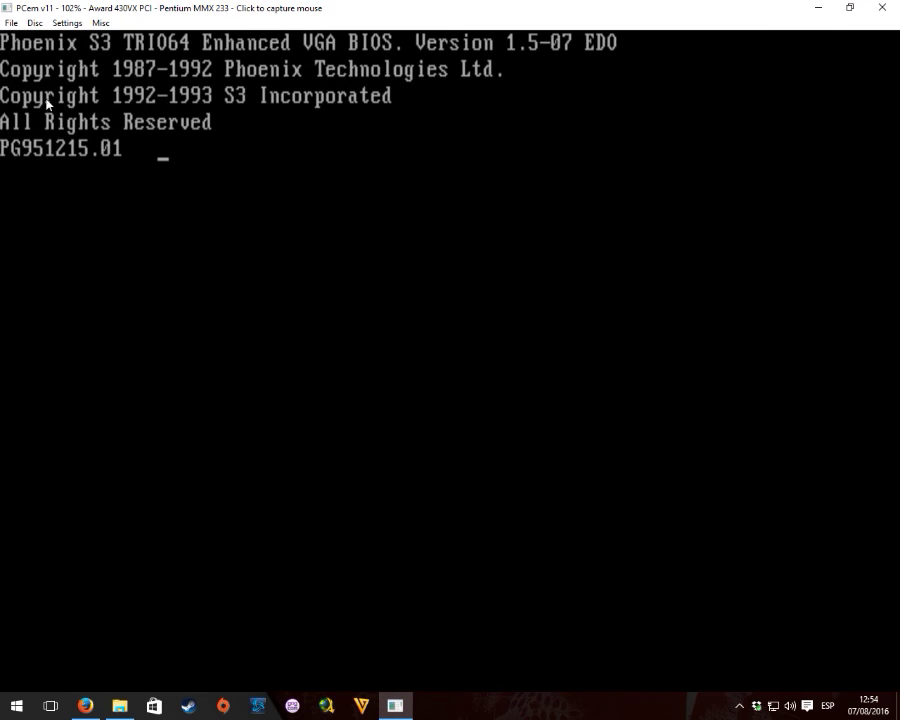
Set the emulated machine's CD-ROM to the host CD/DVD drive.
click(66, 22)
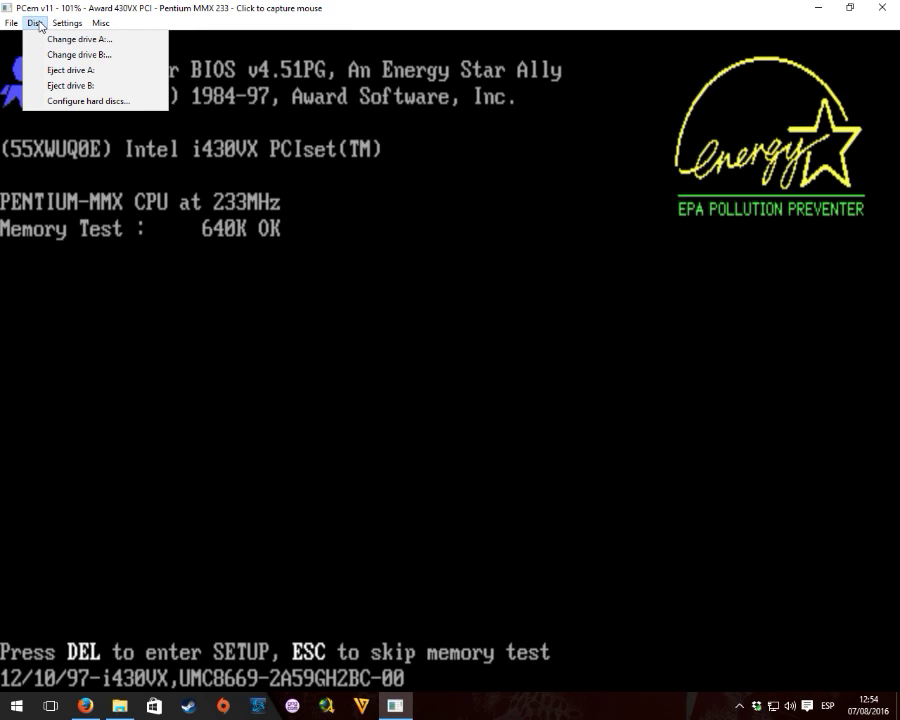
click(34, 22)
click(66, 22)
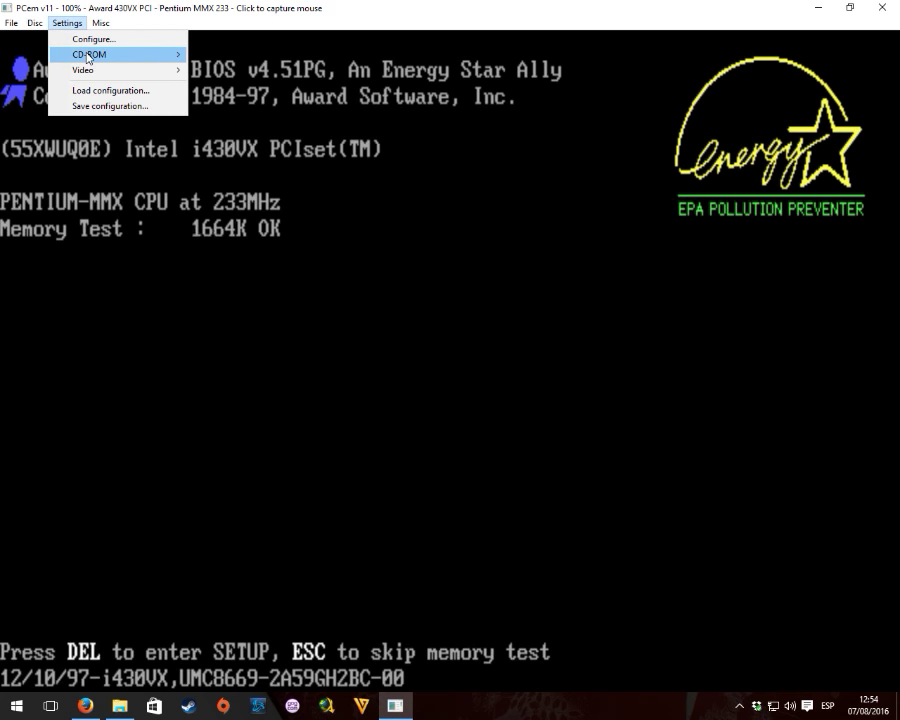
mouse_move(90, 54)
click(250, 131)
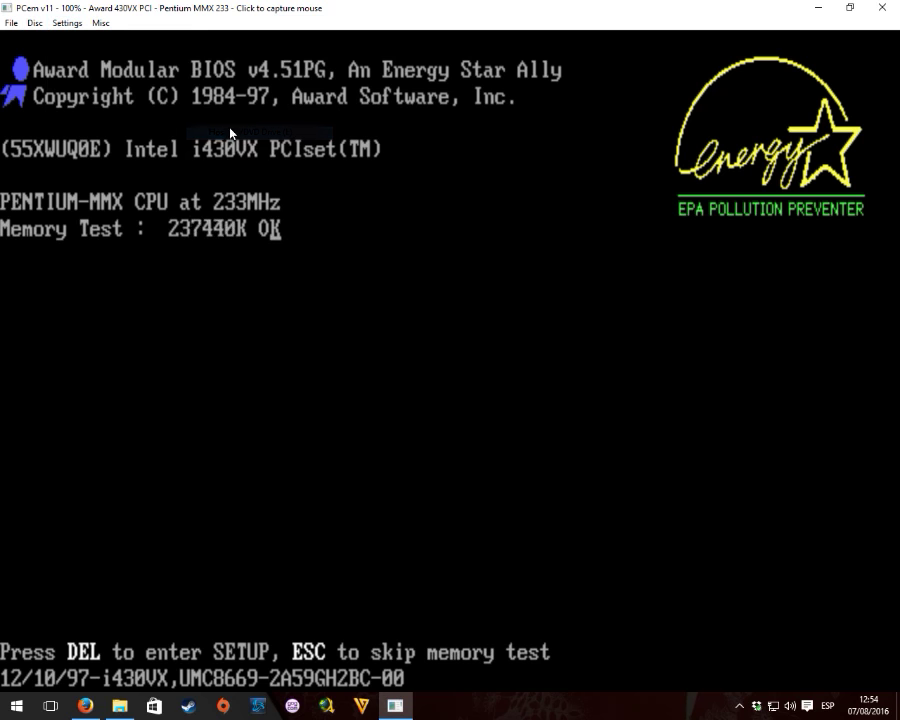
Hard reset the emulated machine, capture the mouse, and continue the Windows 95 boot through the ScanDisk check.
click(11, 22)
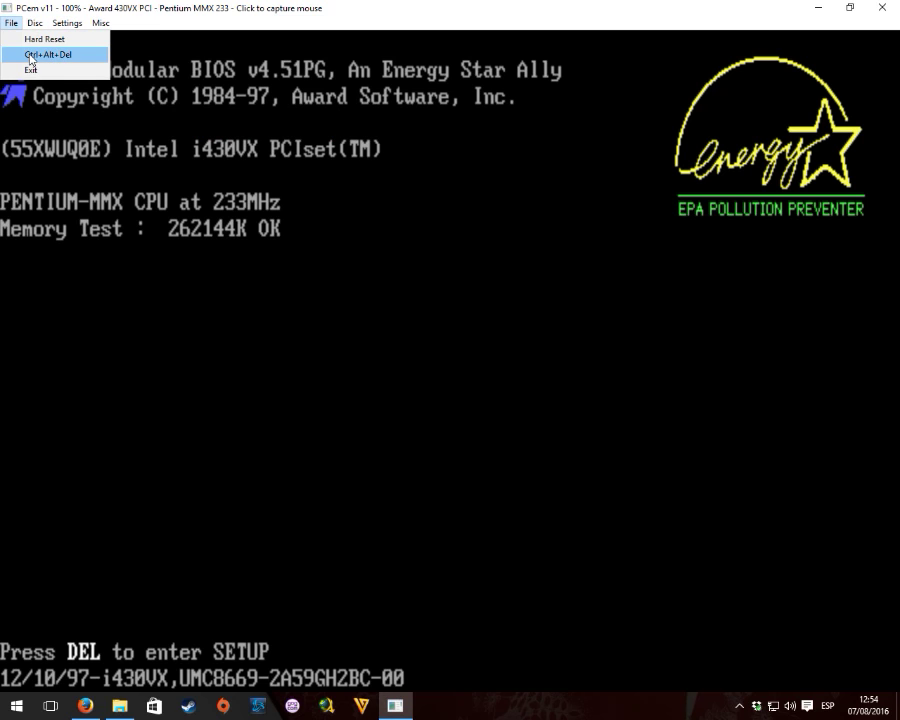
click(30, 39)
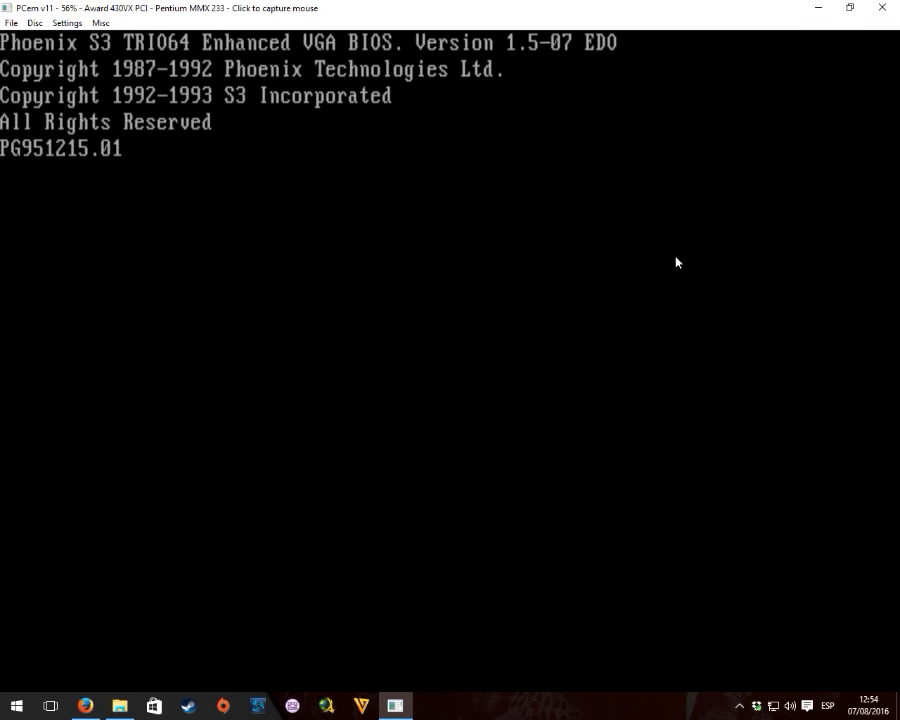
click(115, 112)
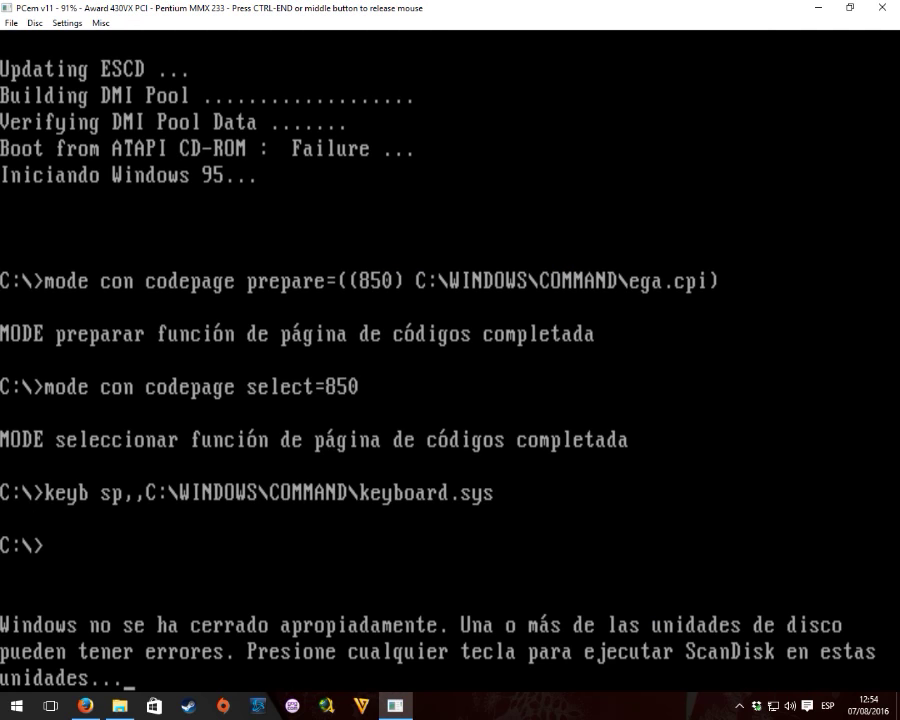
key(Return)
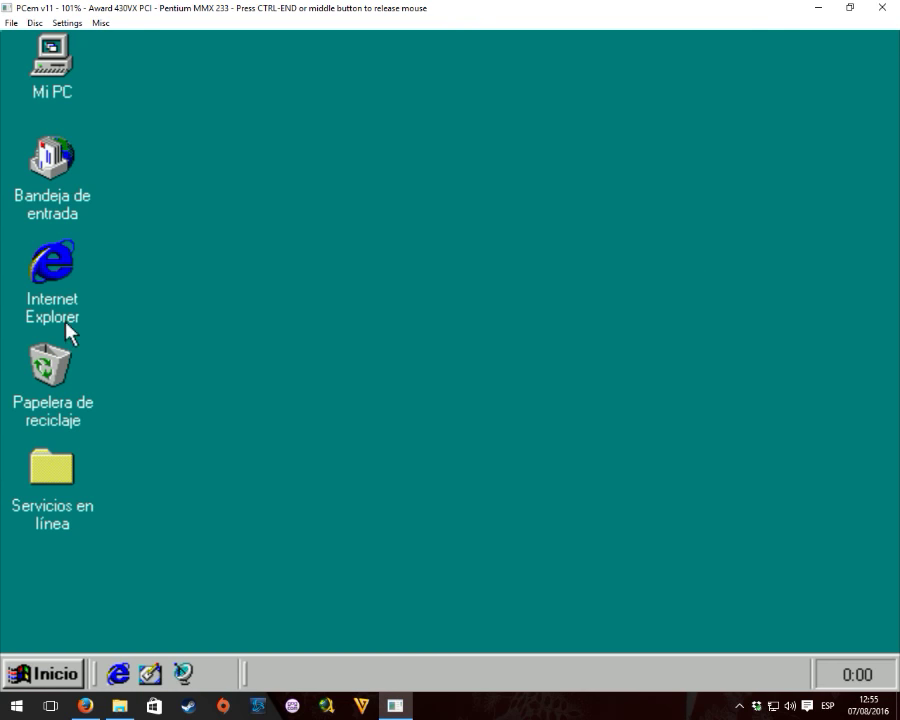
Open the CD drive (D:) from Mi PC and run the m3d1600 driver installer.
double_click(50, 60)
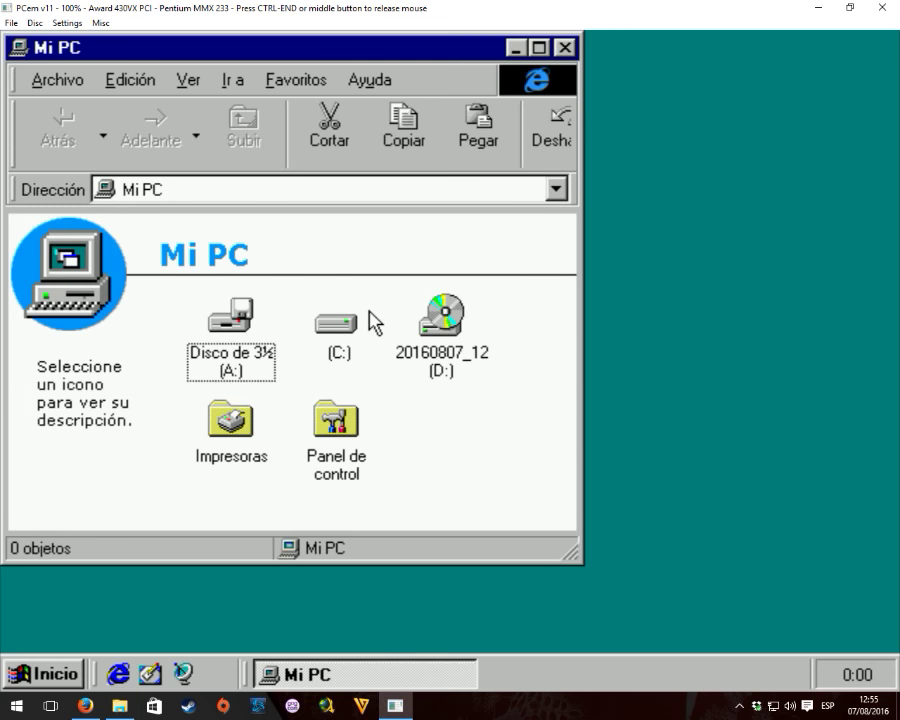
click(464, 368)
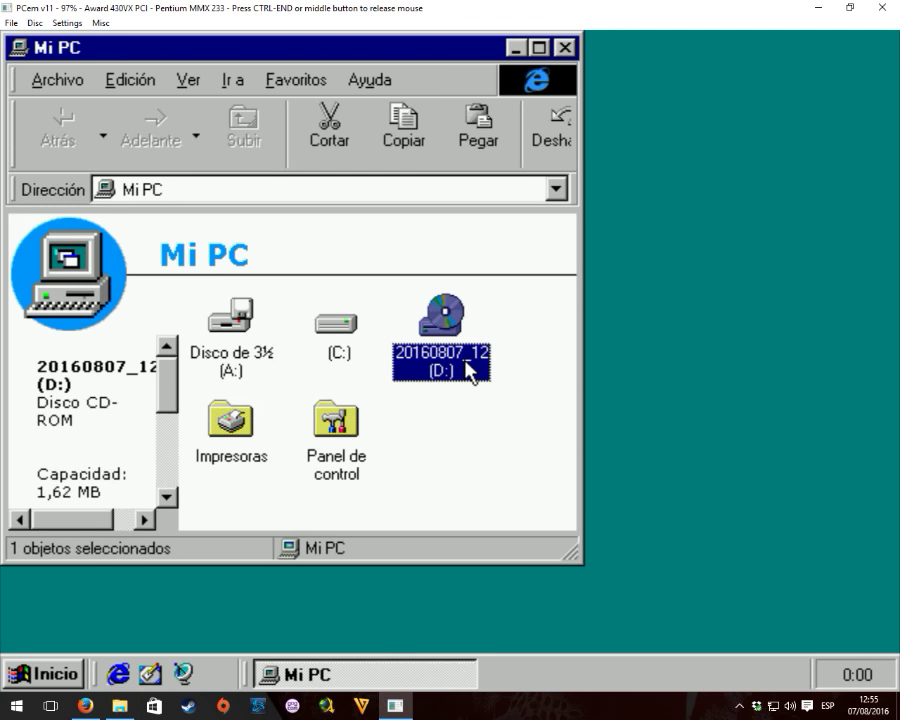
double_click(465, 362)
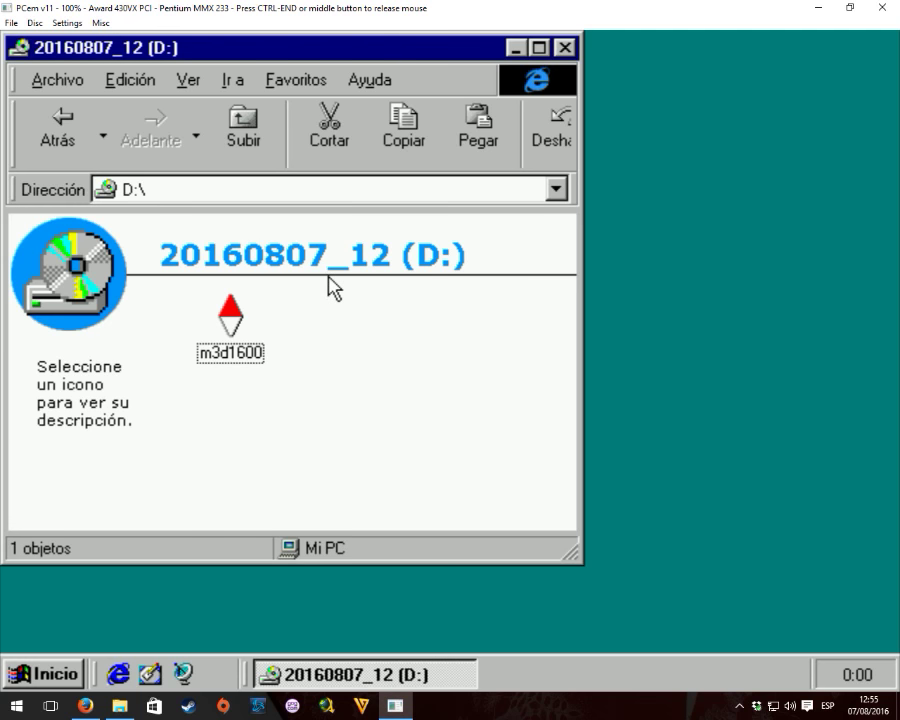
double_click(237, 326)
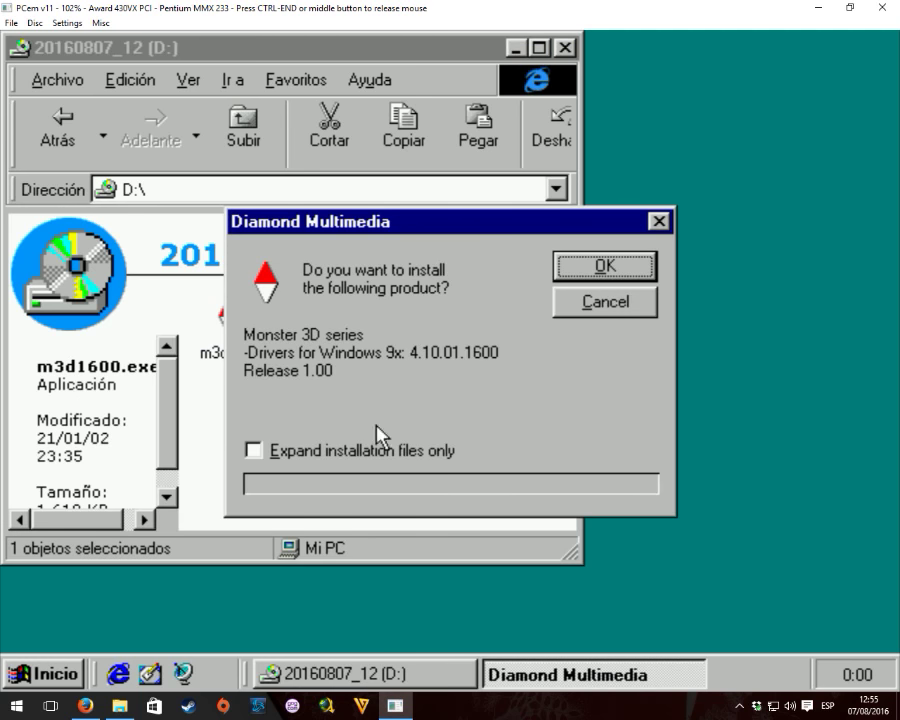
Expand only the Monster 3D installation files to C:\Diamond\Update, then close the readme and the D: window.
click(254, 450)
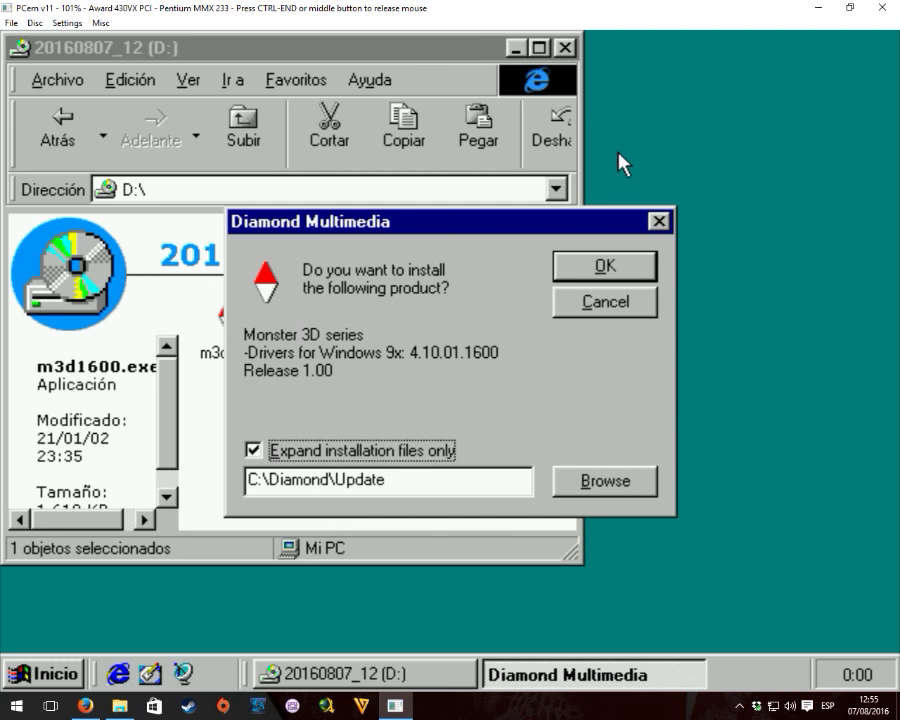
click(576, 274)
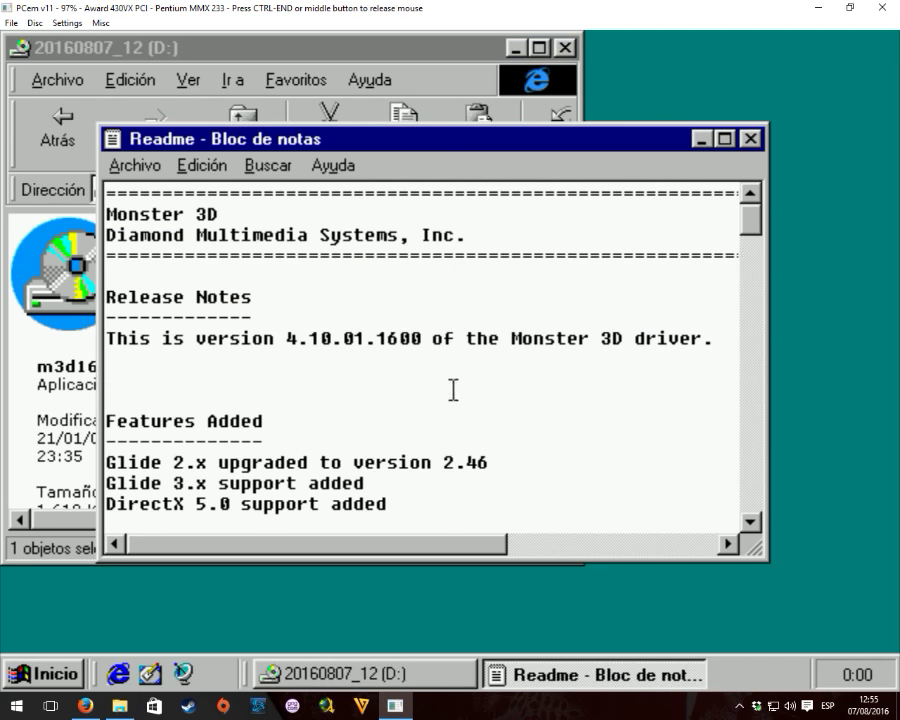
click(749, 139)
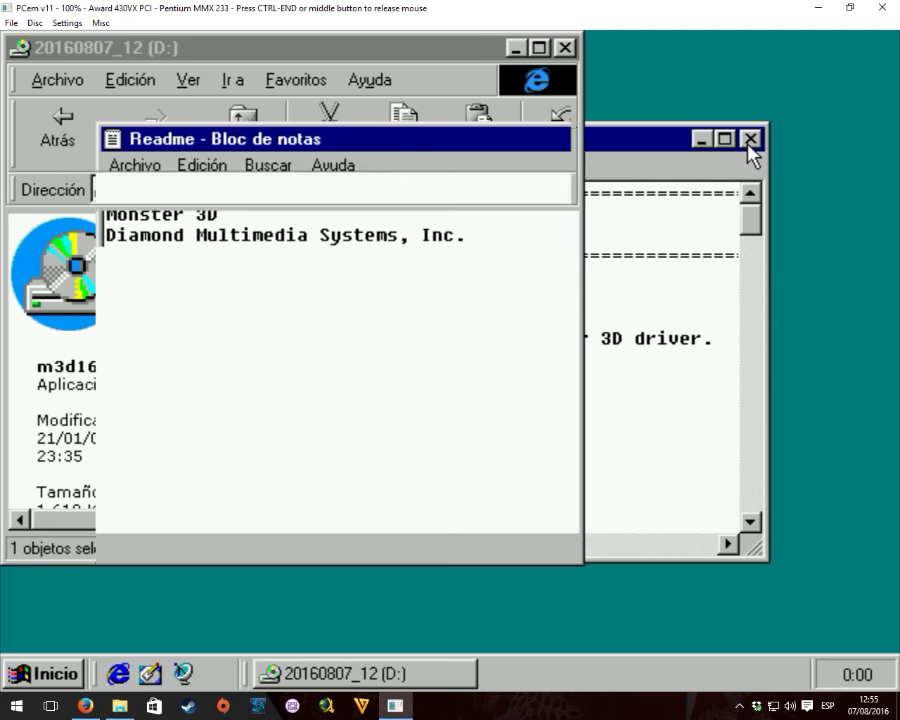
click(565, 47)
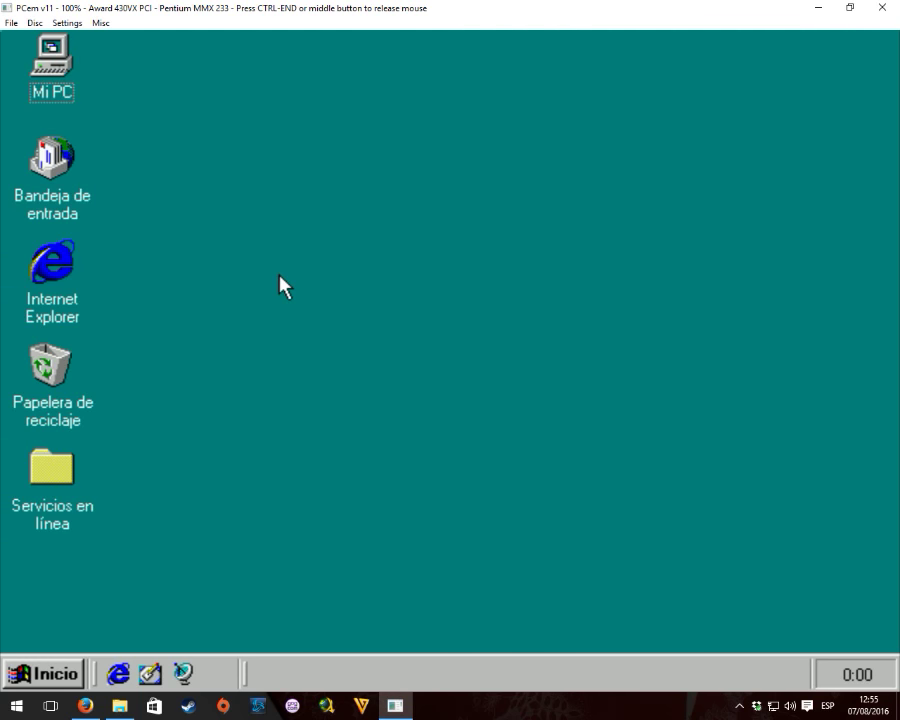
Open the device manager (Administrador de dispositivos) in the Windows 95 system properties.
key(ctrl+Escape)
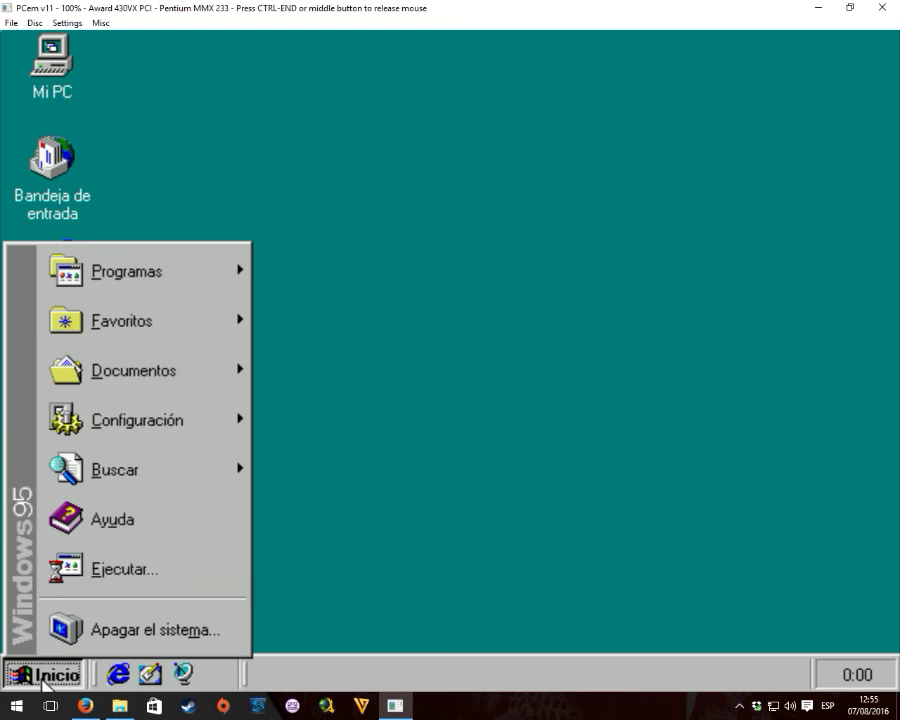
mouse_move(191, 430)
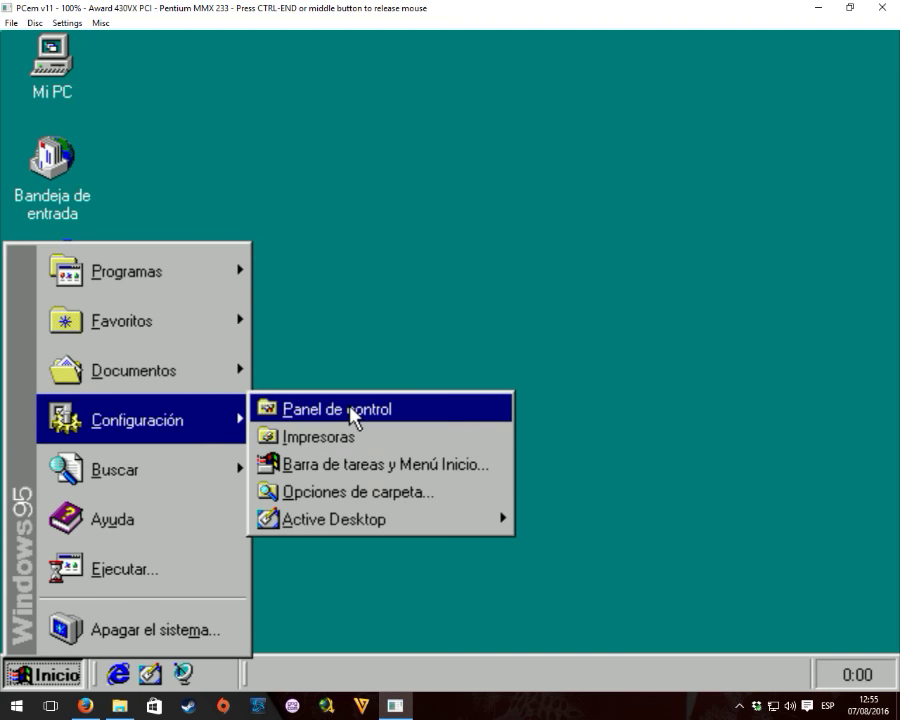
click(350, 410)
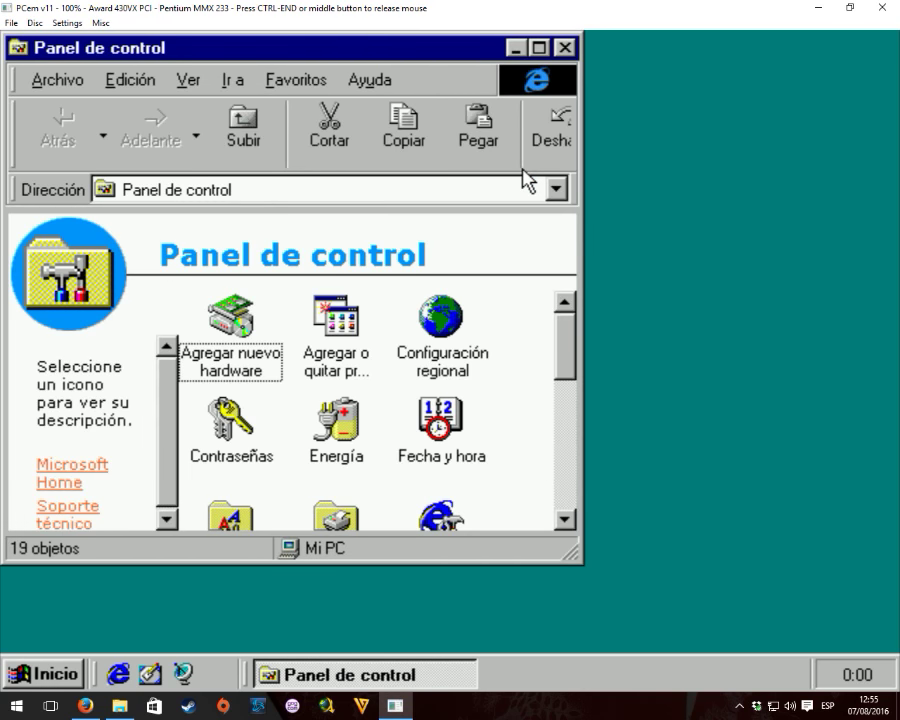
drag(574, 355, 419, 484)
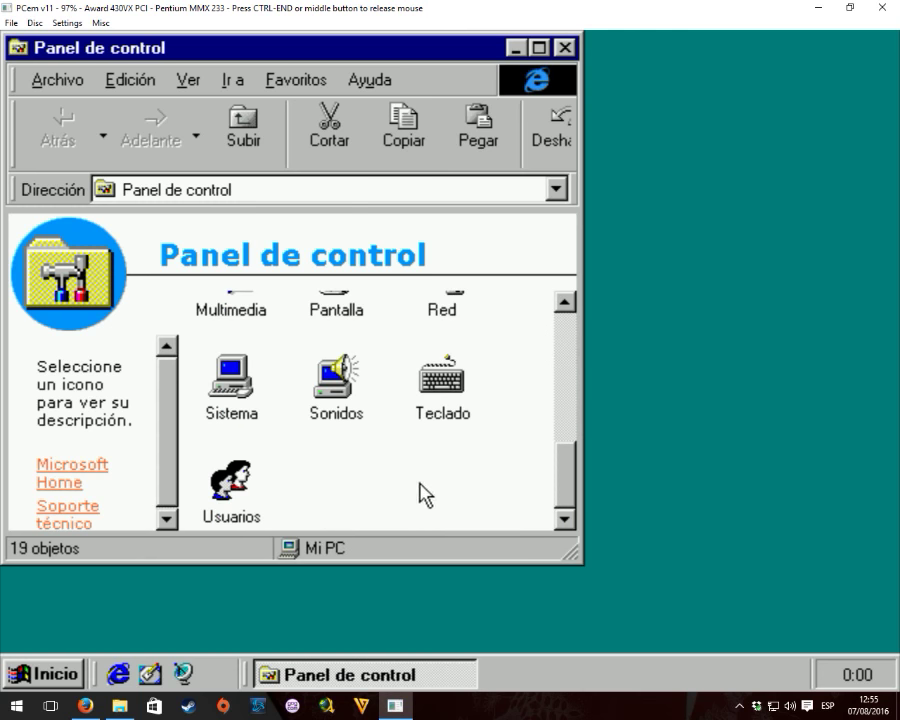
double_click(235, 380)
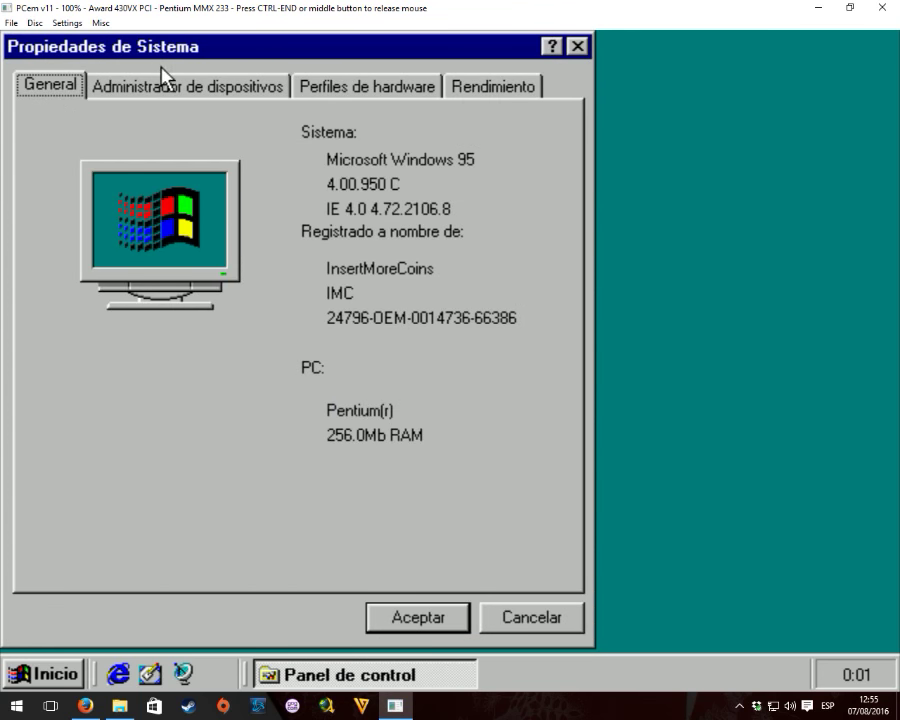
click(168, 85)
Expand the ports and the sound, video and game controllers categories, and refresh the device list.
click(53, 366)
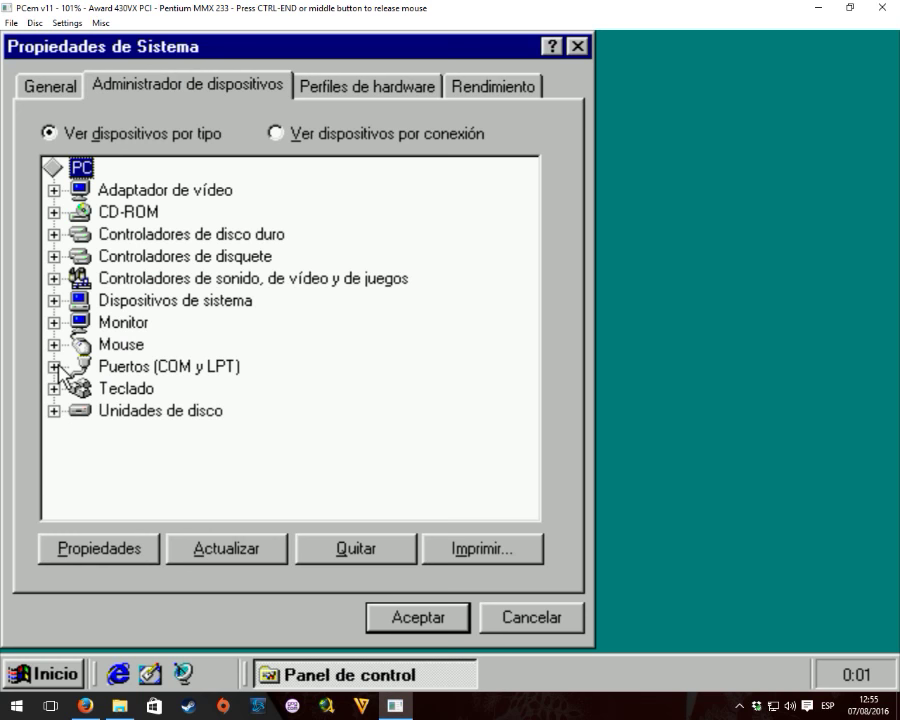
click(54, 279)
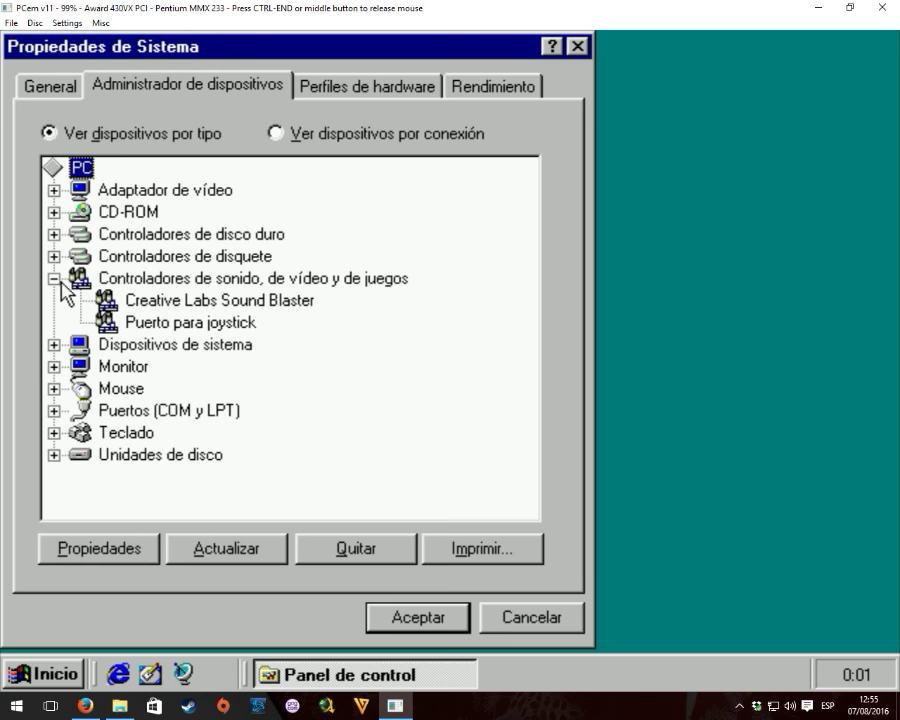
click(240, 280)
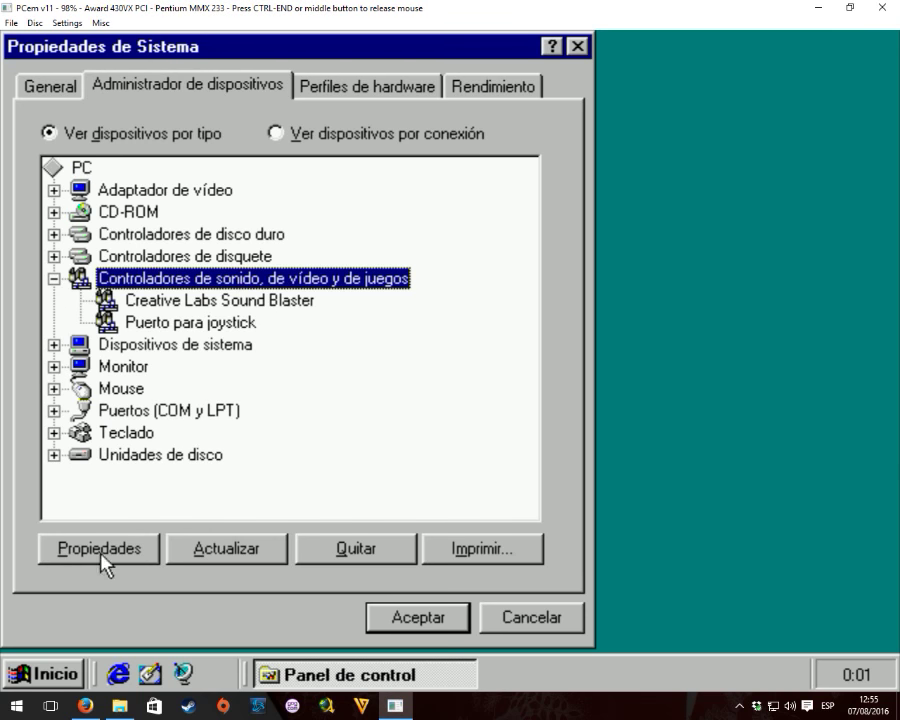
click(241, 557)
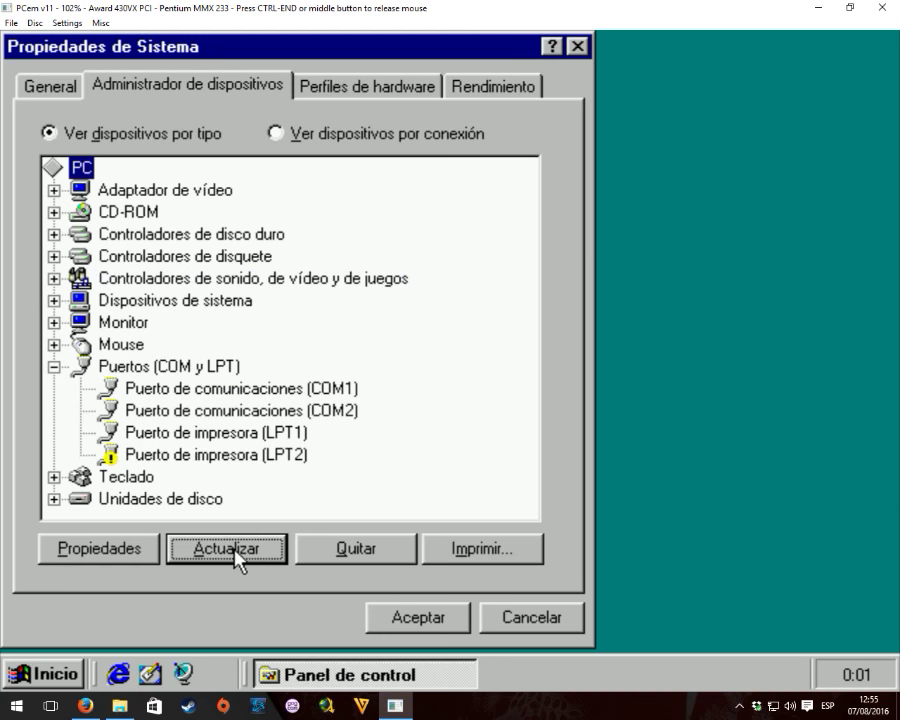
Examine the devices under the sound, video and game controllers category, then close the system properties and Panel de control.
click(54, 279)
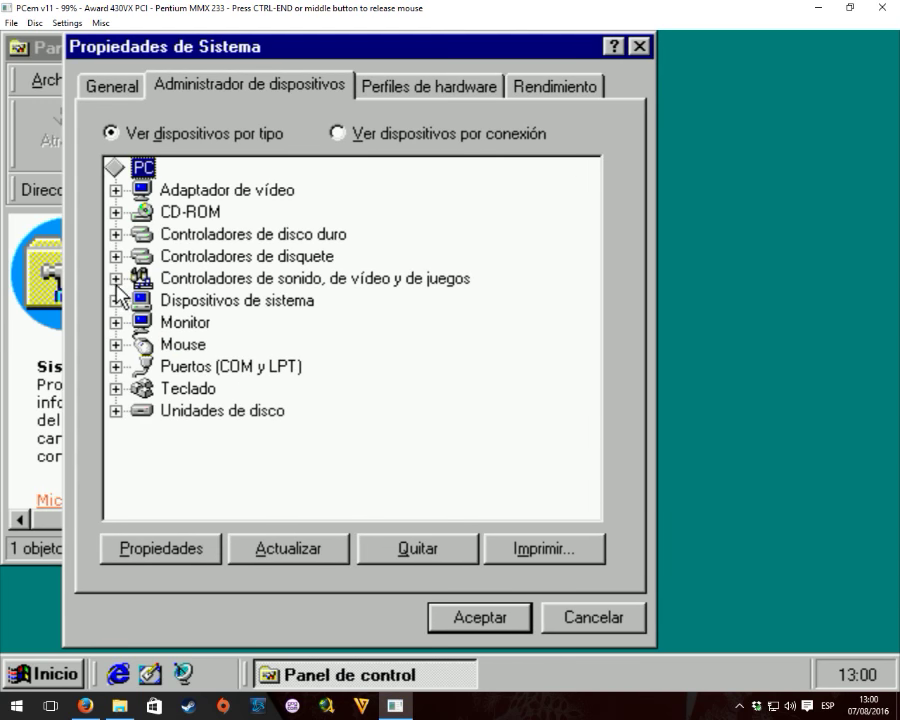
click(116, 281)
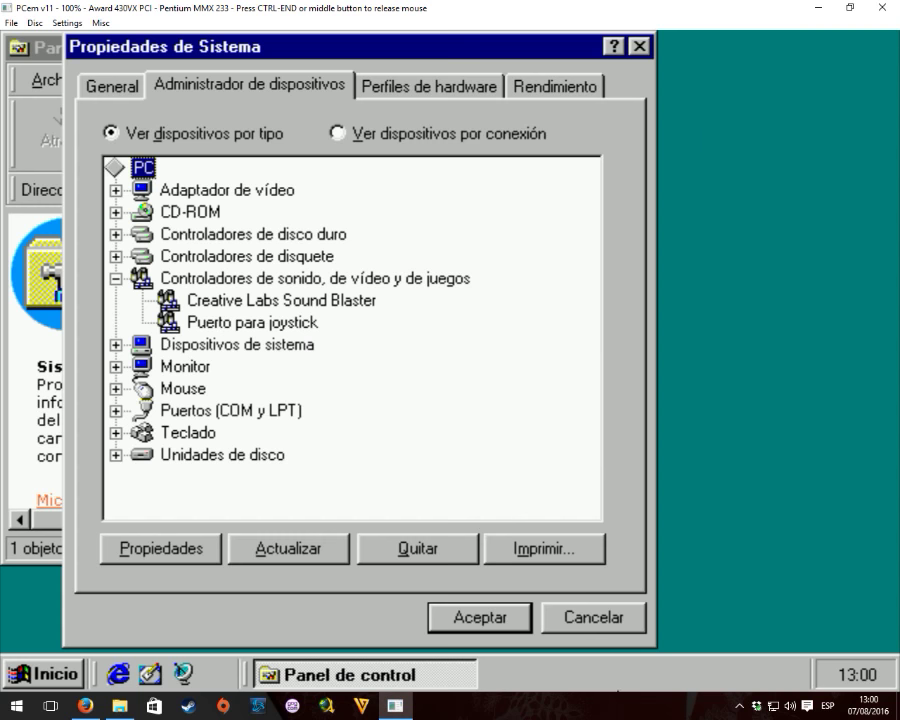
click(603, 626)
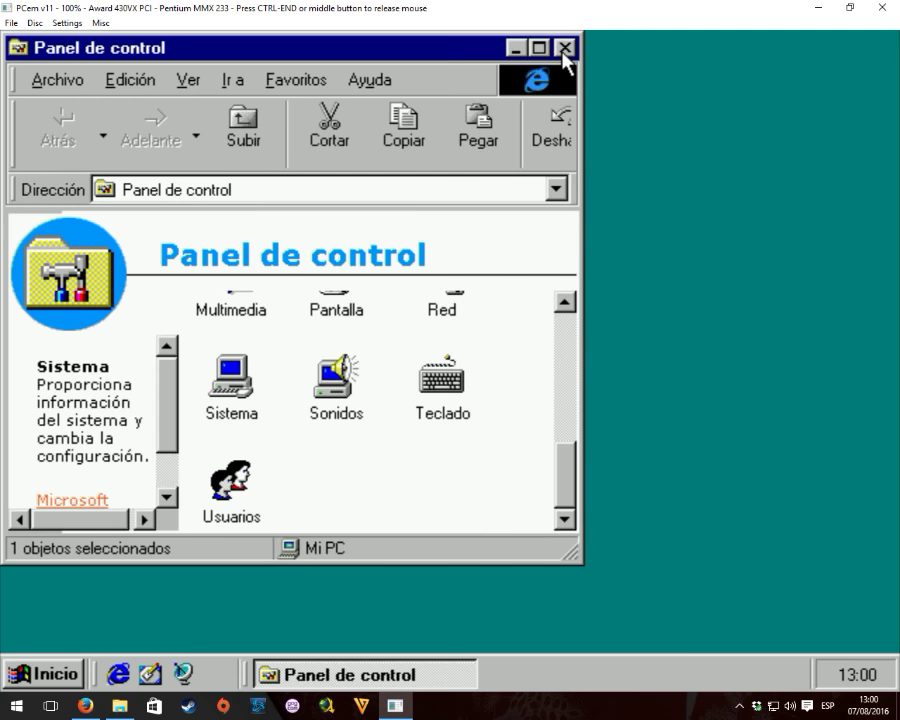
click(565, 48)
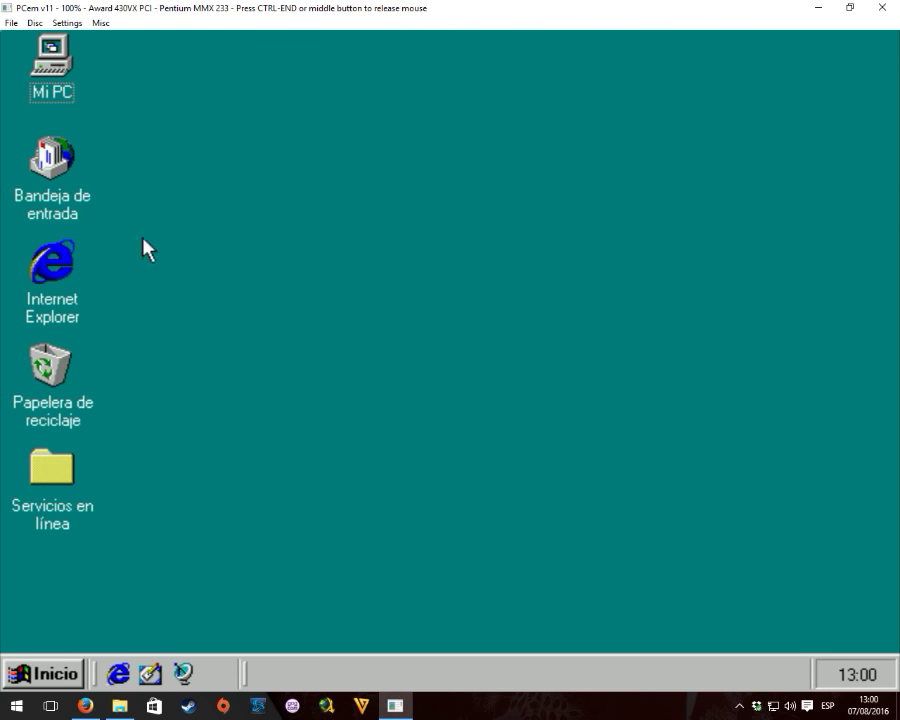
Shut down the emulated Windows 95 system with the apagar el sistema option.
middle_click(280, 334)
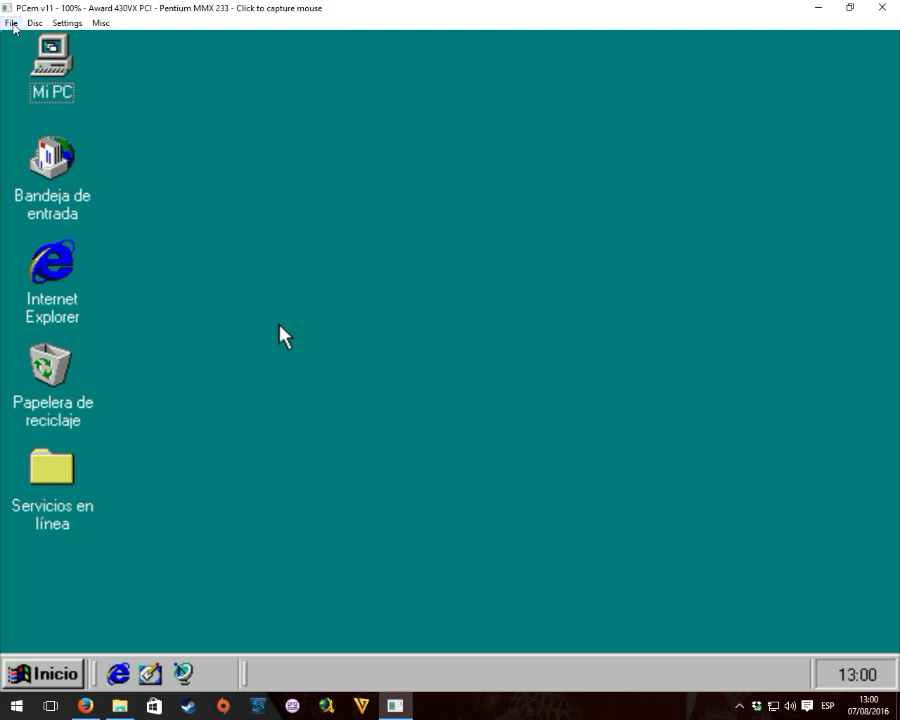
click(396, 402)
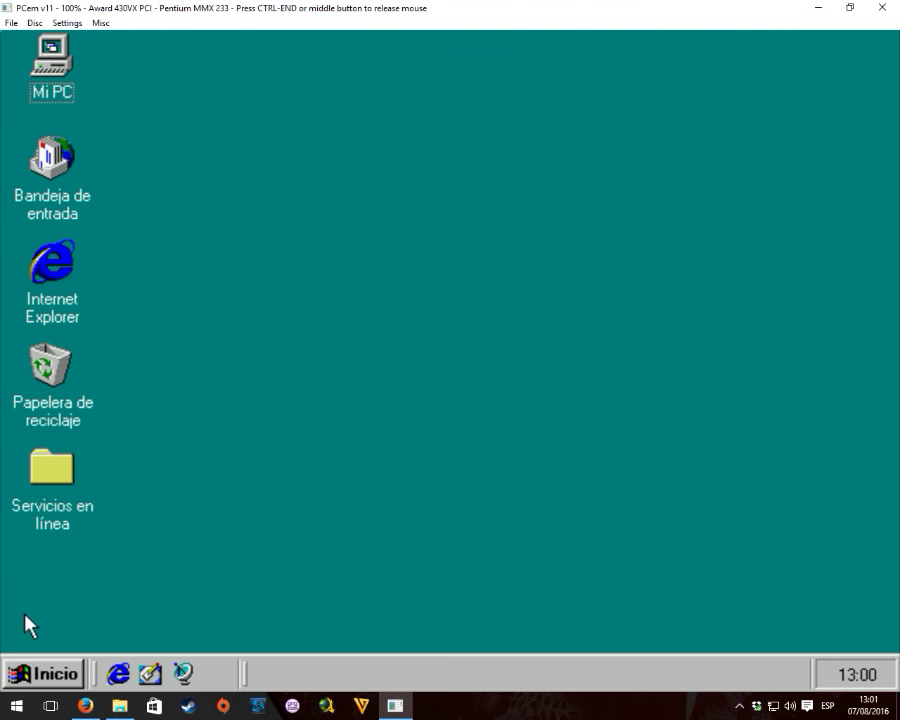
click(38, 671)
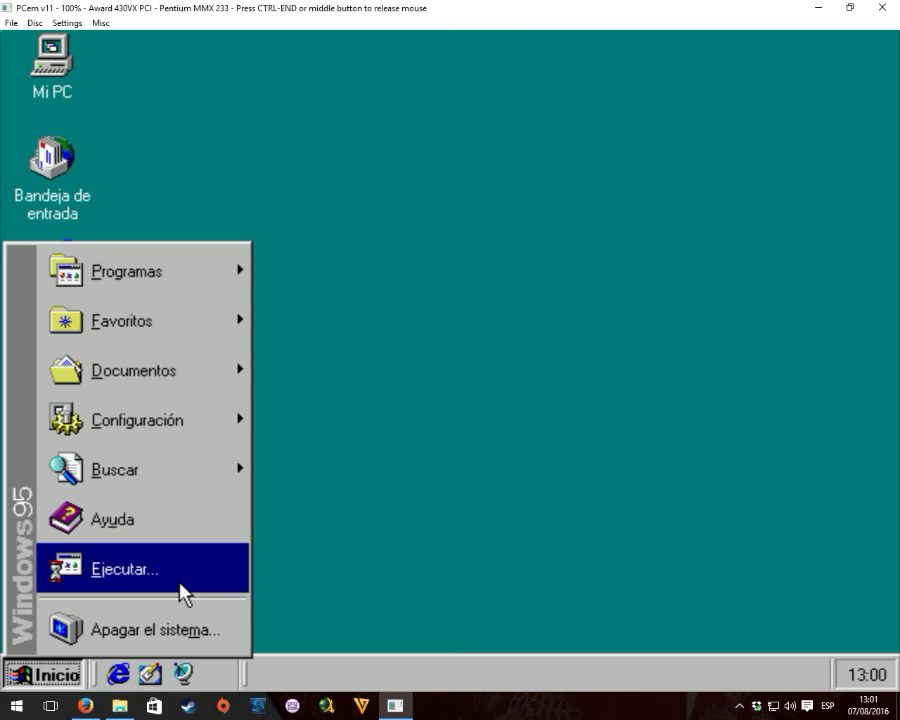
click(185, 632)
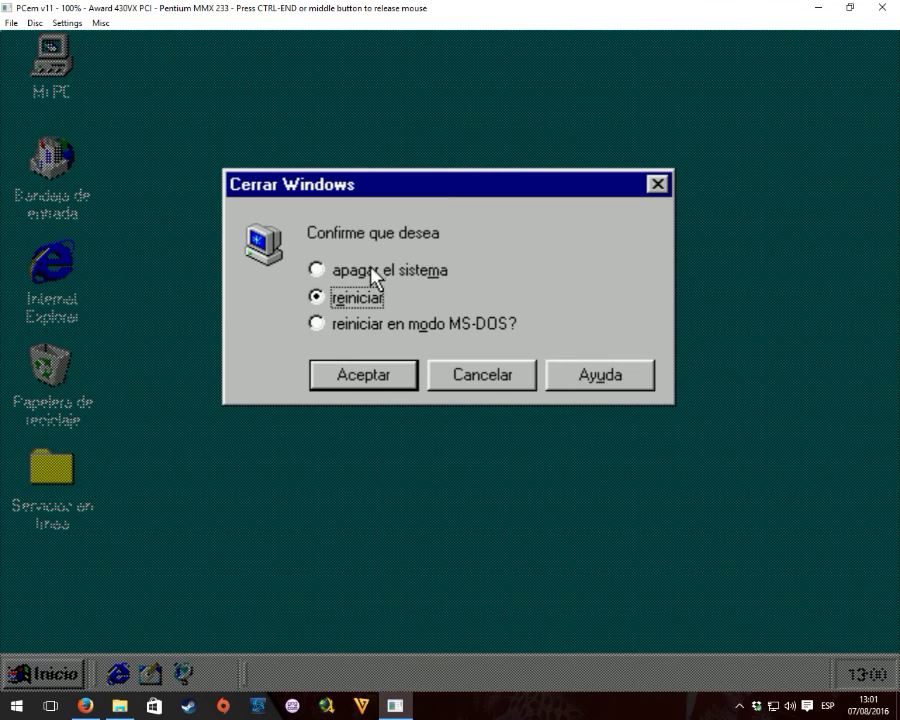
click(372, 270)
click(368, 370)
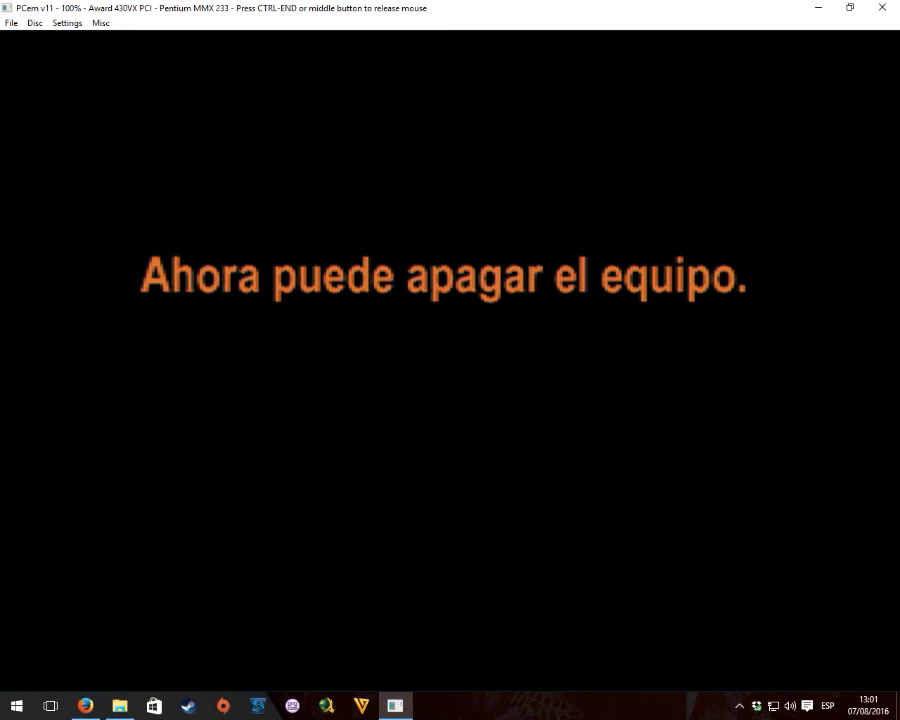
In the PCem machine configuration, set the cache to Infinite and the video speed to Fast VLB/PCI.
key(ctrl+End)
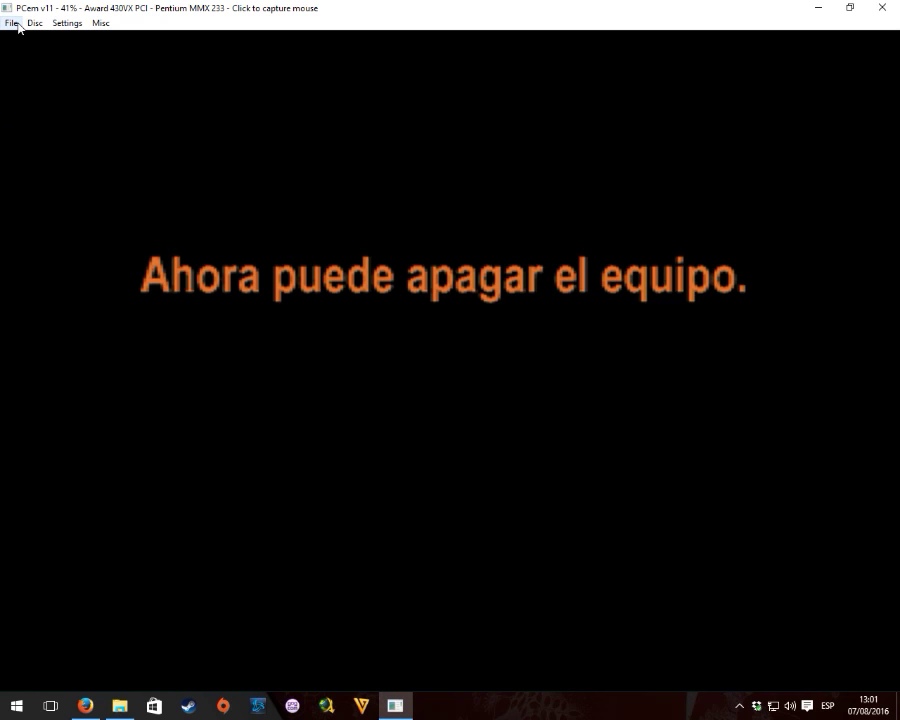
click(66, 22)
click(80, 38)
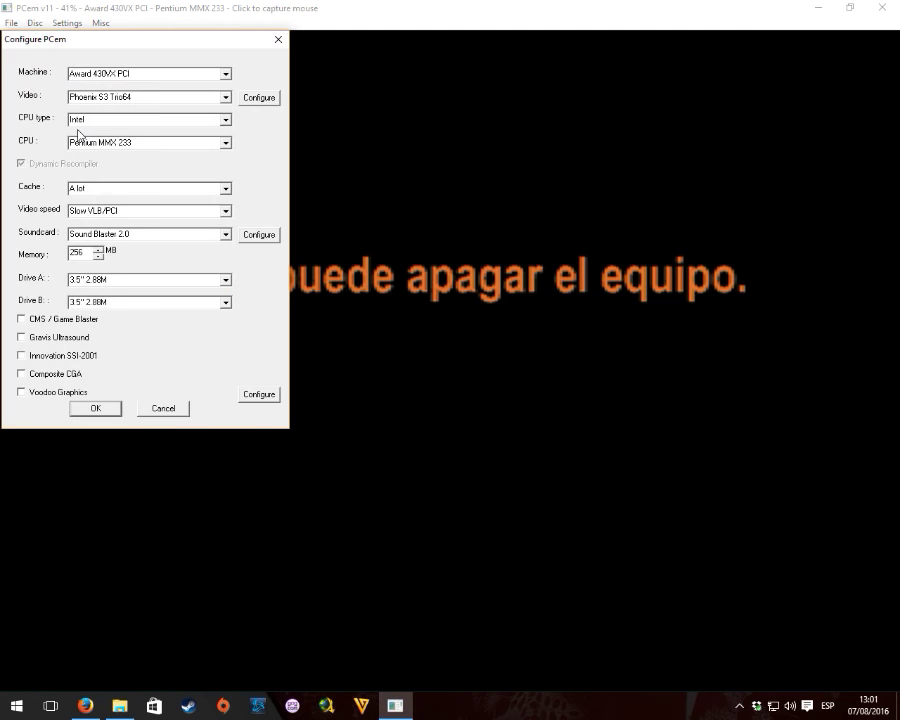
click(227, 190)
click(121, 236)
click(218, 213)
click(90, 264)
Enable Voodoo Graphics and configure it with 4 MB framebuffer memory, 4 MB texture memory and 2 render threads.
click(21, 392)
click(257, 394)
click(226, 96)
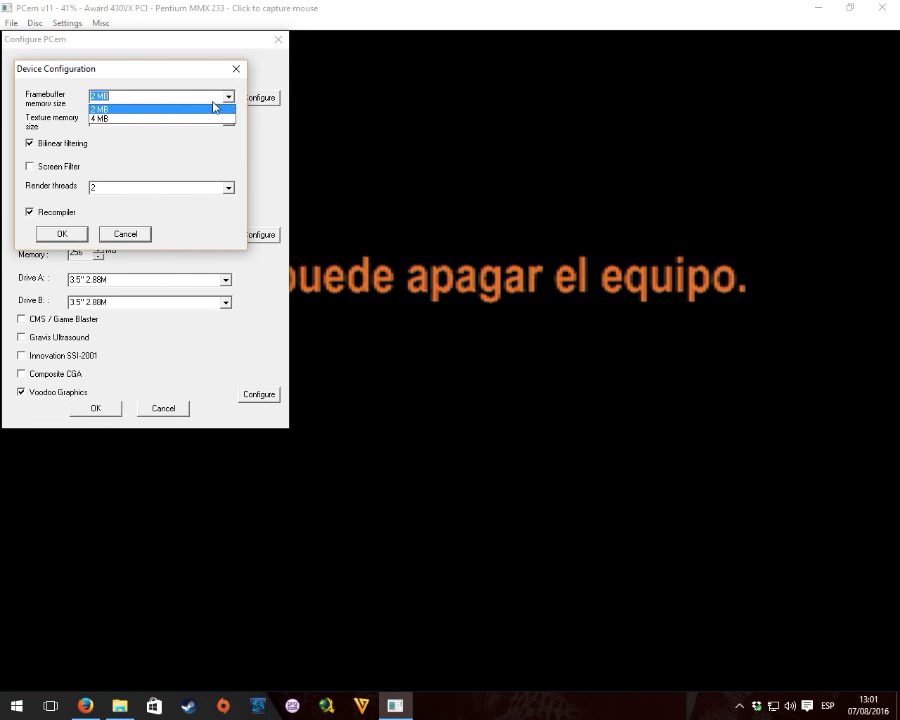
click(187, 118)
click(140, 119)
click(123, 142)
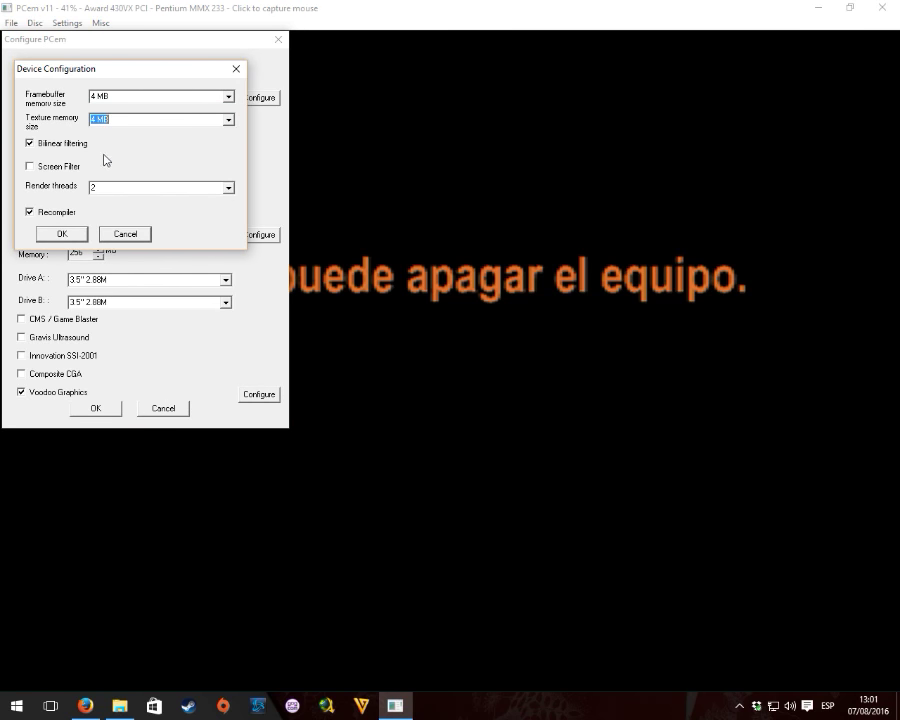
click(221, 187)
click(70, 199)
click(61, 234)
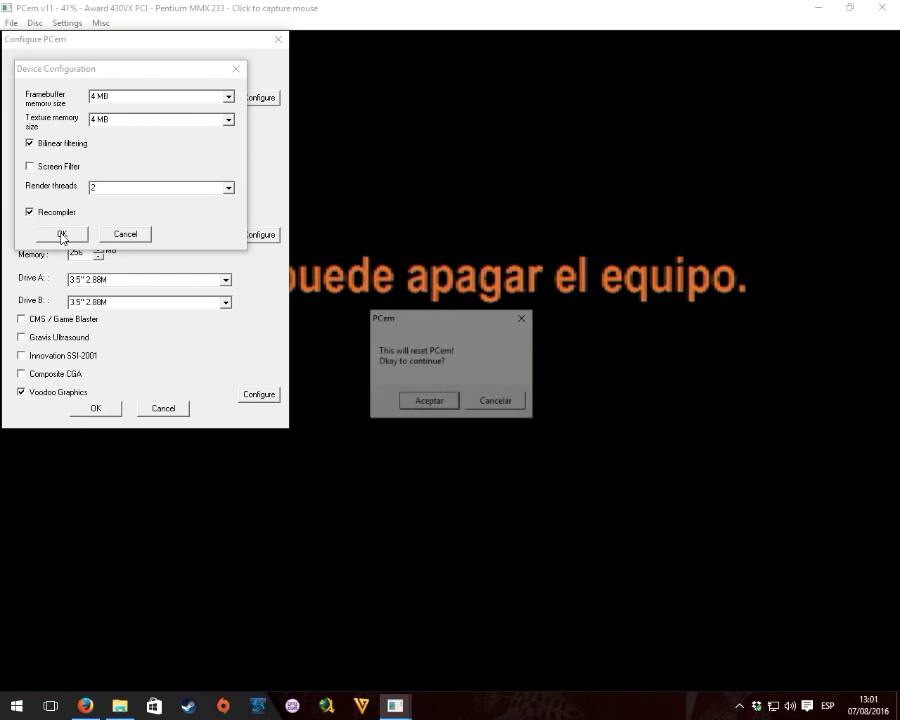
click(411, 403)
Apply the machine configuration, accept the PCem reset and capture the mouse in the restarted Windows 95.
click(96, 408)
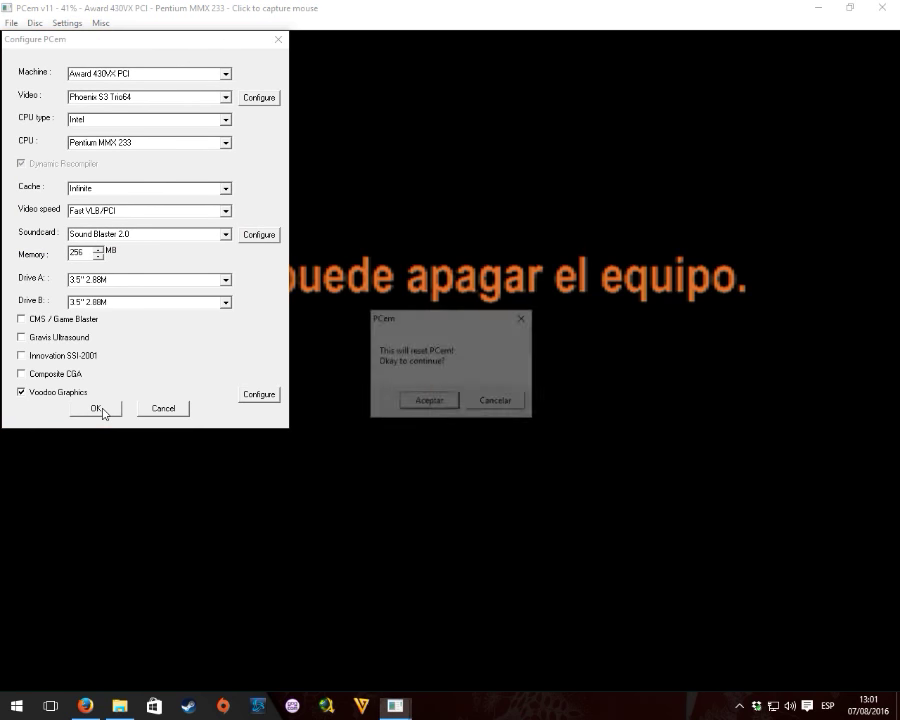
click(420, 403)
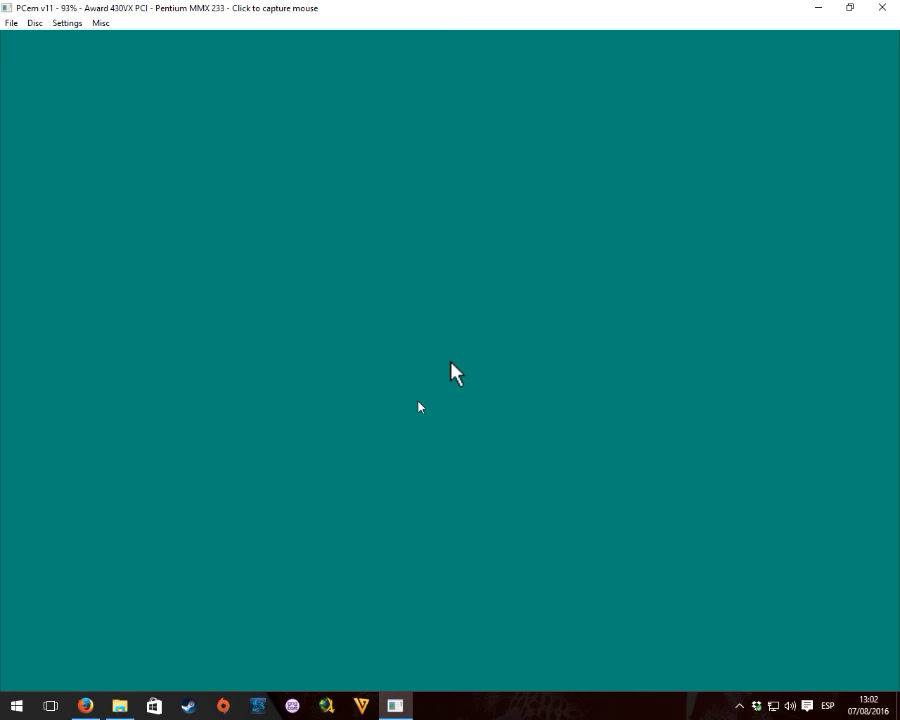
click(418, 405)
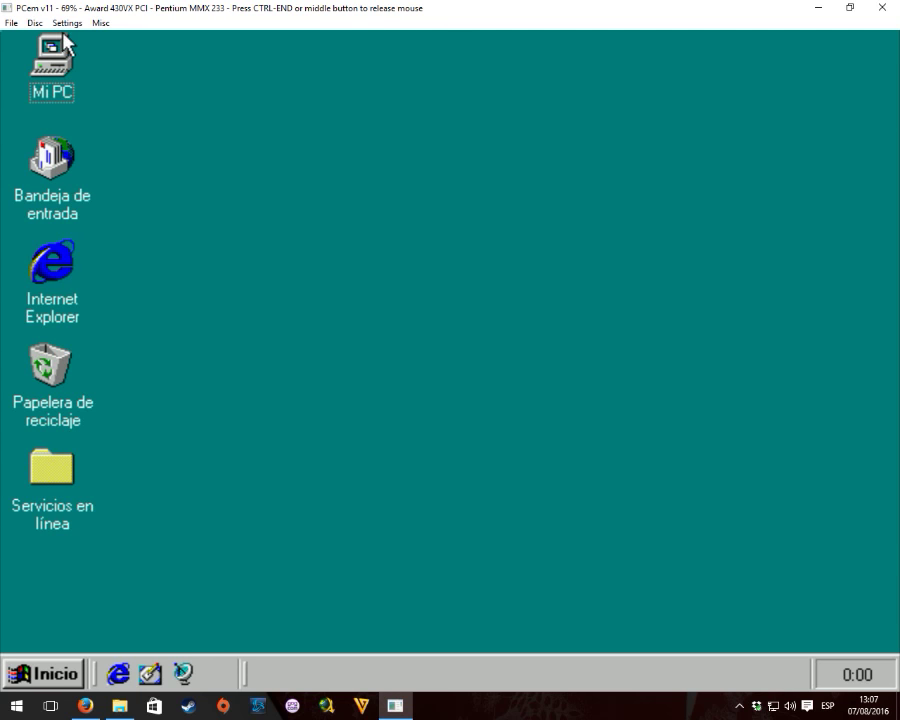
Open the Administrador de dispositivos in the Sistema properties from Panel de control.
click(48, 676)
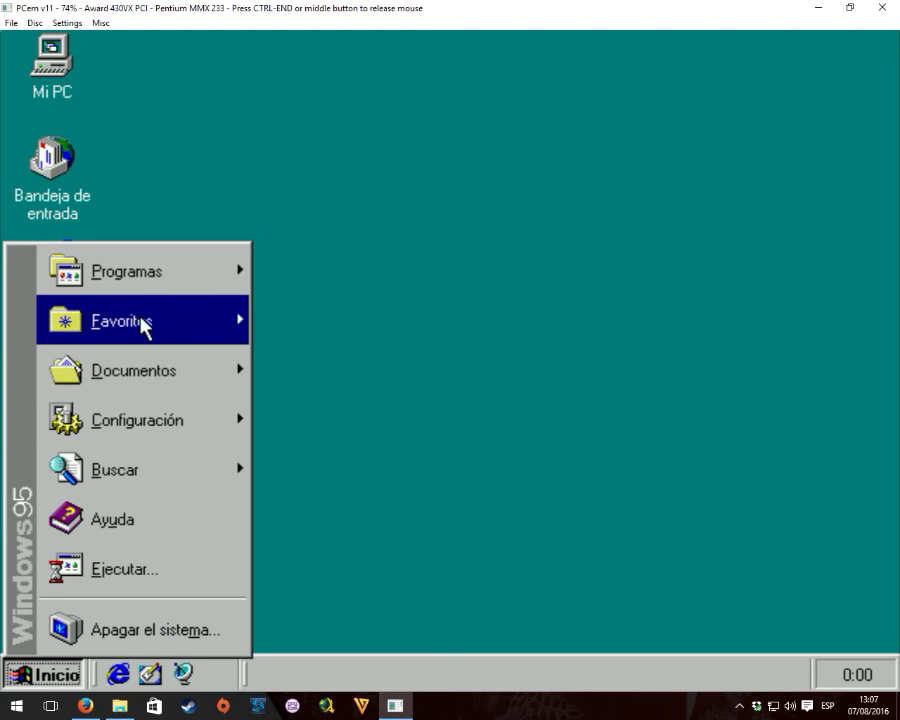
mouse_move(148, 422)
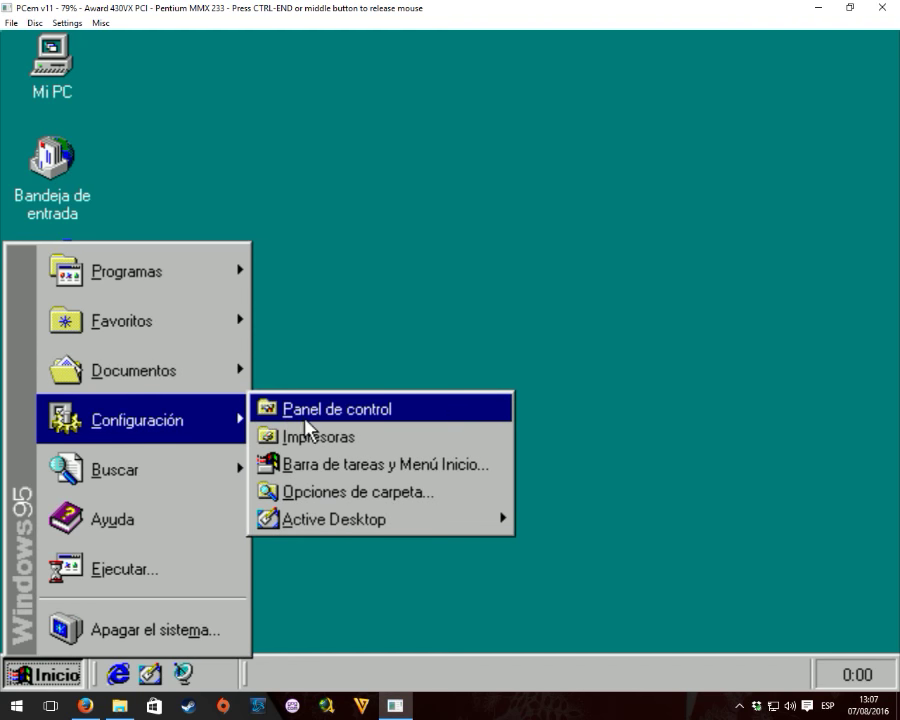
click(312, 405)
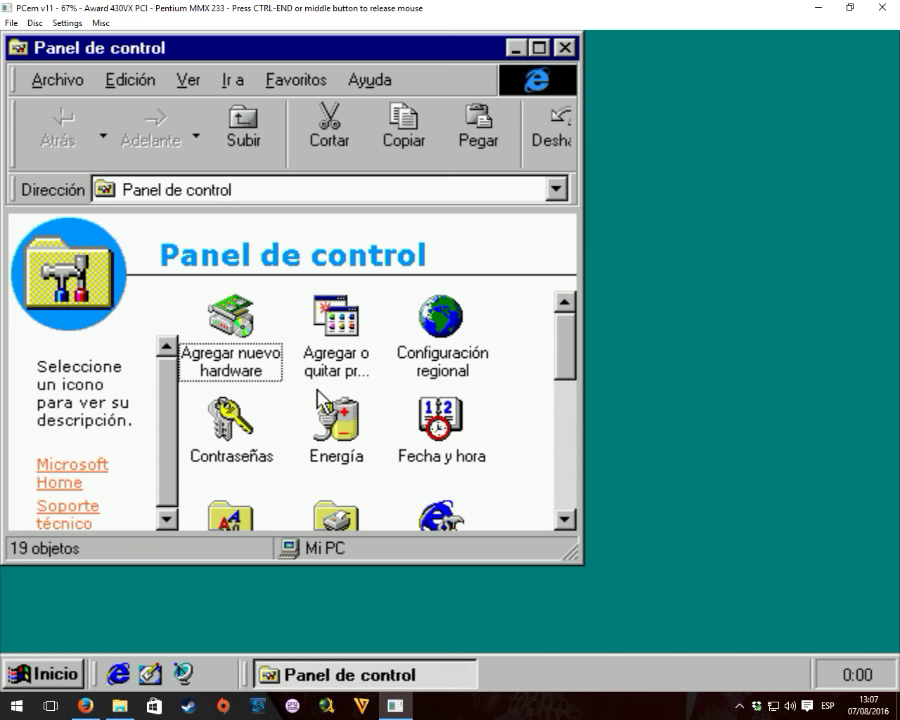
drag(566, 360, 564, 510)
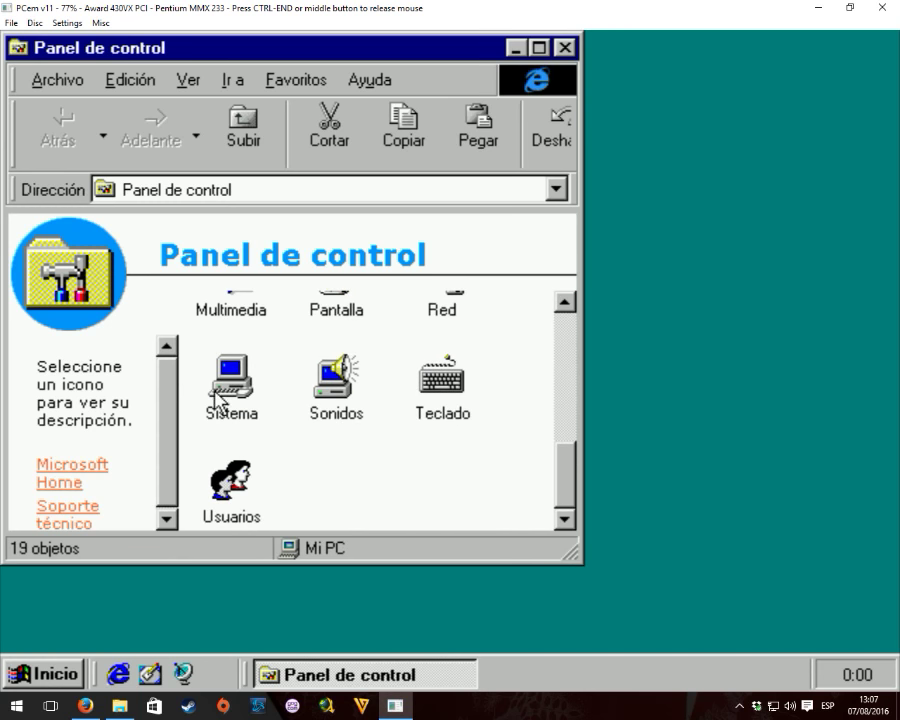
double_click(220, 394)
click(192, 86)
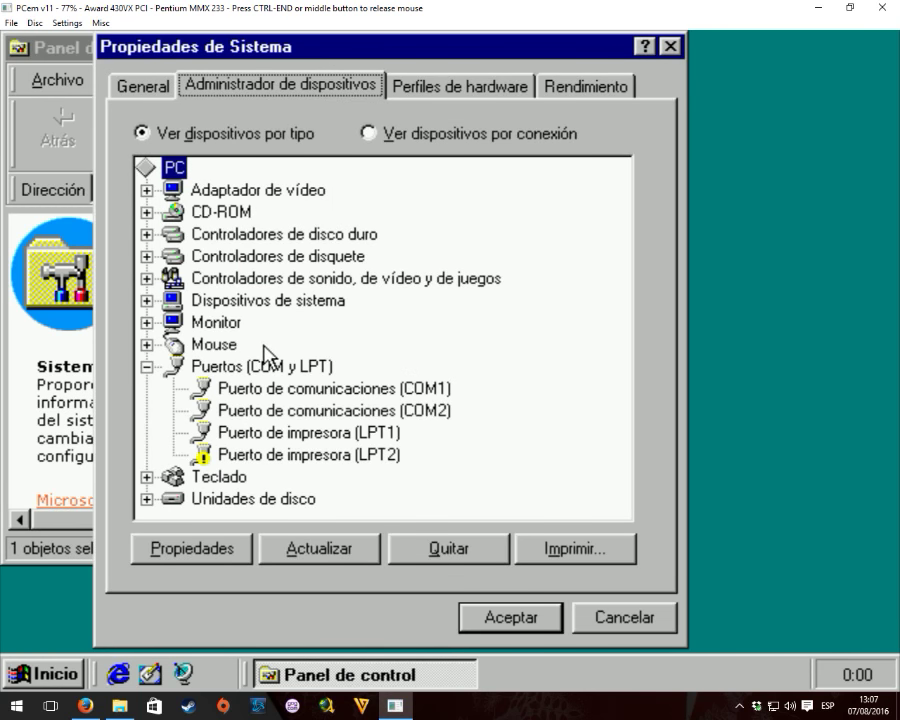
Examine the devices under sound, video and game controllers and under video adapters, then close the system properties.
click(148, 366)
click(147, 279)
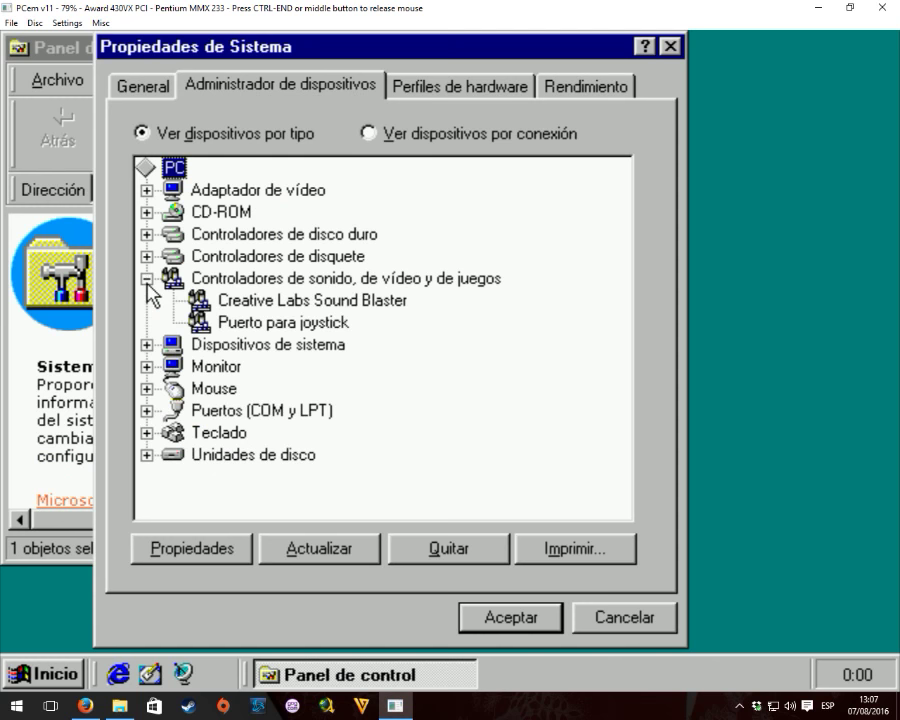
click(147, 189)
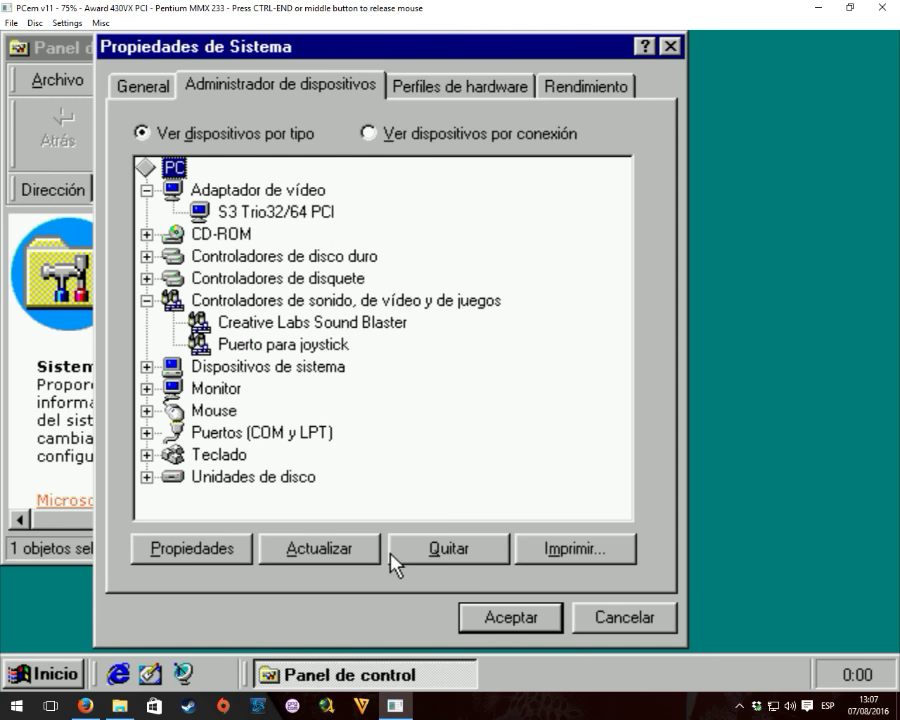
click(488, 615)
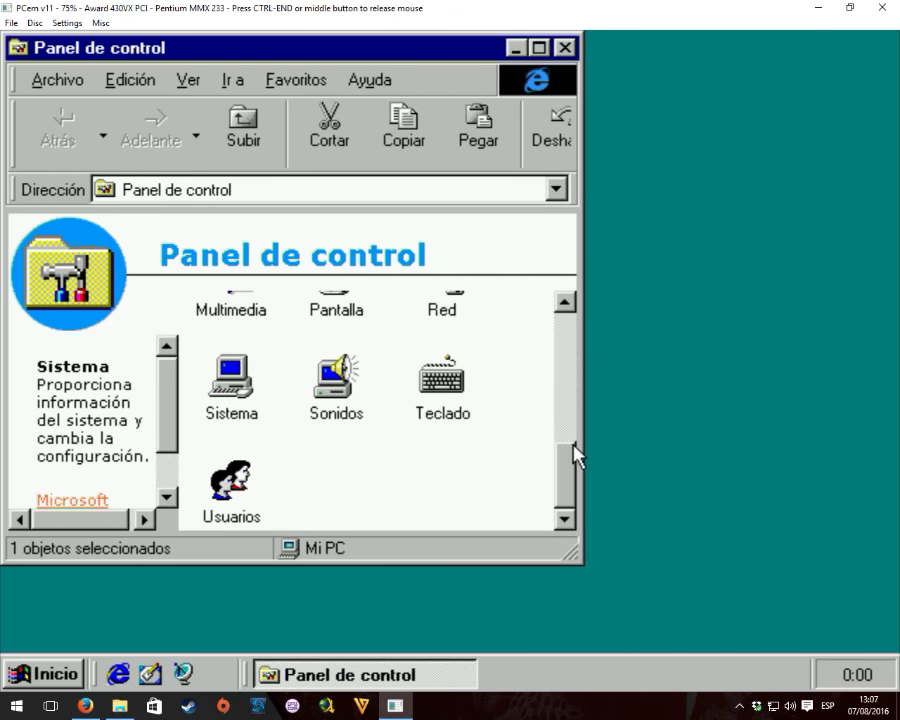
Run the automatic hardware detection with the Agregar nuevo hardware wizard.
drag(566, 475, 413, 301)
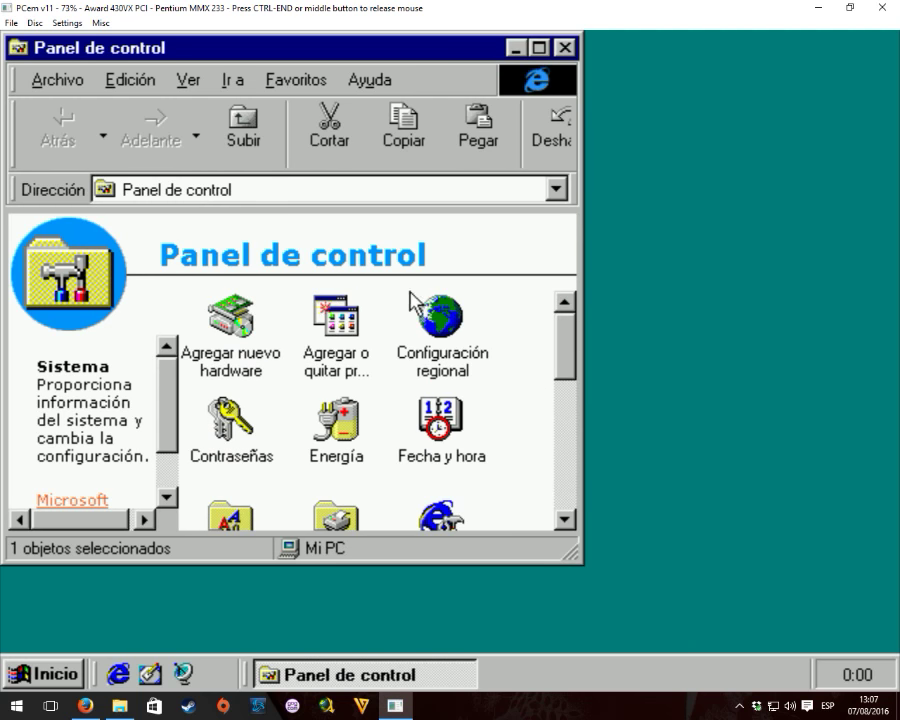
double_click(216, 325)
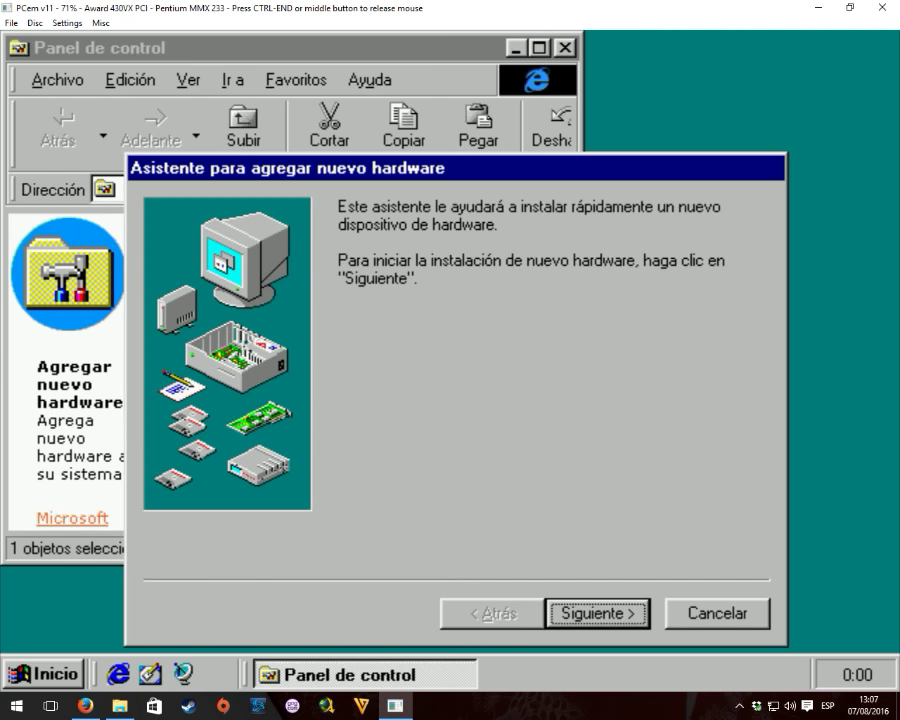
click(608, 613)
click(590, 614)
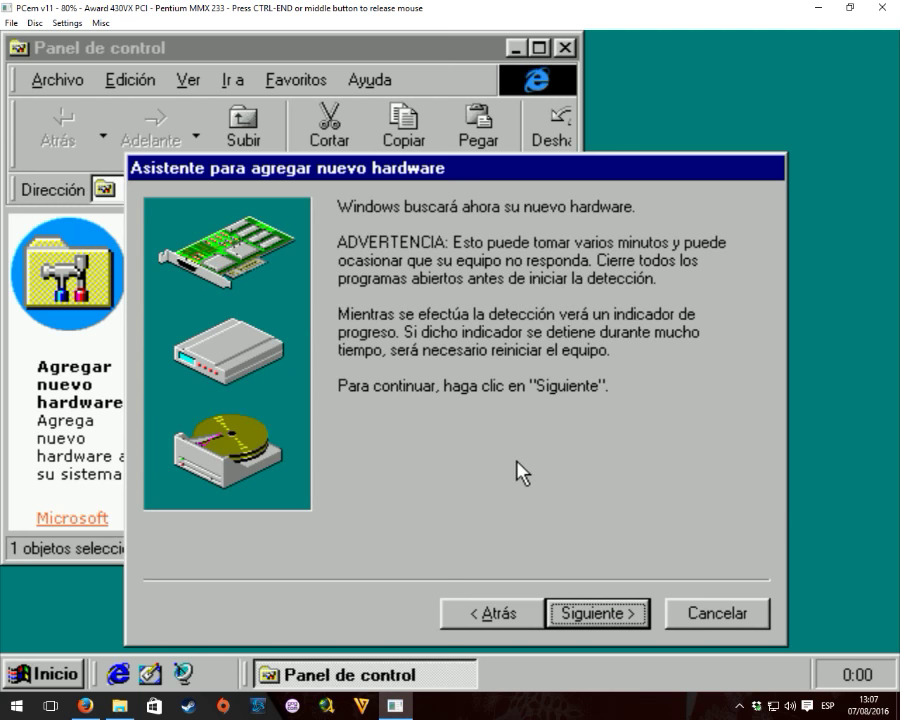
click(592, 614)
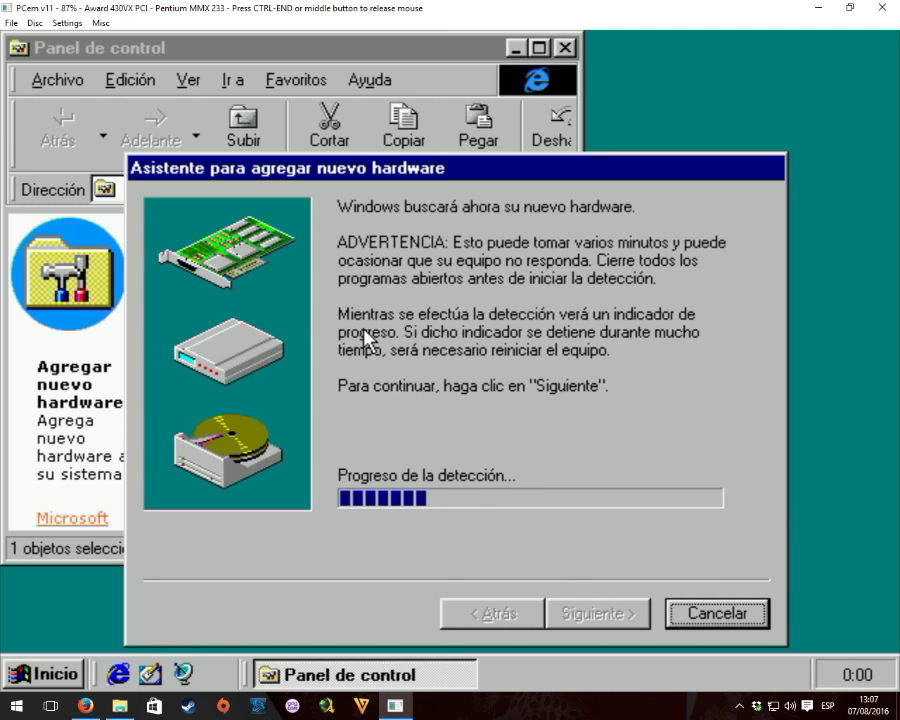
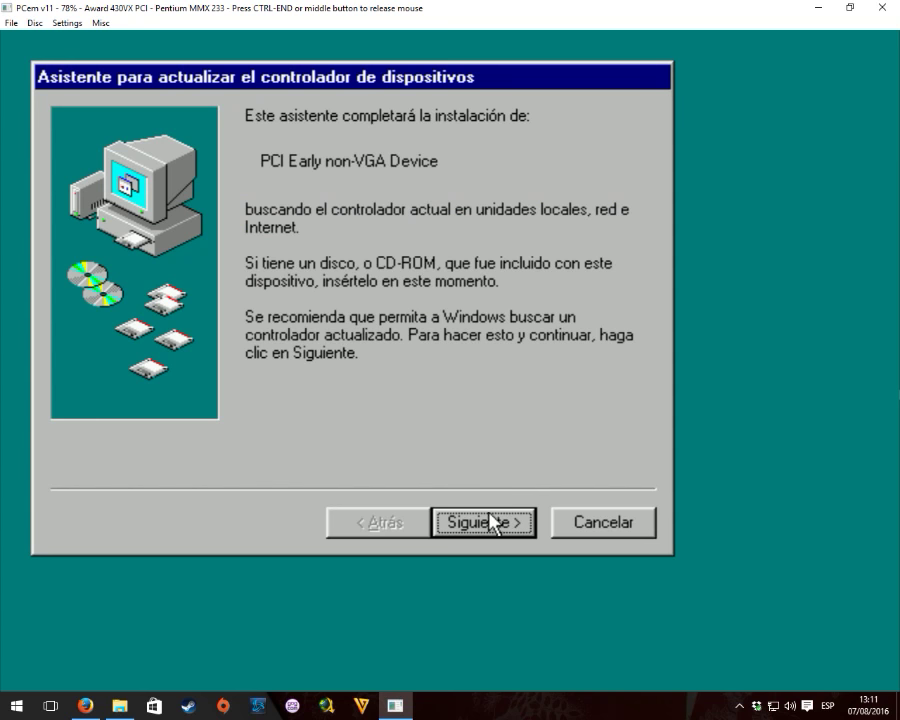
Let the driver update wizard search for a driver for PCI Early non-VGA Device and complete the wizard.
click(489, 522)
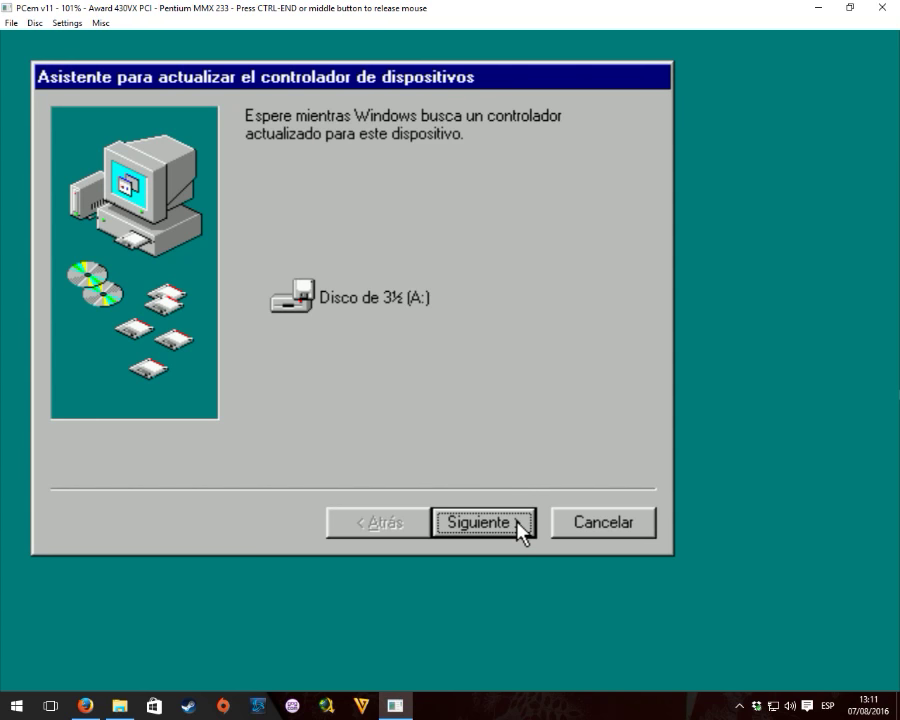
click(519, 524)
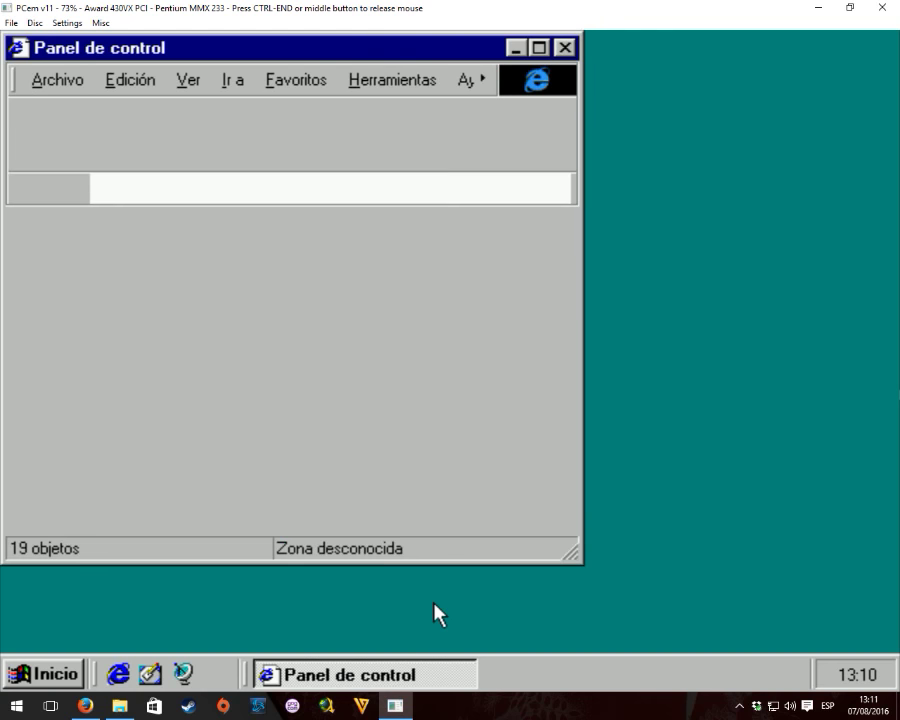
Reopen the Sistema properties from Panel de control and show the Administrador de dispositivos.
drag(575, 355, 573, 482)
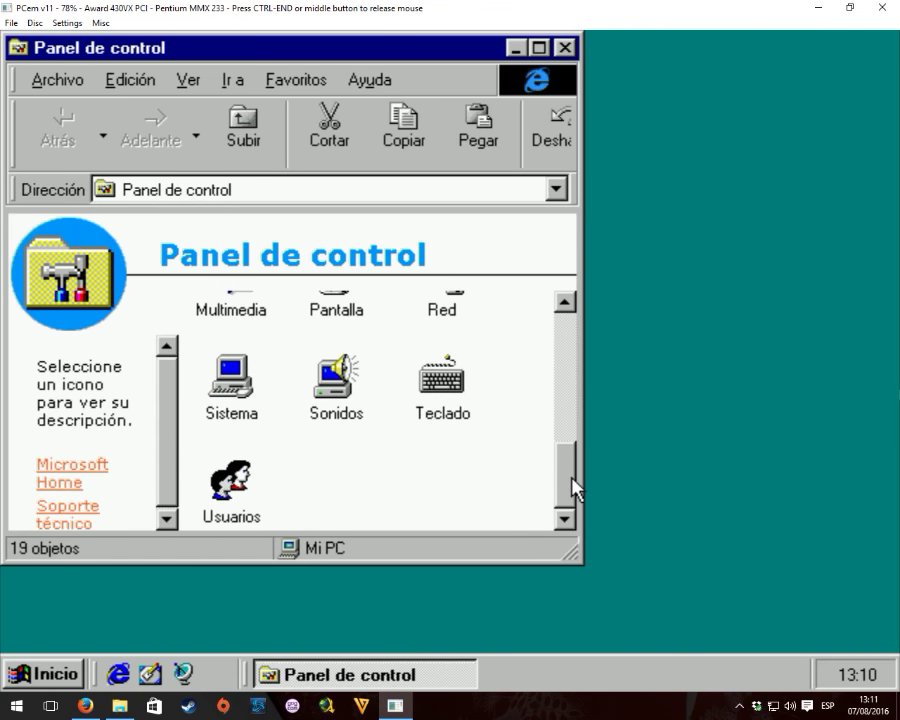
click(232, 393)
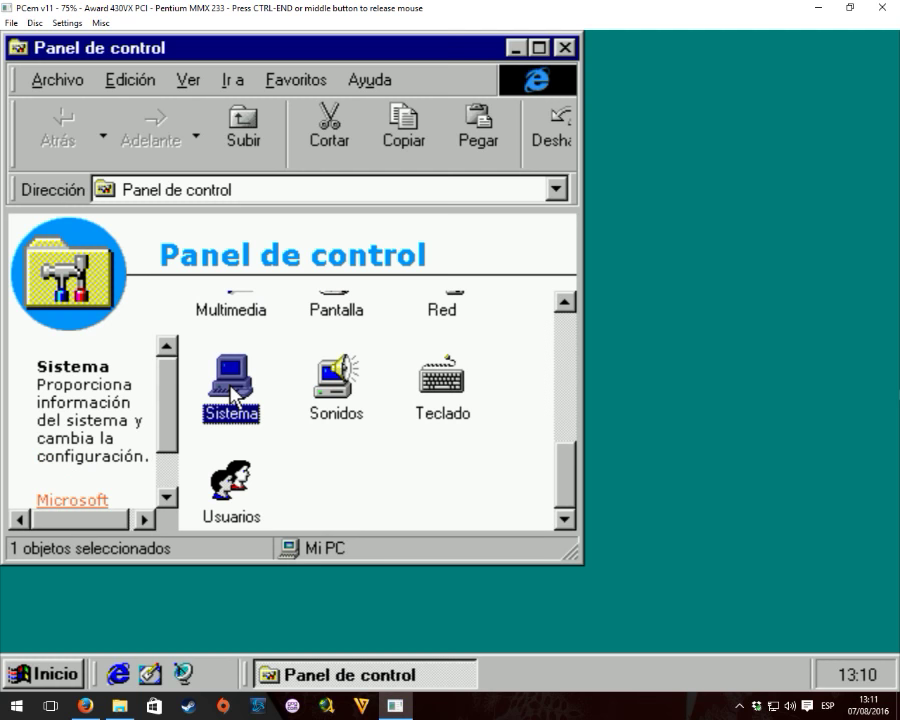
double_click(247, 385)
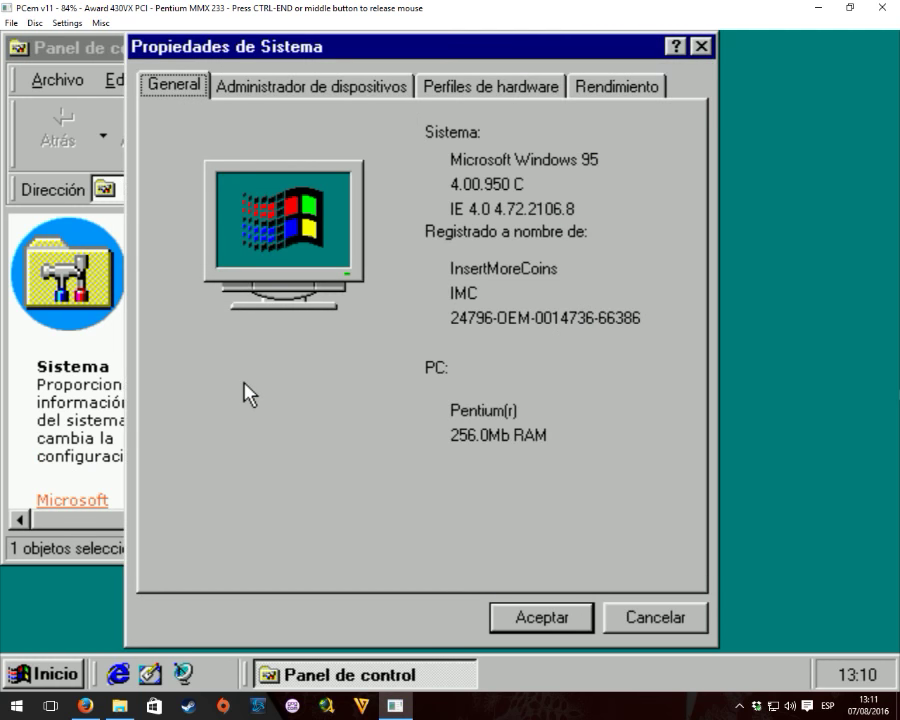
click(335, 82)
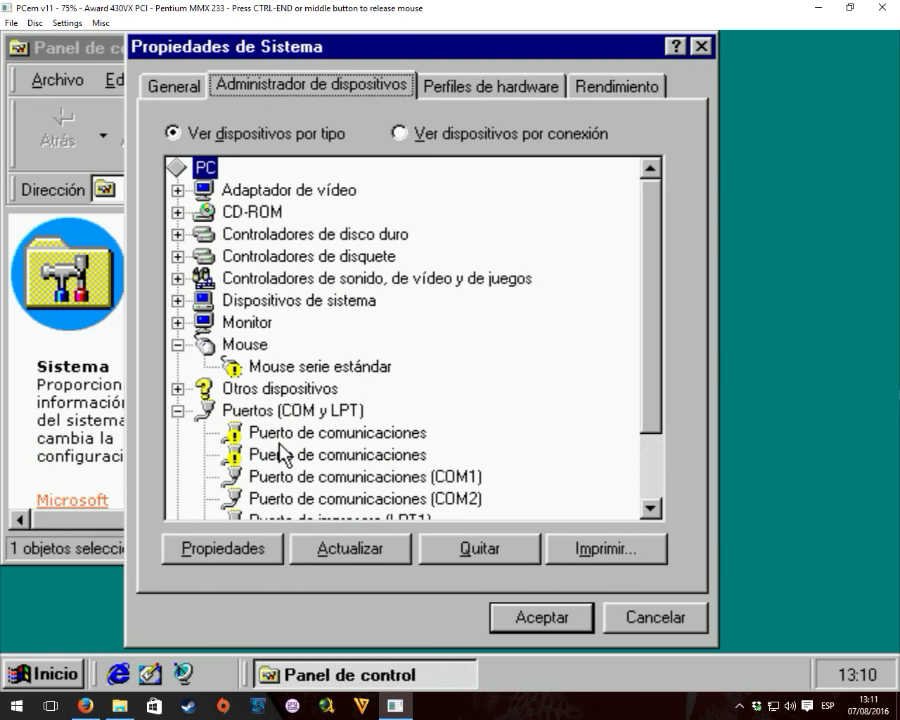
Collapse the Mouse and Puertos categories and examine the devices under sound, video and game controllers and Adaptador de vídeo.
click(178, 344)
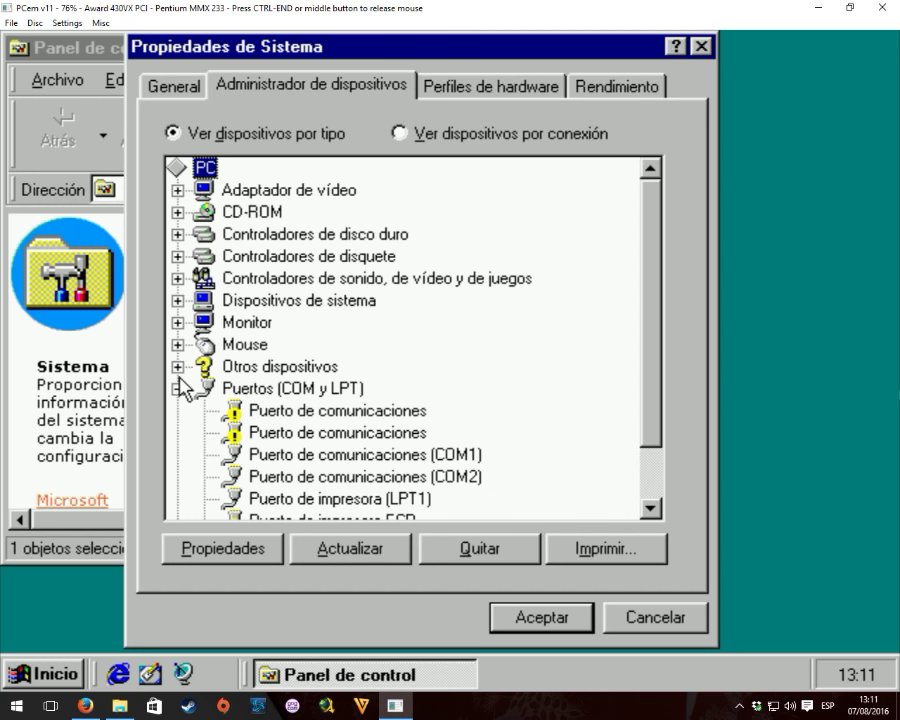
click(178, 388)
click(178, 278)
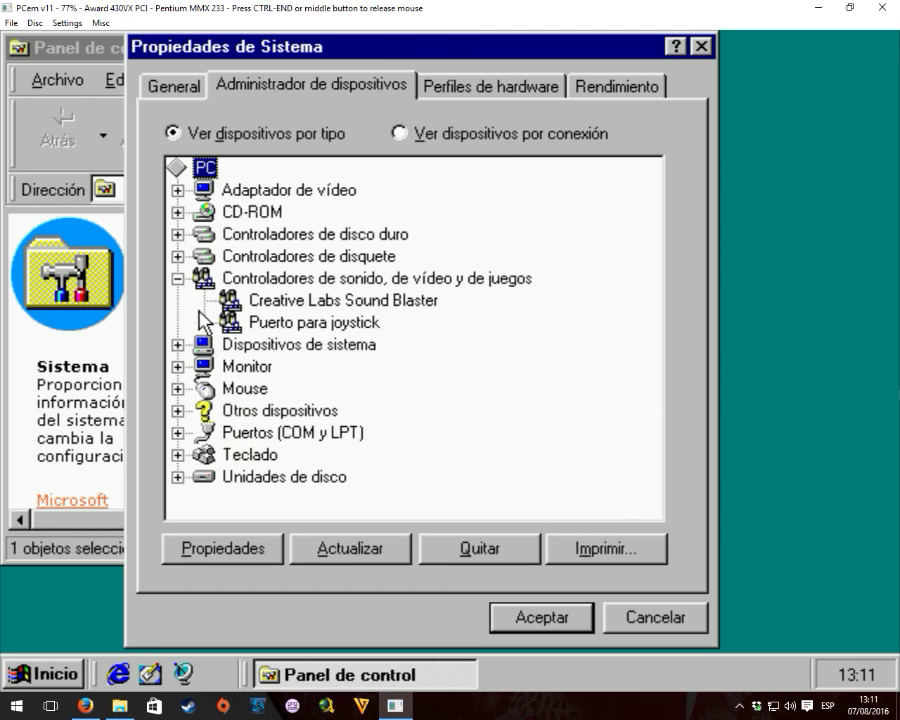
click(178, 189)
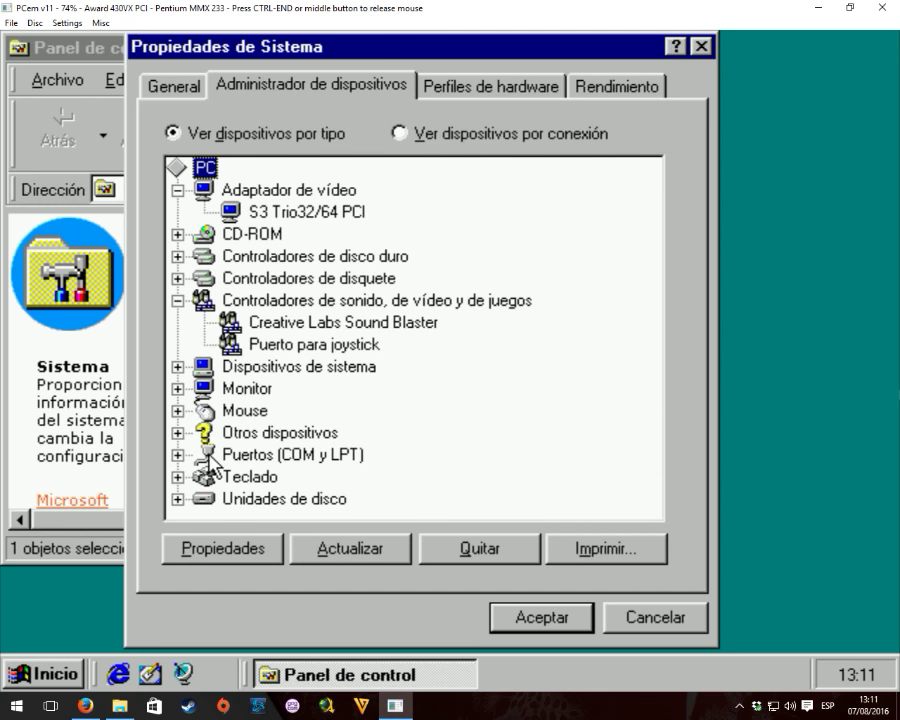
Open the driver properties of PCI Early non-VGA Device under Otros dispositivos and run an automatic search for an updated driver.
click(178, 432)
click(301, 454)
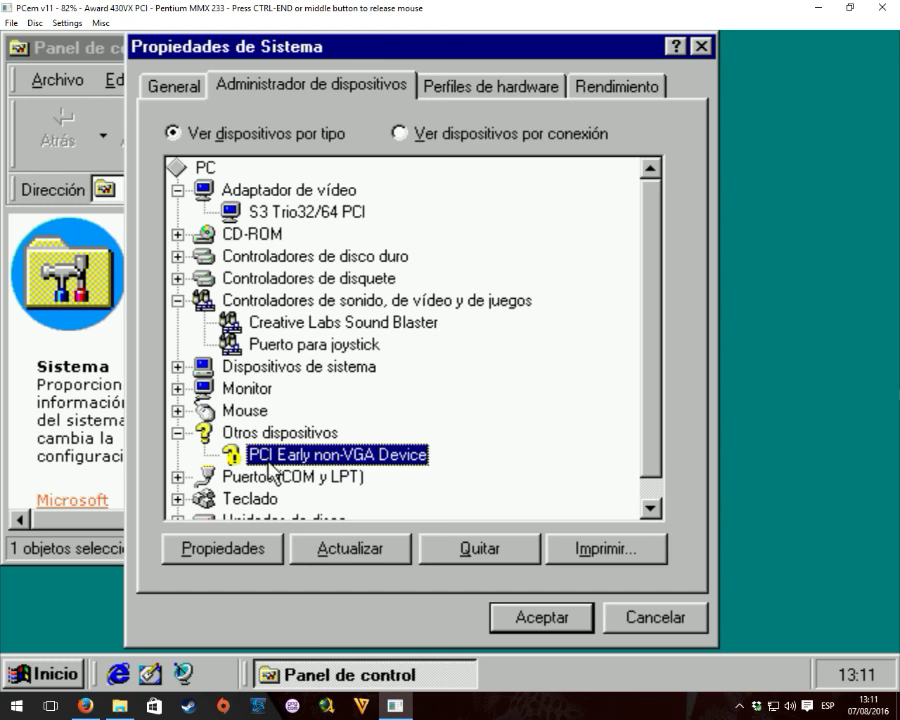
click(224, 560)
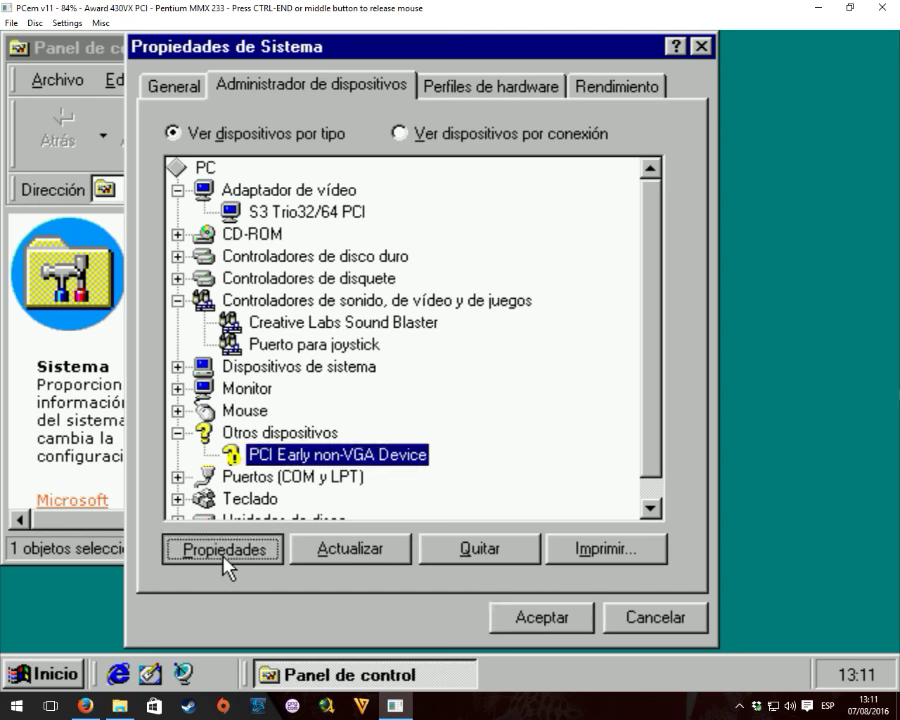
click(294, 87)
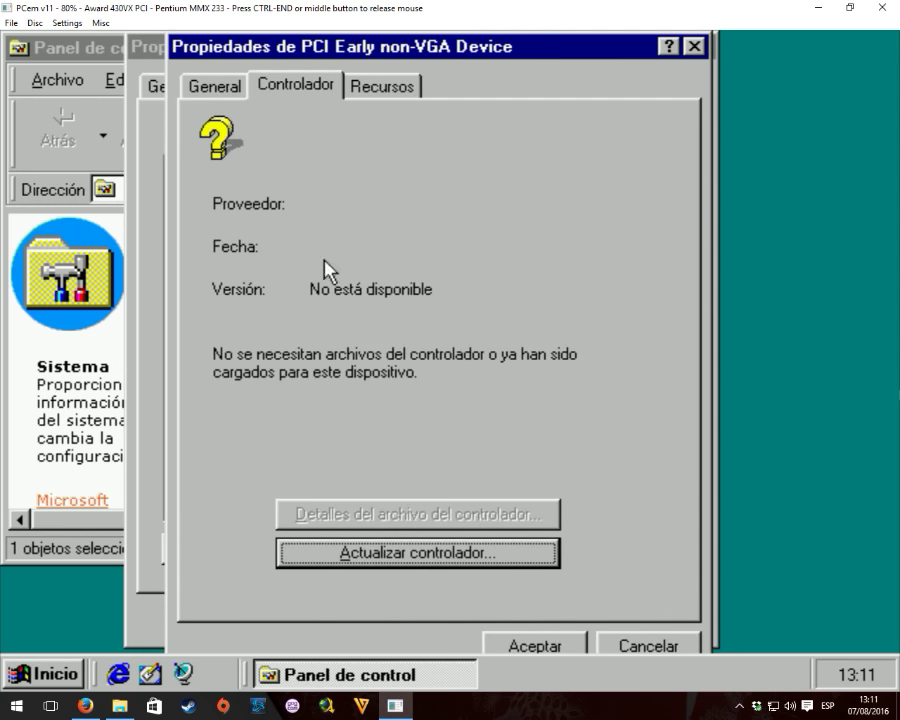
click(397, 562)
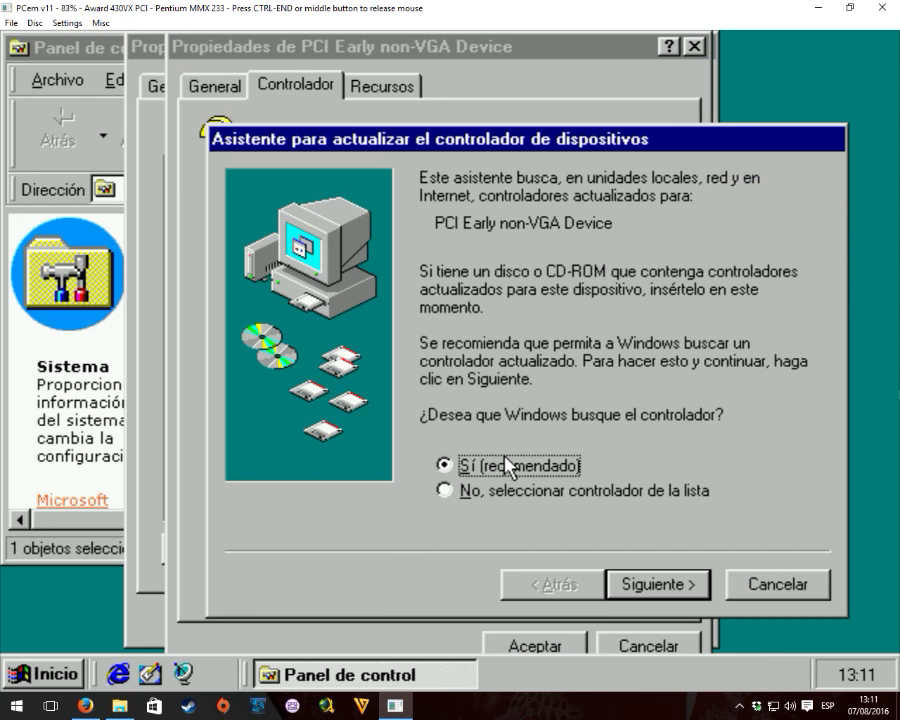
click(640, 588)
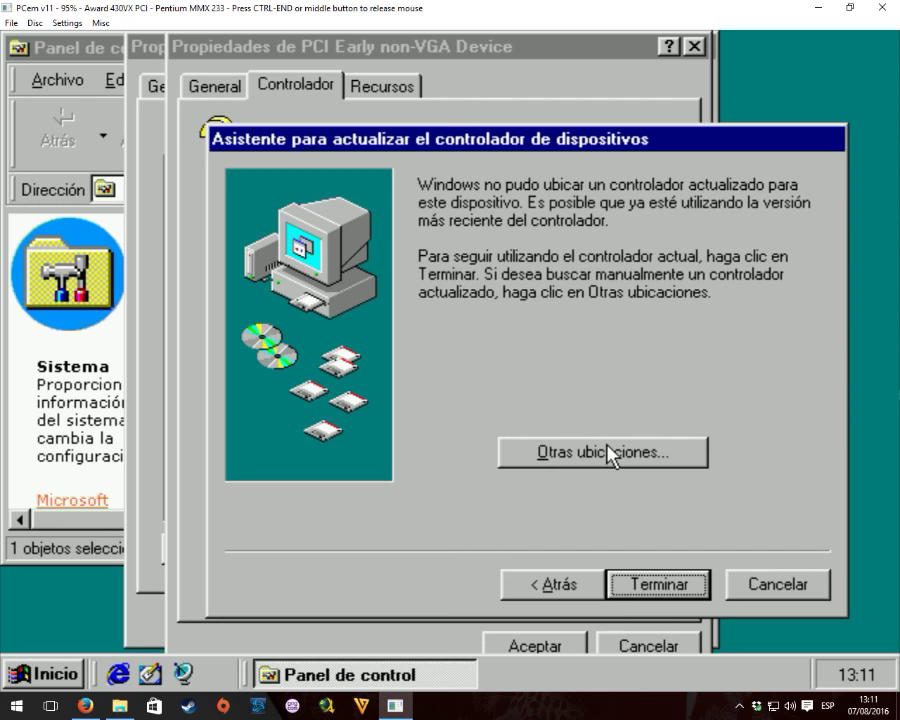
Choose C:\Diamond\Update as the other driver location and finish the wizard with the driver found there.
click(610, 455)
click(757, 327)
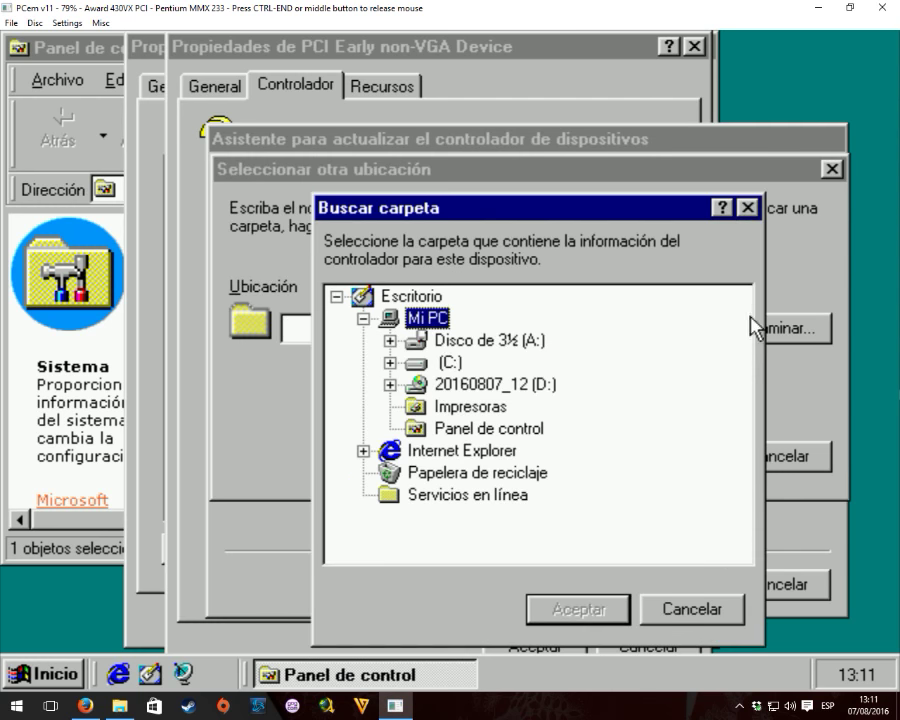
click(391, 362)
click(480, 410)
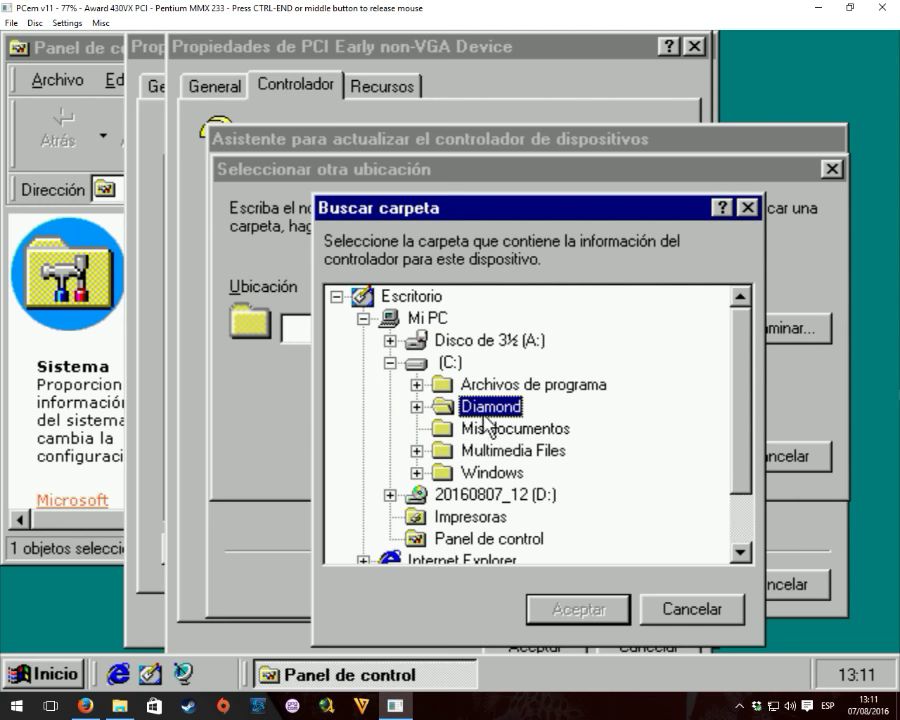
click(416, 407)
click(527, 430)
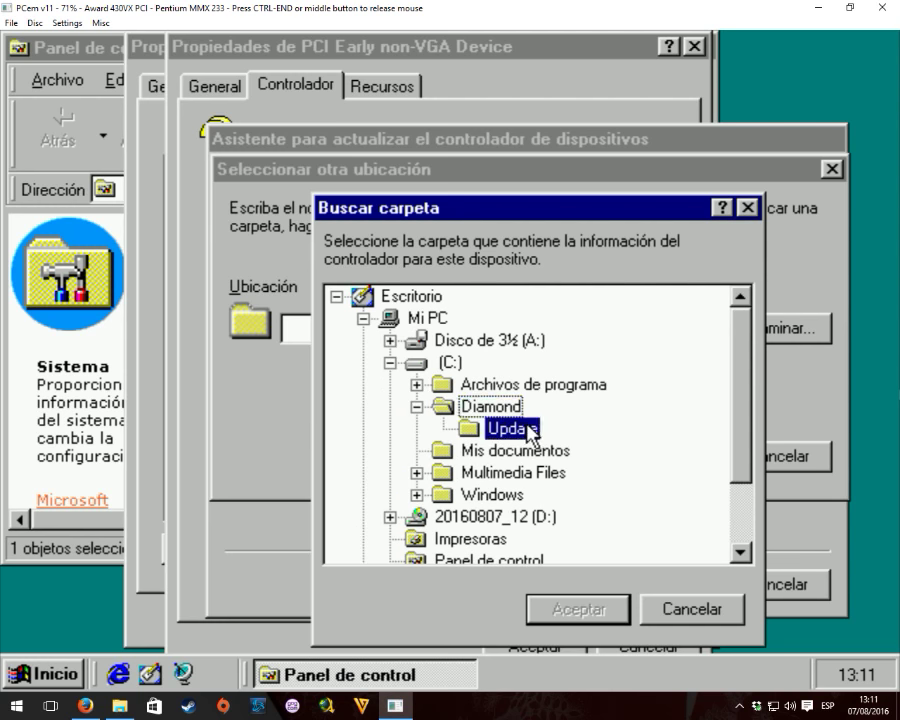
click(575, 608)
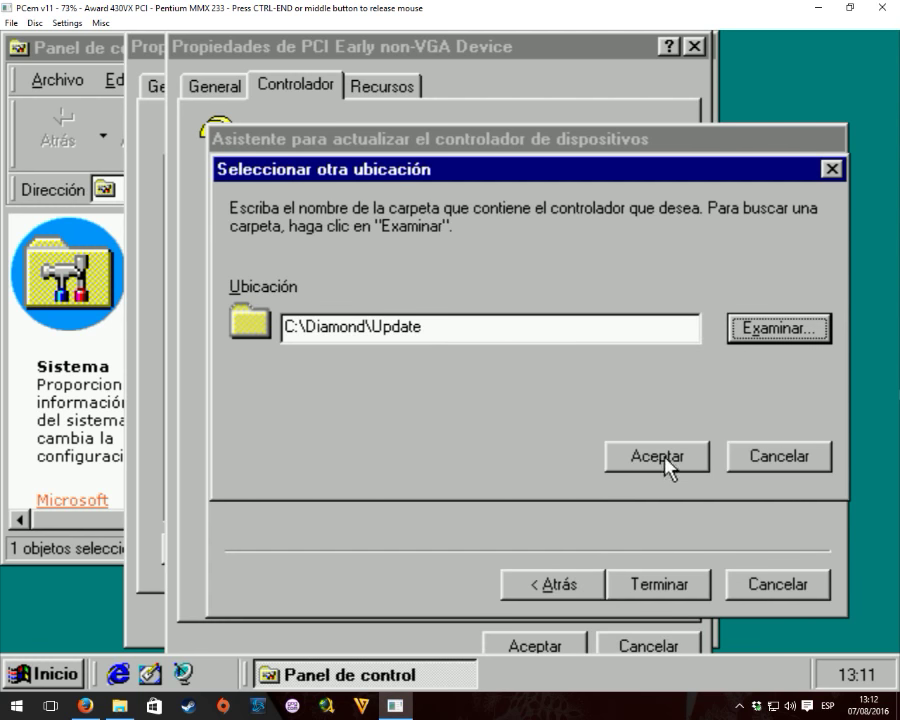
click(664, 455)
click(614, 584)
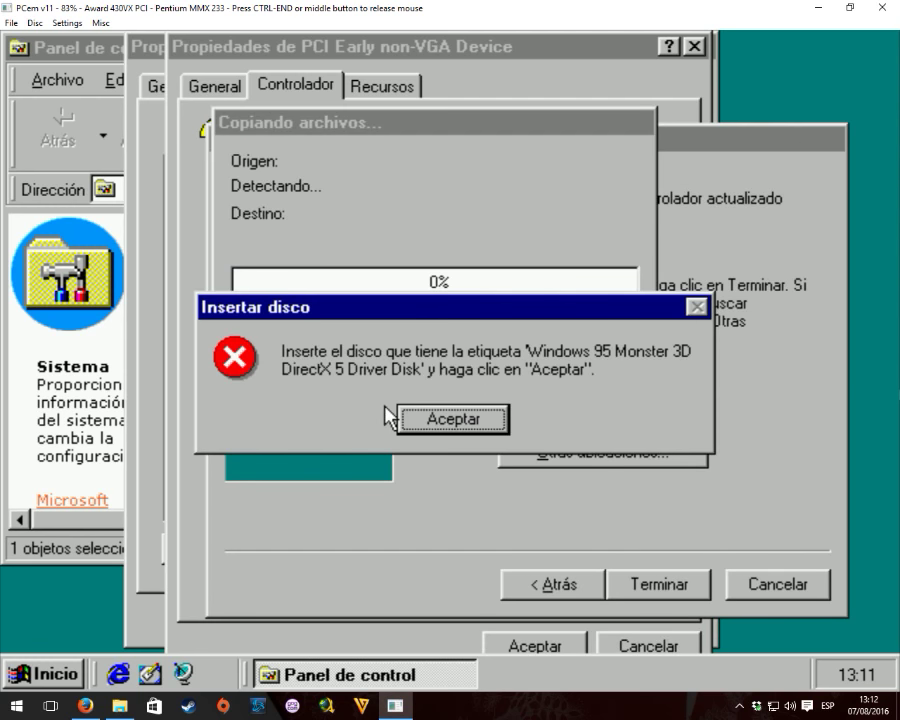
Supply the _MNSTRNF.LOC file for the Monster 3D driver from C:\DIAMOND\UPDATE and accept restarting the computer.
click(454, 424)
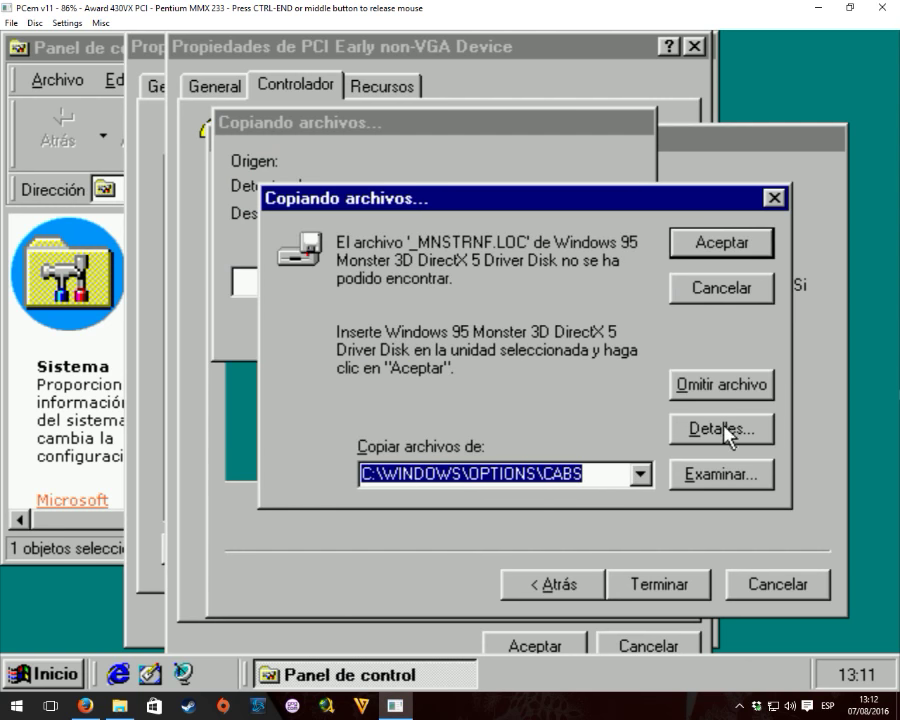
click(727, 483)
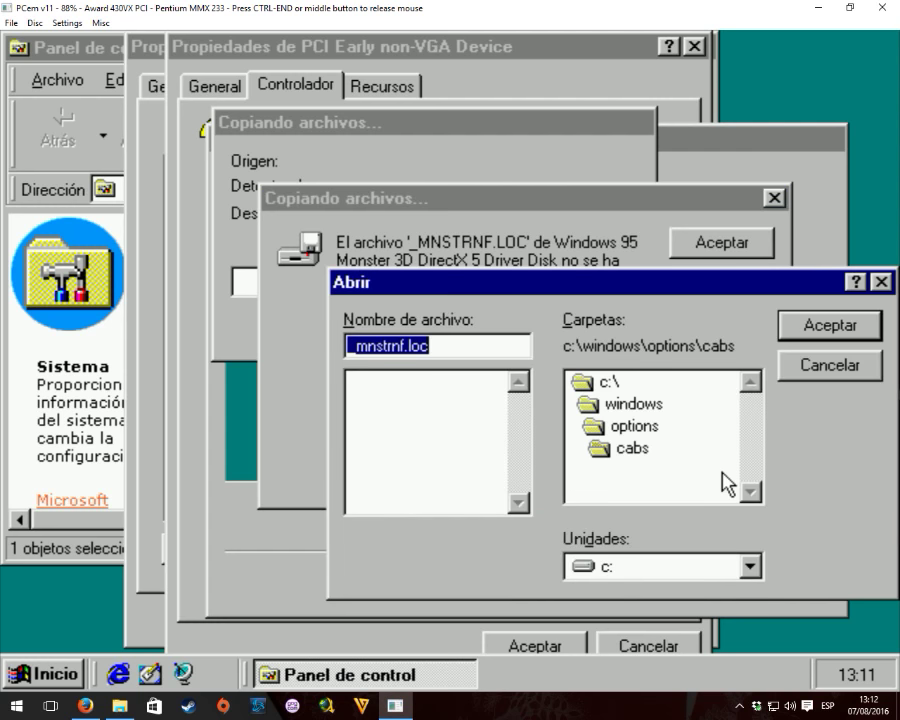
double_click(604, 383)
double_click(617, 427)
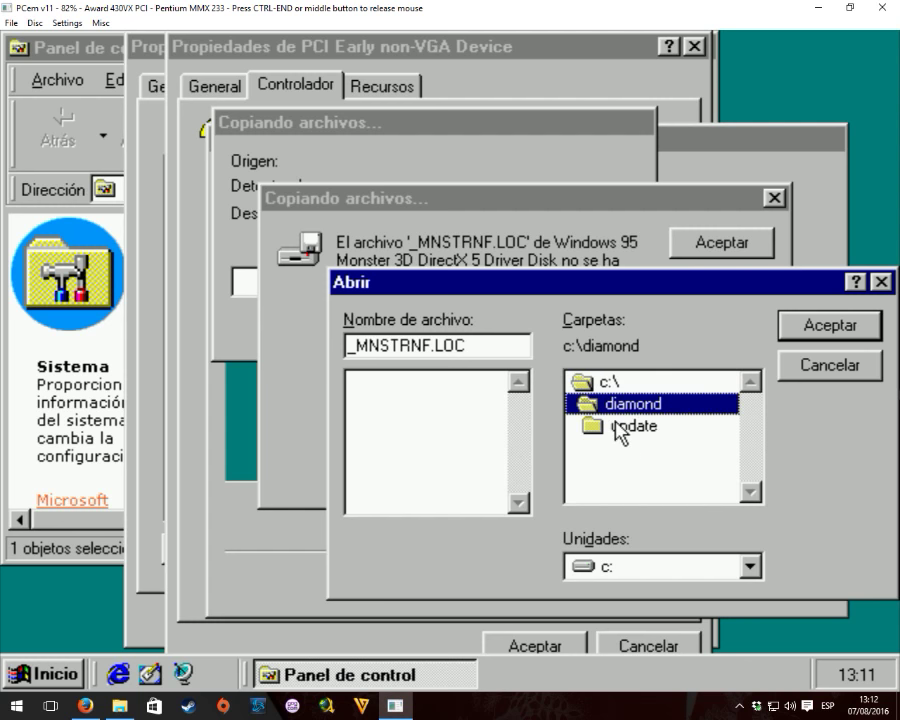
double_click(621, 436)
click(808, 327)
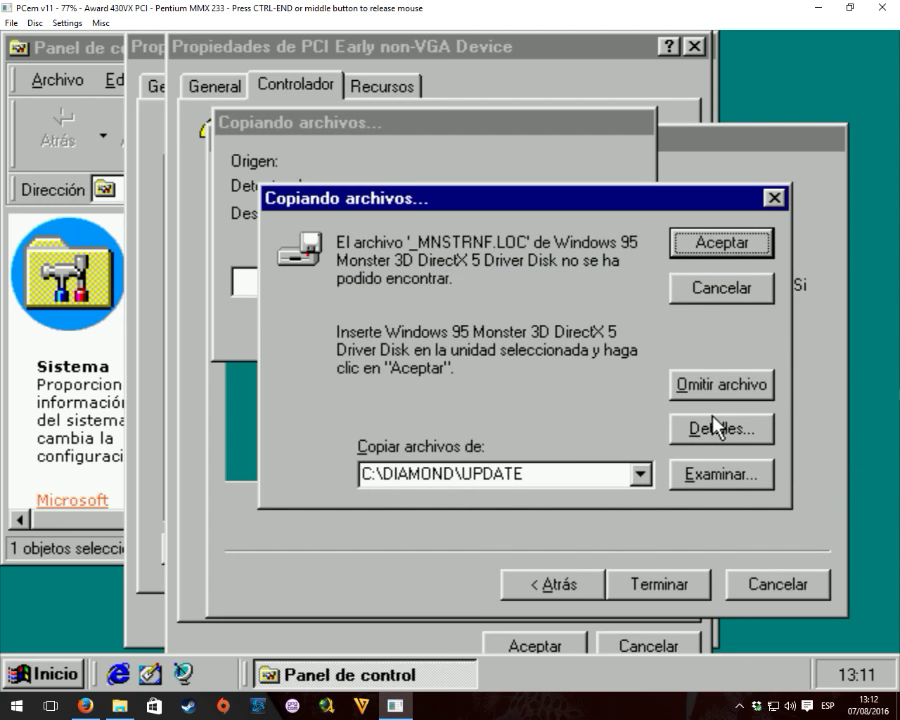
click(713, 246)
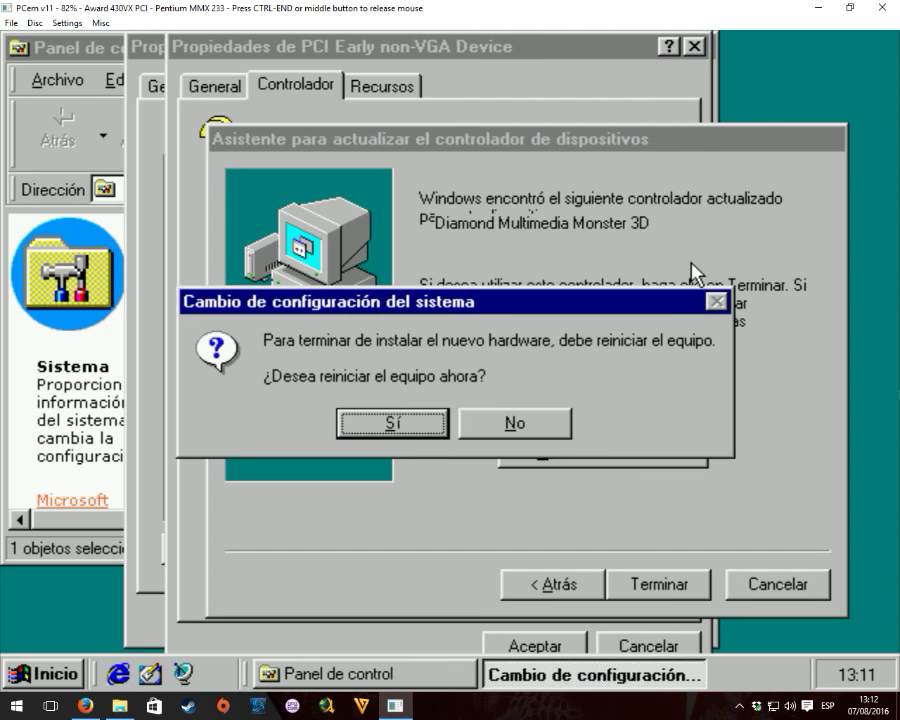
click(392, 423)
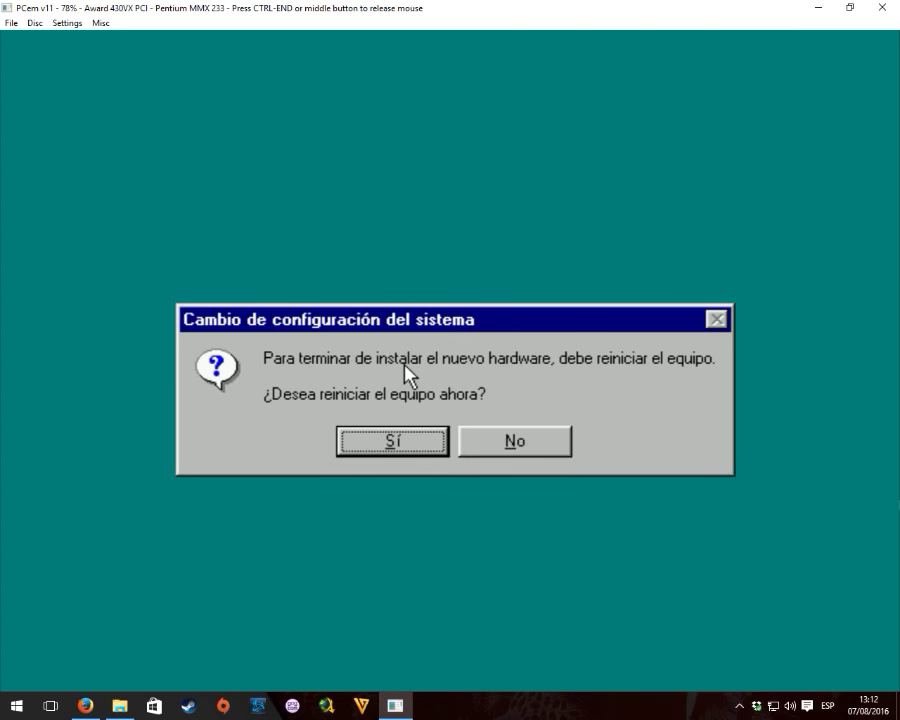
click(401, 452)
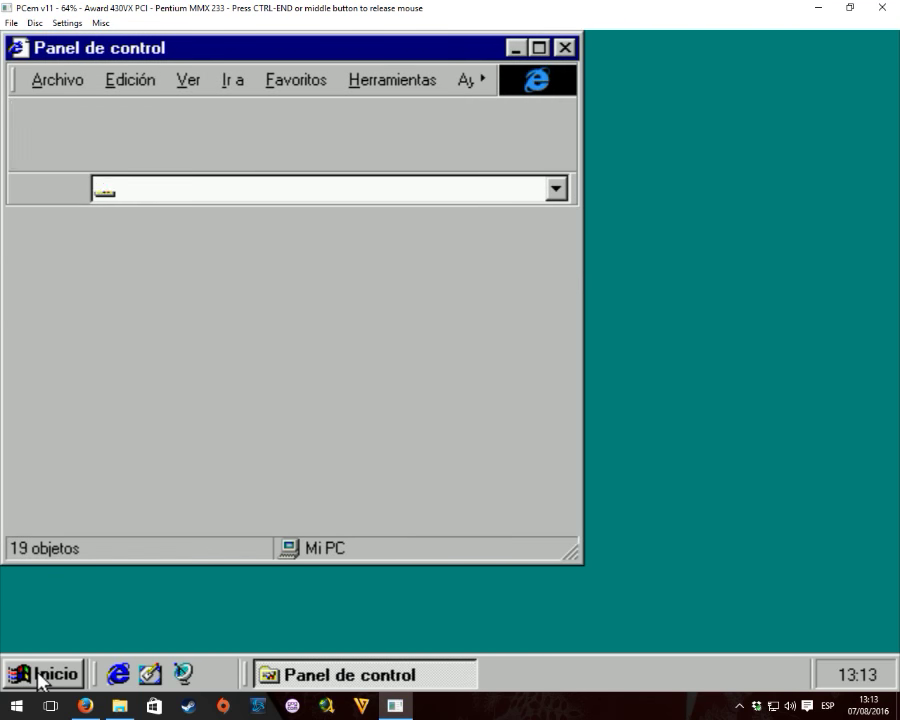
Open the Sistema properties from Panel de control and show the Administrador de dispositivos.
drag(558, 368, 565, 500)
click(230, 380)
double_click(230, 380)
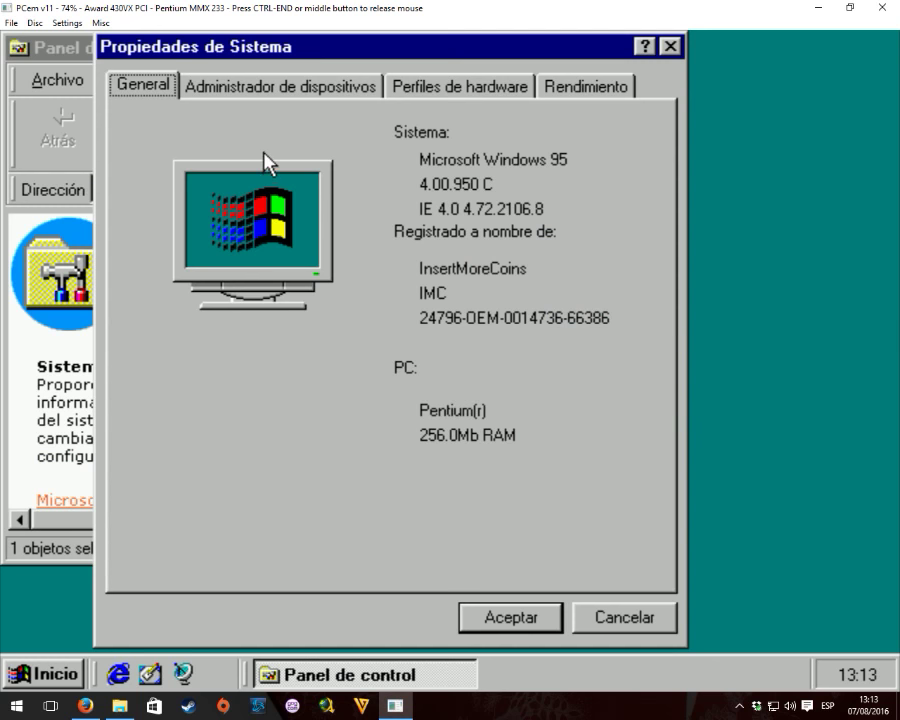
click(266, 85)
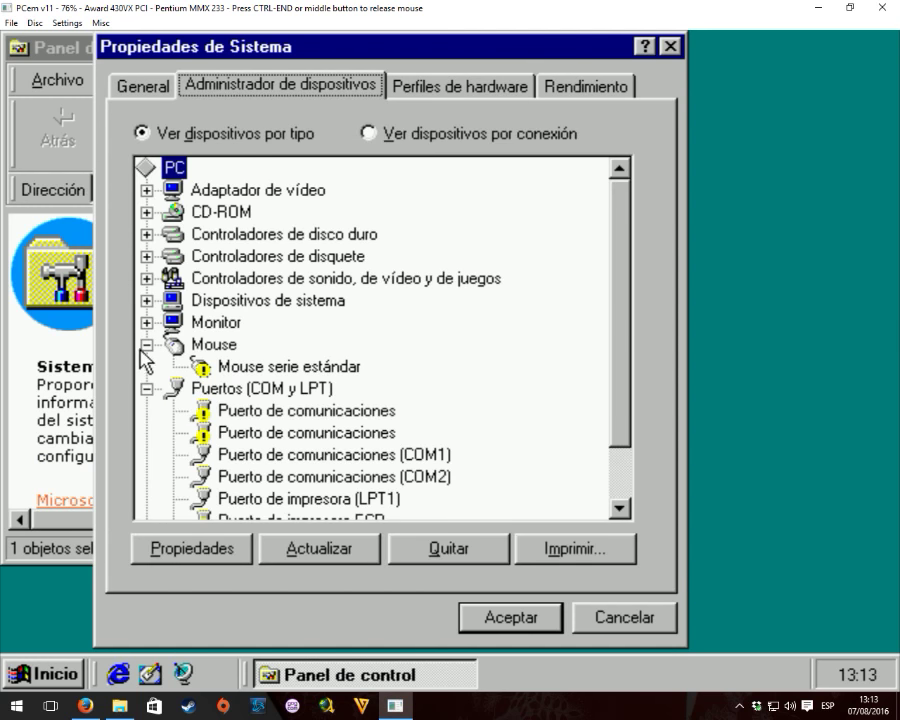
Check the video adapter and the Diamond Multimedia Monster 3D entry under sound, video and game controllers, and close the properties and Panel de control.
click(146, 344)
click(146, 189)
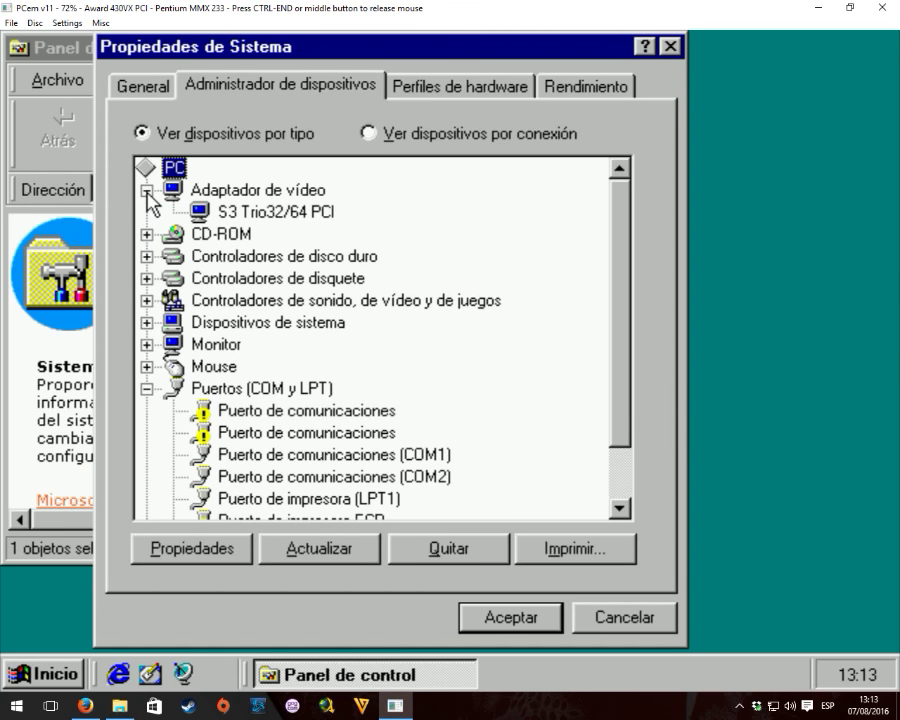
click(146, 388)
click(146, 300)
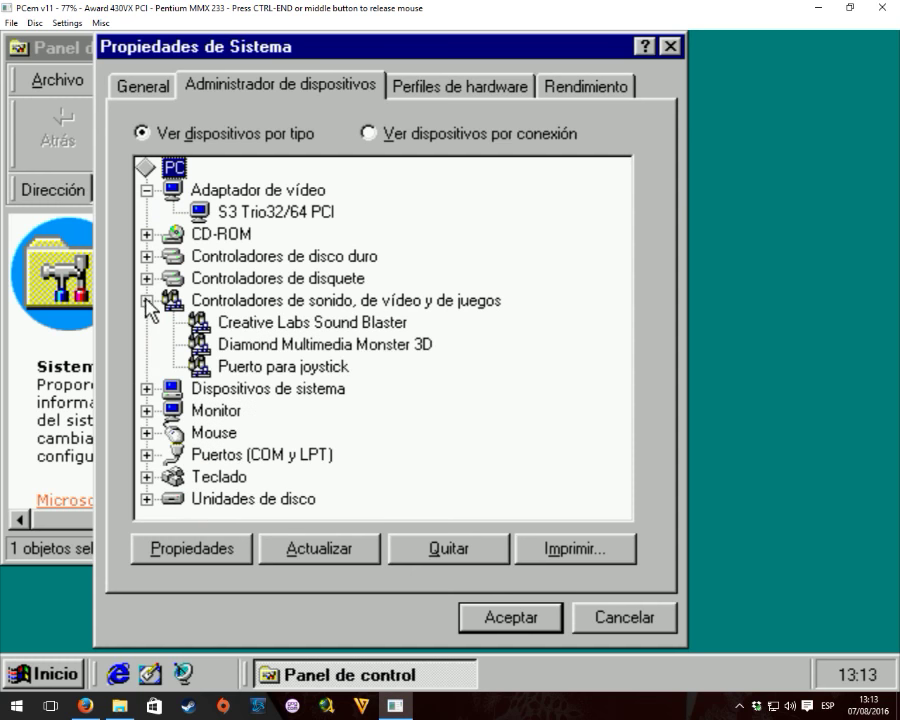
click(358, 343)
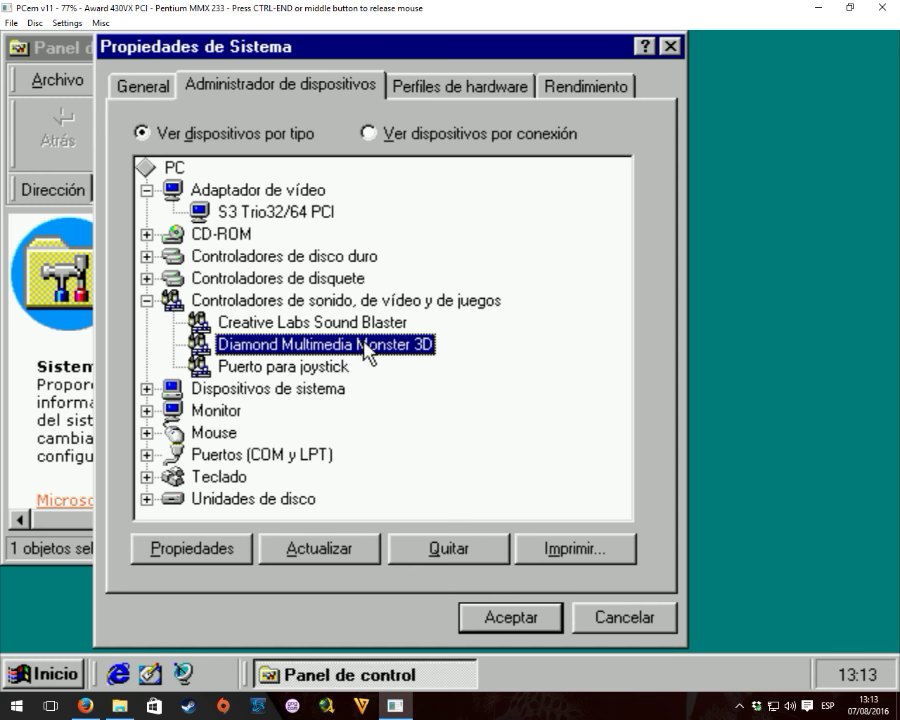
click(516, 627)
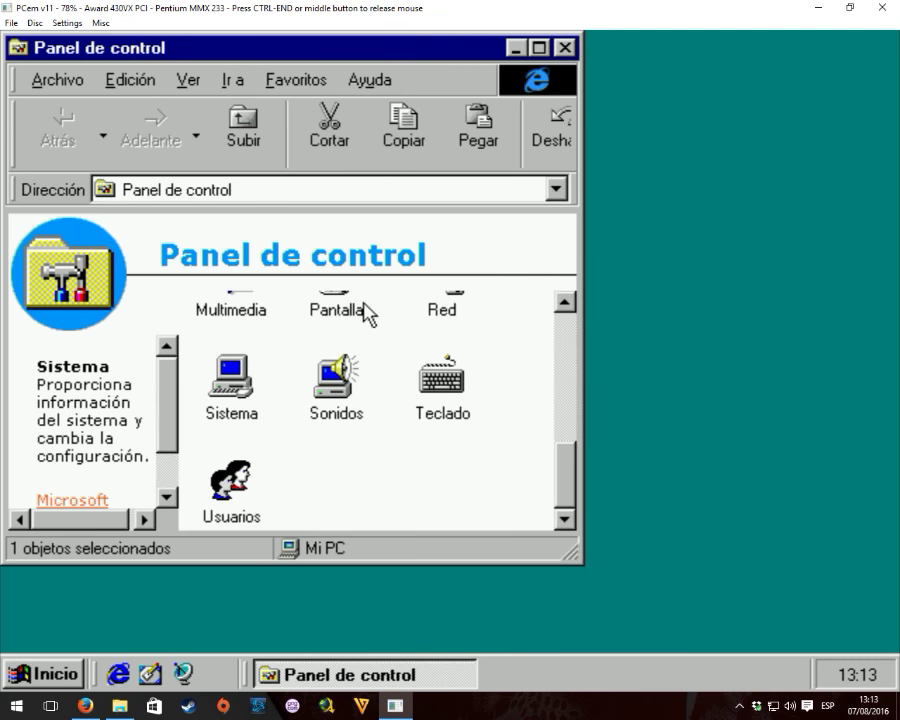
click(563, 50)
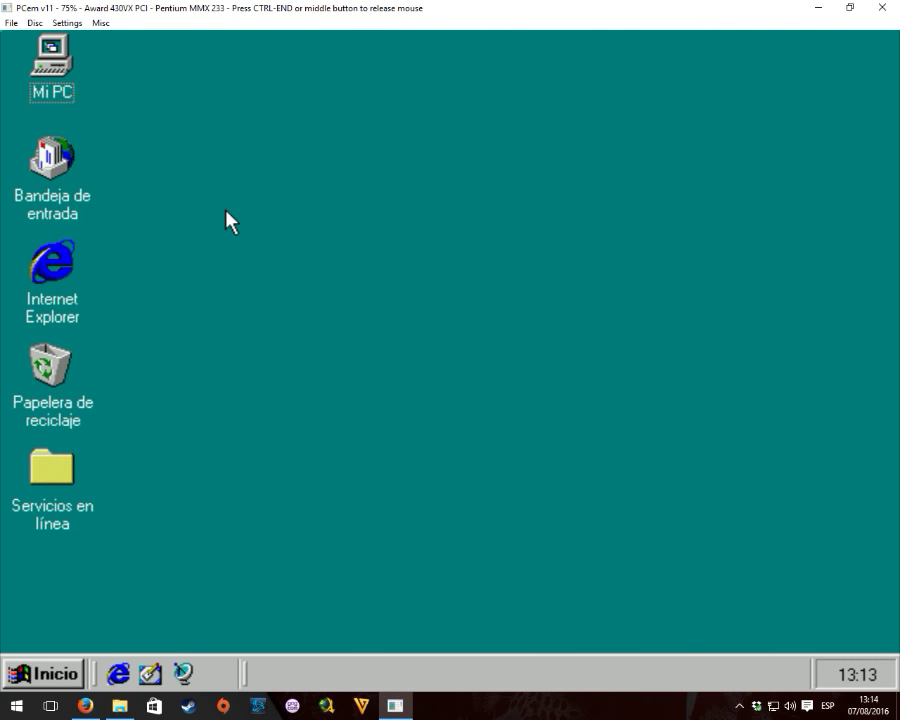
Examine the details of drive C: in Mi PC and close the window.
double_click(48, 66)
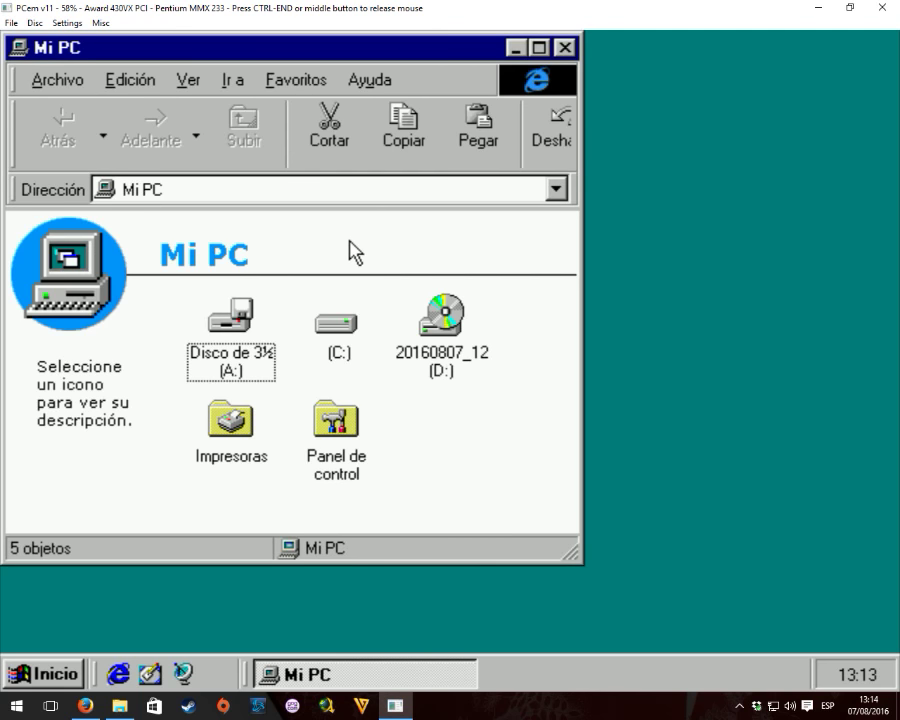
click(563, 48)
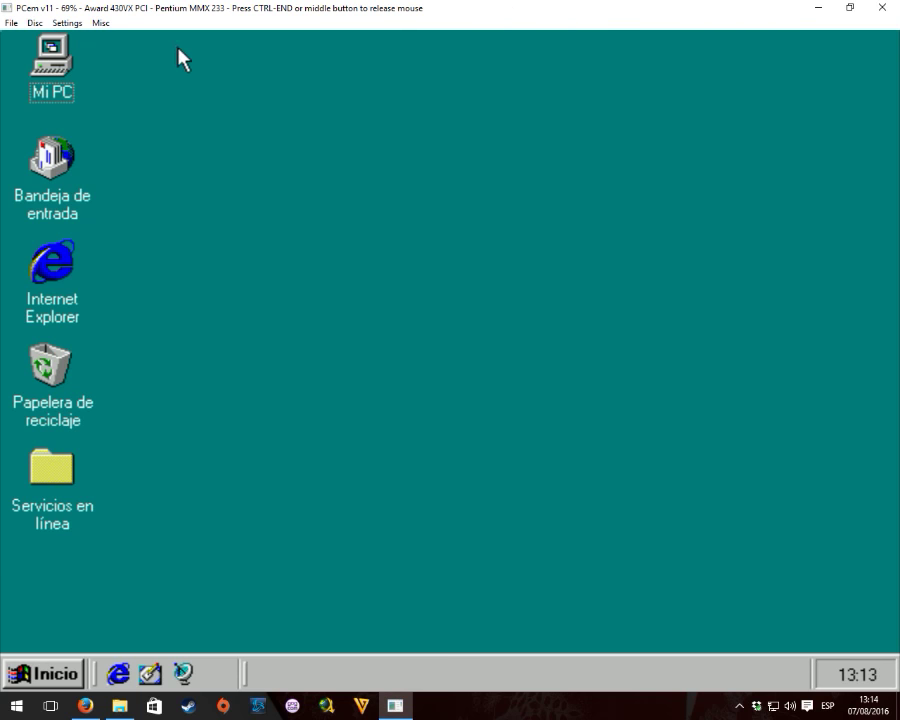
drag(178, 50, 8, 600)
double_click(57, 42)
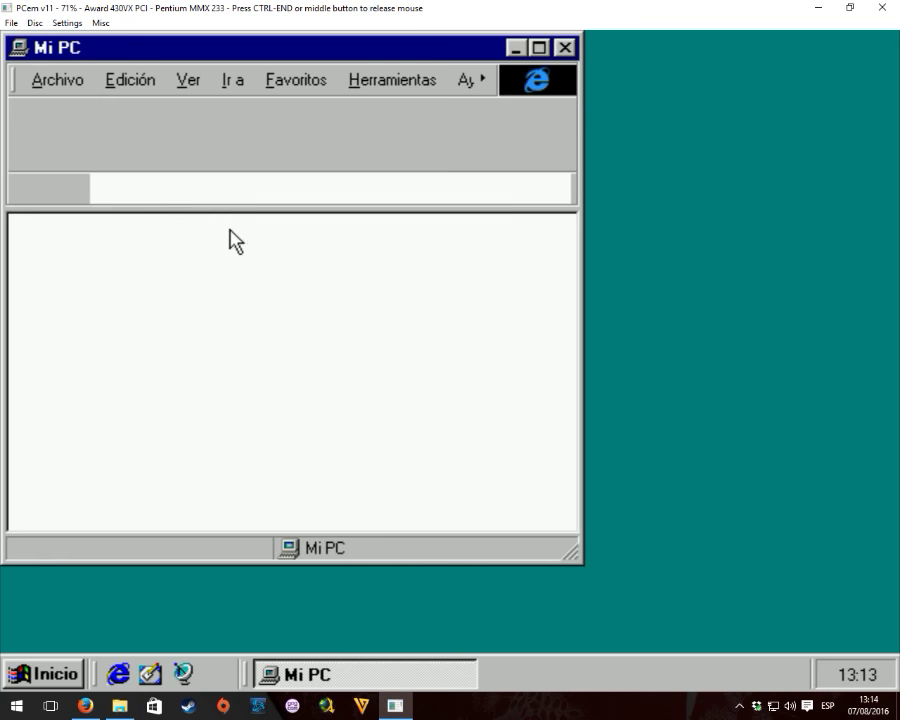
click(341, 353)
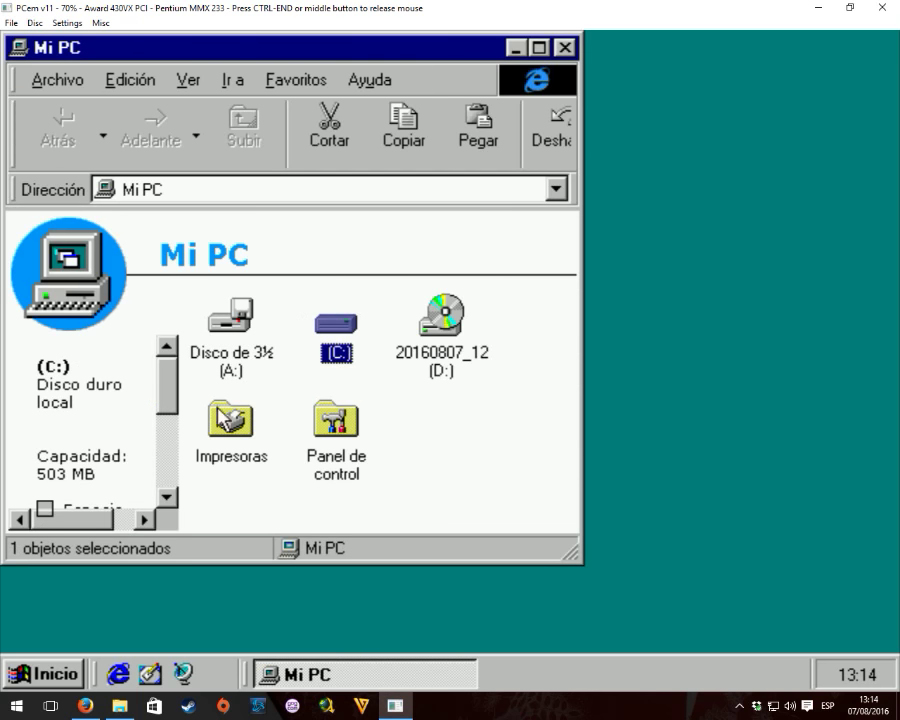
drag(174, 398, 157, 311)
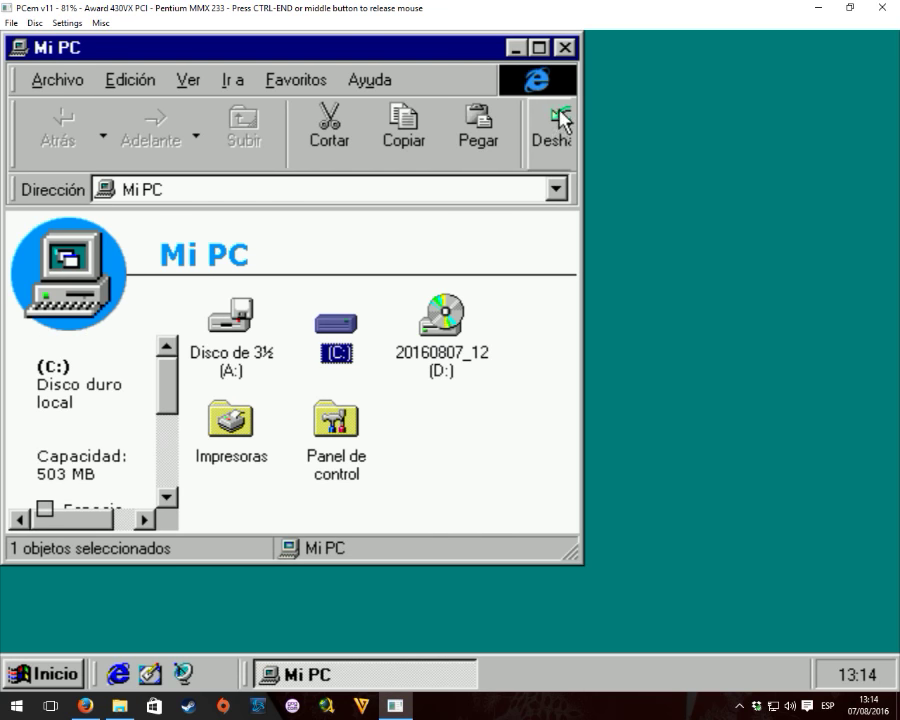
click(565, 47)
Restart the emulated Windows 95 with the reiniciar option.
click(22, 672)
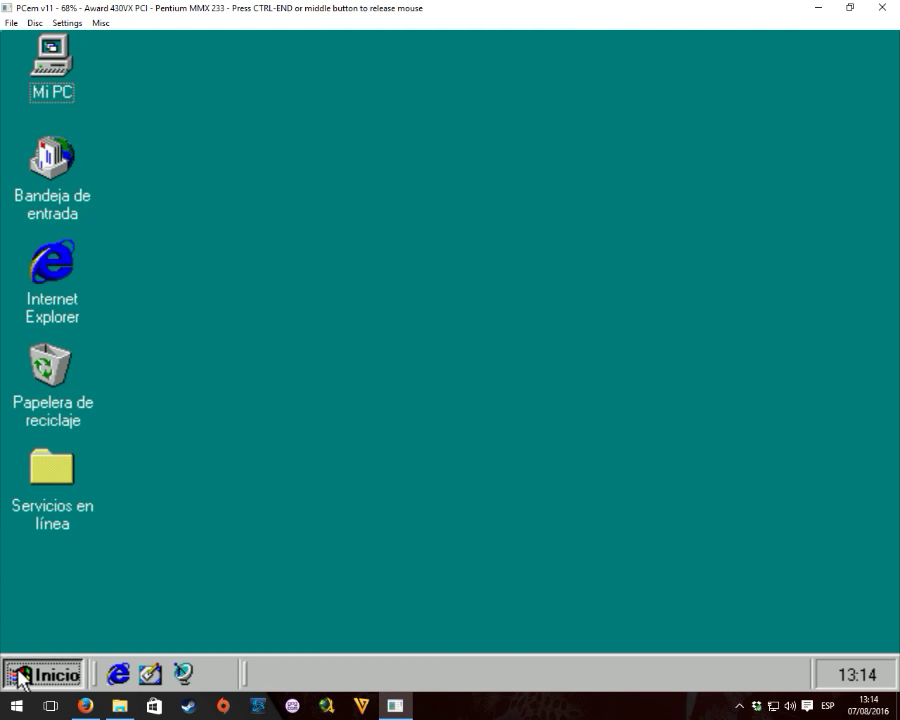
click(110, 624)
click(351, 295)
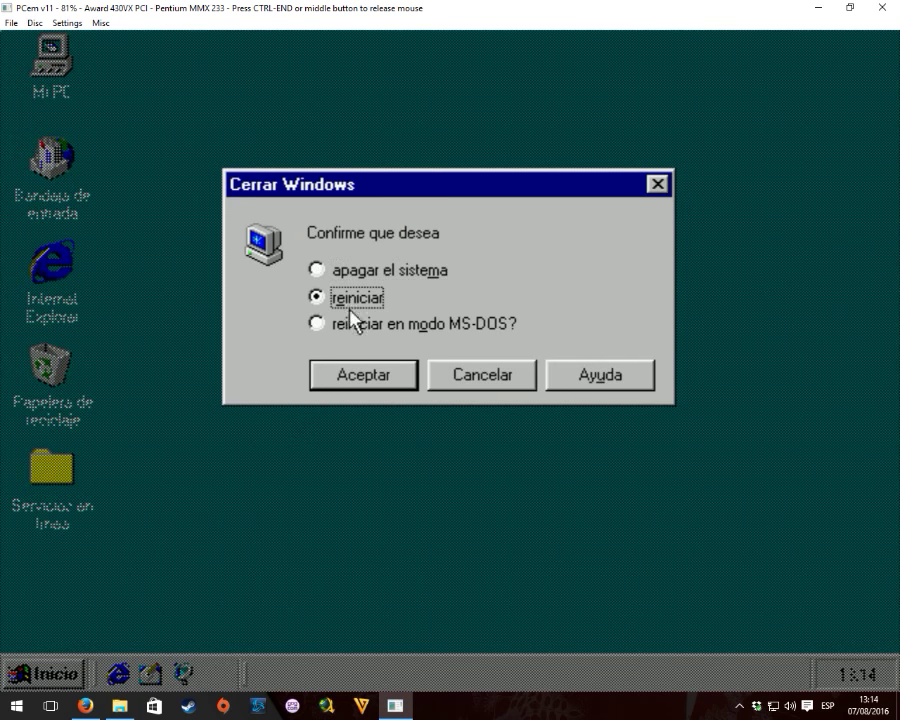
click(351, 376)
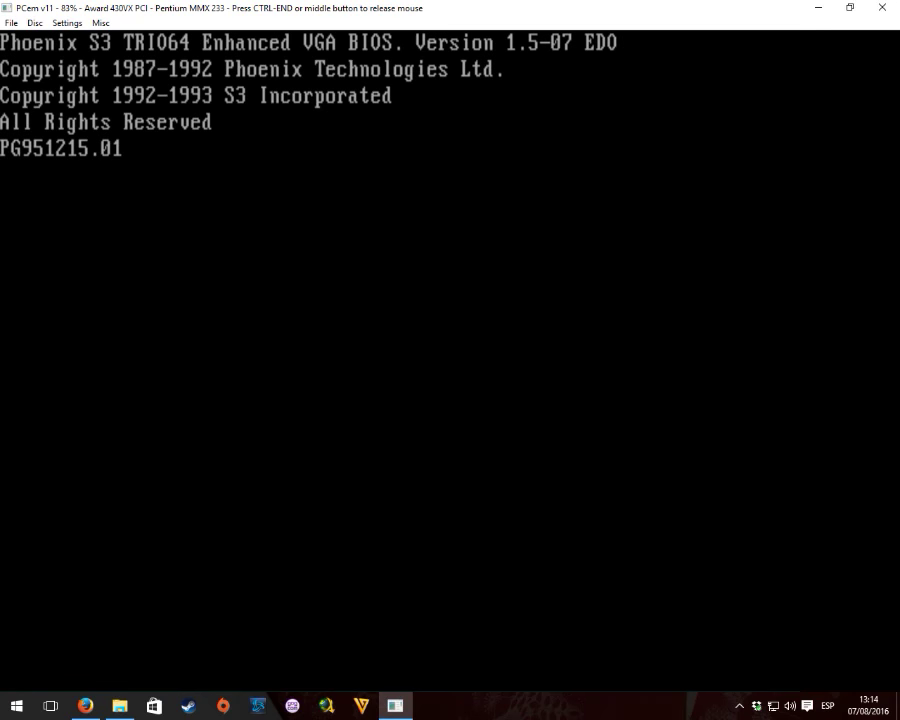
Release the mouse from the emulator, review the PCem machine configuration including Voodoo Graphics, and accept it.
key(ctrl+End)
click(66, 22)
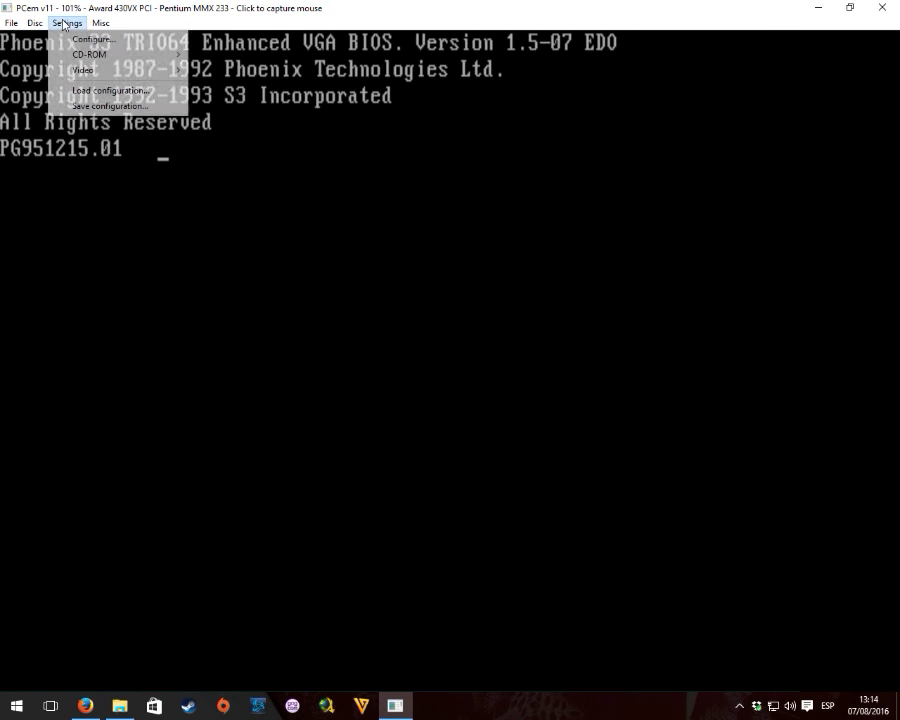
click(71, 39)
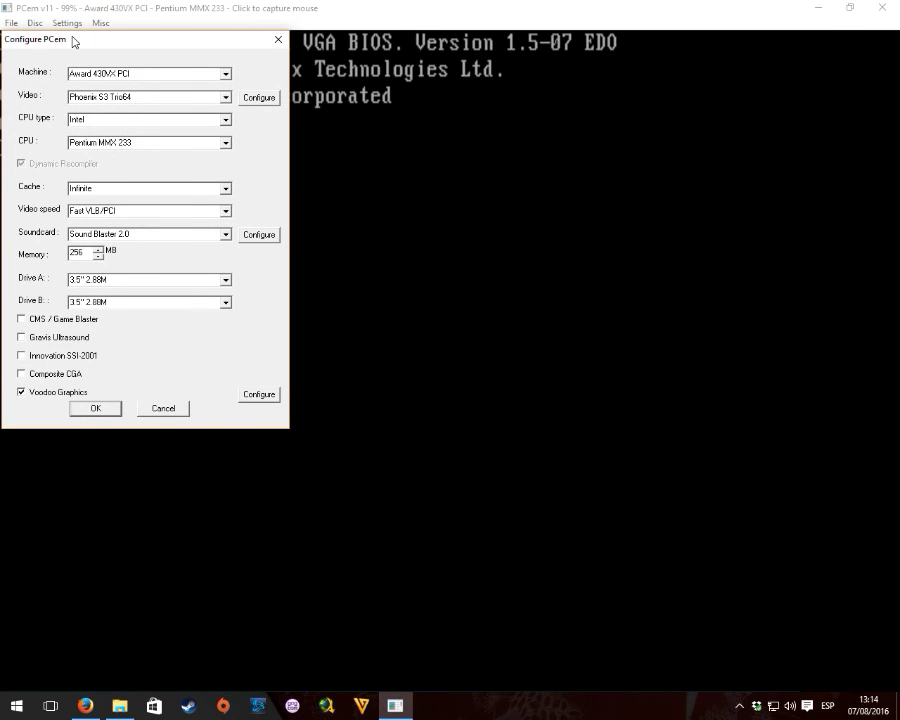
click(98, 407)
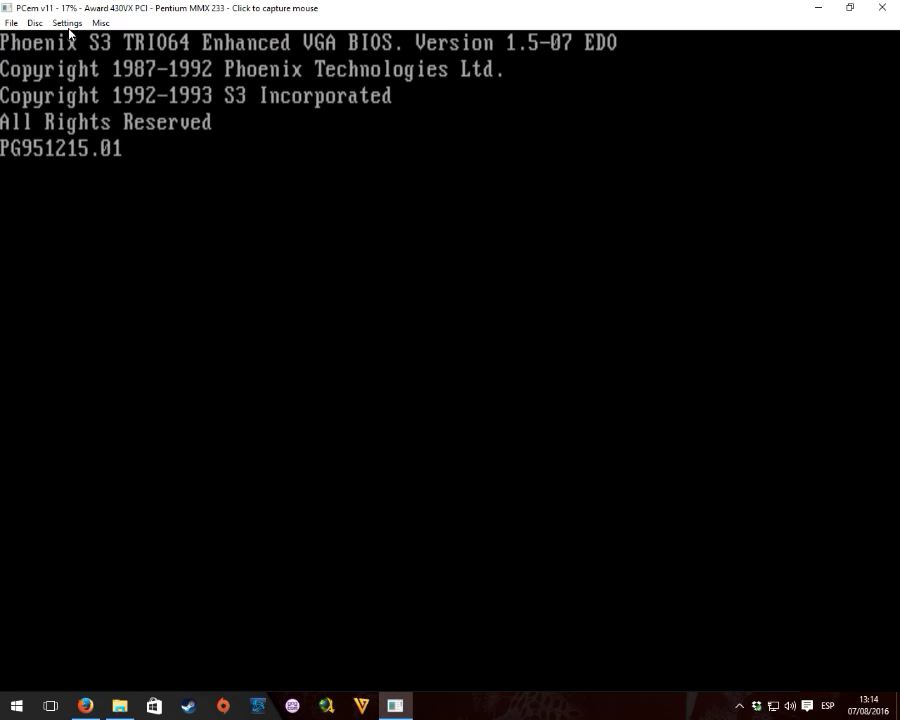
Load the Windows98_SE arranque diskette image into drive A: and hard reset the emulated machine.
click(67, 22)
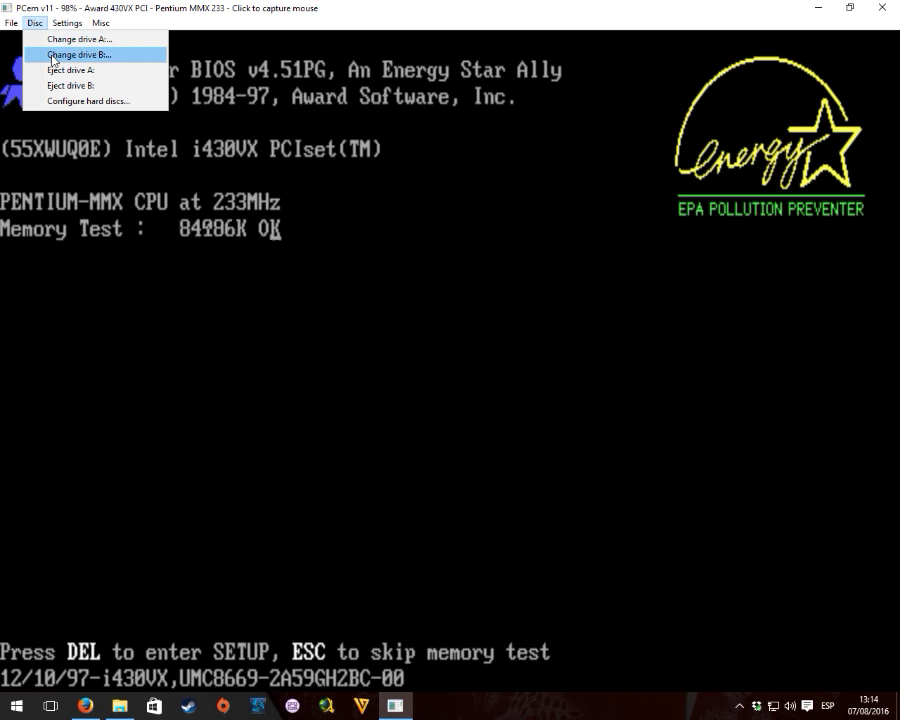
click(50, 39)
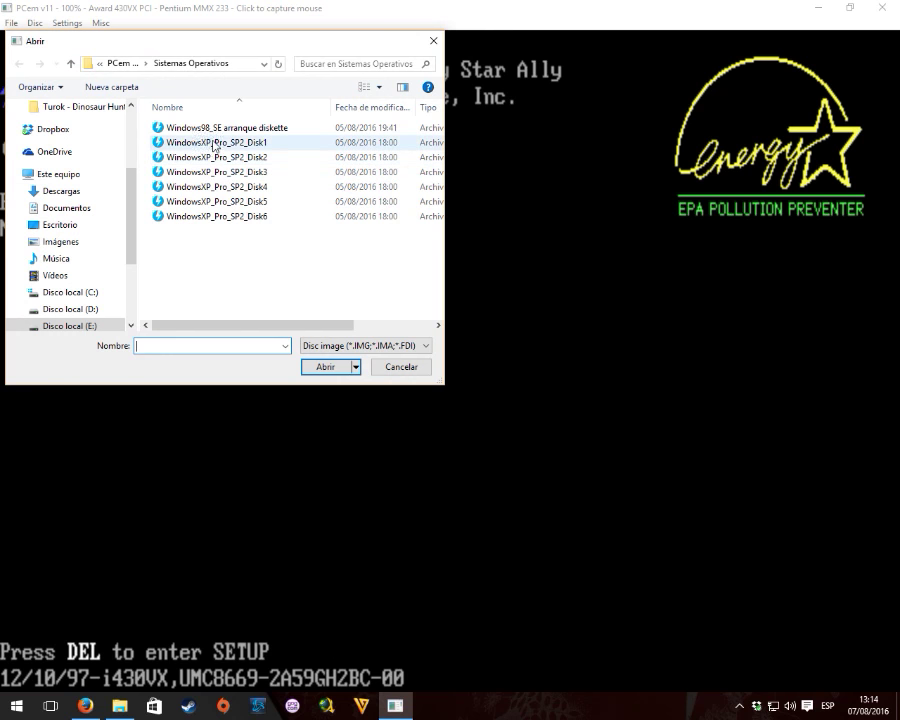
click(215, 128)
click(325, 367)
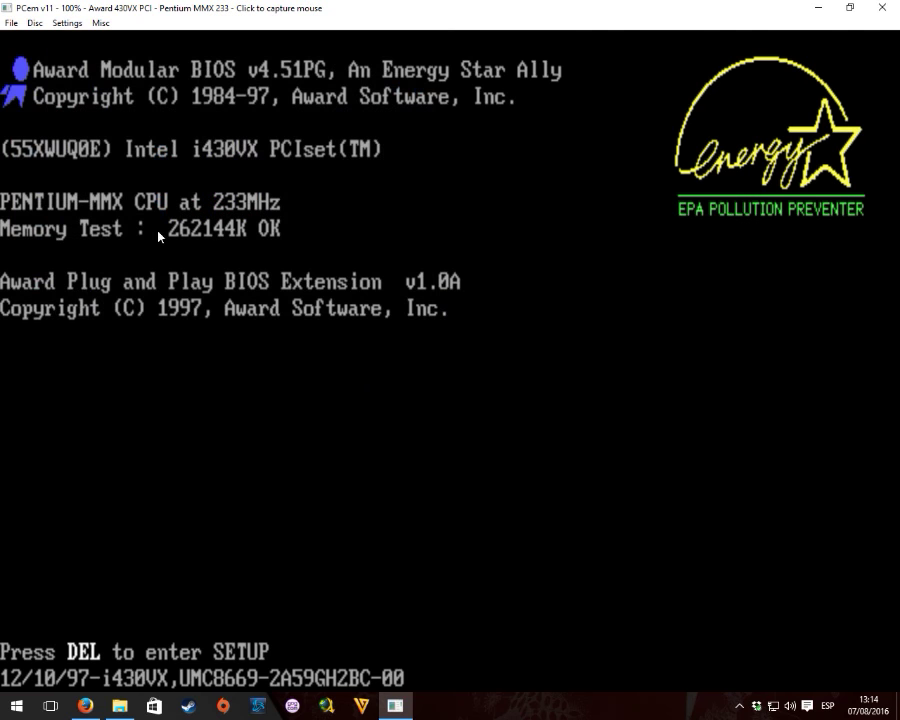
click(11, 22)
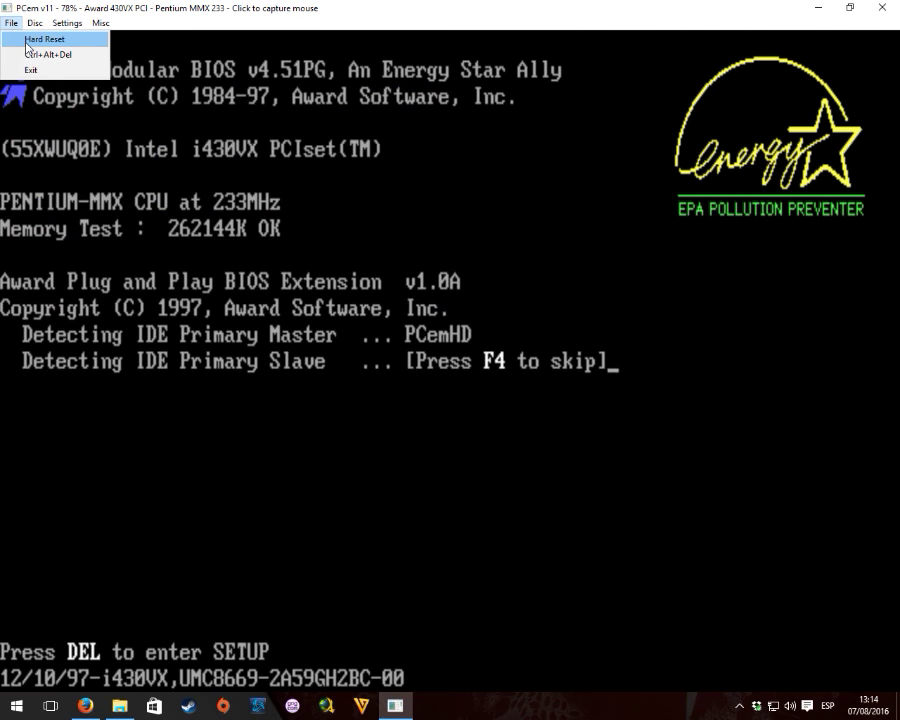
click(27, 40)
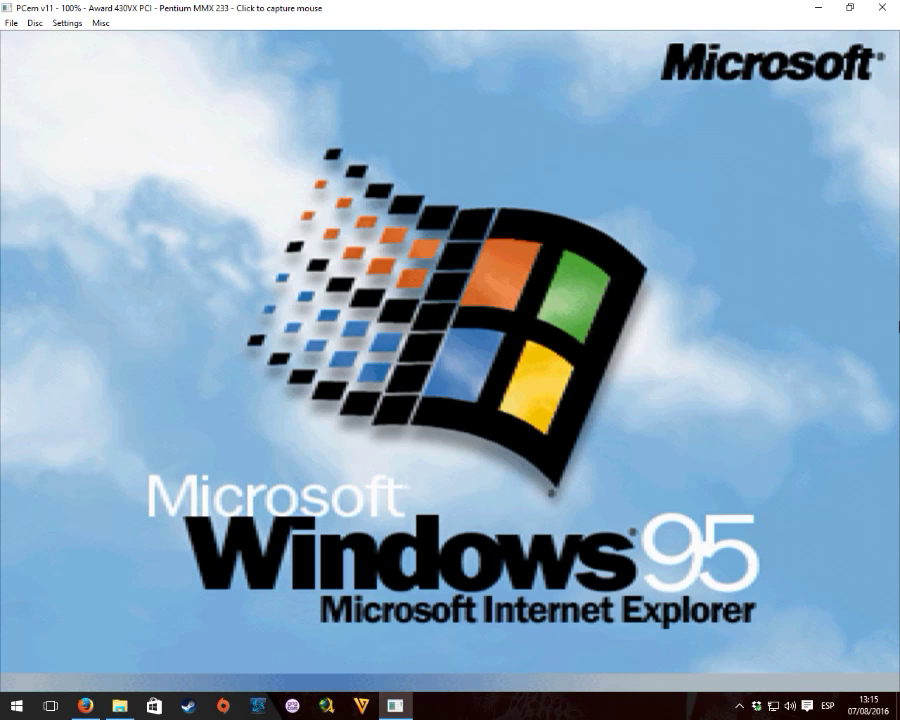
click(40, 25)
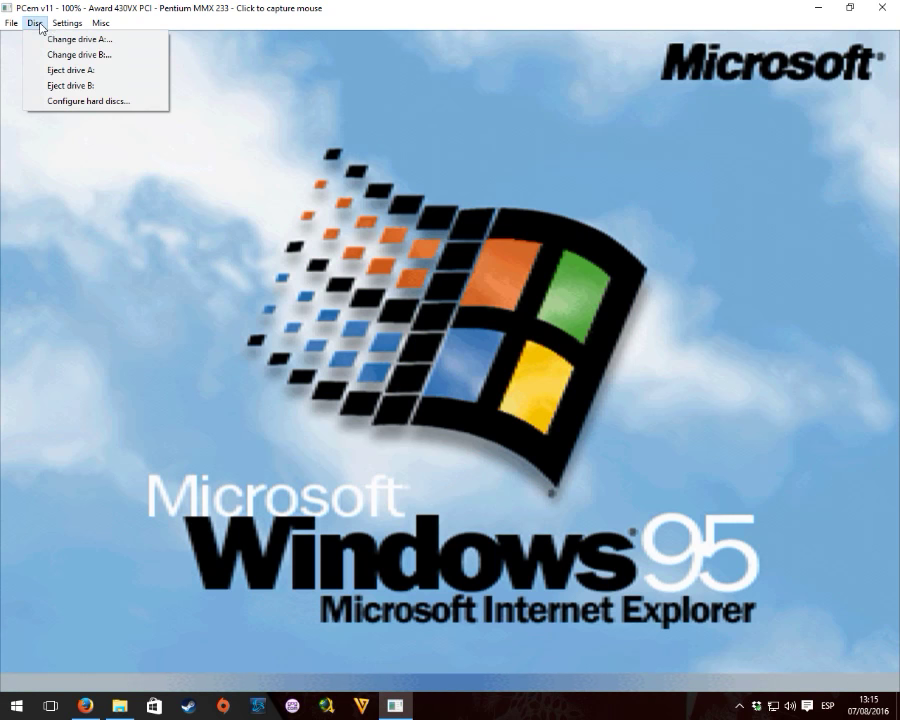
mouse_move(67, 24)
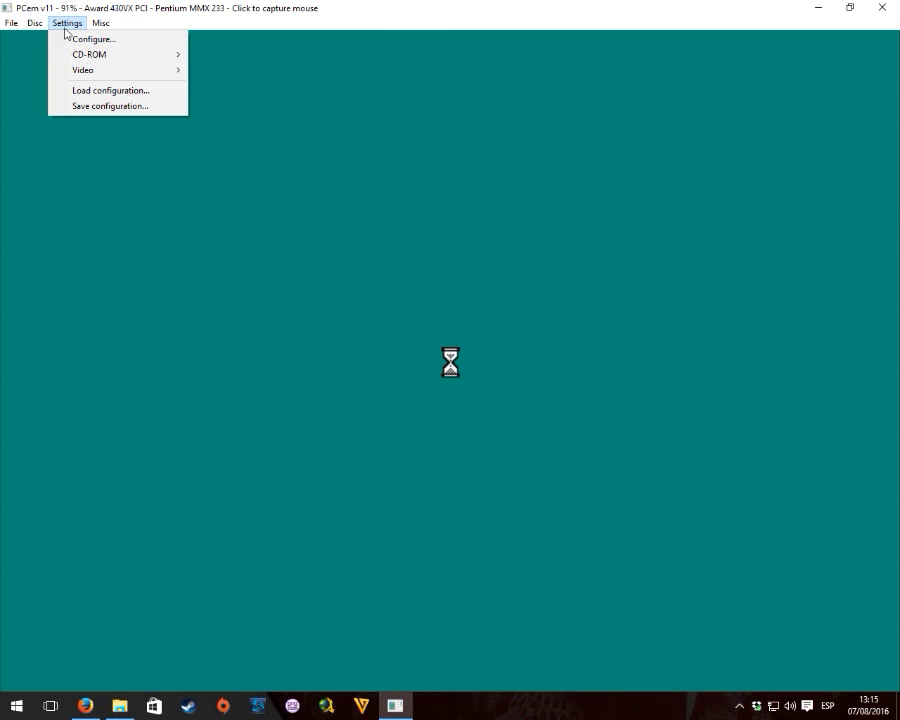
mouse_move(37, 23)
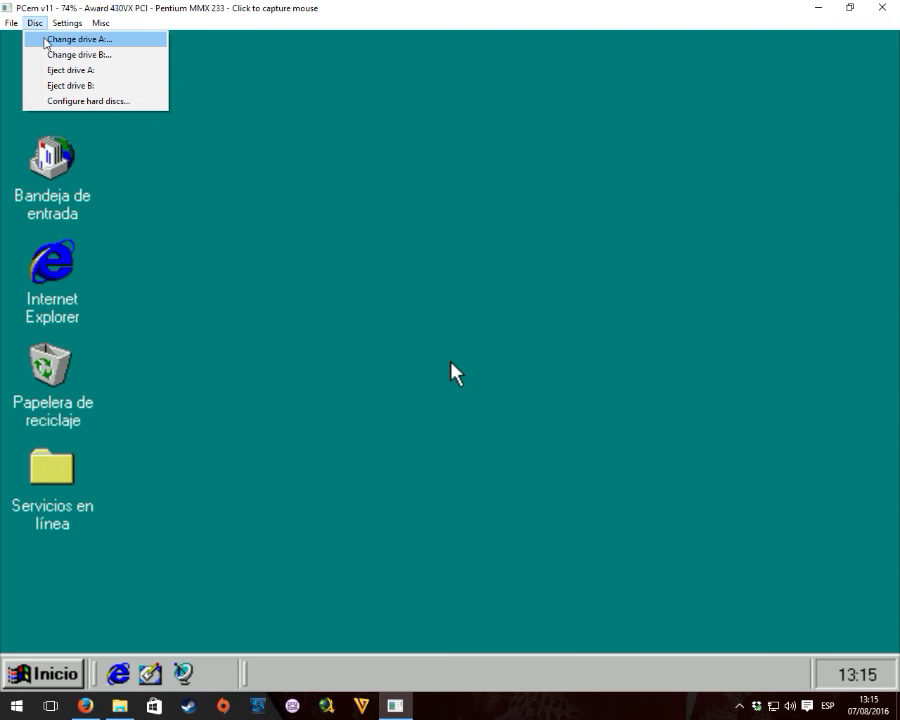
Capture the mouse in the emulator and restart Windows 95 in MS-DOS mode.
click(455, 372)
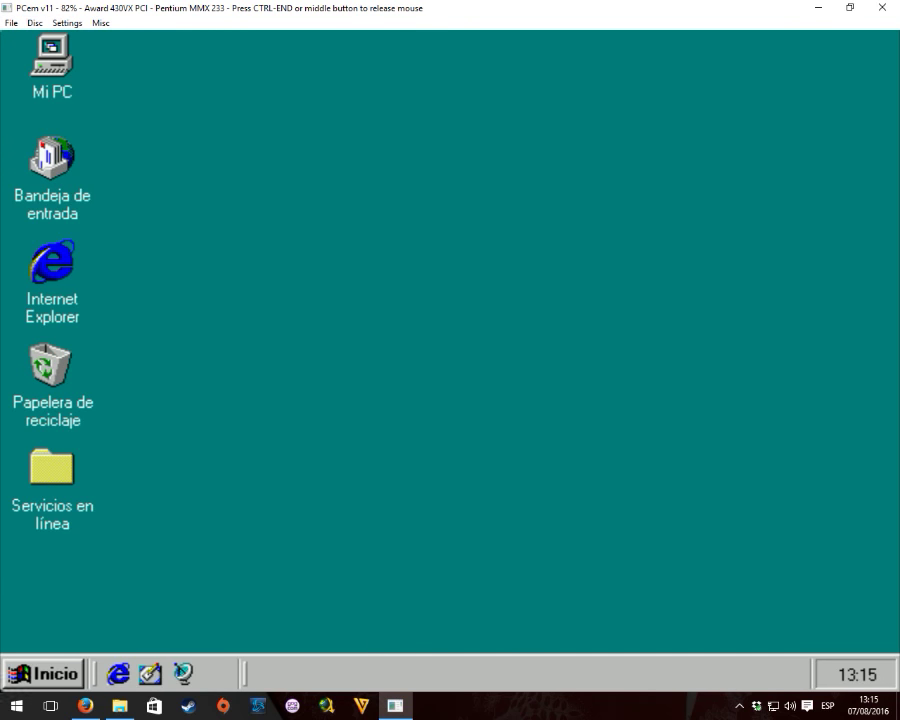
click(22, 675)
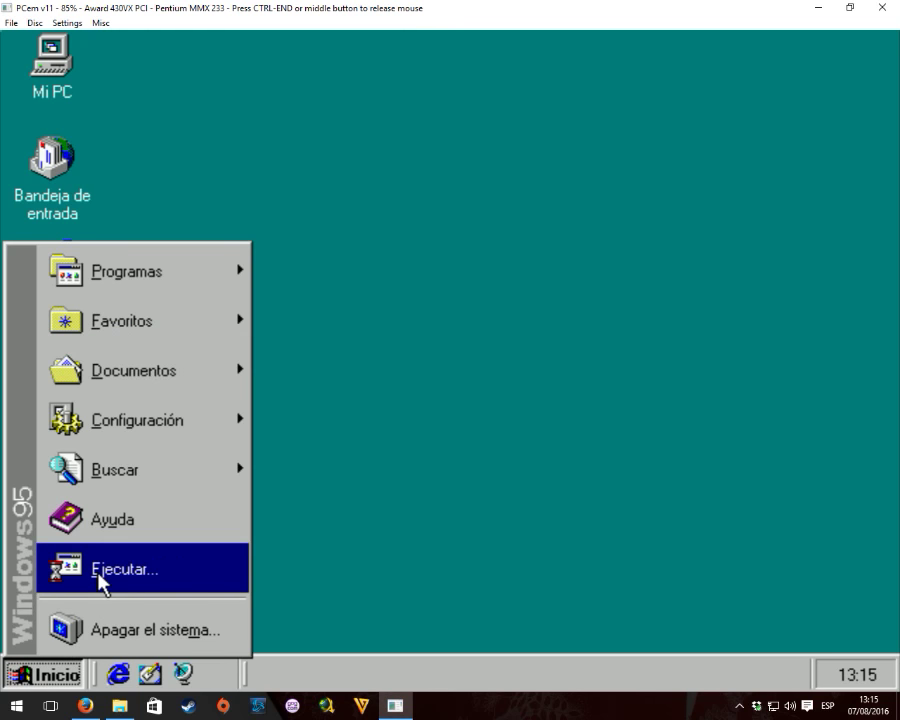
click(112, 627)
click(342, 311)
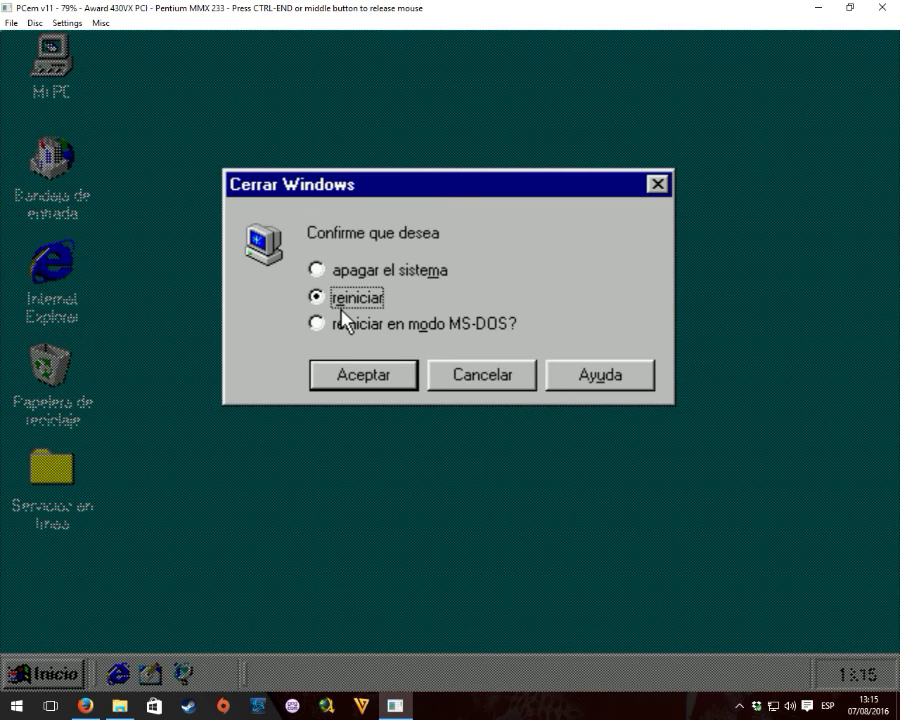
click(347, 321)
click(350, 376)
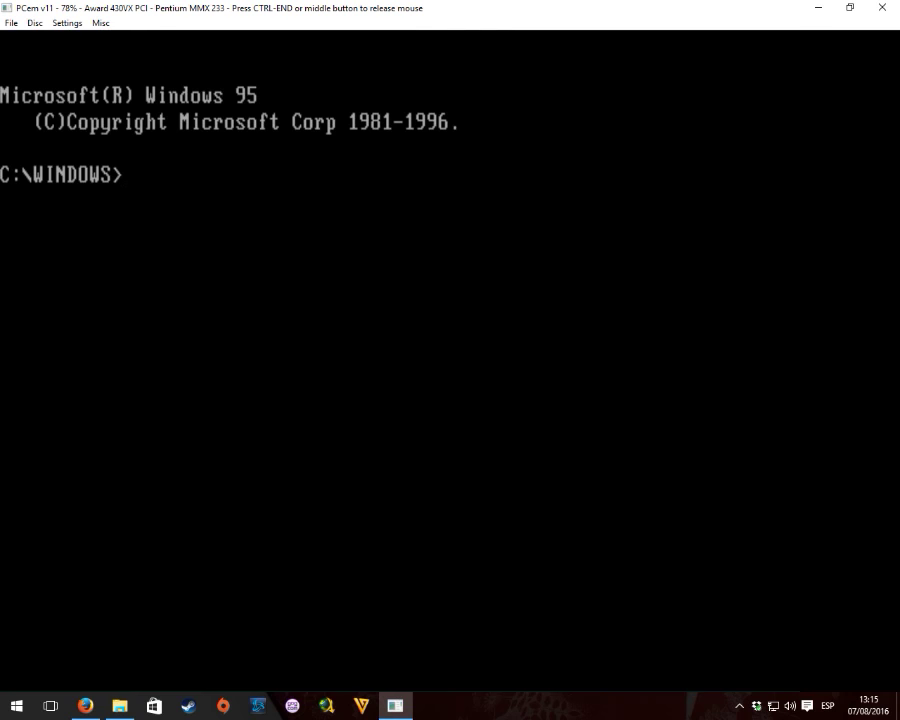
Run a:fdisk at the DOS prompt and enable large disk support with Y.
text(a:fdisk)
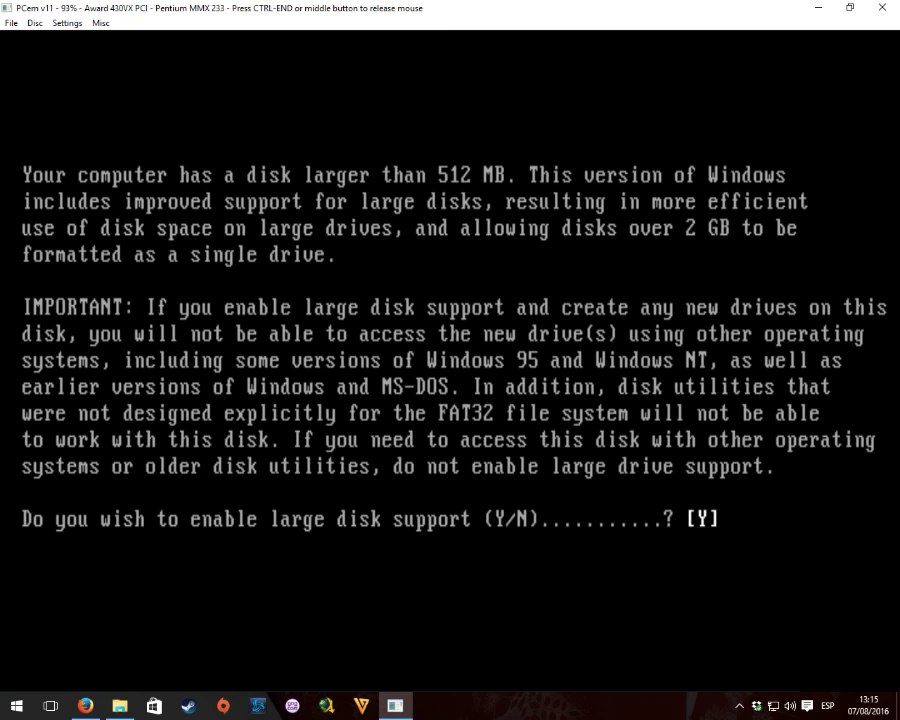
key(BackSpace)
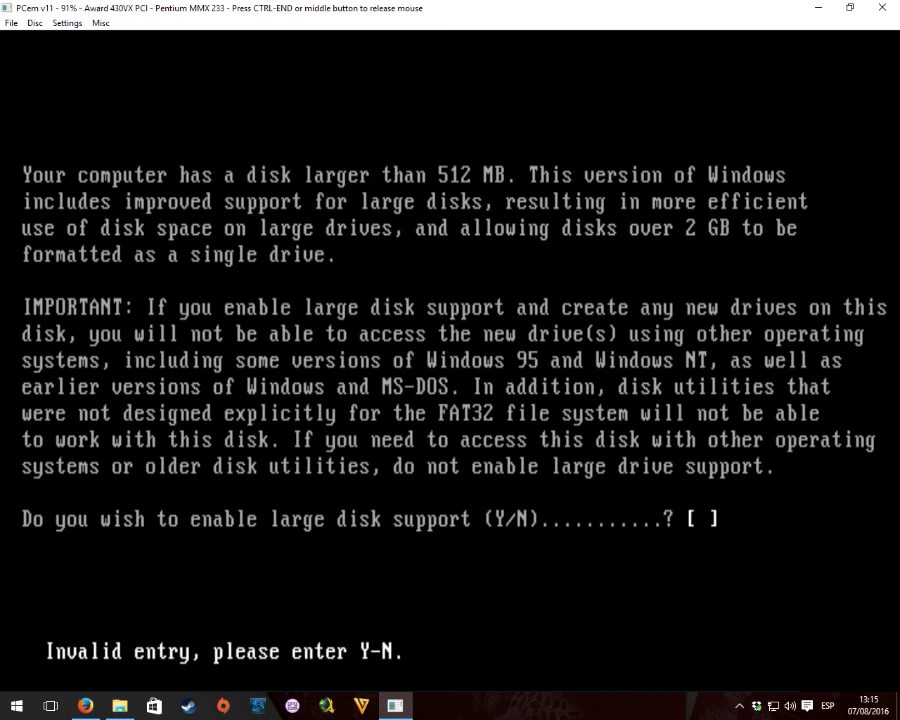
text(y)
key(Return)
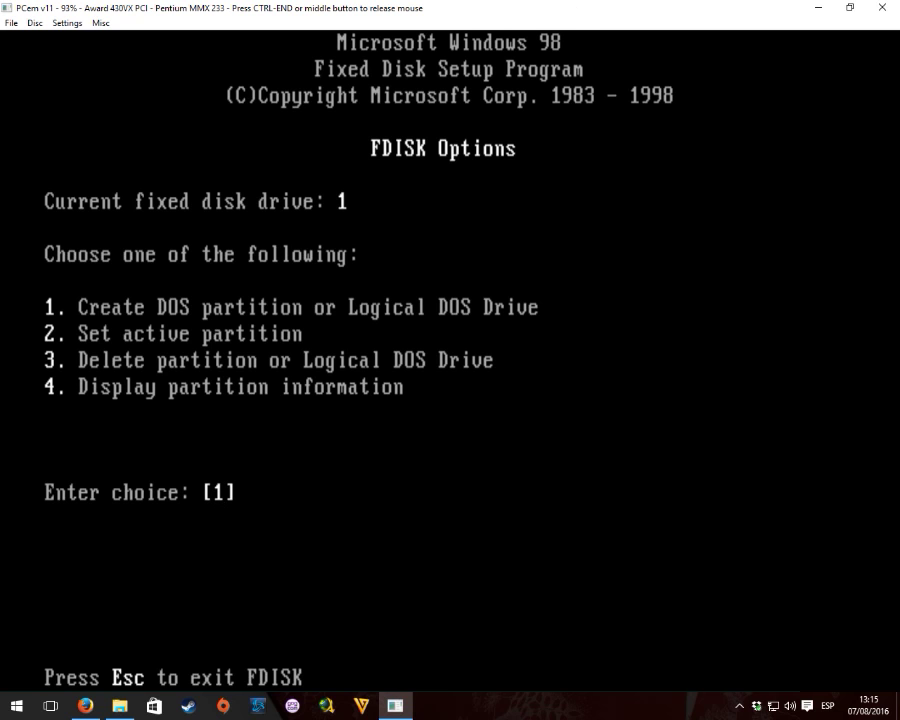
Create an extended DOS partition of 6141 Mbytes on fixed disk 1 and continue to logical drive creation.
key(Return)
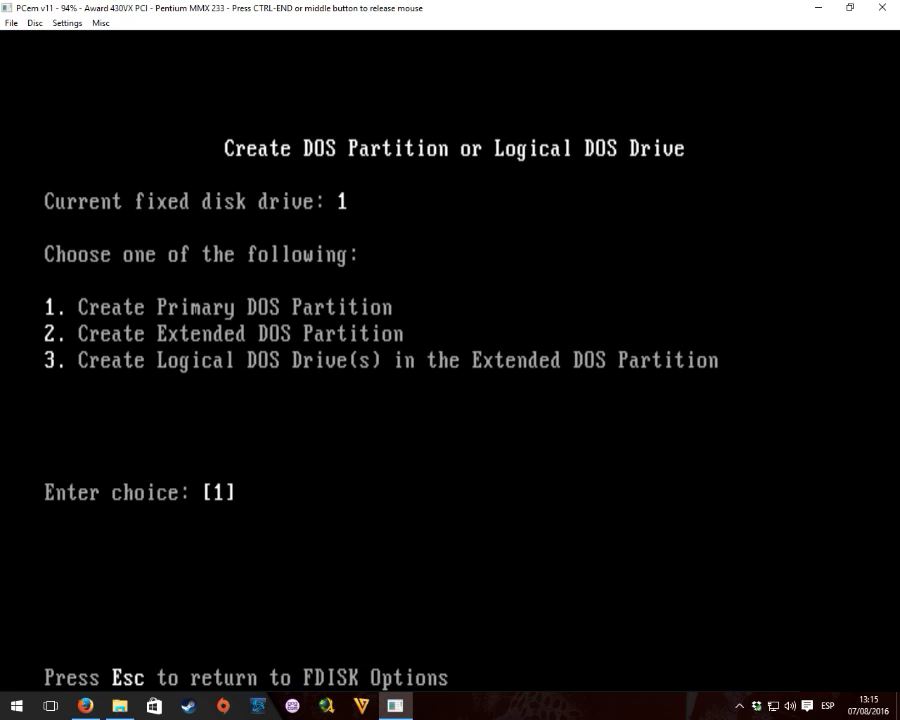
text(2)
key(Return)
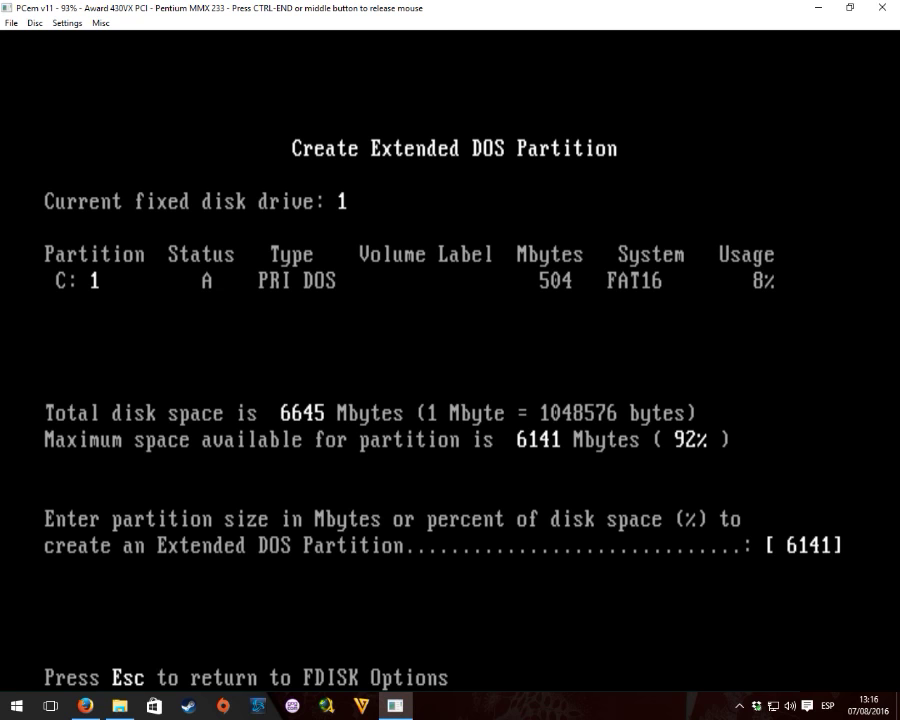
key(Return)
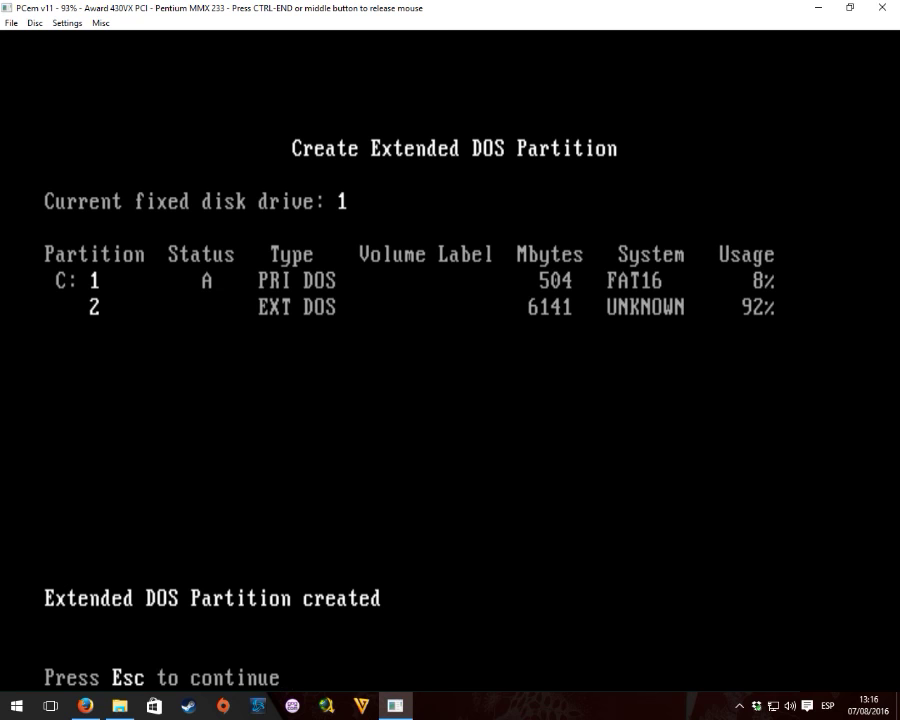
key(Escape)
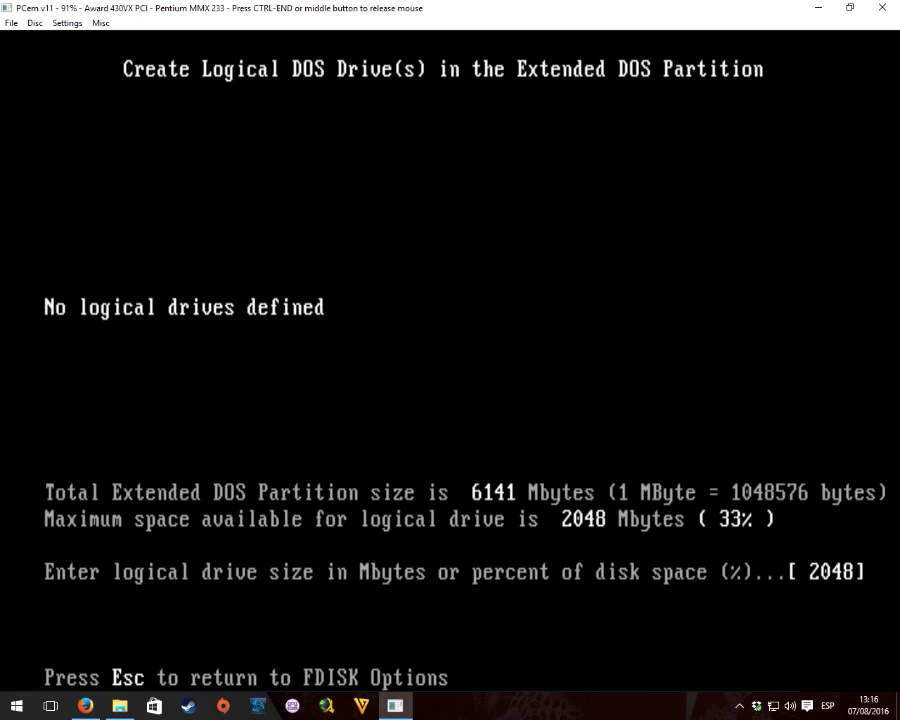
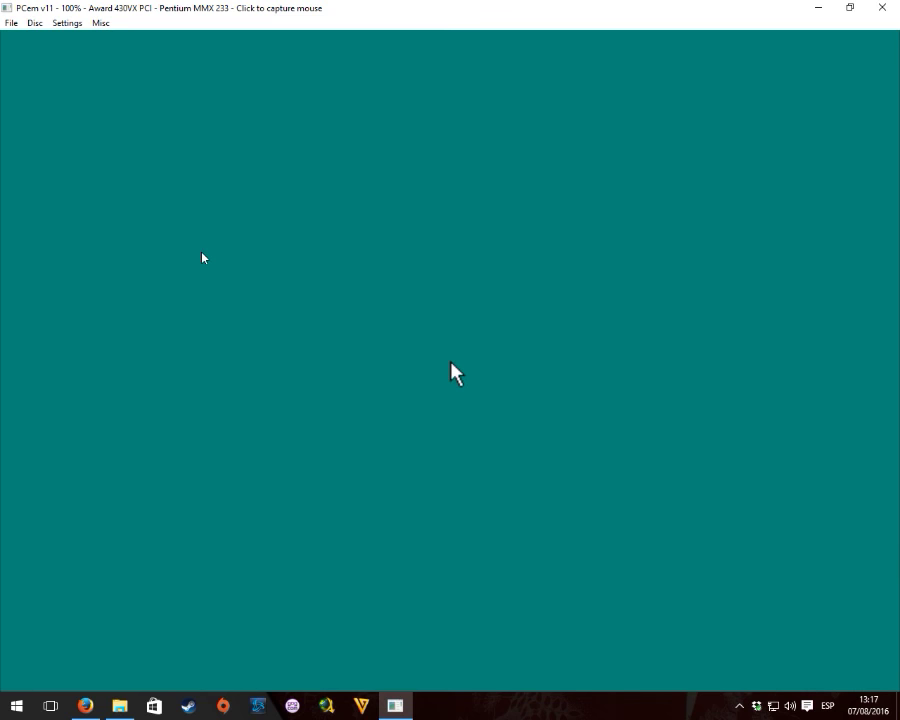
Open Mi PC in Windows 95 and examine the details of drives C:, D:, E:, F: and G:.
click(347, 345)
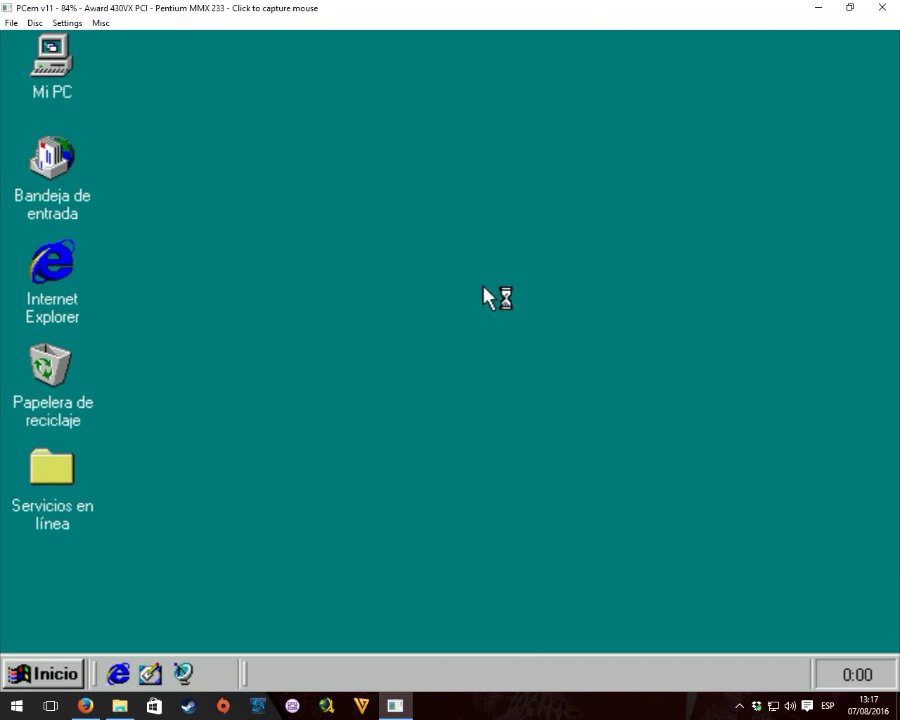
double_click(59, 66)
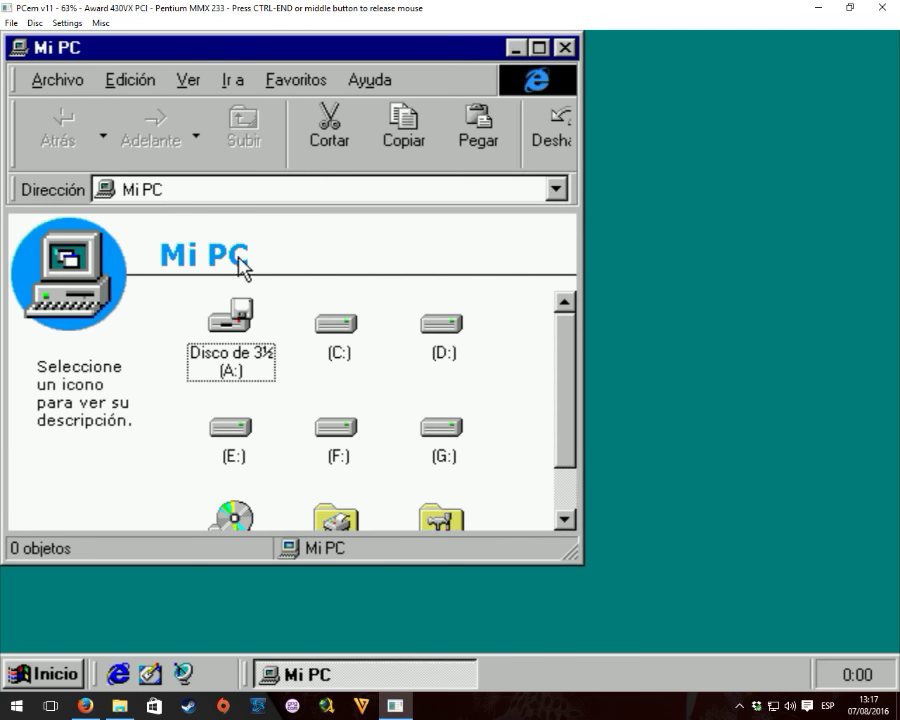
click(335, 325)
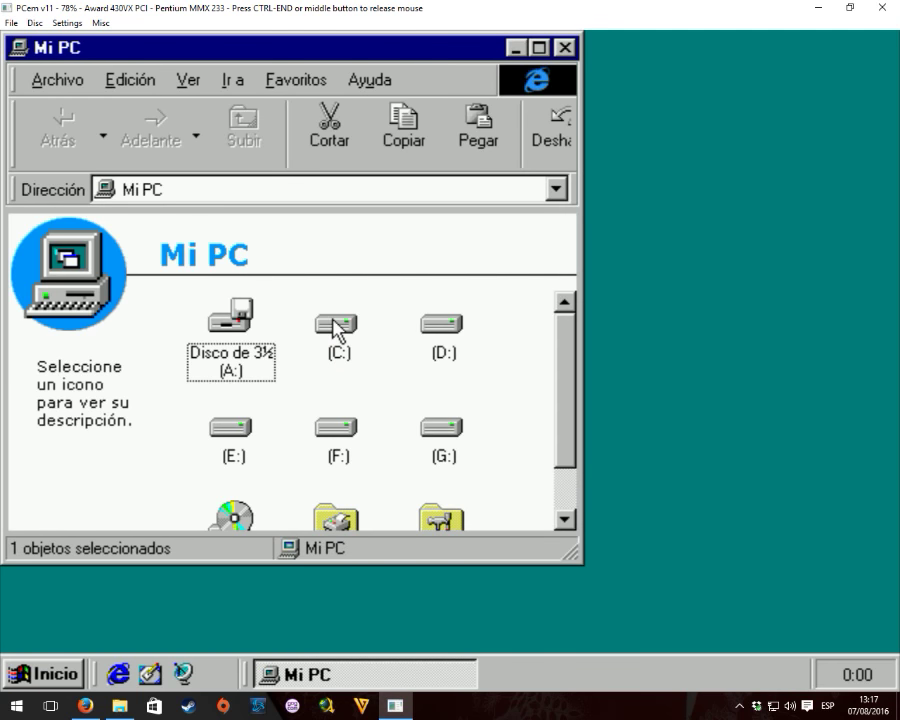
click(443, 330)
click(232, 432)
click(330, 430)
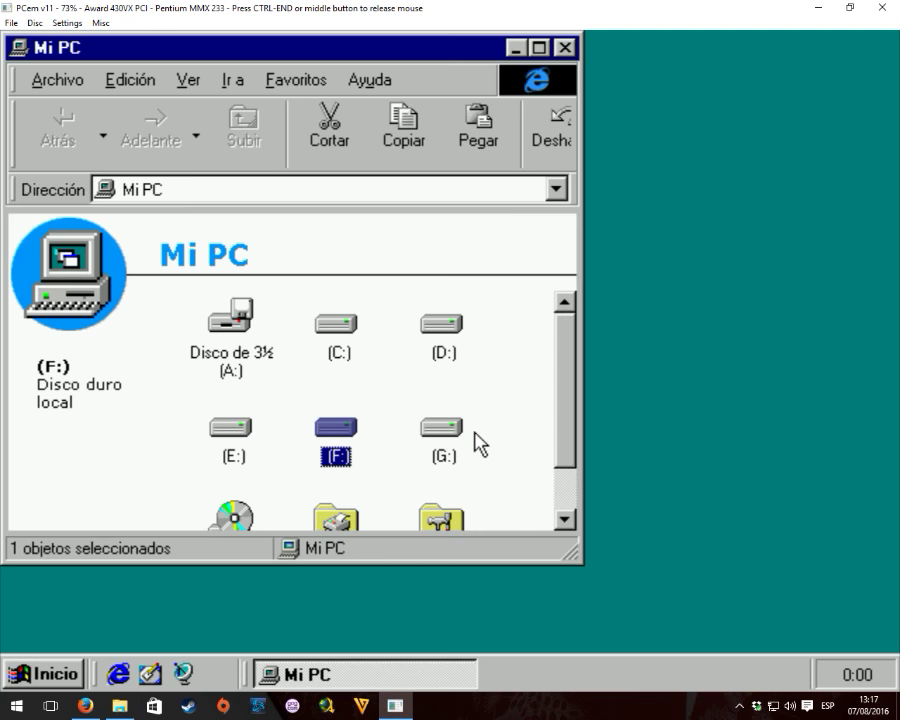
click(444, 437)
drag(175, 386, 175, 456)
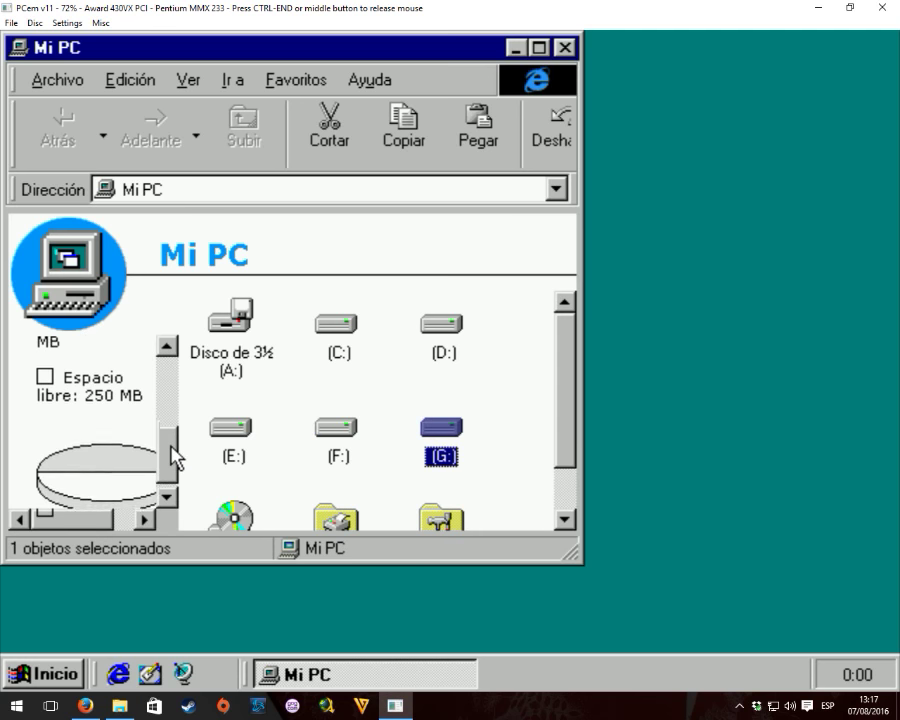
click(355, 332)
click(445, 330)
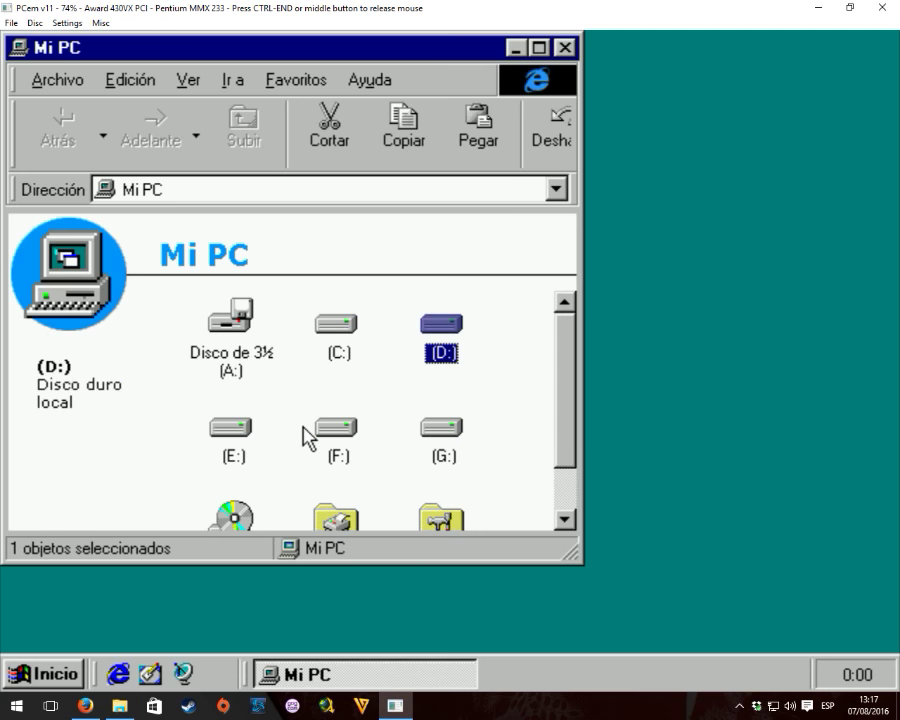
click(220, 445)
click(335, 440)
click(435, 440)
click(354, 336)
Open the format options for drive D: in Mi PC.
click(430, 331)
right_click(440, 333)
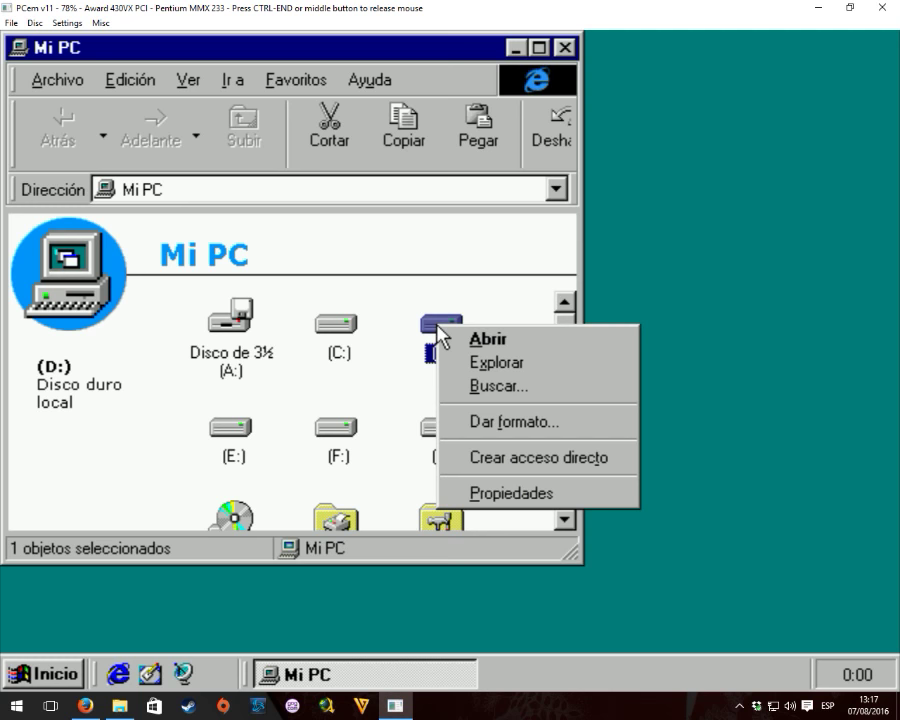
click(506, 428)
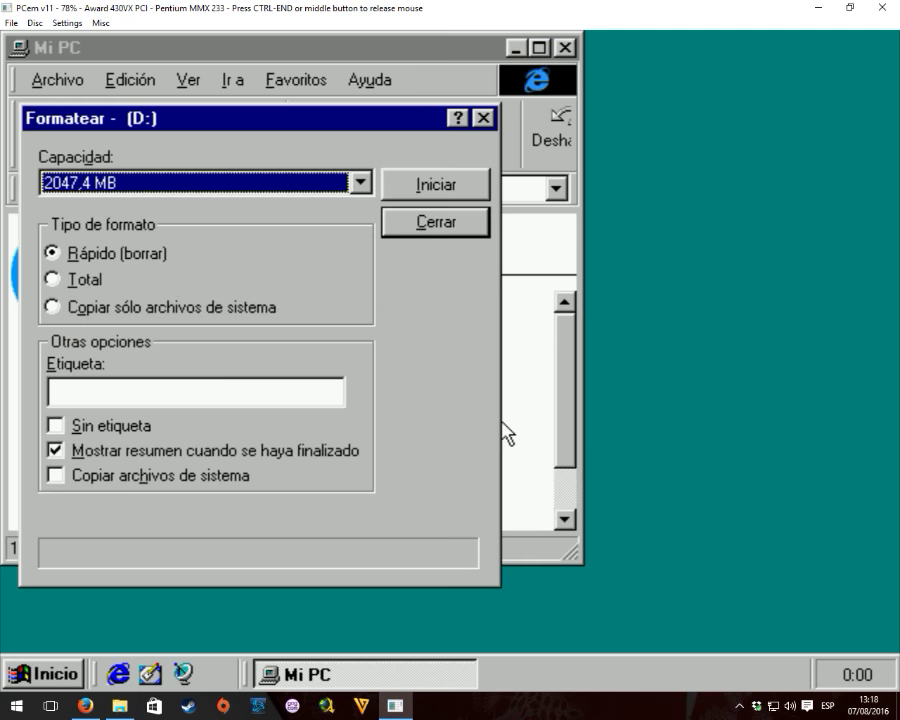
Try a Rápido (borrar) format of drive D: with the 2047,4 MB capacity.
click(135, 177)
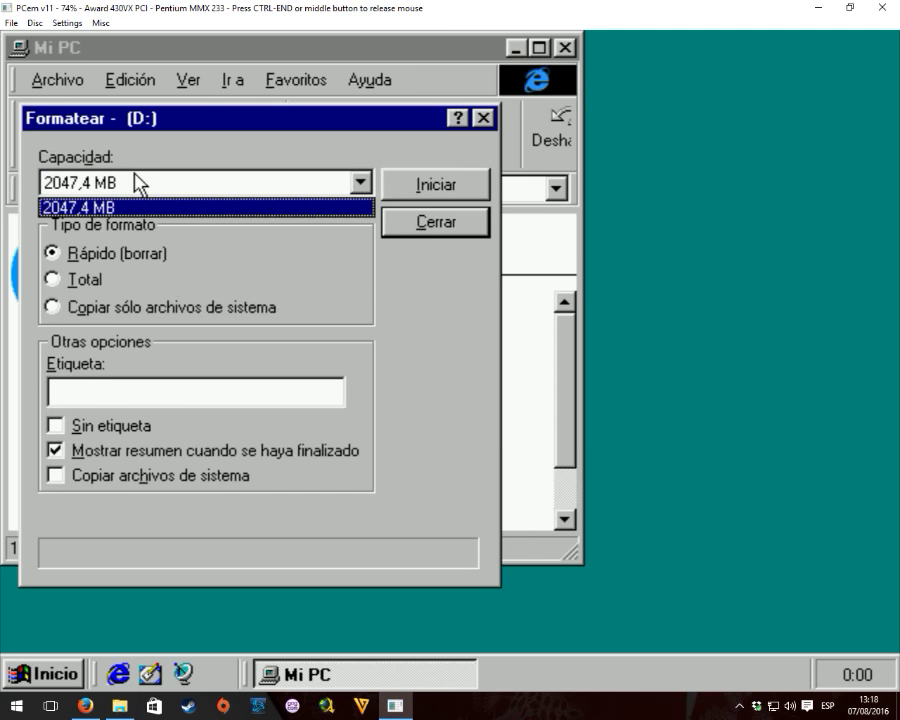
click(135, 176)
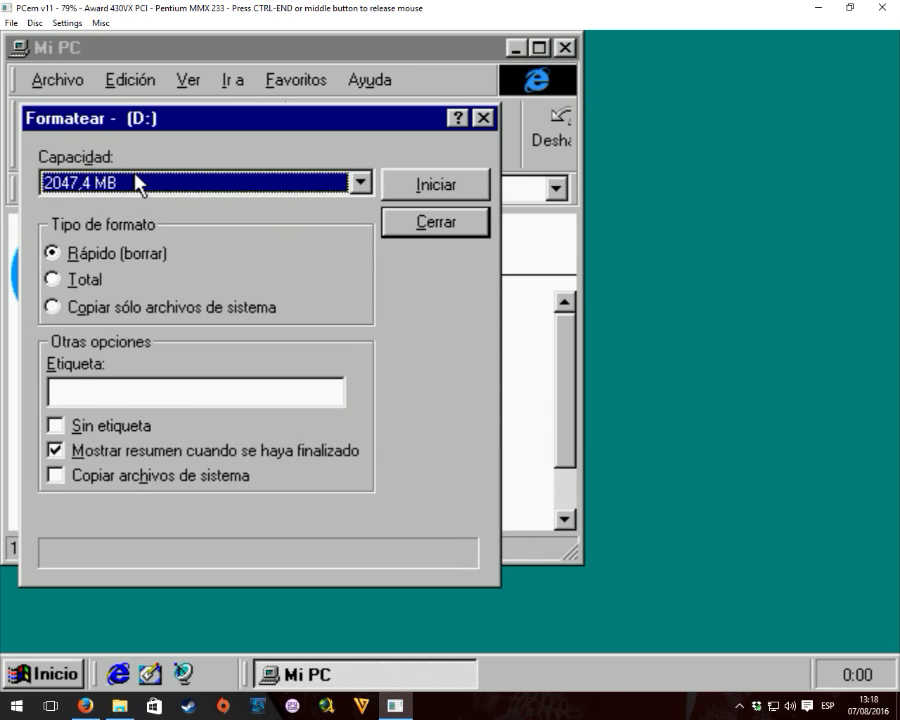
click(438, 195)
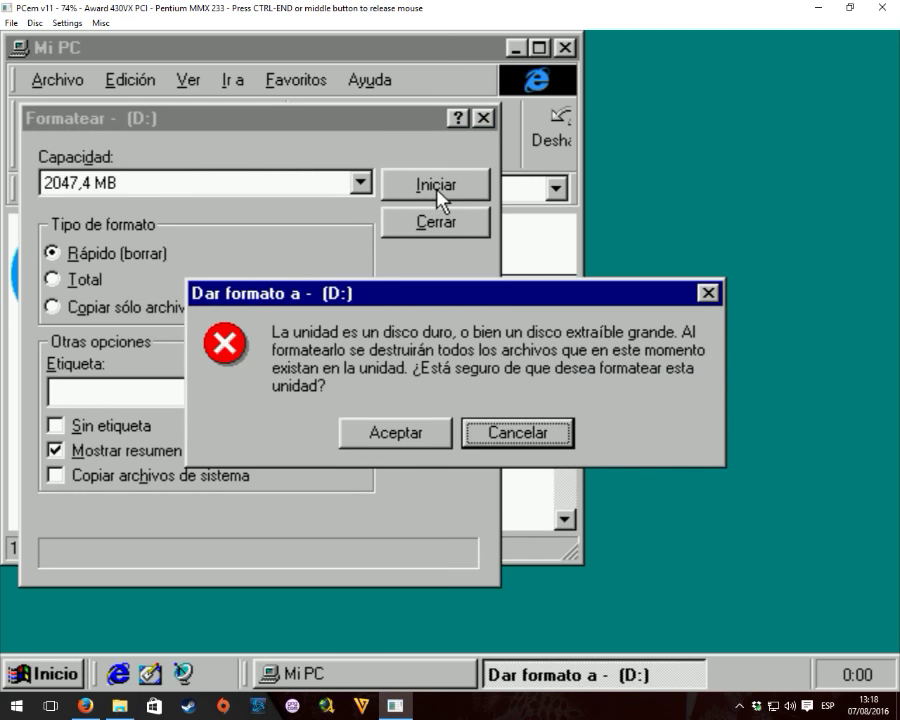
click(390, 439)
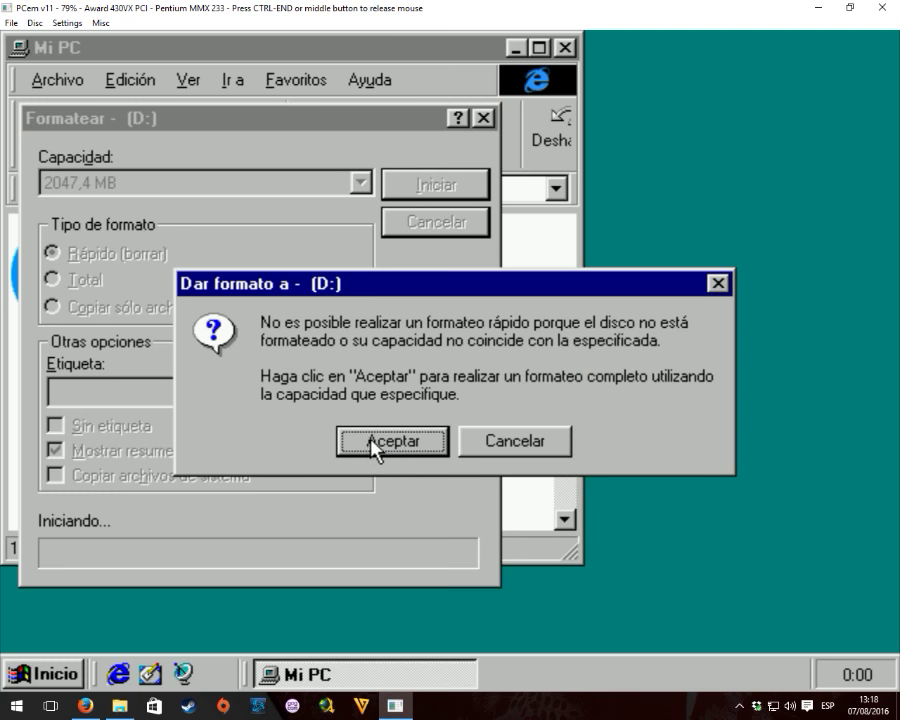
click(477, 444)
Format drive D: with the Total format type, accept the erasure, and close the format results.
click(86, 281)
click(444, 180)
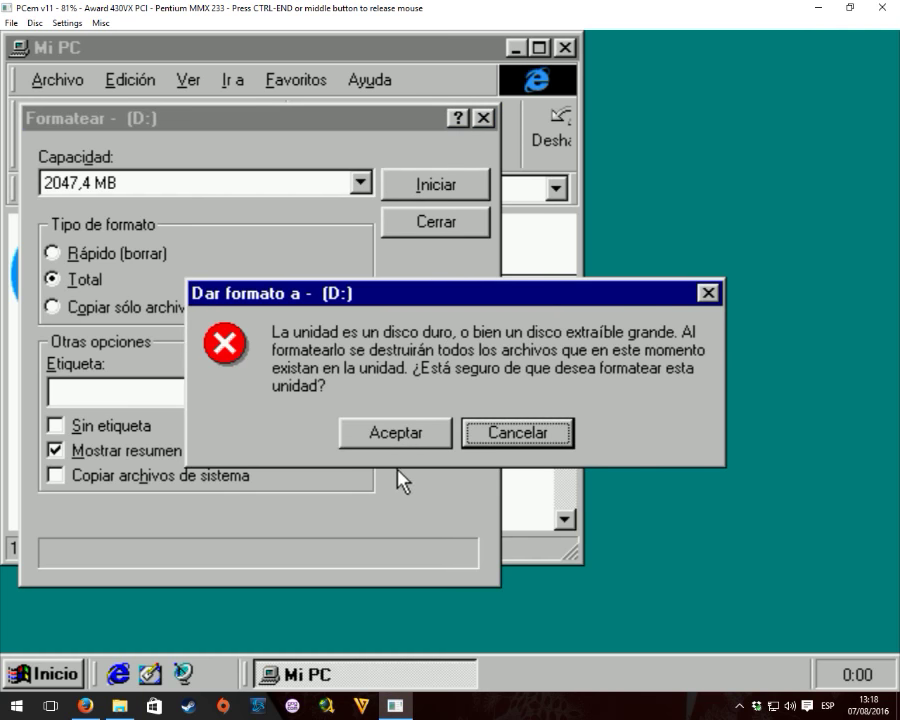
click(382, 430)
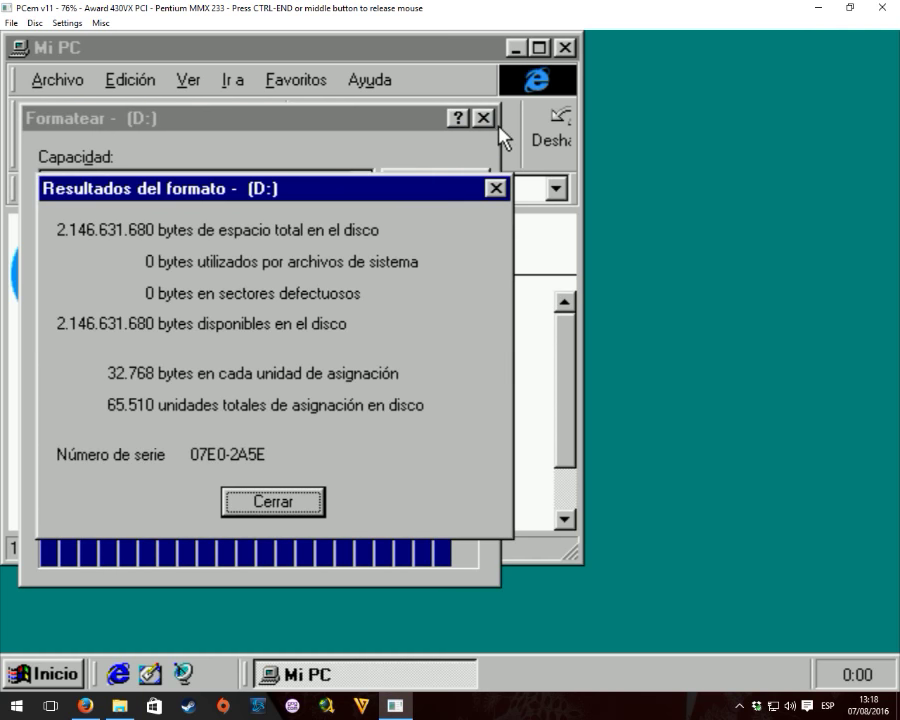
click(310, 490)
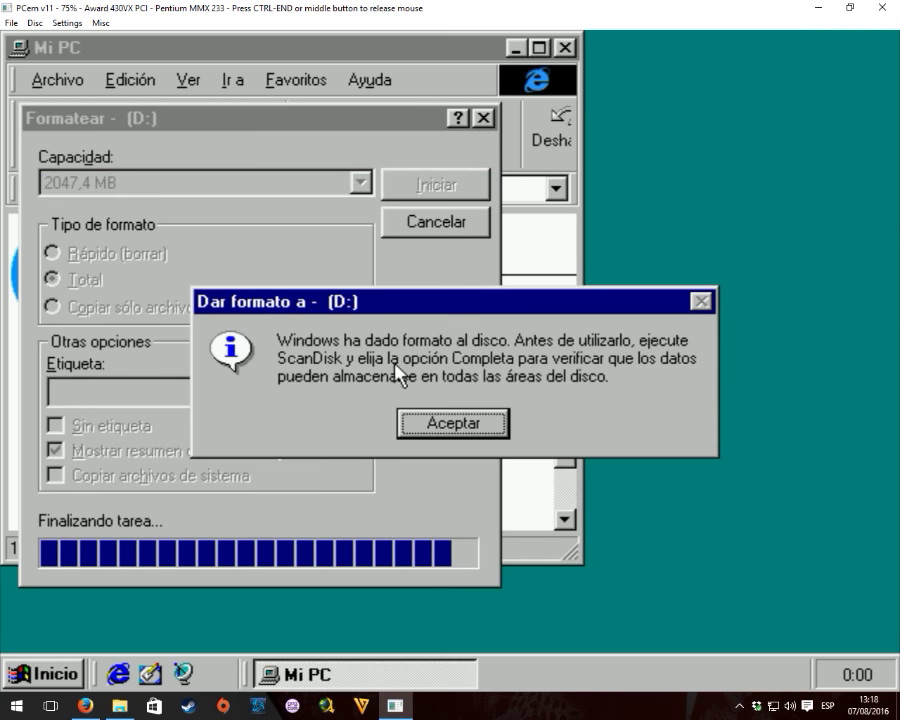
Dismiss the ScanDisk notice for drive D: and close the format dialog and the Windows help window.
click(463, 434)
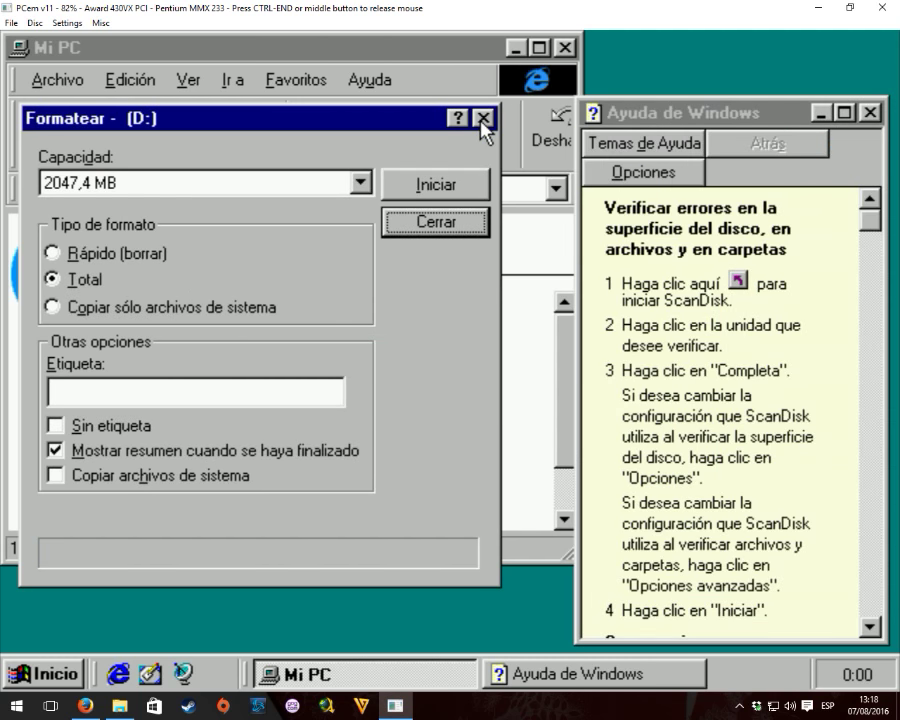
click(483, 118)
click(870, 112)
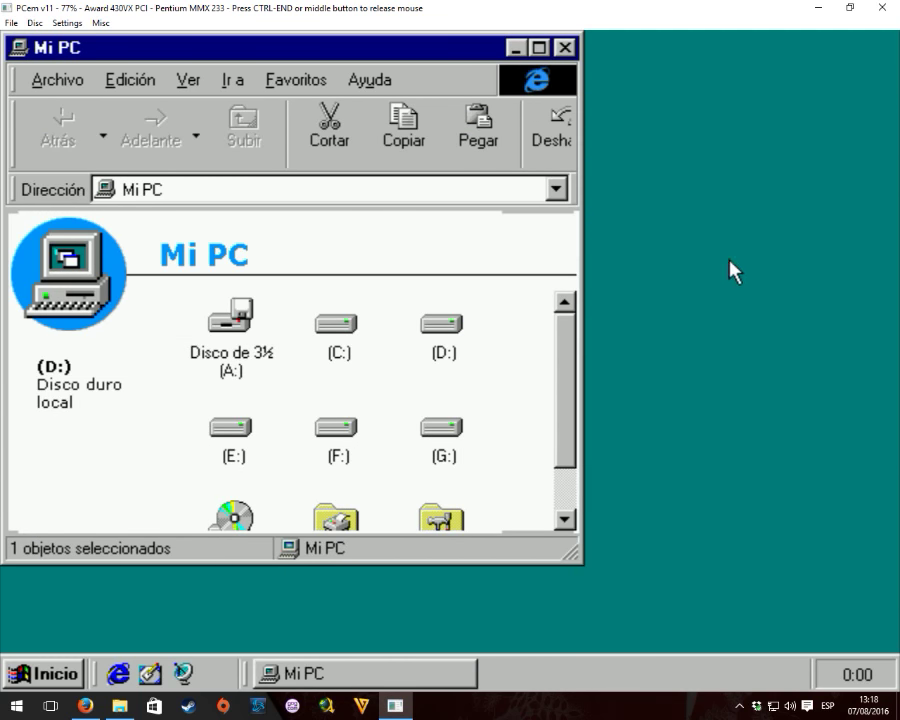
Check the details of drives C: and D:, view the contents of D: in a wider window, and return to Mi PC.
click(436, 344)
click(342, 335)
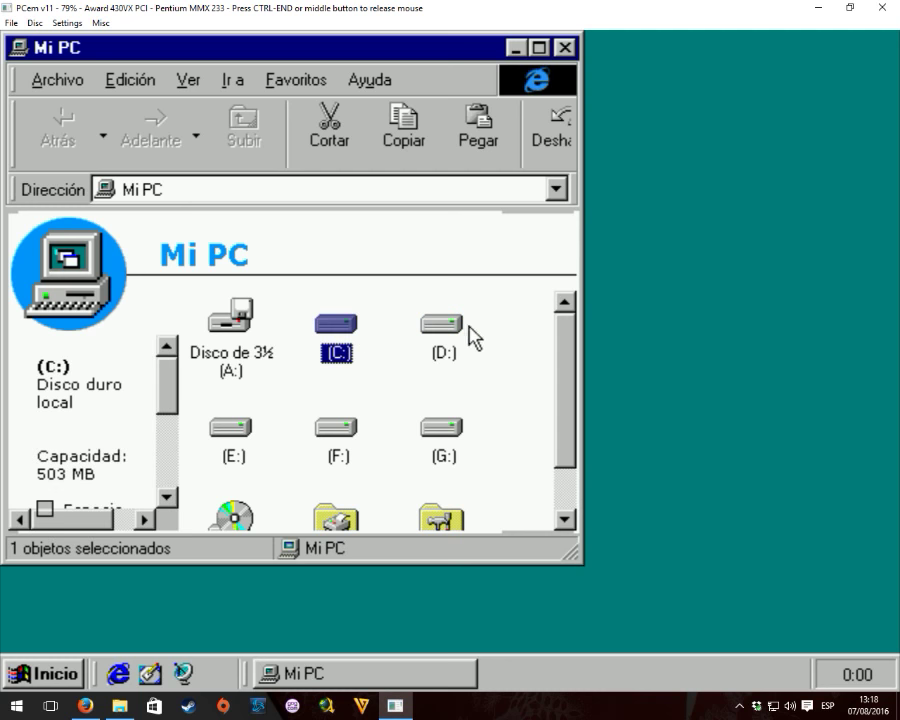
click(455, 338)
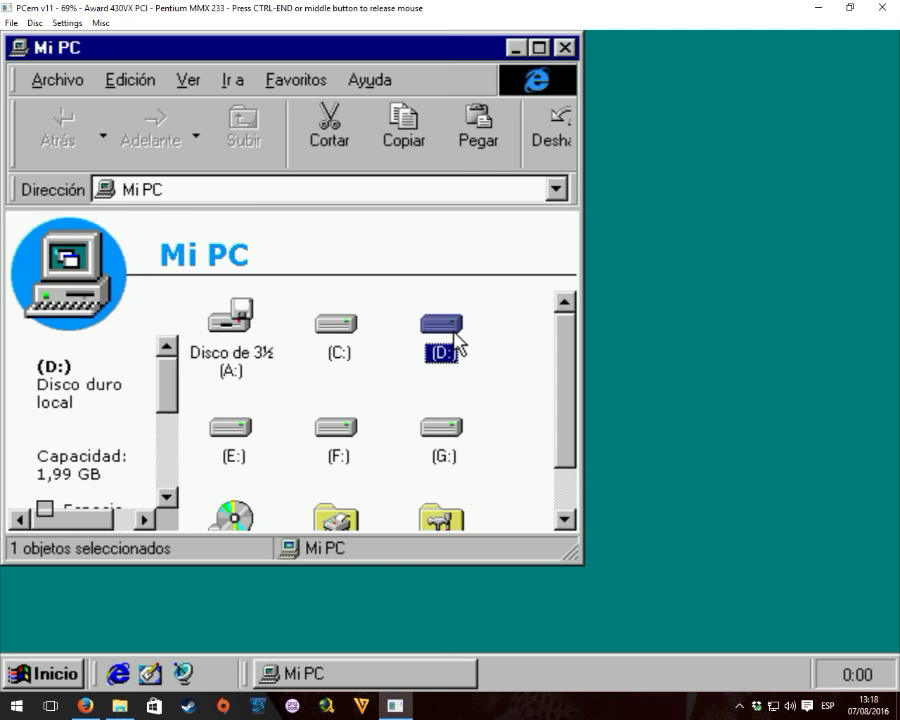
double_click(447, 342)
right_click(311, 366)
click(341, 291)
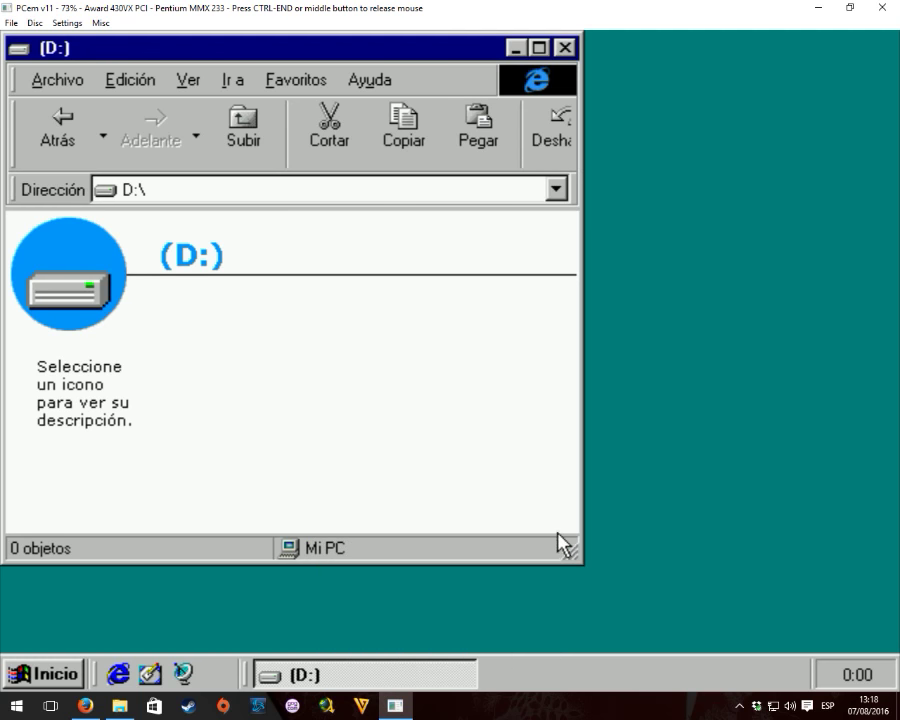
drag(566, 543, 842, 578)
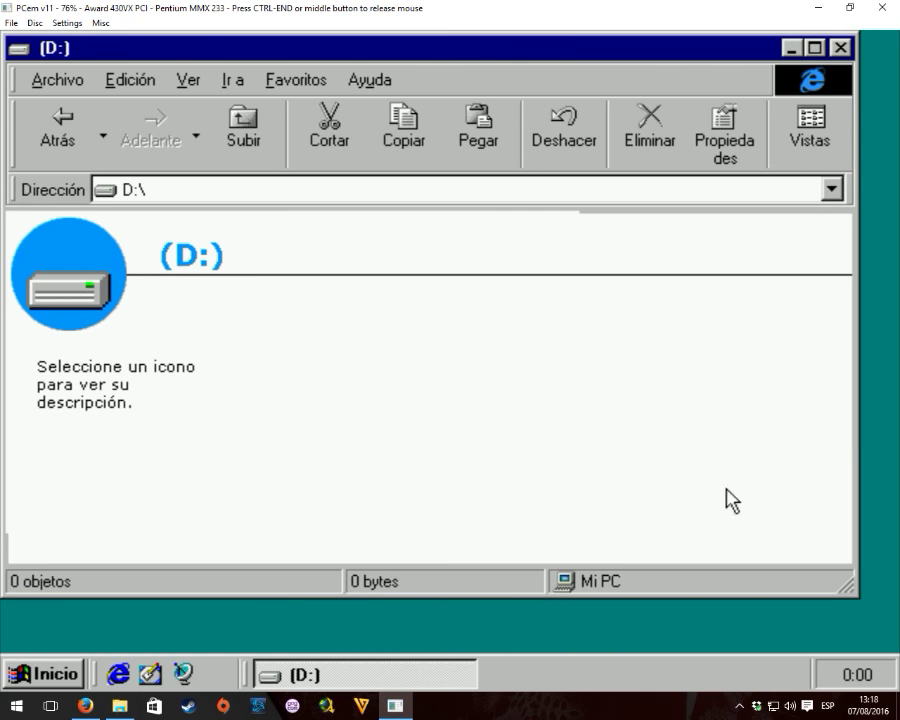
click(60, 125)
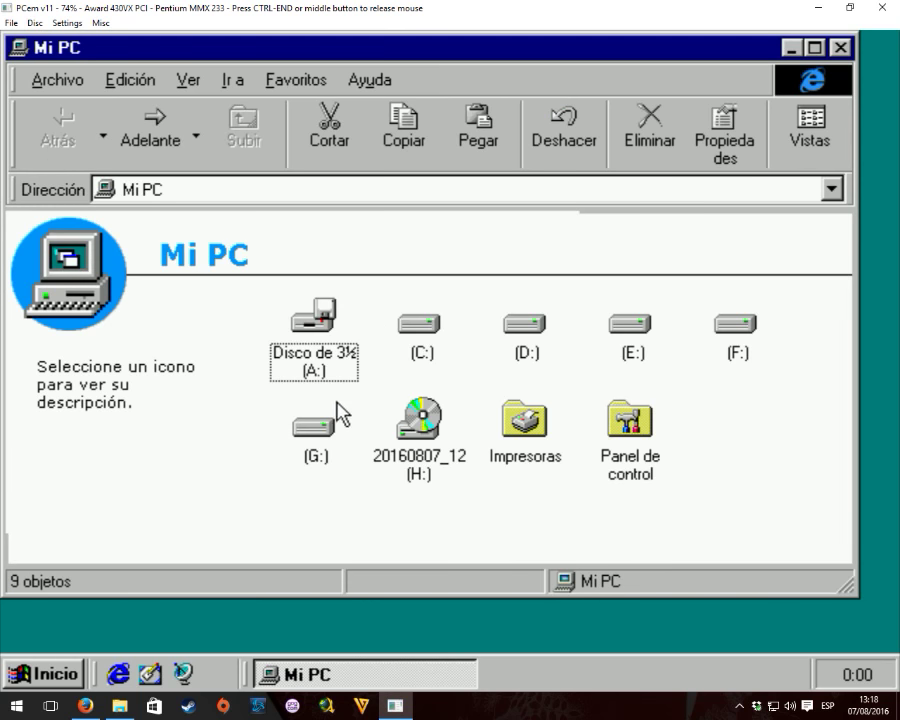
Format drive E: with the Total format type, accept the erasure, and close the results, ScanDisk notice, help and format windows.
double_click(625, 335)
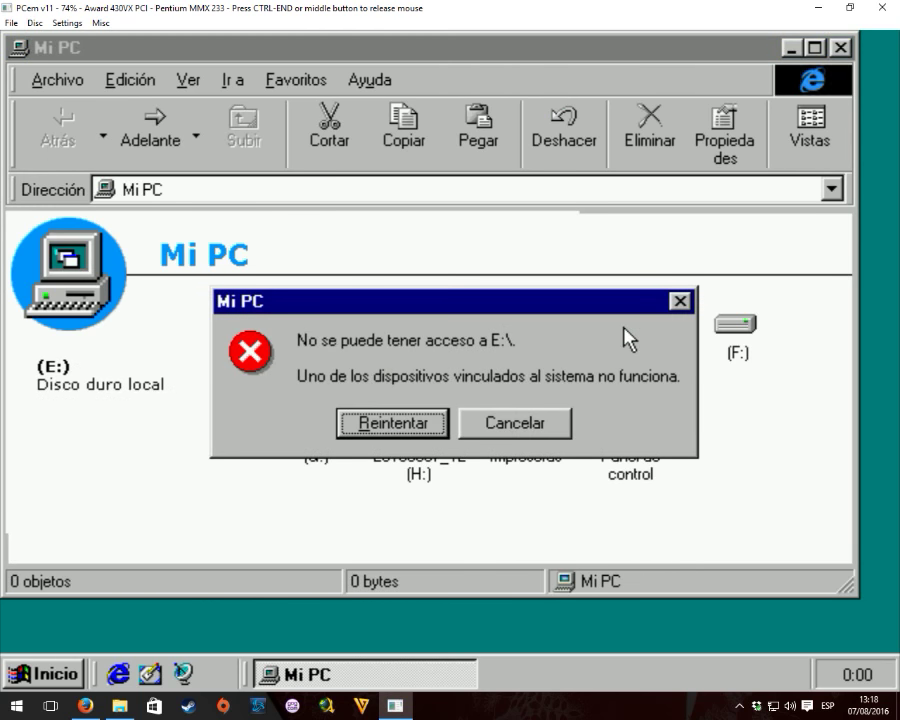
click(474, 420)
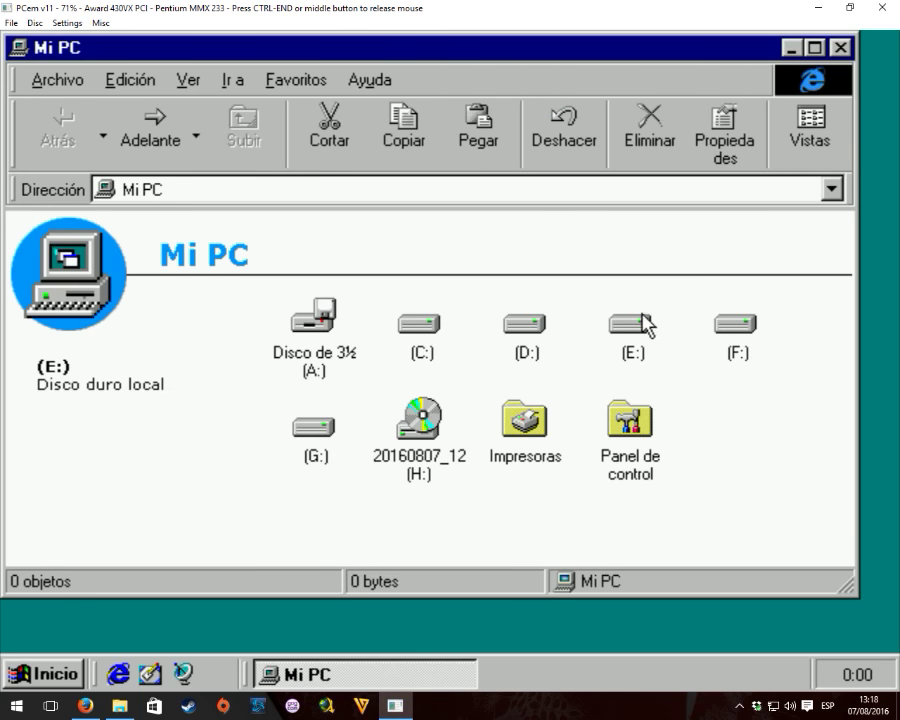
right_click(639, 329)
click(683, 416)
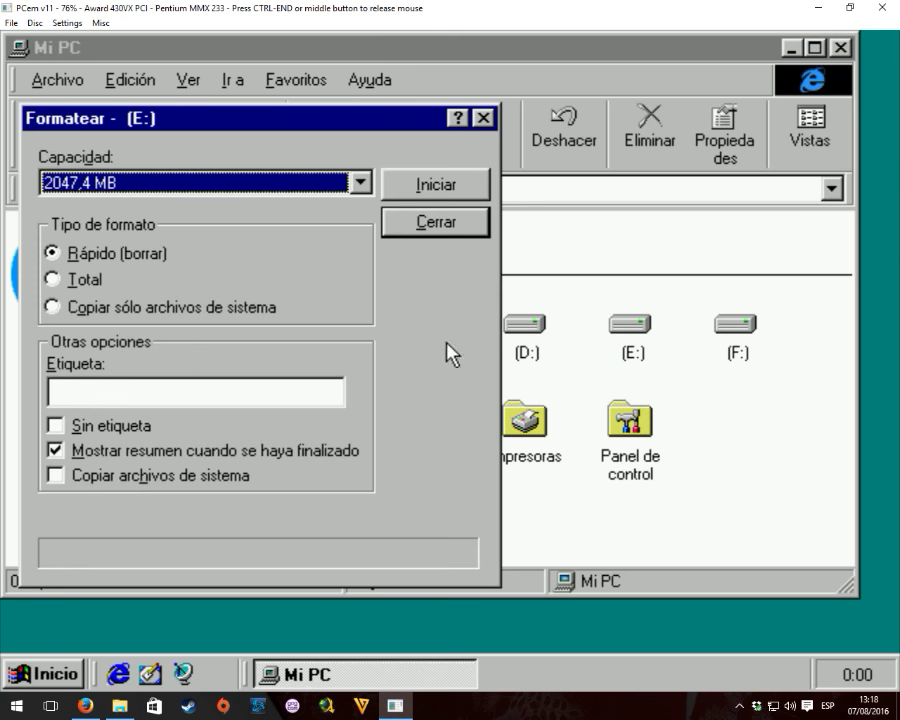
click(104, 284)
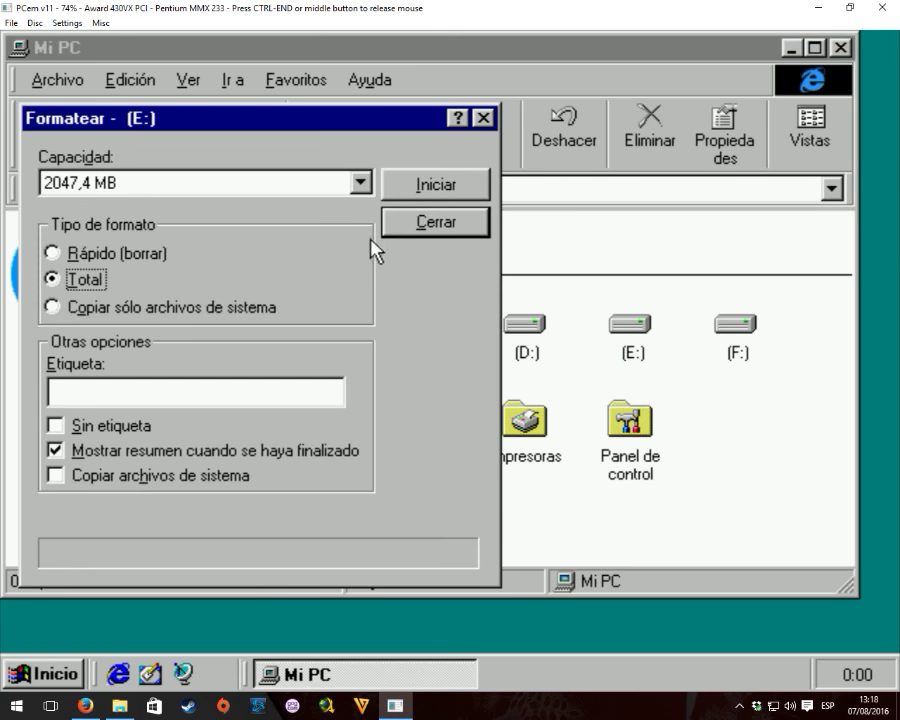
click(402, 194)
click(400, 440)
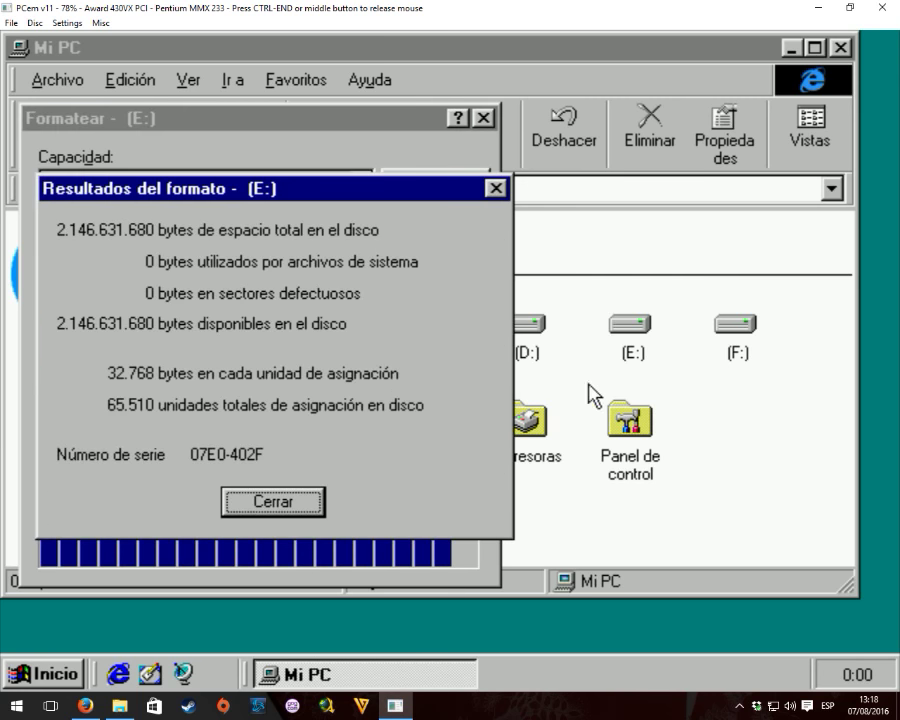
click(266, 500)
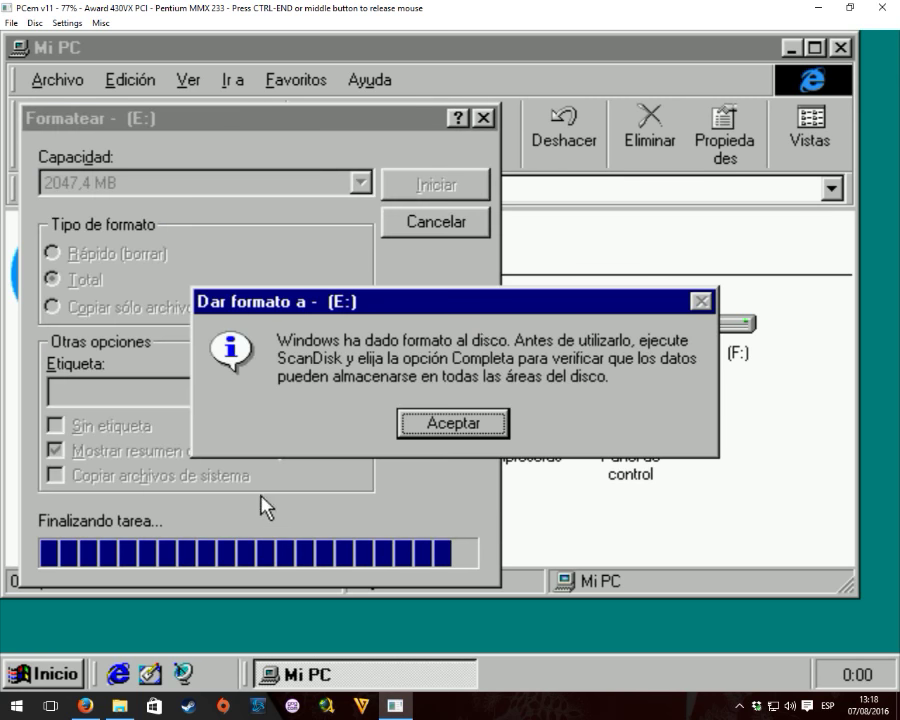
click(452, 423)
click(868, 114)
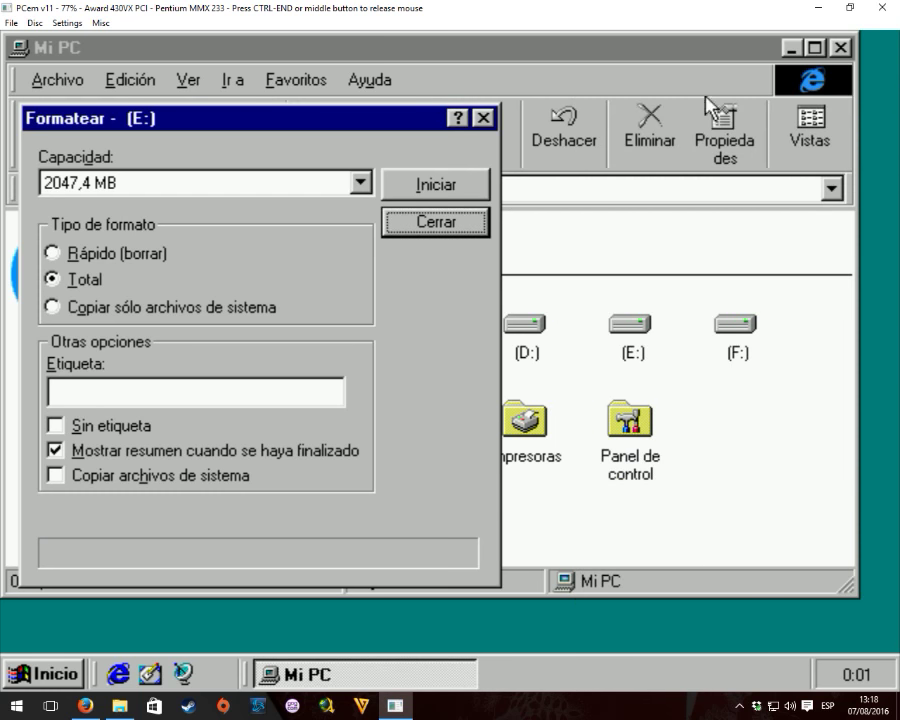
click(484, 119)
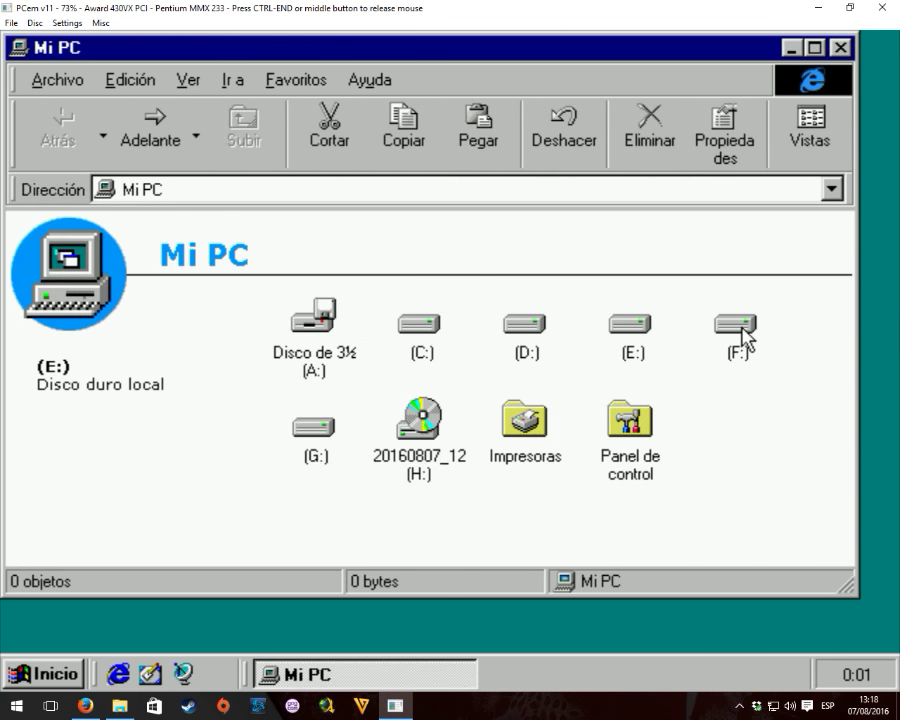
Format drive F: with the Total format type, accept the erasure, and close the results, ScanDisk notice, help and format windows.
right_click(742, 335)
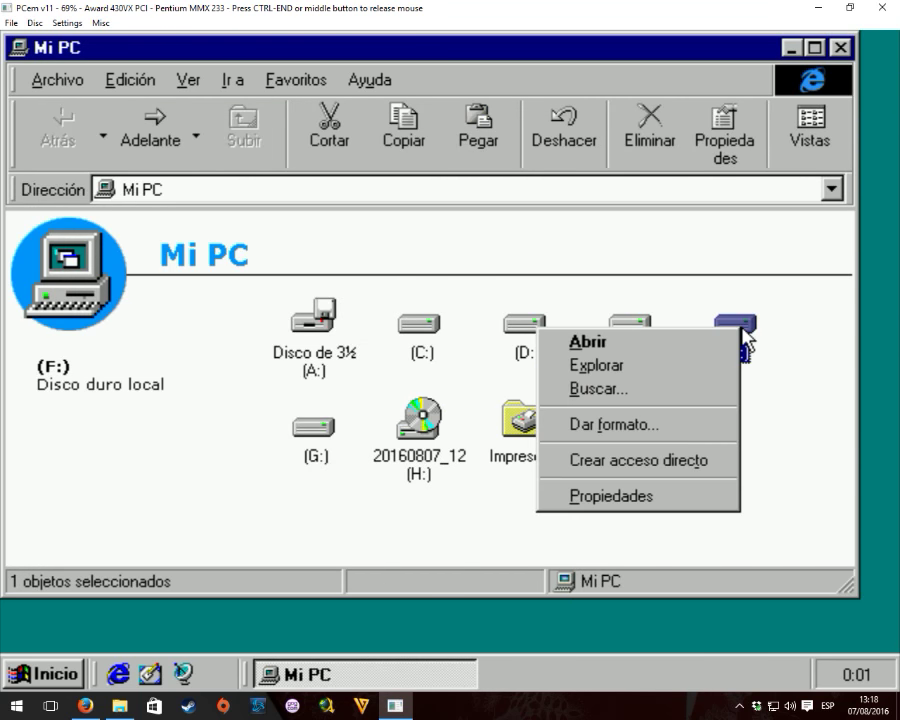
click(629, 424)
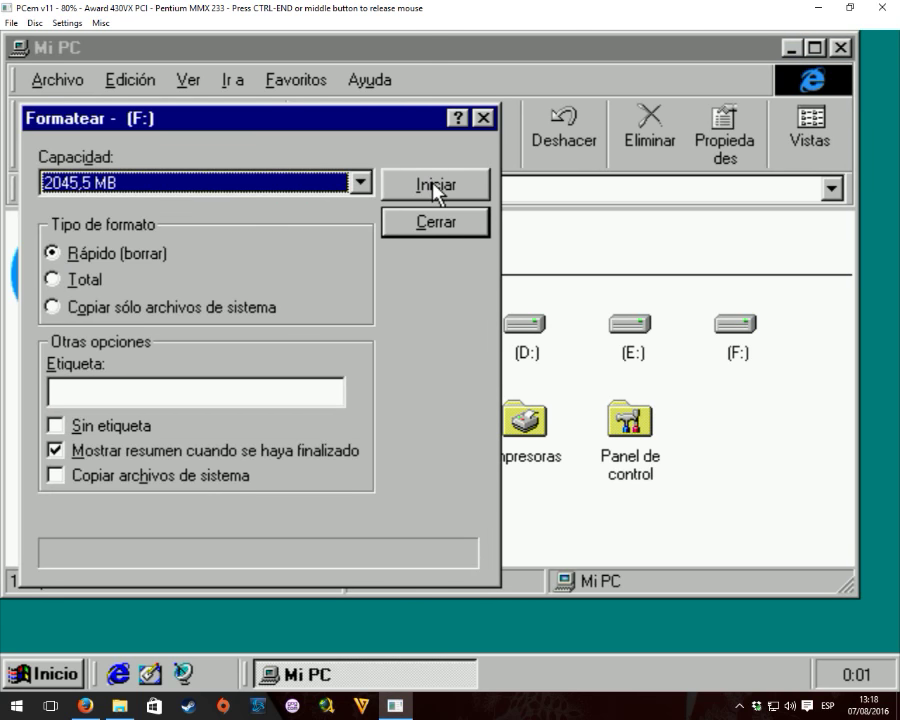
click(82, 282)
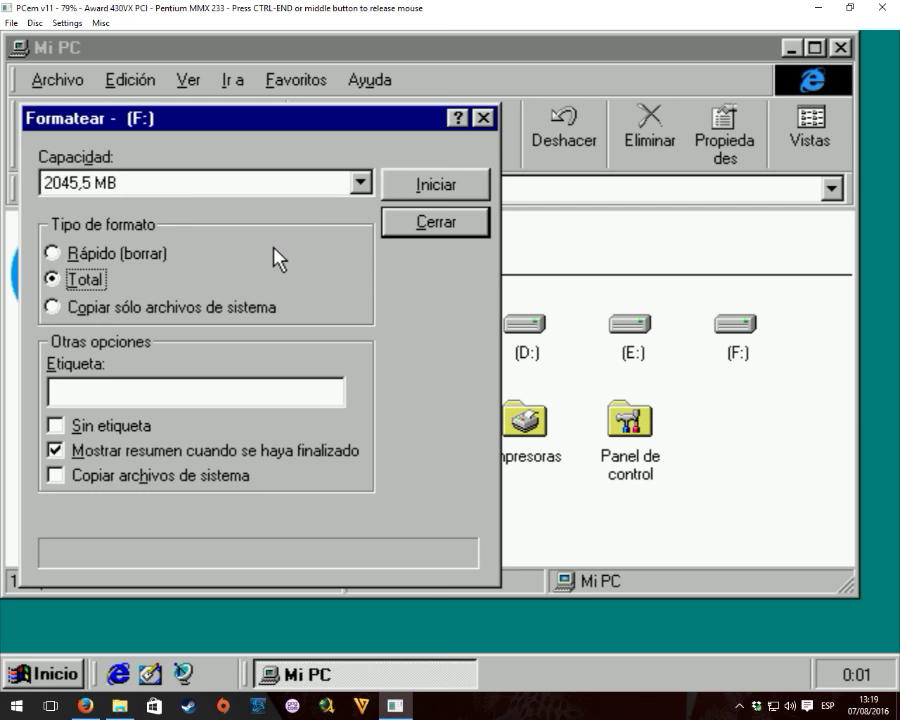
click(410, 190)
click(414, 434)
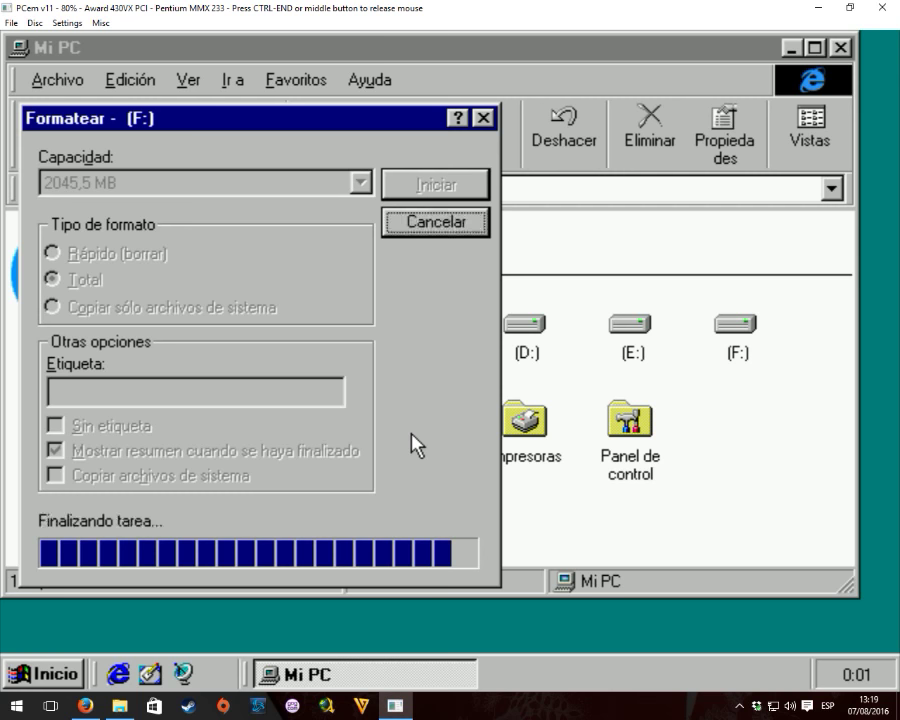
click(262, 501)
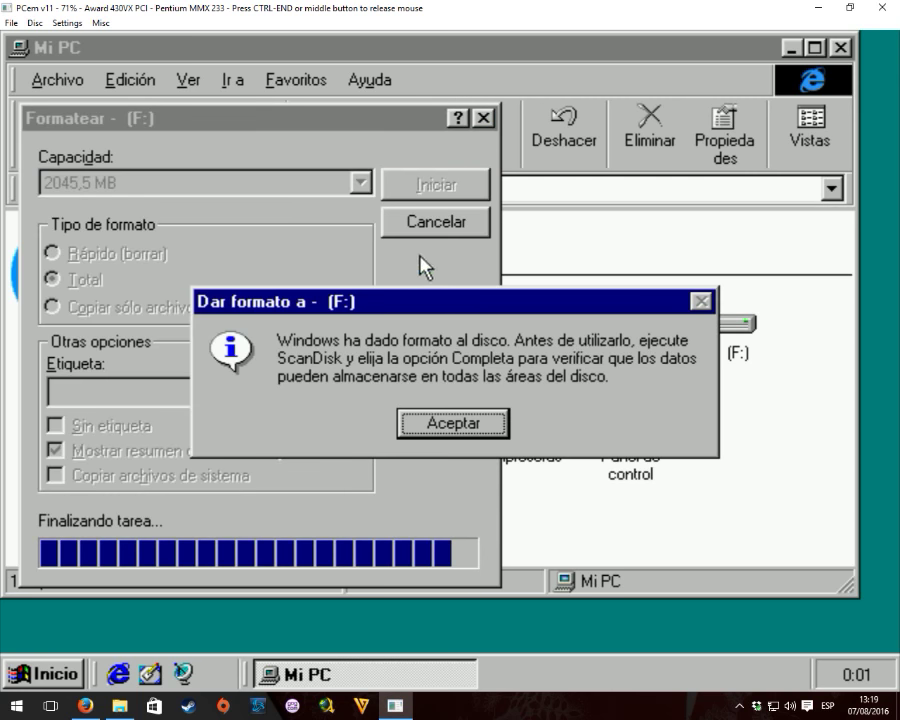
click(441, 423)
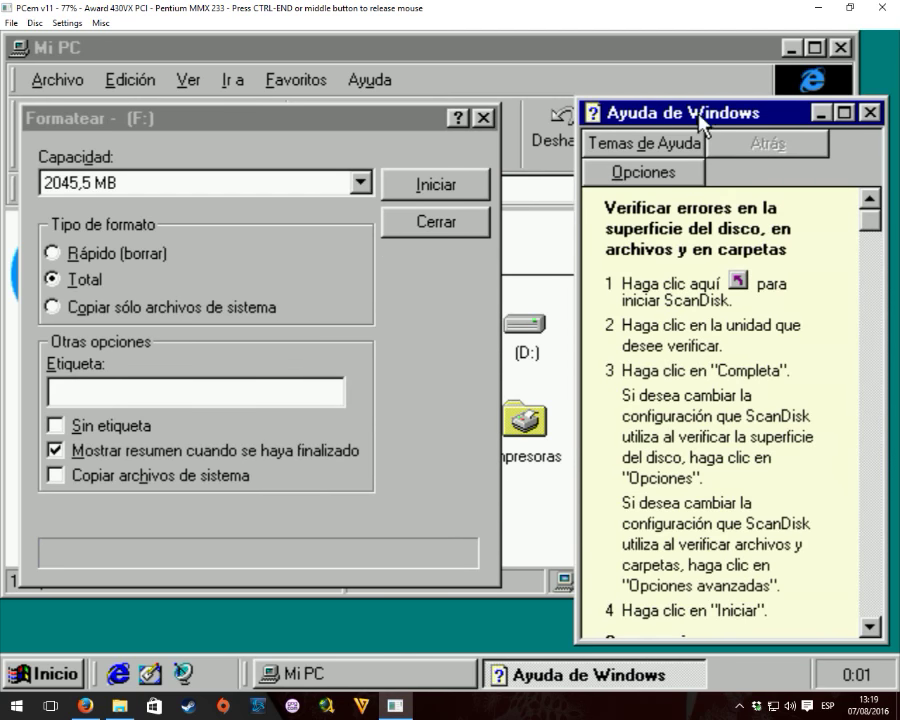
click(869, 113)
click(486, 118)
Open drives G: and C: in turn to compare their contents, and return to Mi PC.
click(326, 440)
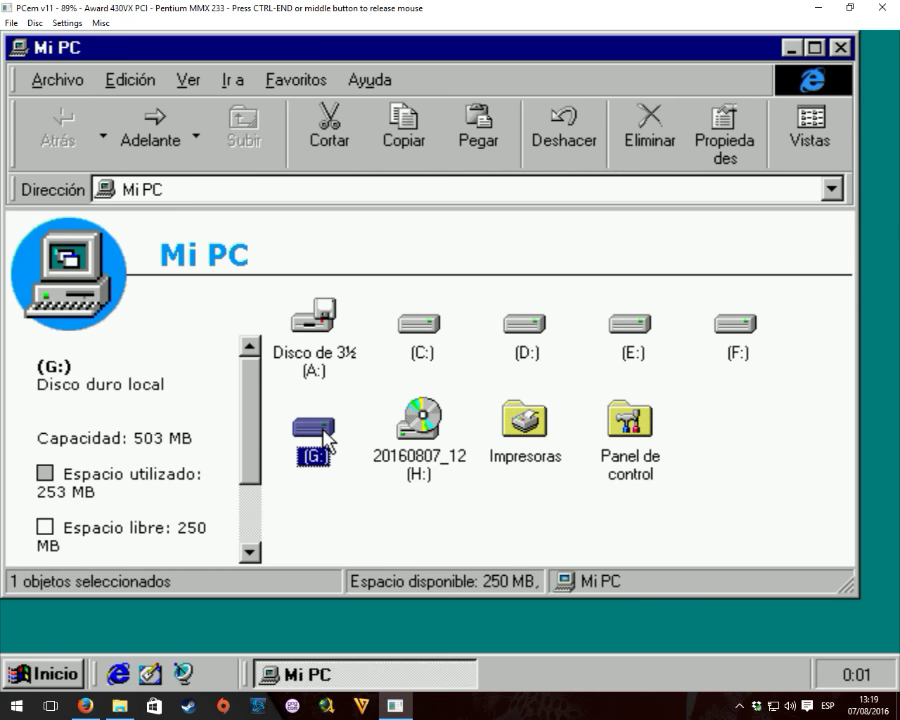
double_click(326, 440)
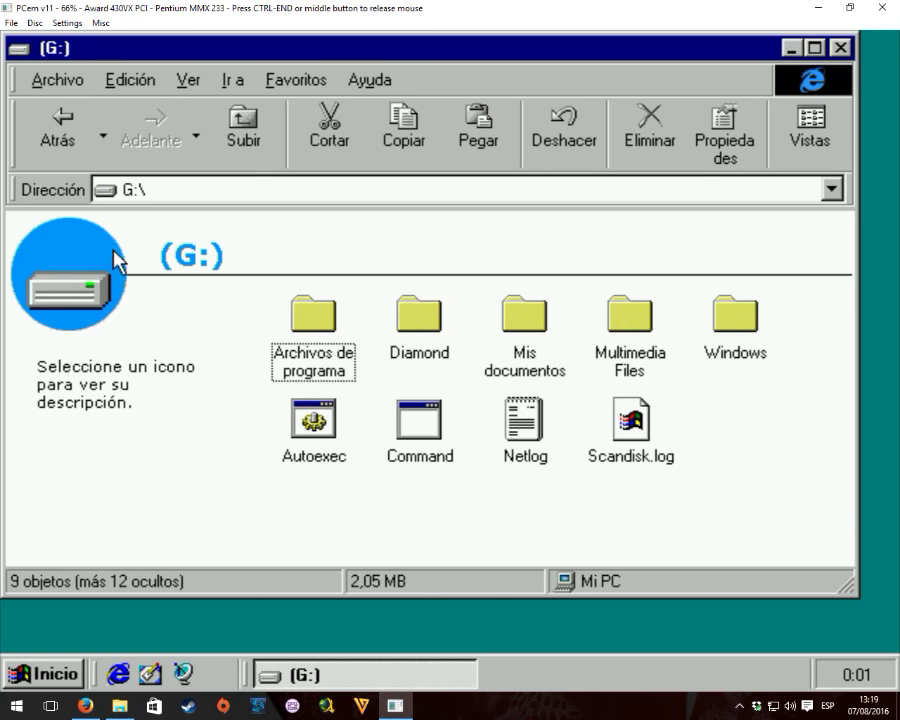
click(70, 127)
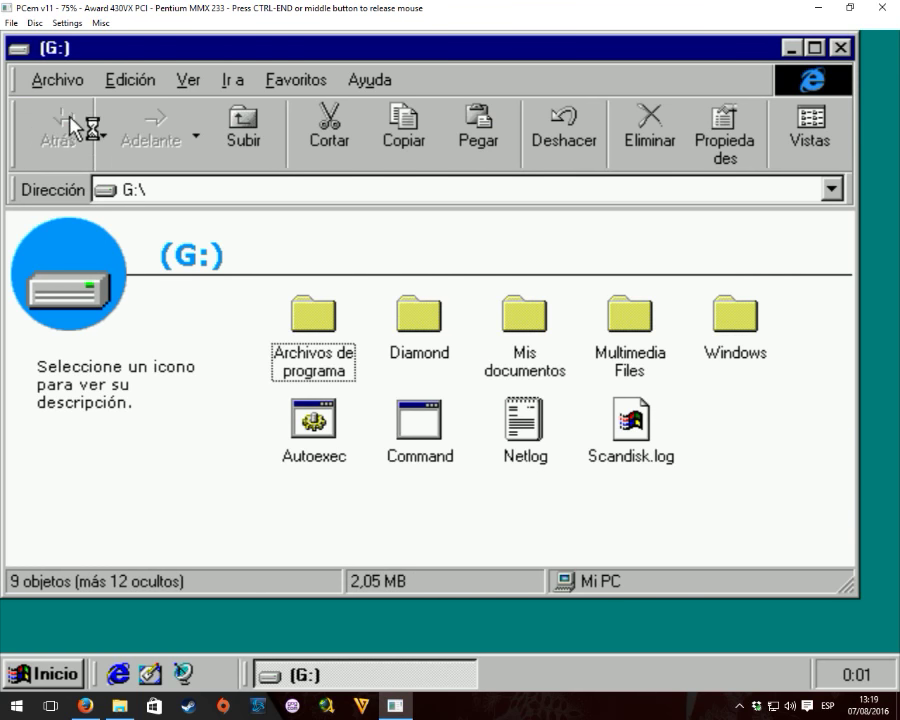
double_click(412, 346)
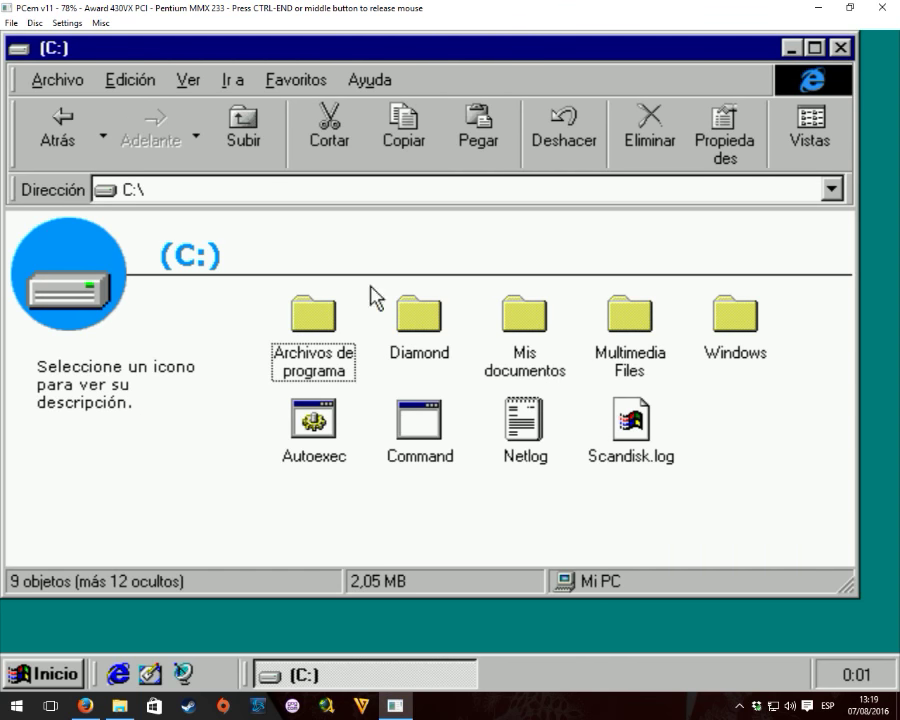
drag(830, 306, 338, 526)
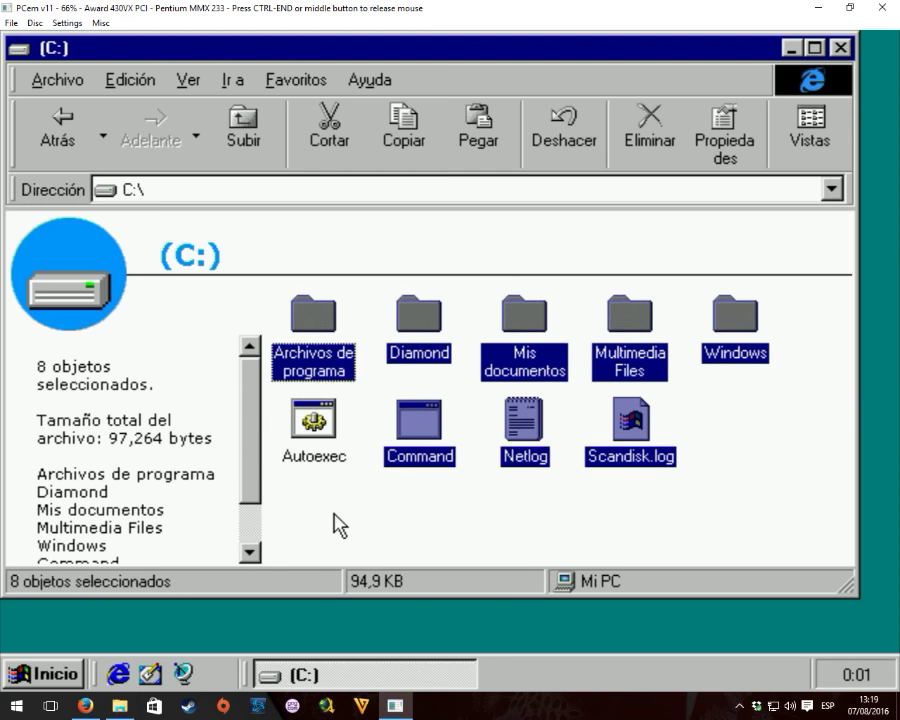
click(338, 526)
click(30, 116)
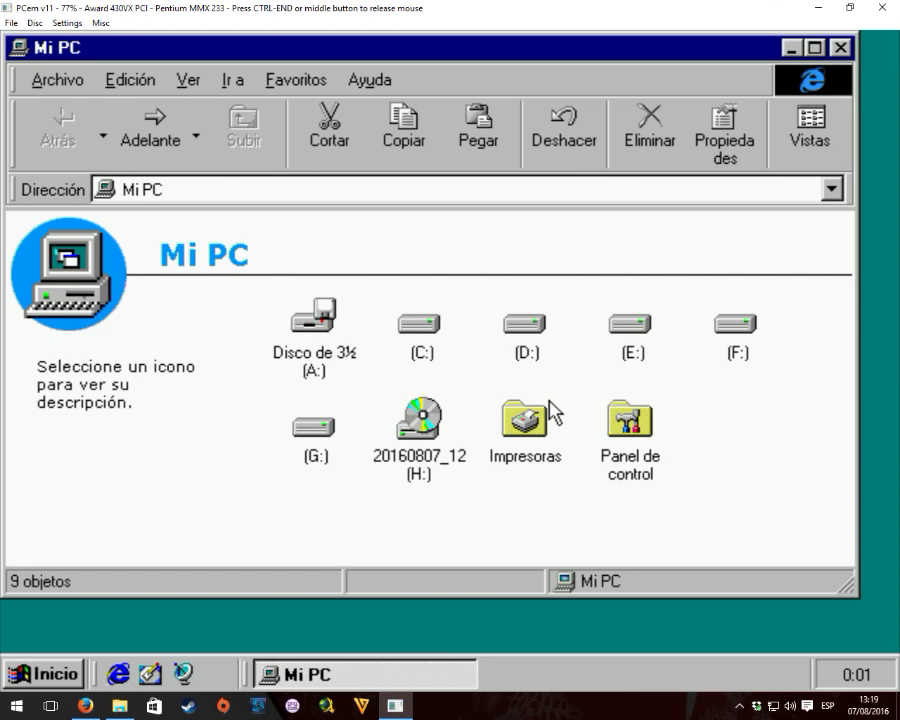
Examine the capacity and free space of drives H:, C:, D:, E:, F: and G:, and close Mi PC.
click(400, 431)
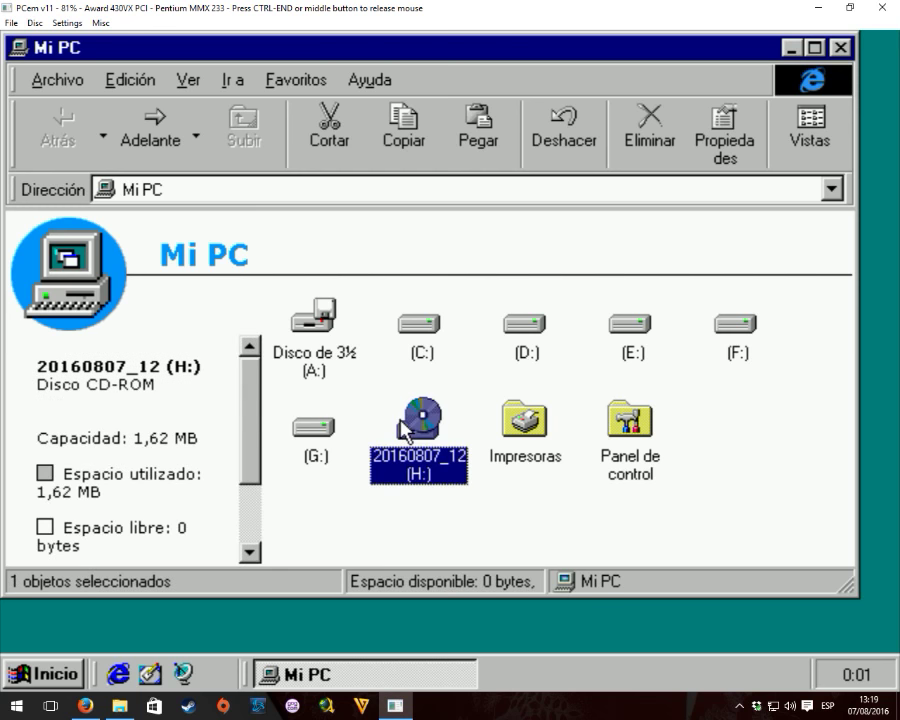
click(418, 325)
click(528, 328)
click(640, 328)
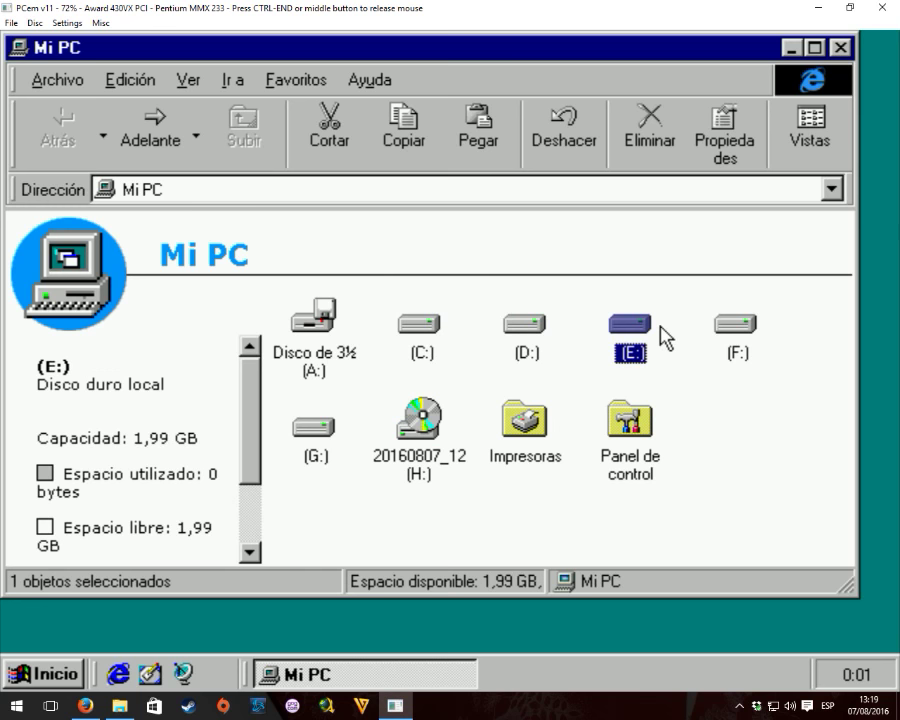
click(760, 343)
click(321, 428)
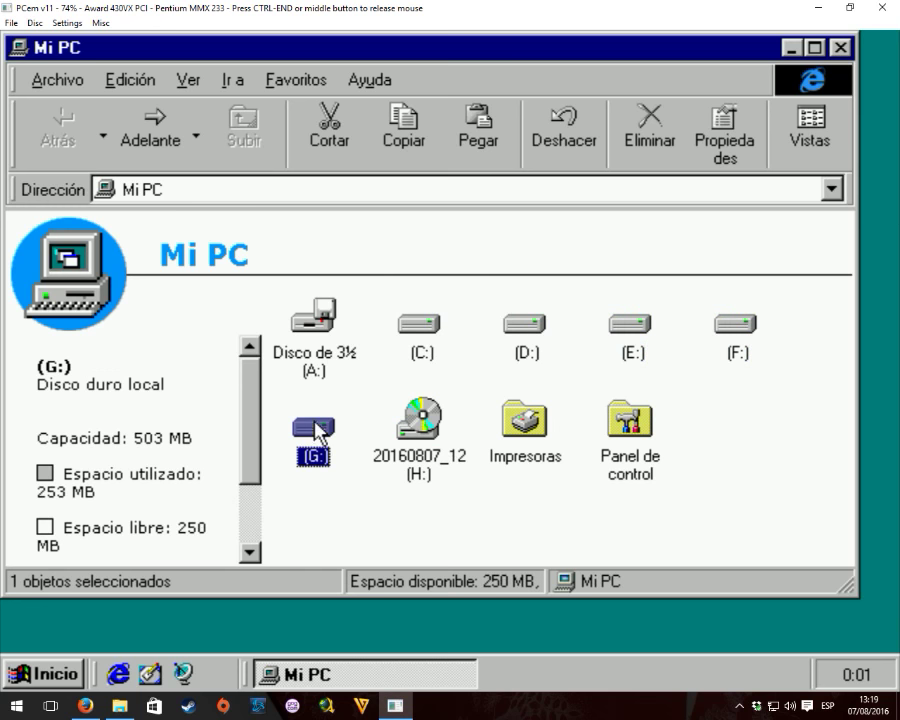
click(394, 522)
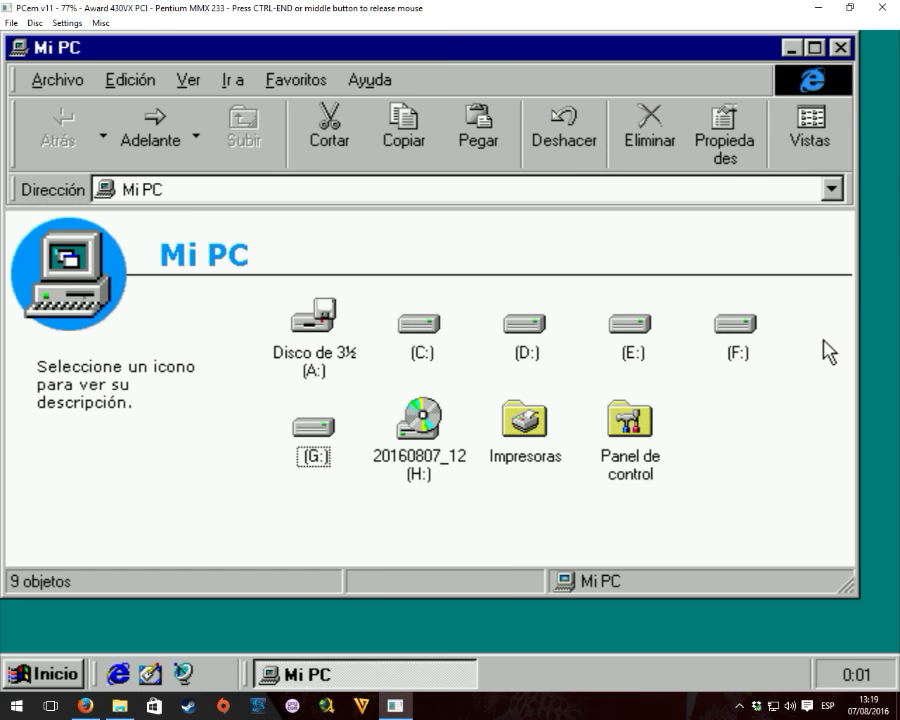
click(841, 47)
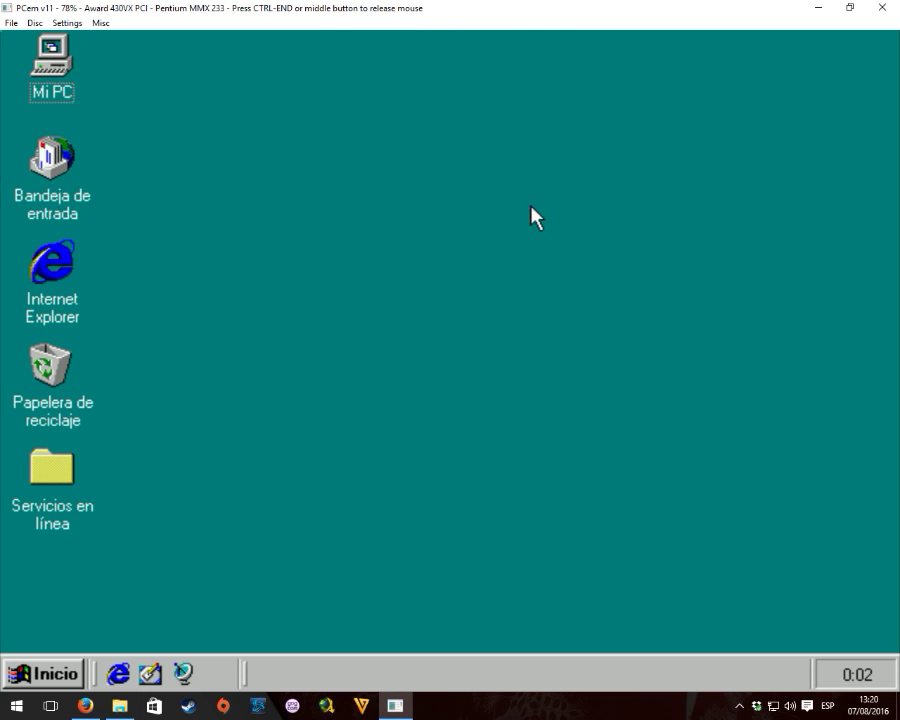
Switch to File Explorer on the host and eject the disc from the BD-ROM drive.
key(ctrl+End)
click(120, 706)
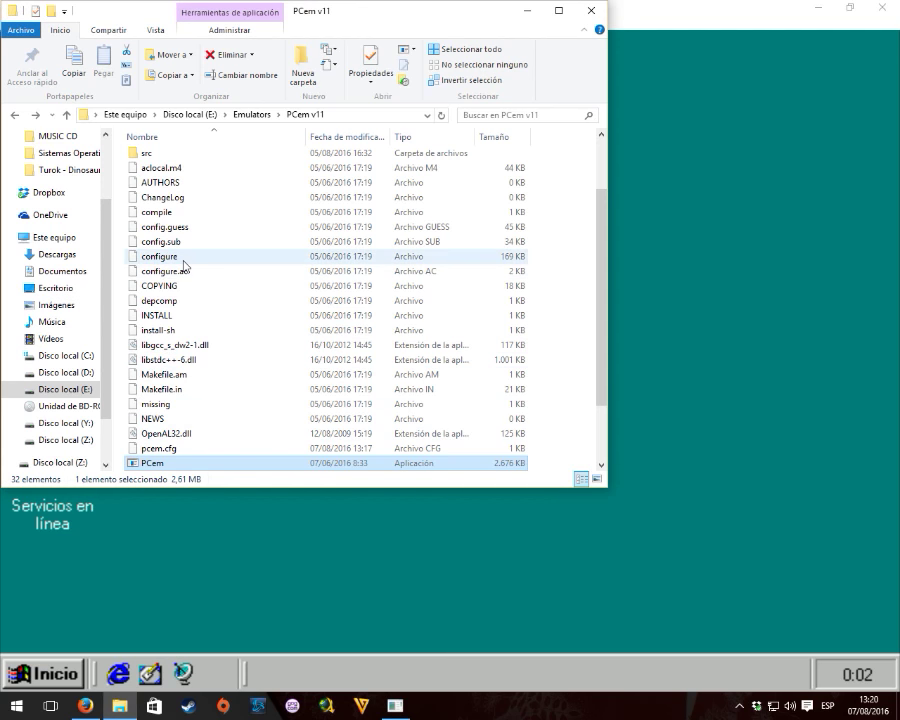
click(87, 423)
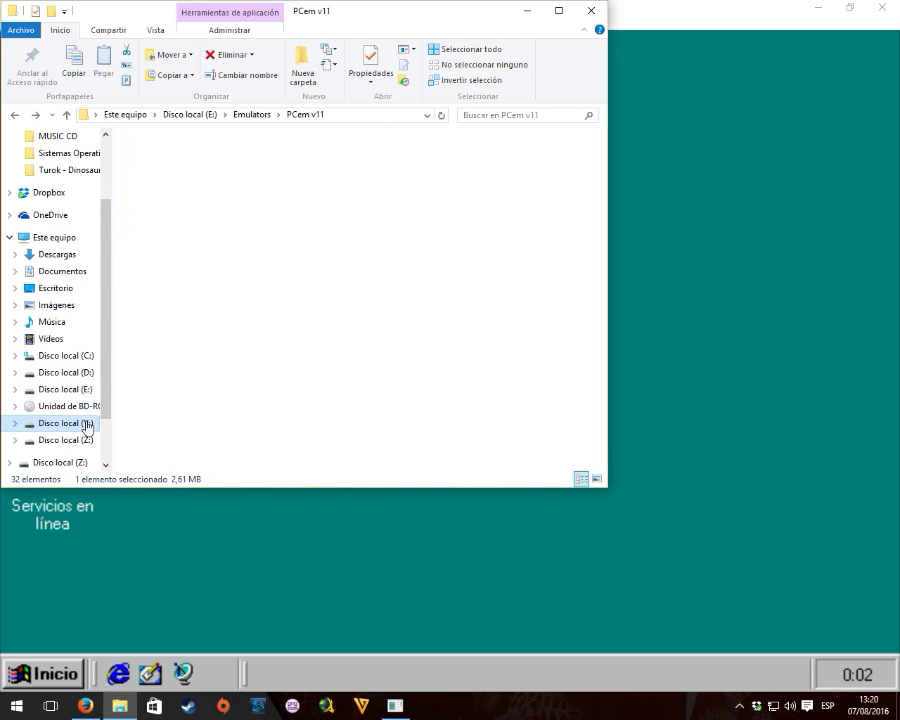
right_click(84, 406)
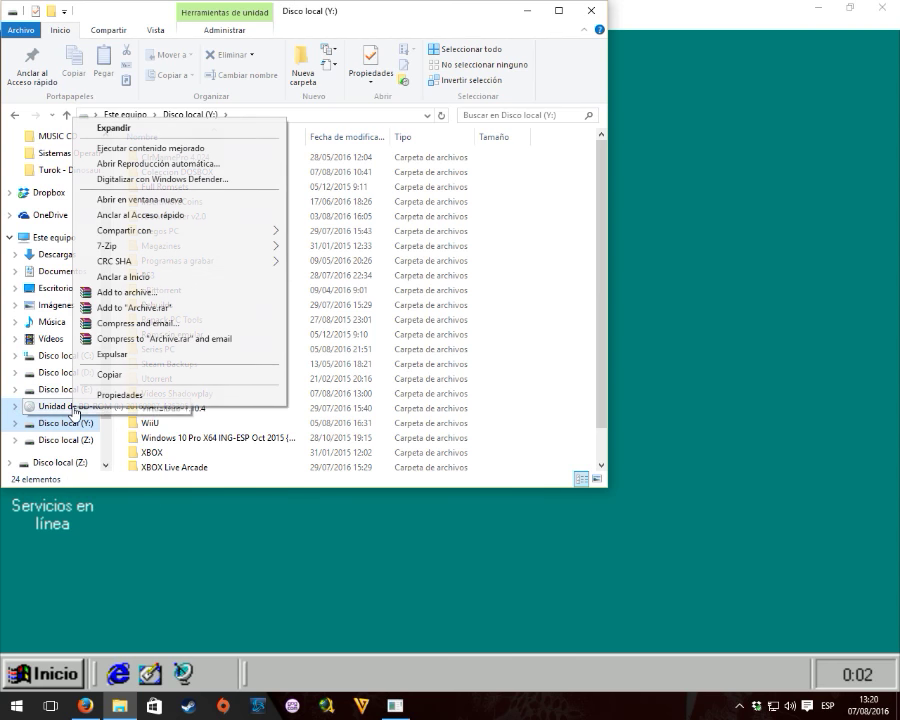
click(117, 355)
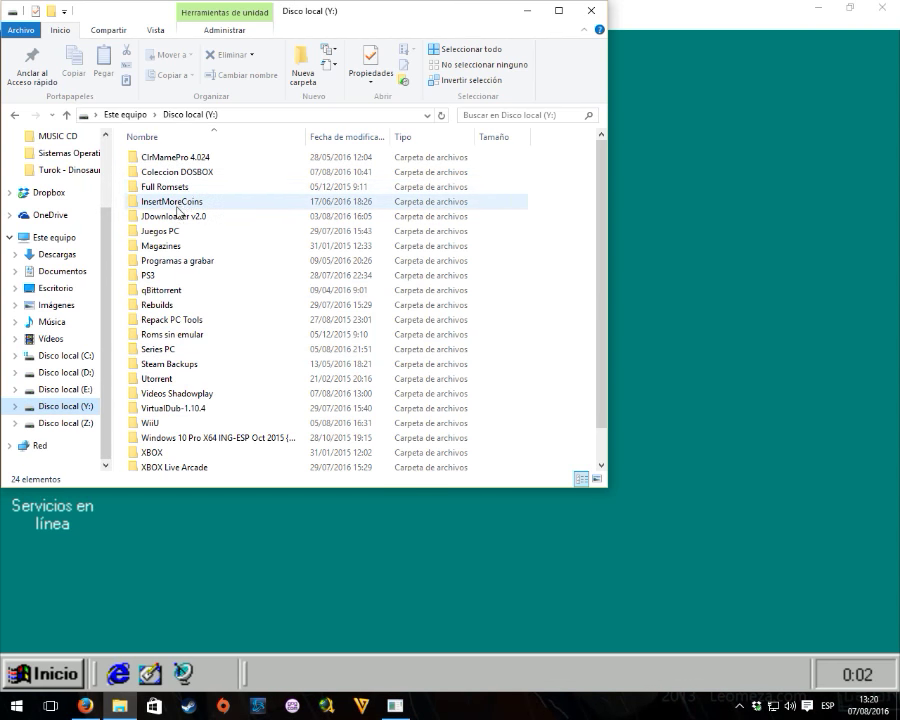
Open the Quake 2 folder under Coleccion DOSBOX\Pcem Games on drive Y: and mount the Quake 2 ISO.
double_click(178, 174)
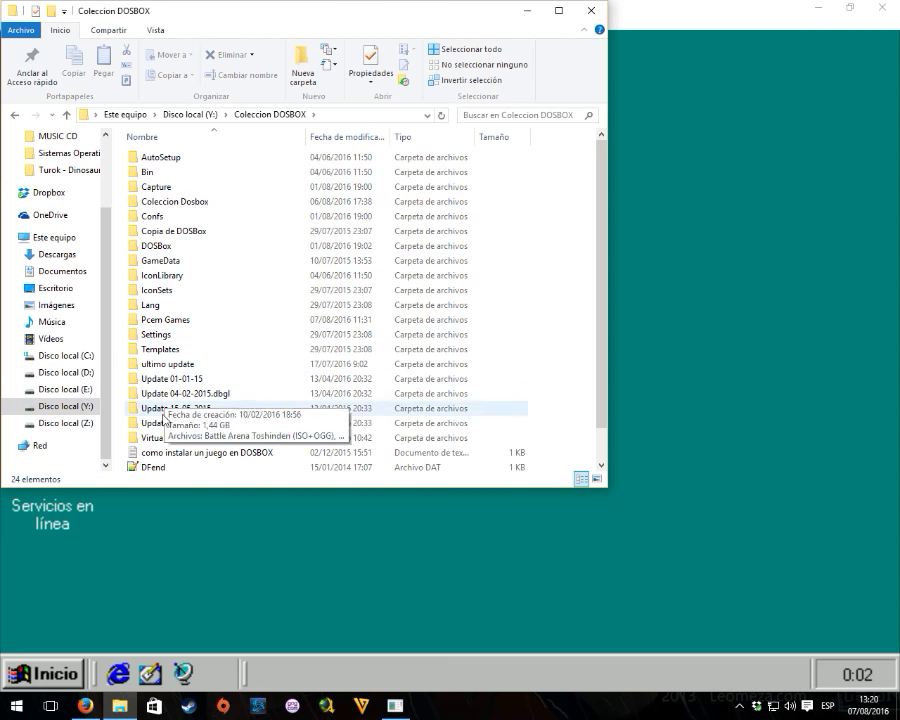
double_click(165, 318)
double_click(168, 173)
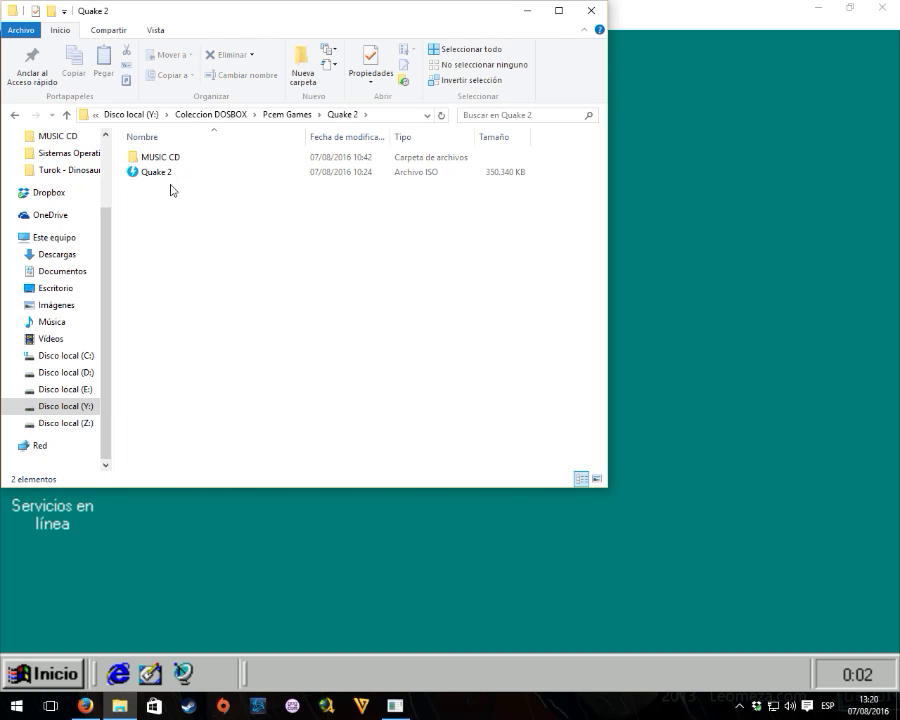
double_click(168, 178)
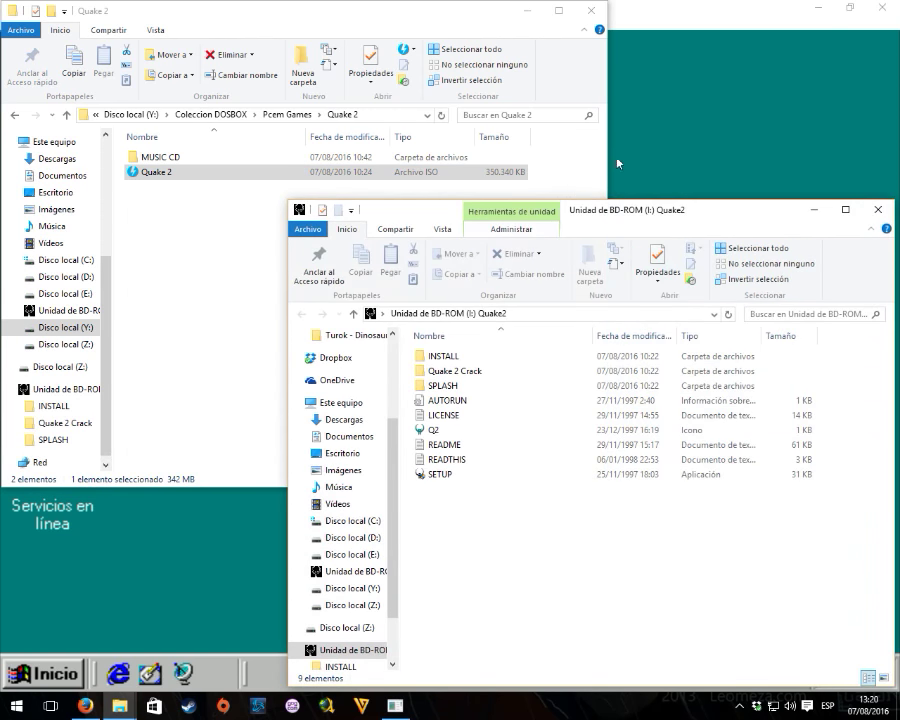
Return to PCem, run Setup from the Quake2 (H:) disc, and start the Quake II installation.
click(650, 120)
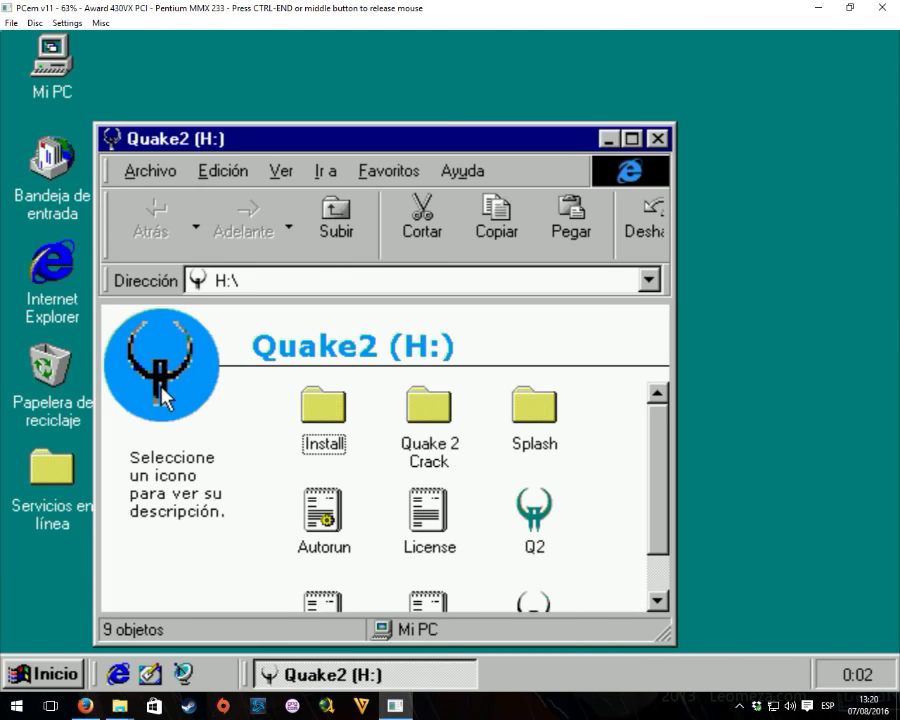
drag(668, 452, 663, 510)
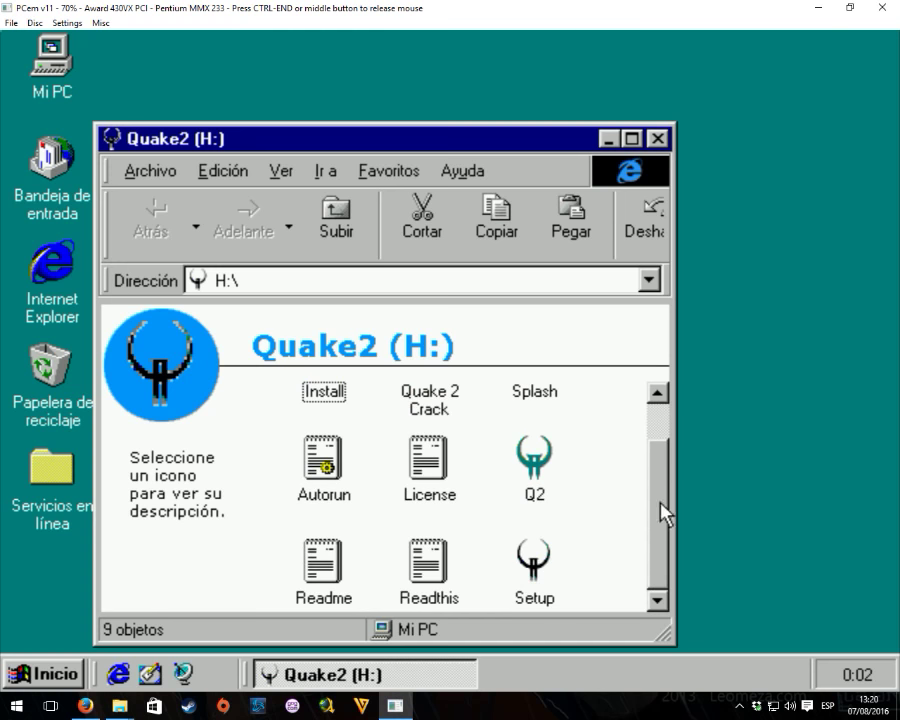
double_click(528, 570)
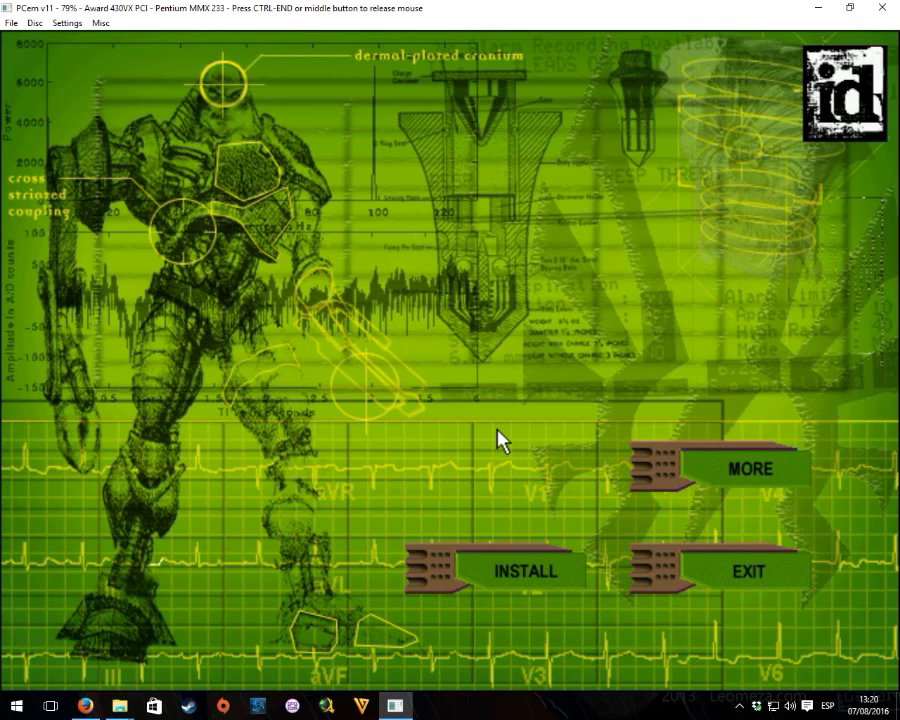
click(512, 580)
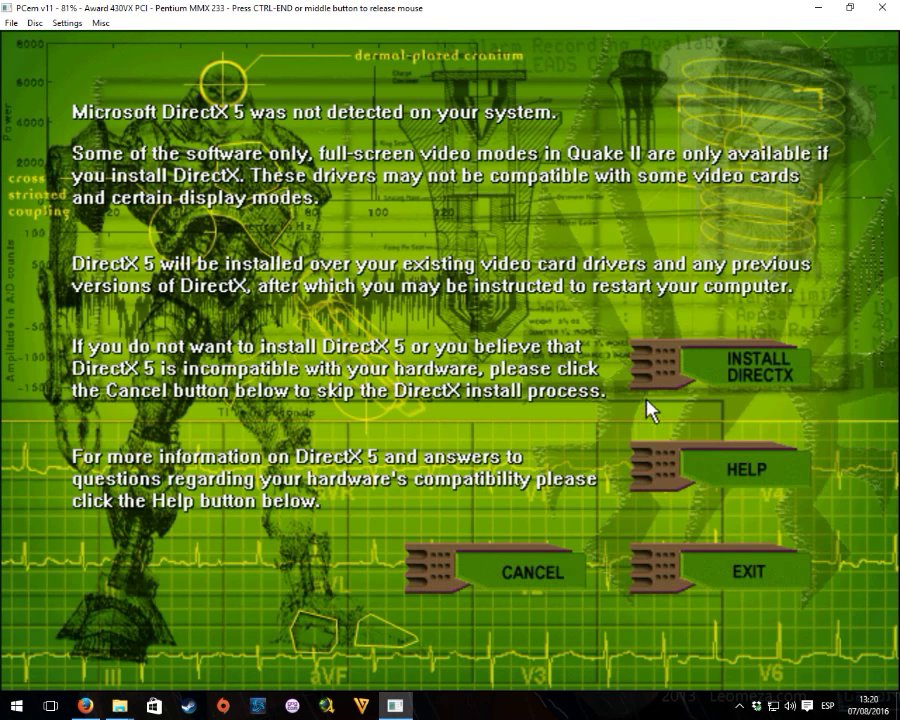
Try to install DirectX 5 from the Quake II setup, and cancel the CD request.
click(727, 363)
click(376, 496)
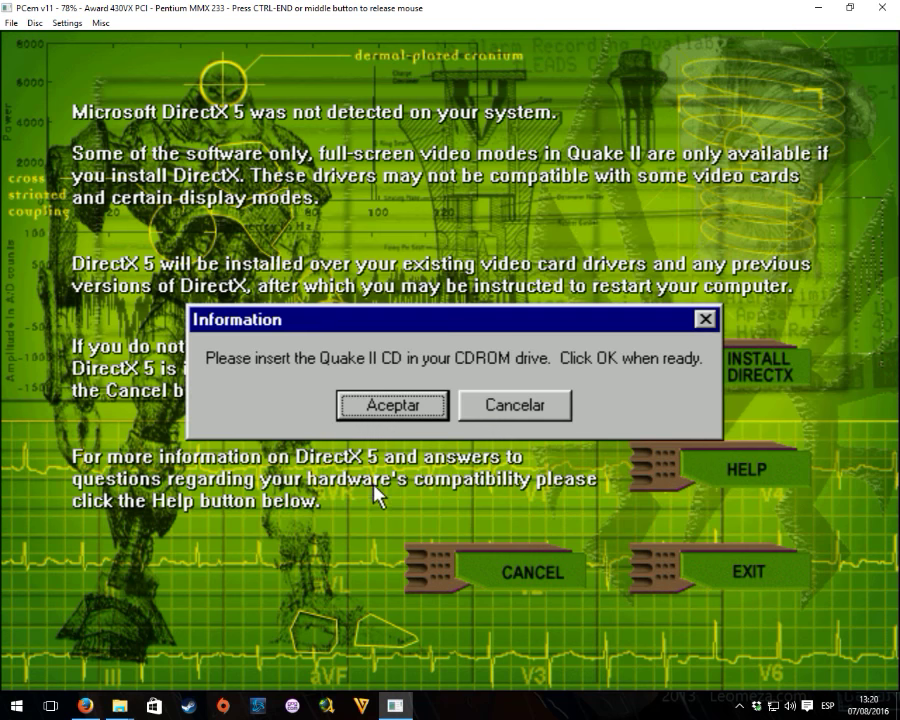
click(508, 404)
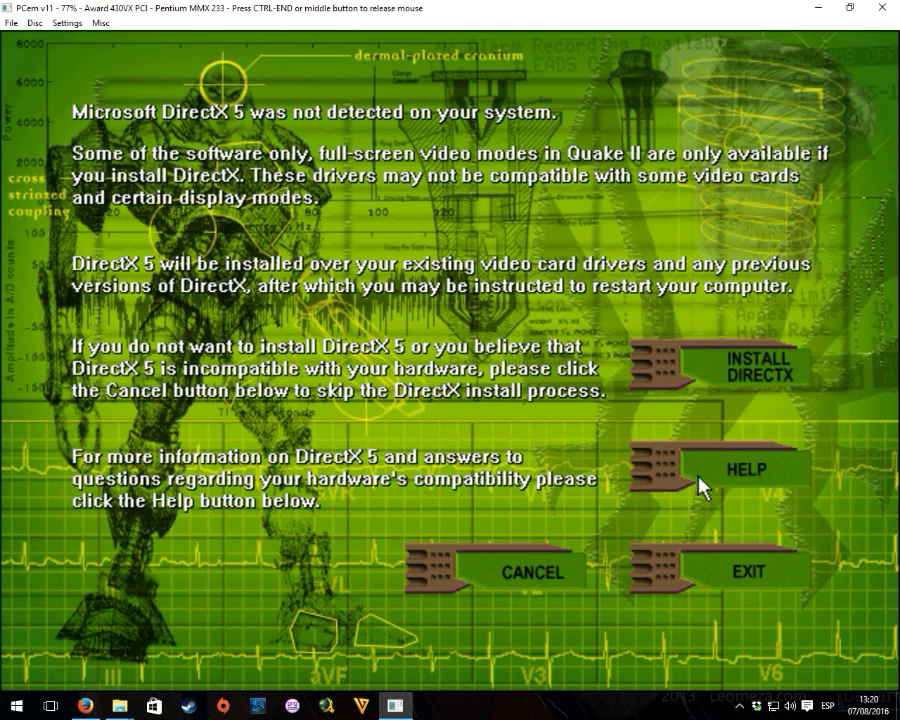
Skip the DirectX installation, continue past the welcome screen, accept the license agreement, and choose to register later.
click(537, 578)
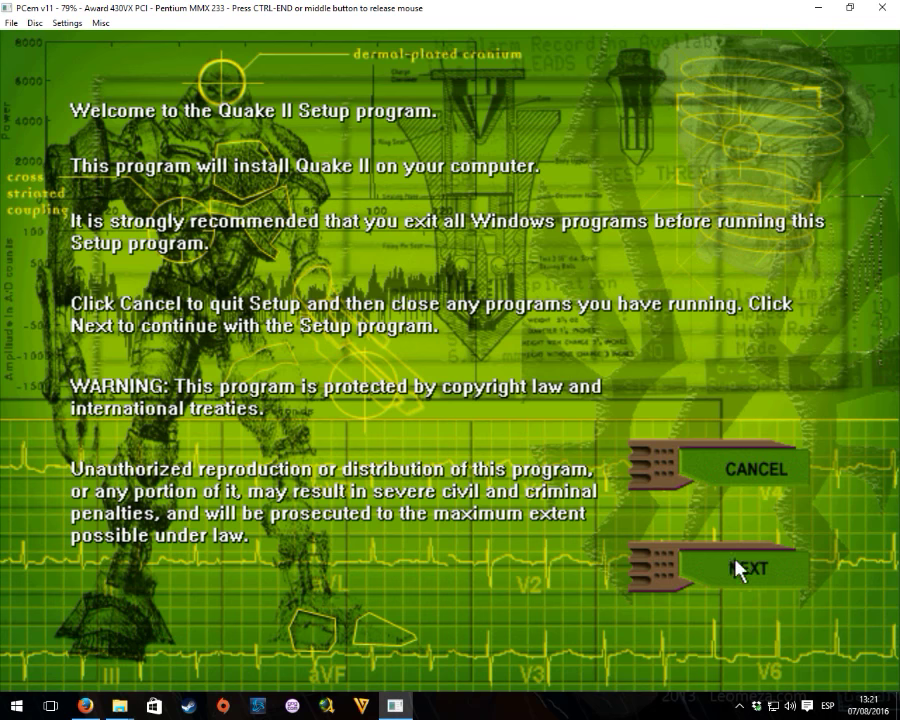
click(765, 588)
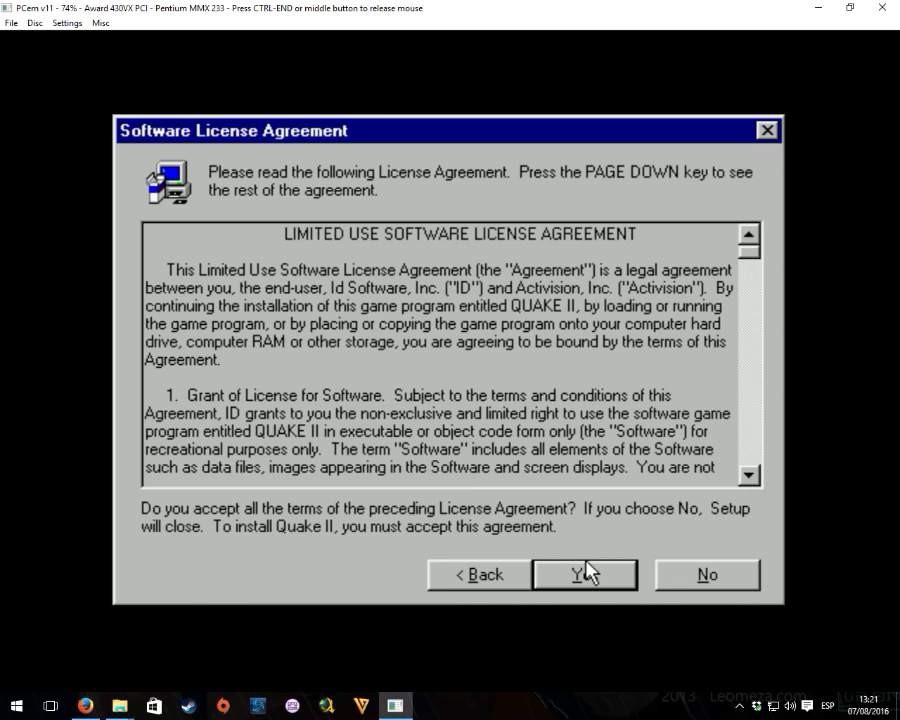
click(587, 582)
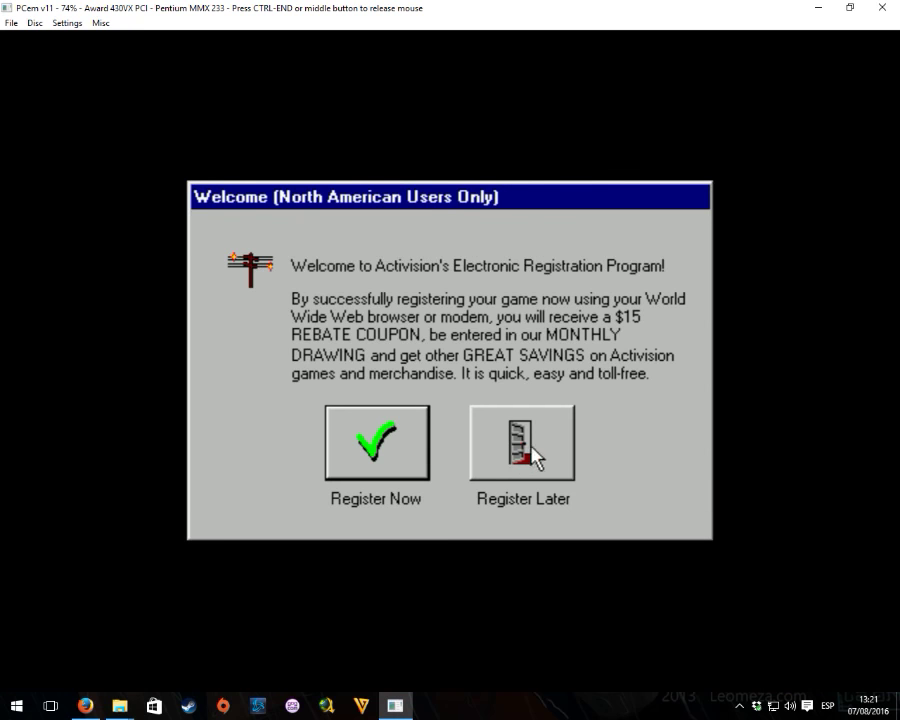
click(538, 456)
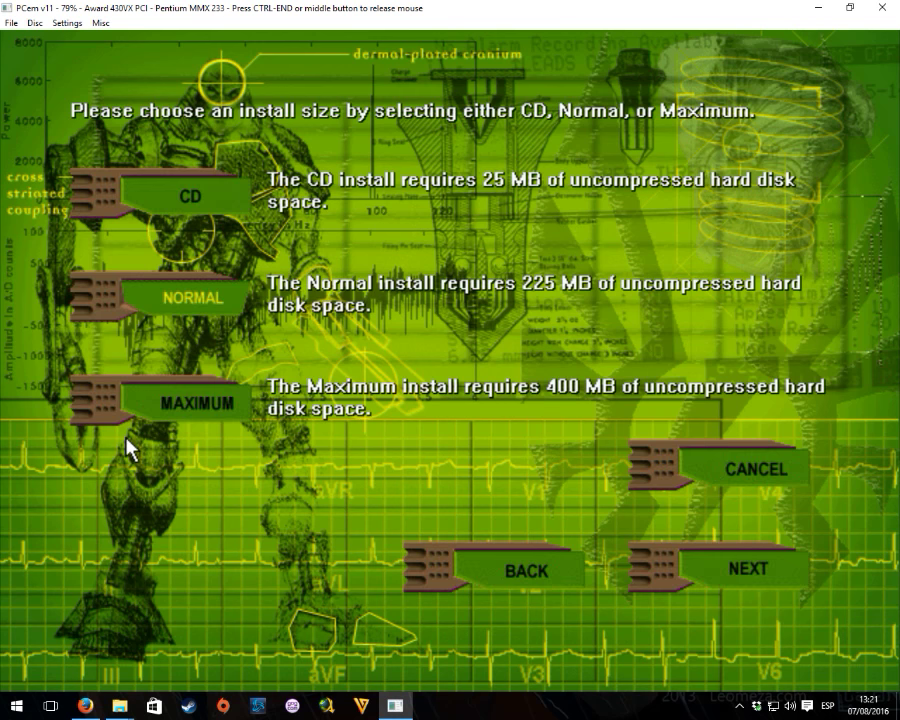
Choose the Maximum install size, try to install into C:\Quake2, and close the notice.
click(150, 416)
click(708, 580)
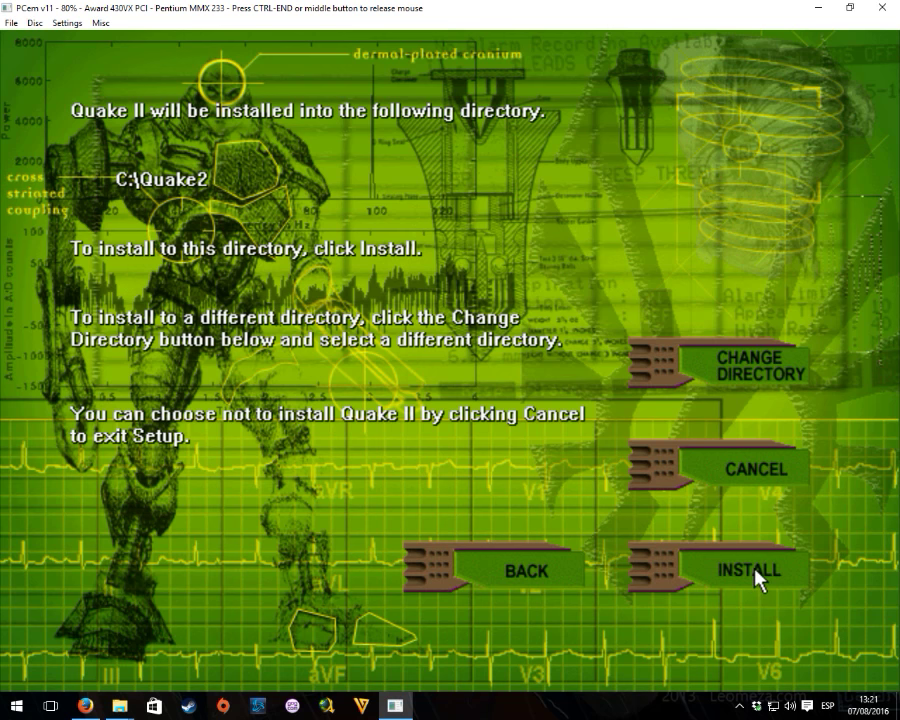
click(758, 578)
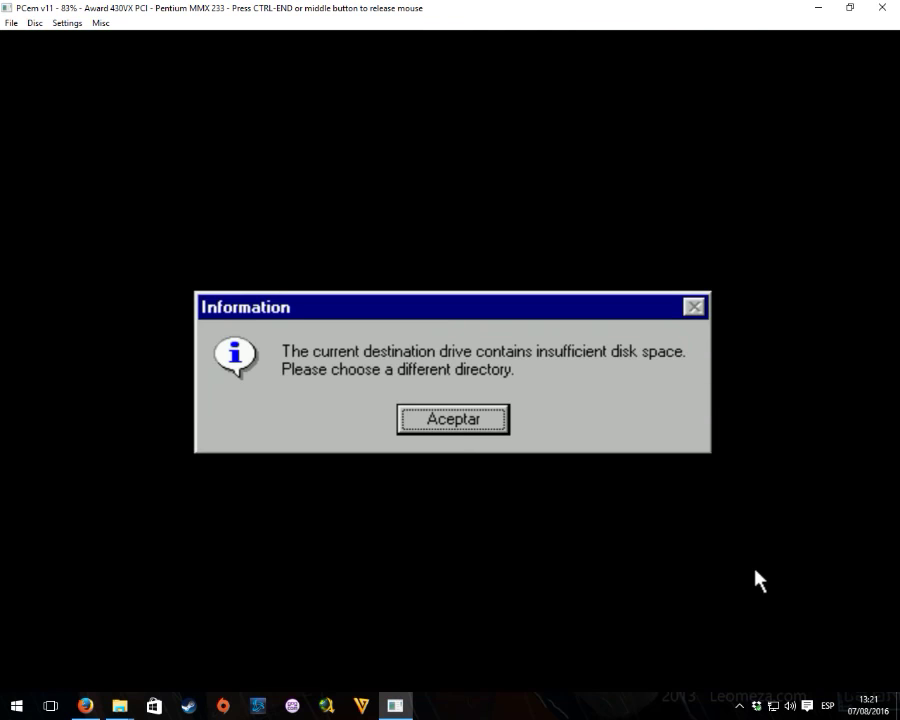
click(494, 418)
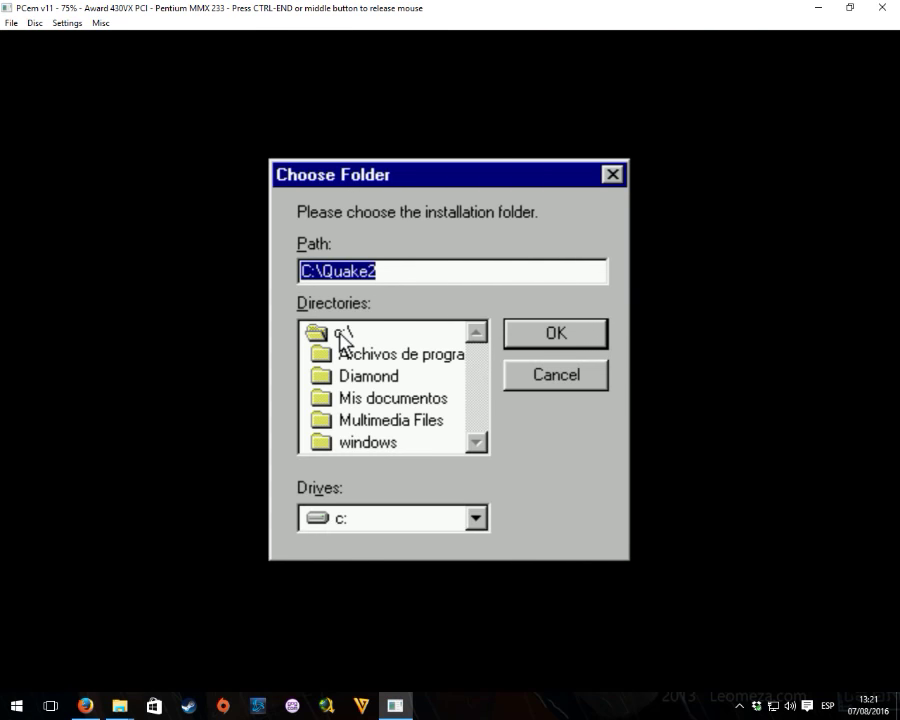
Select drive d: and set the installation path to d:\juegos\Quake 2.
click(391, 521)
click(385, 568)
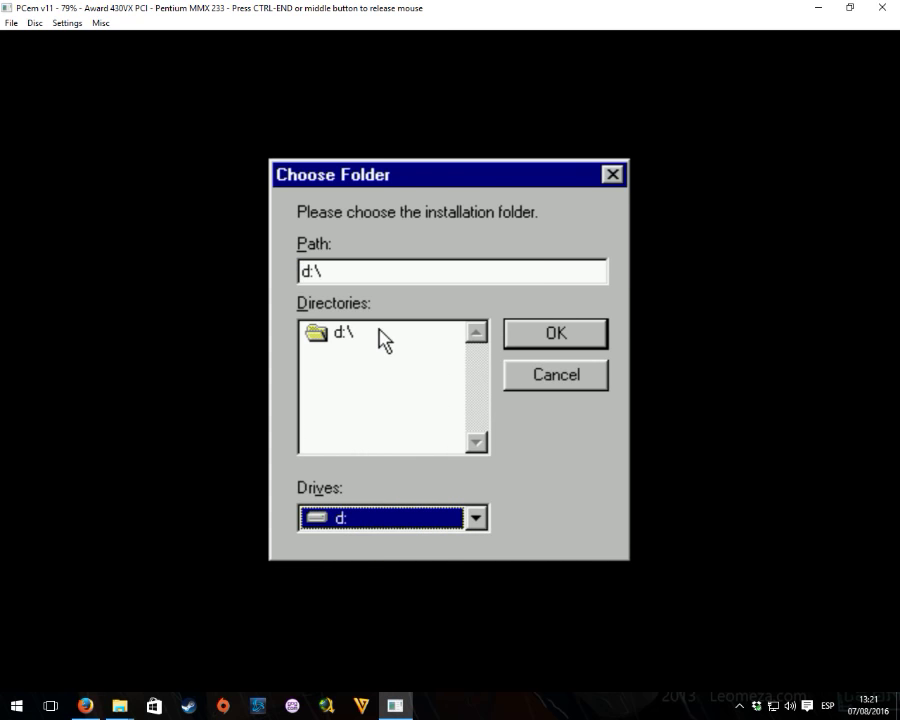
click(345, 268)
text(juegos\quake 2)
key(Left)
key(Left)
key(Left)
key(Left)
key(Left)
key(Left)
key(BackSpace)
text(Q)
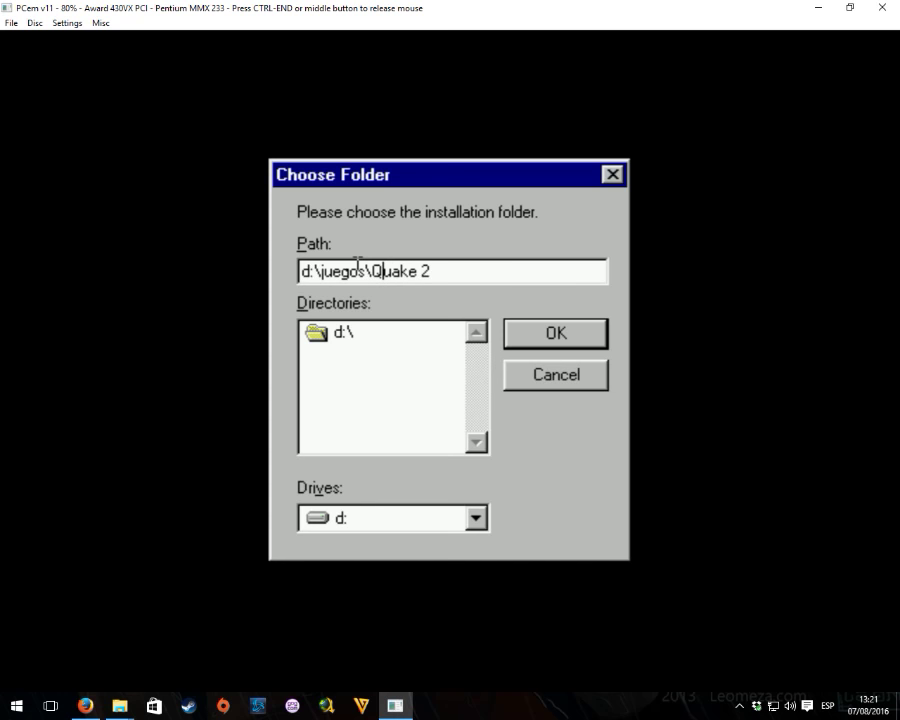
Confirm creating the new installation folder, install Quake II into it, and finish the setup.
click(556, 338)
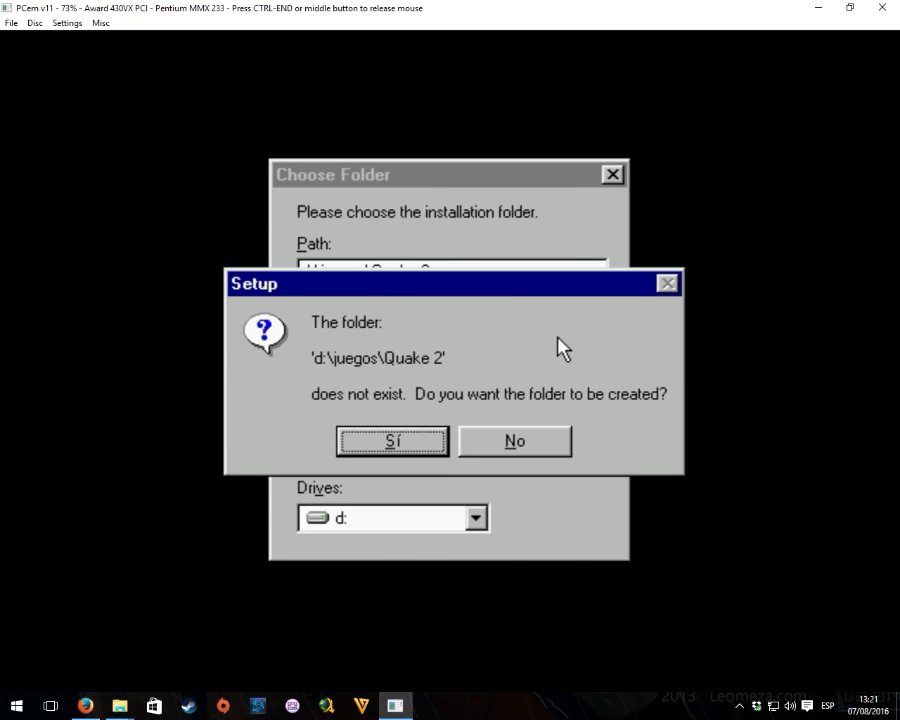
click(390, 443)
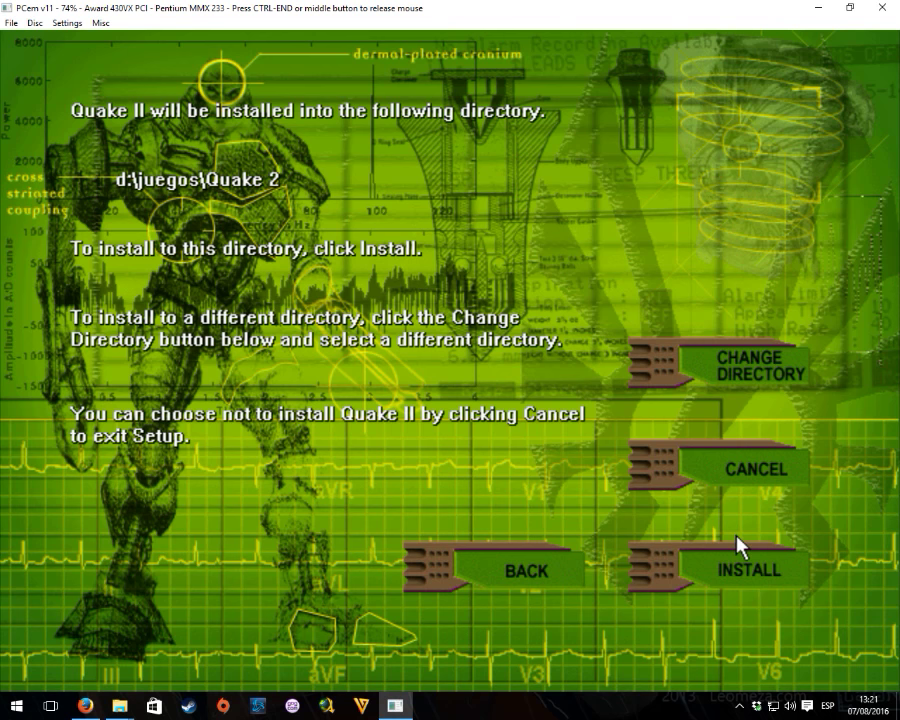
click(741, 563)
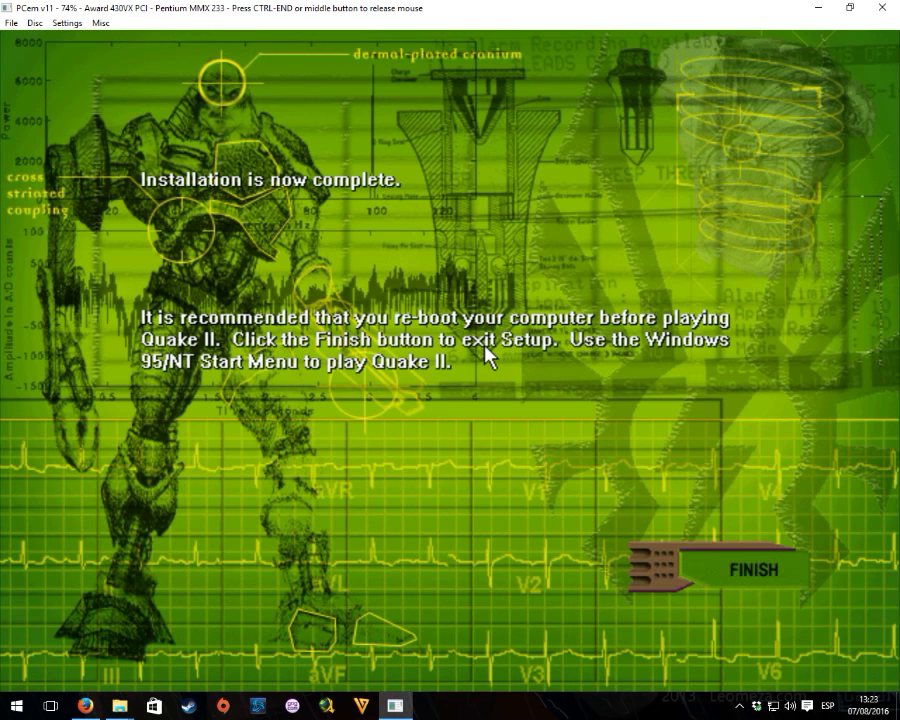
click(752, 574)
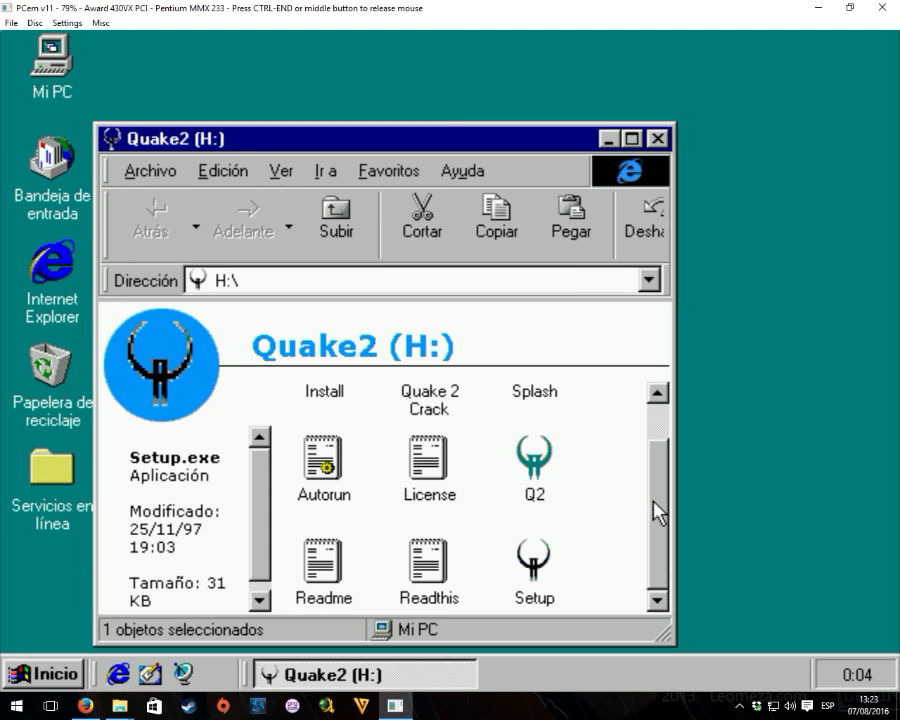
Launch the Quake II Patch 3.10 installer from the disc's Quake 2 Crack folder and accept the patch agreement.
drag(654, 510, 654, 472)
double_click(438, 426)
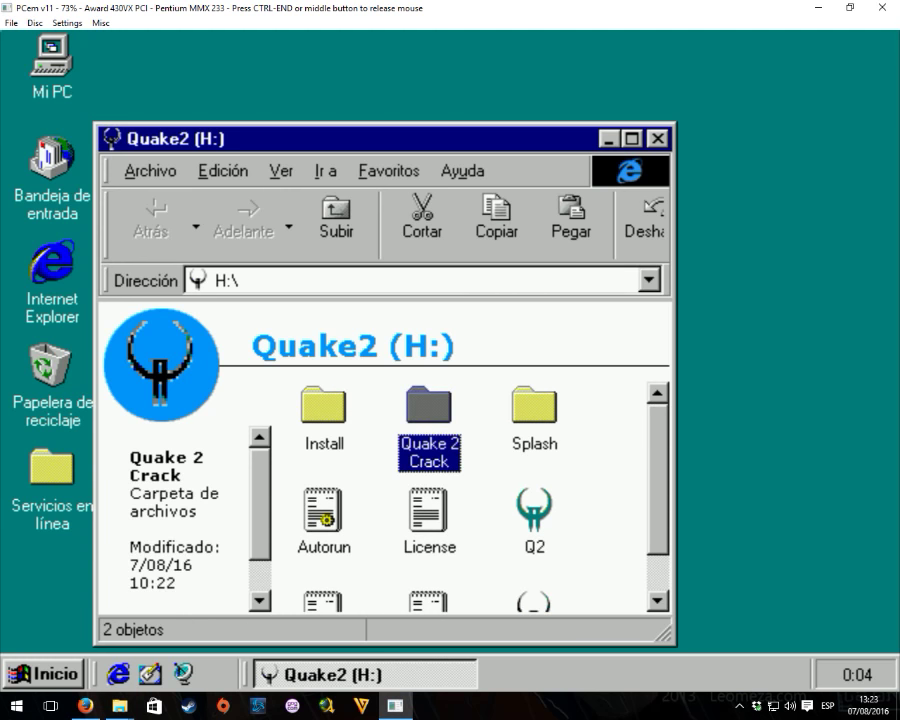
double_click(312, 420)
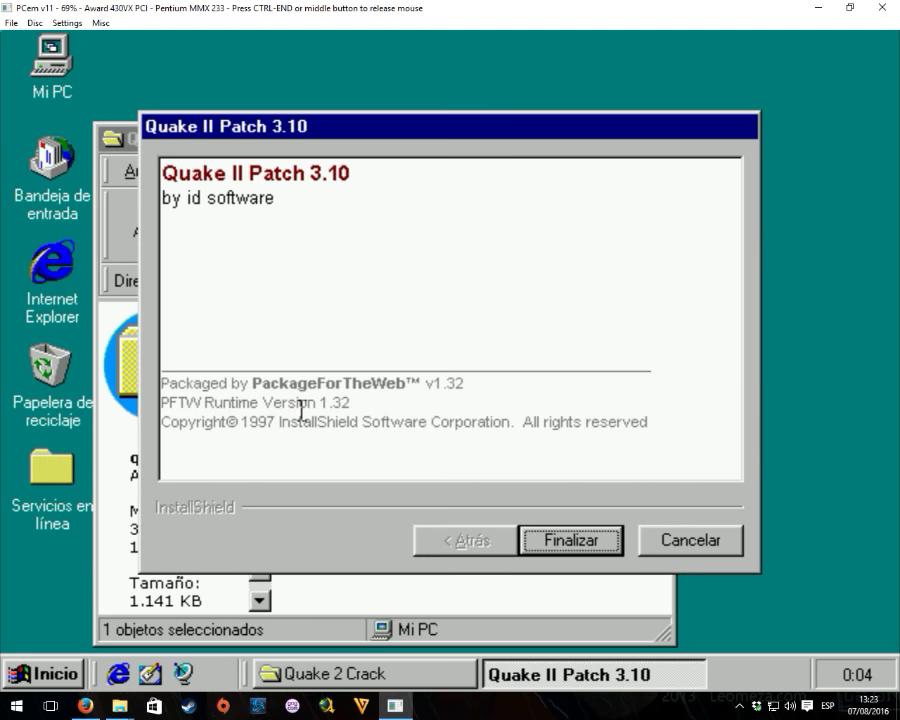
click(606, 531)
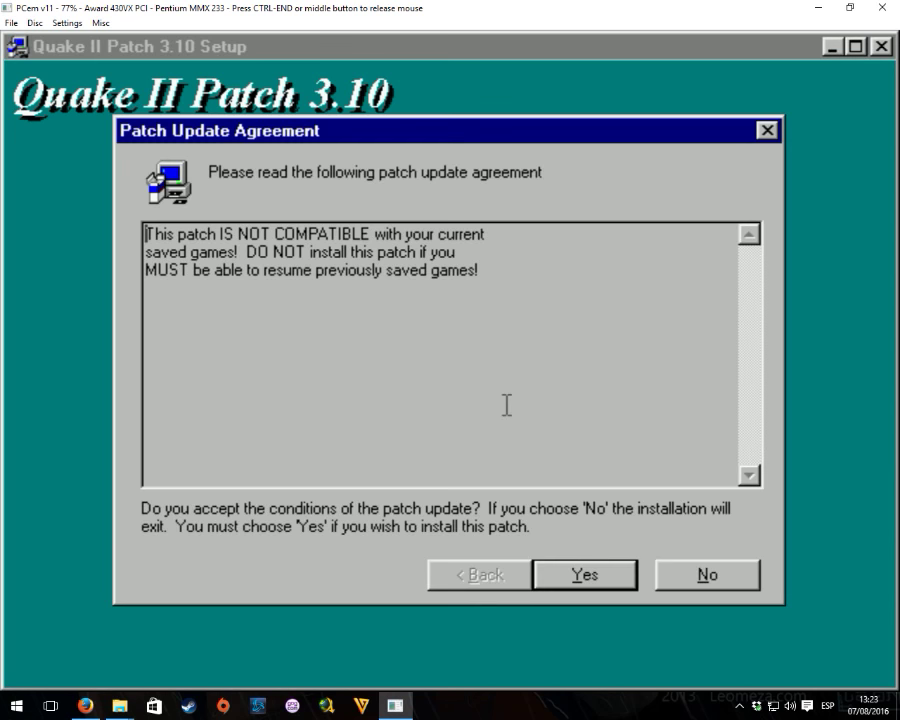
click(606, 579)
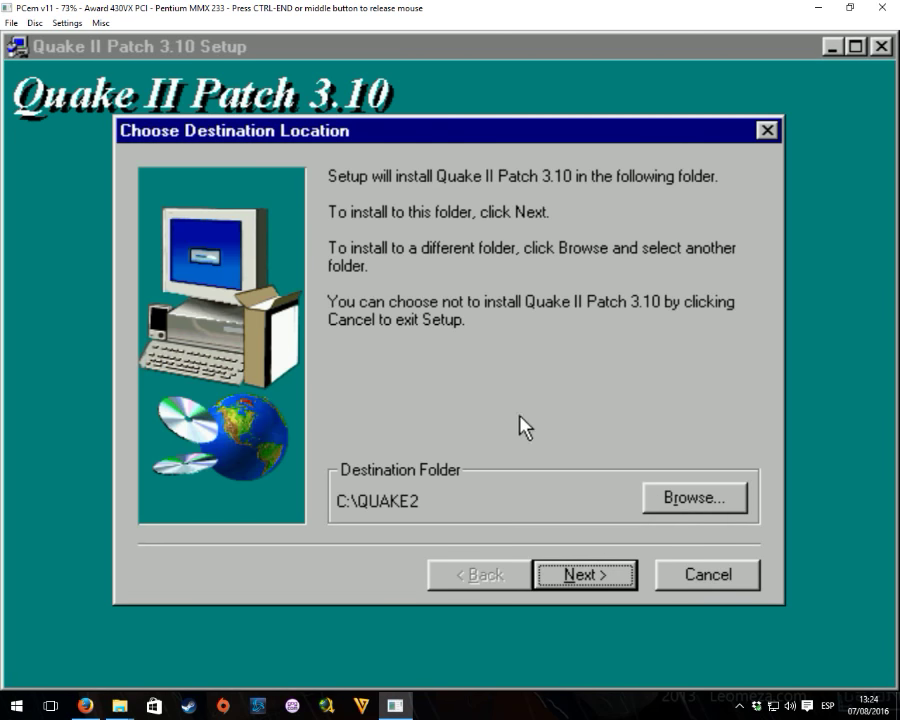
Set the patch's destination folder to D:\juegos\Quake 2 and start installing the patch.
click(665, 512)
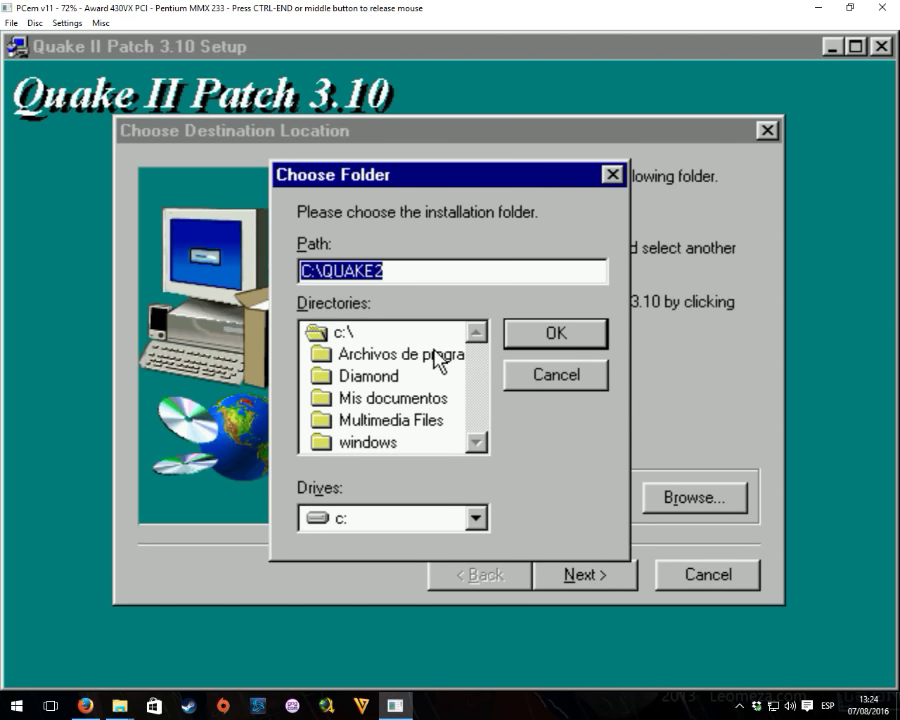
click(355, 540)
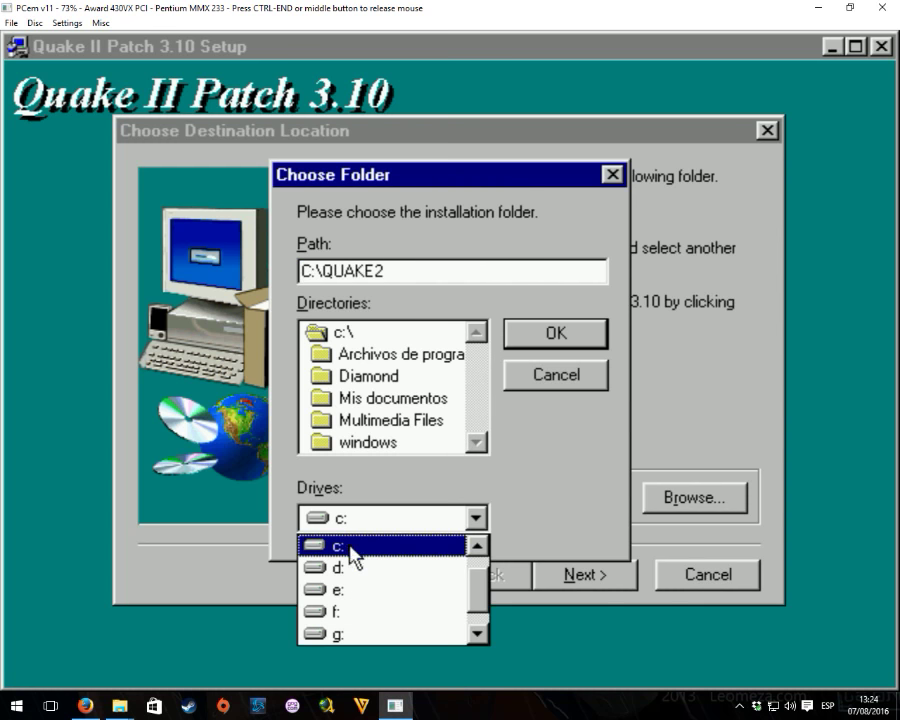
click(352, 561)
click(357, 358)
double_click(357, 360)
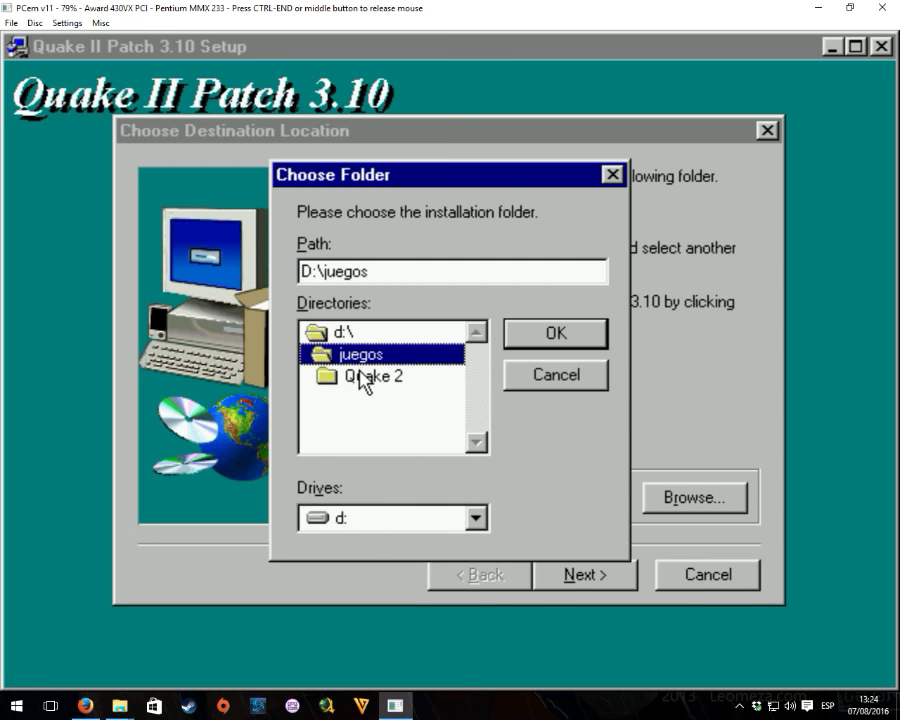
click(364, 377)
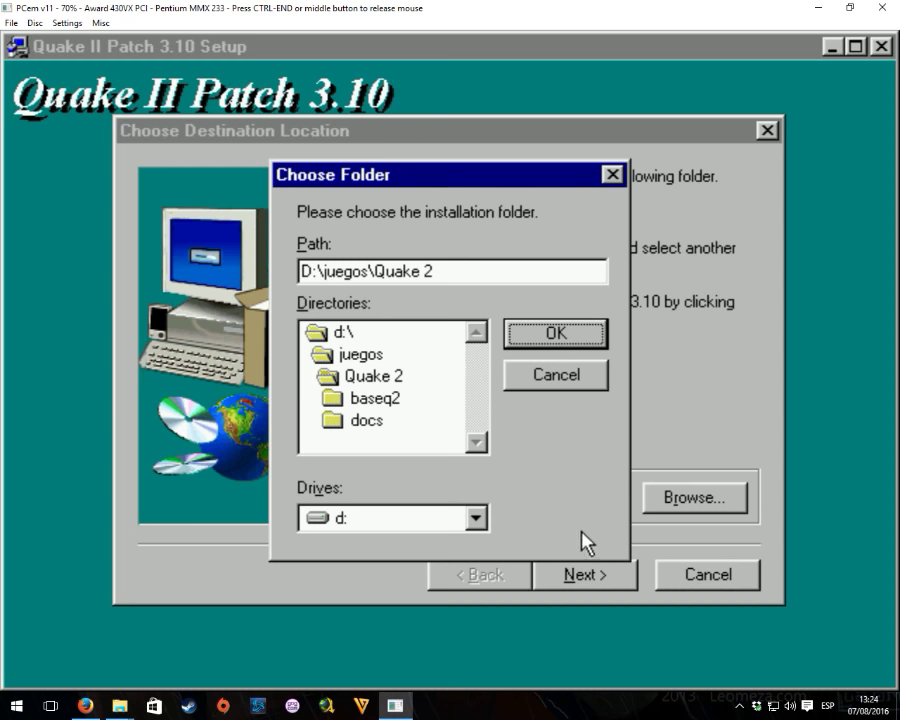
click(558, 344)
click(575, 570)
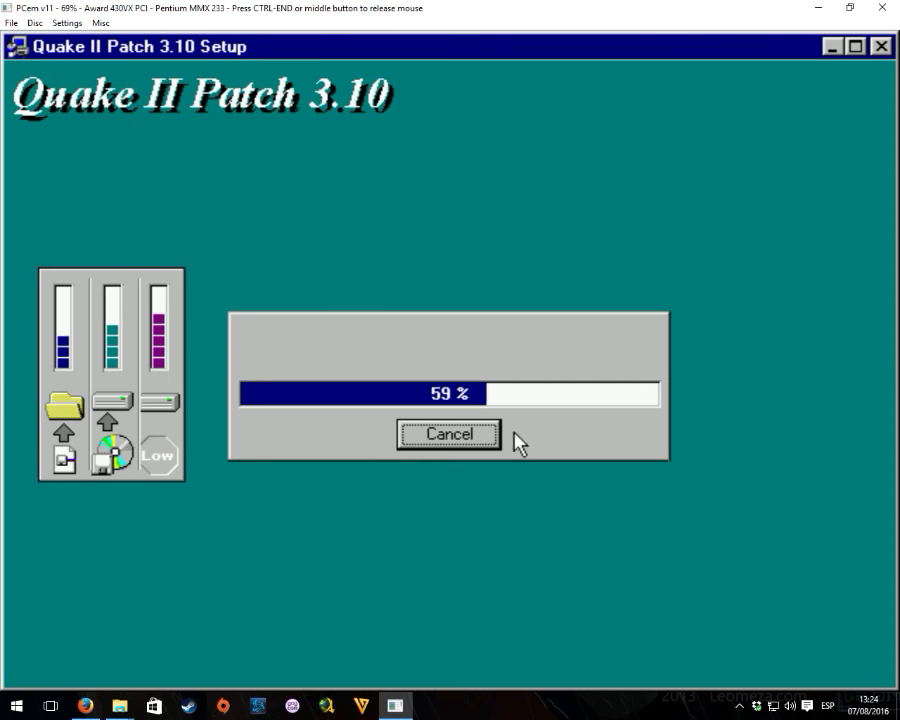
Decline reading the Readme file and finish the Quake II Patch 3.10 setup.
click(532, 426)
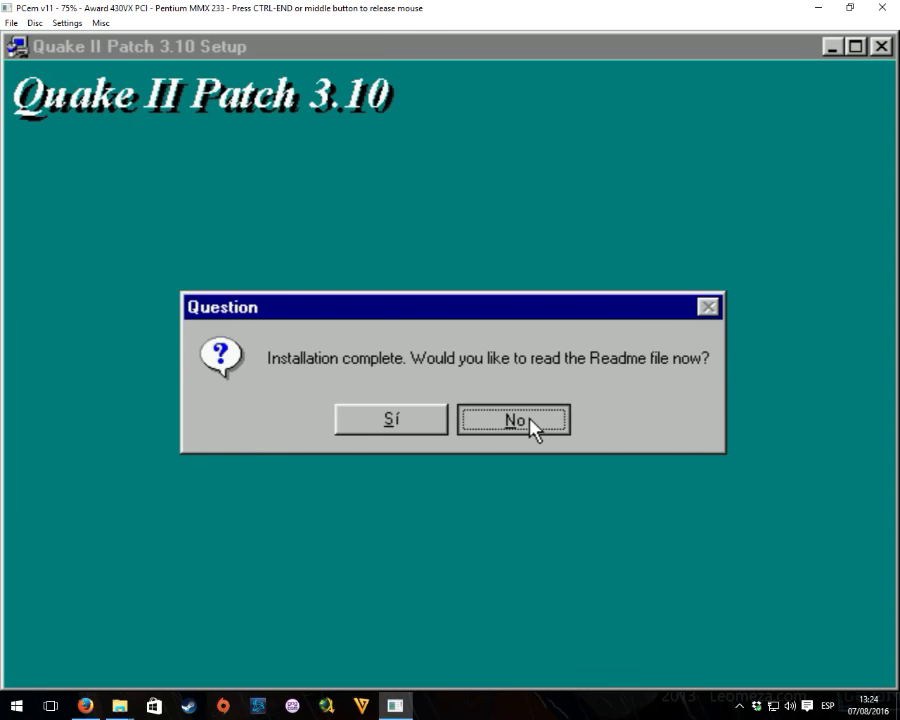
click(592, 580)
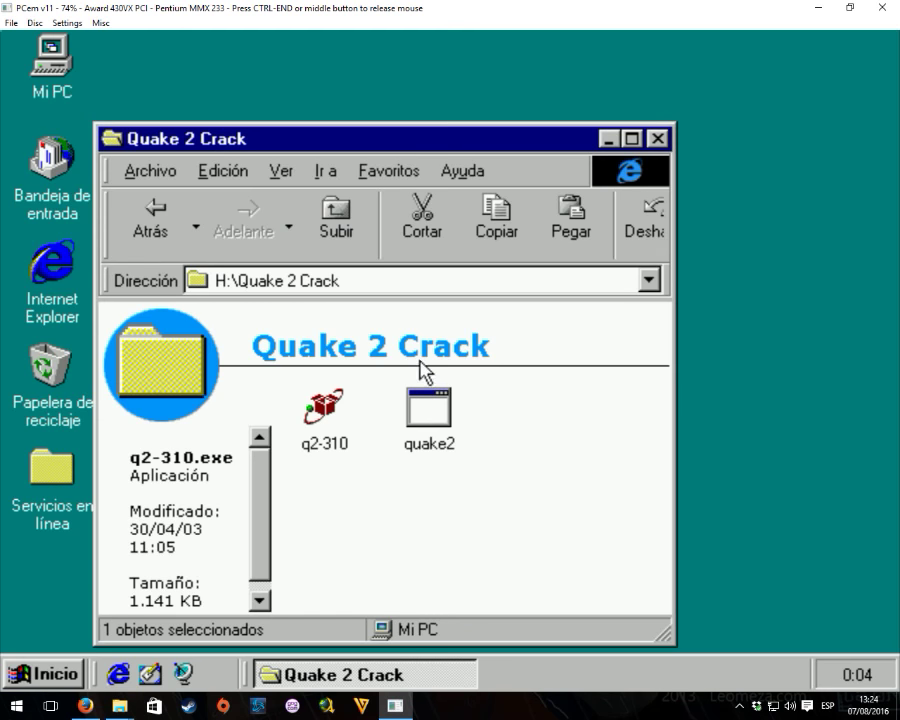
Copy quake2 from the disc's Quake 2 Crack folder into D:\juegos\Quake 2, replacing the existing file.
click(456, 424)
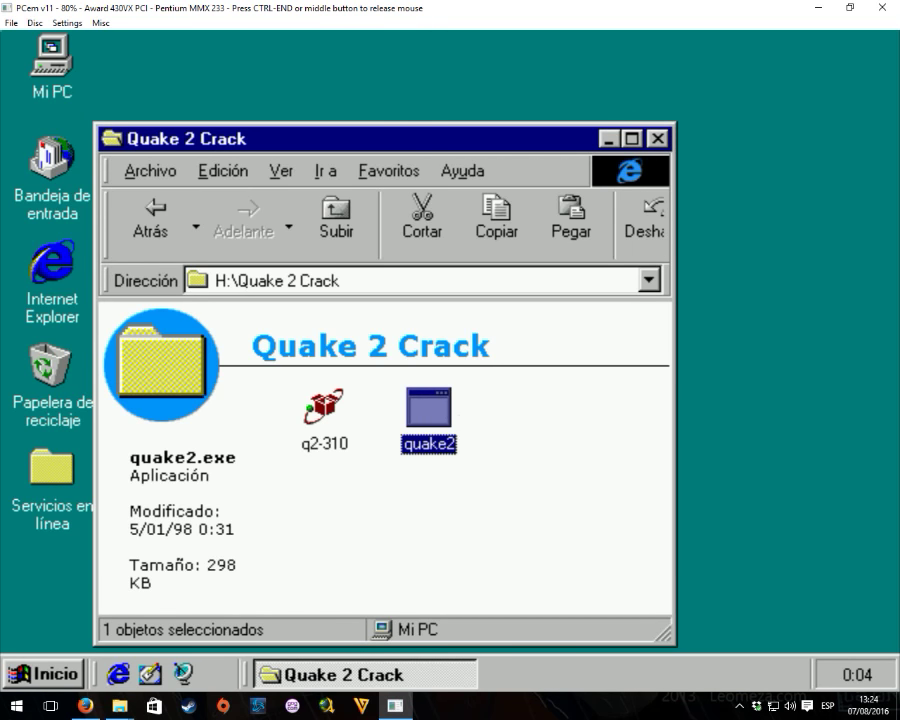
click(658, 139)
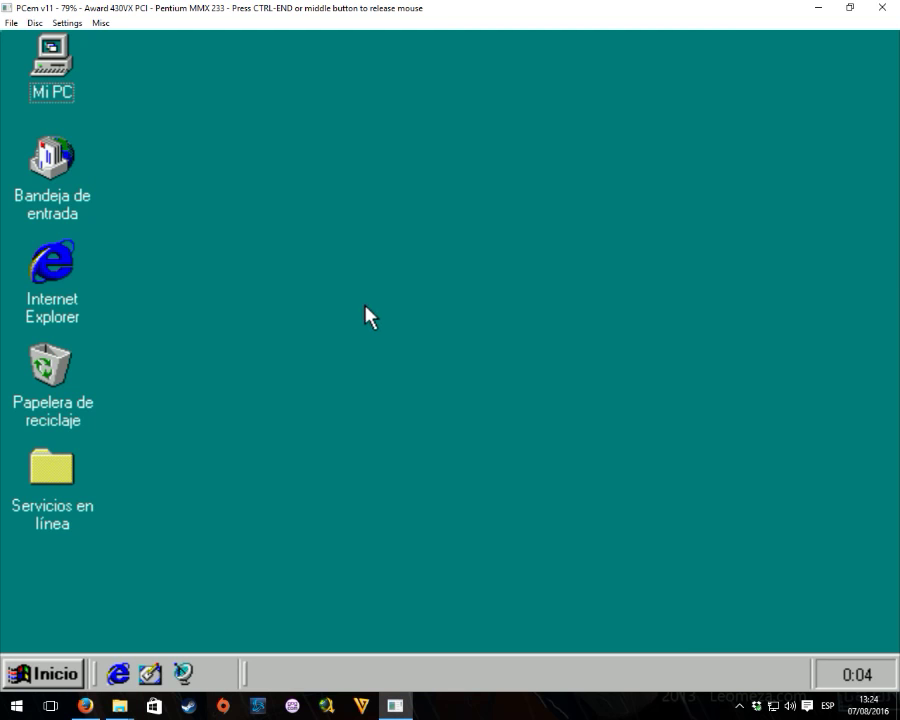
double_click(40, 55)
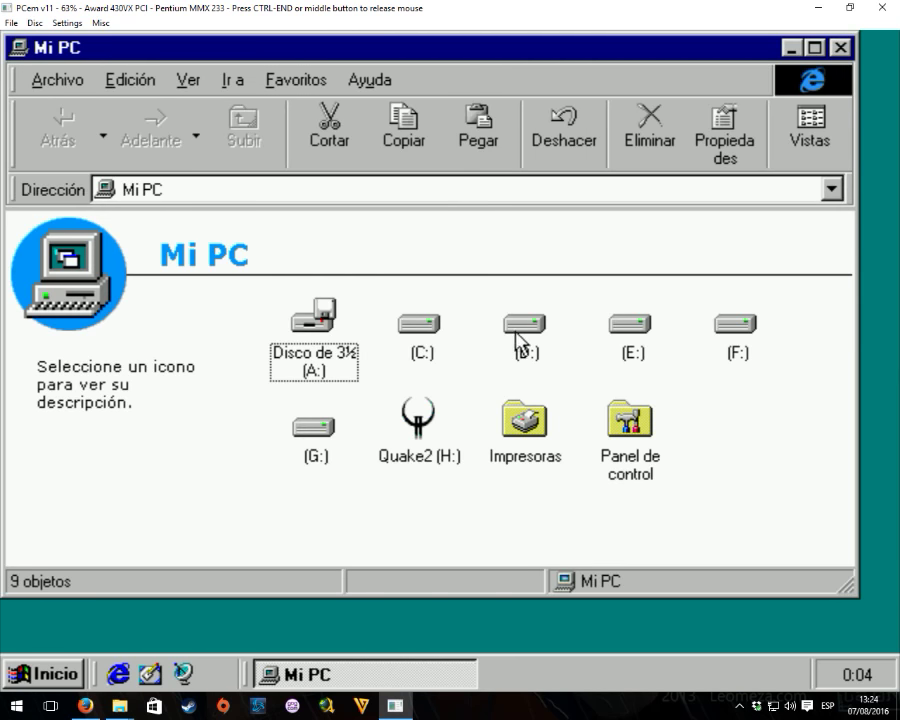
click(518, 337)
double_click(325, 320)
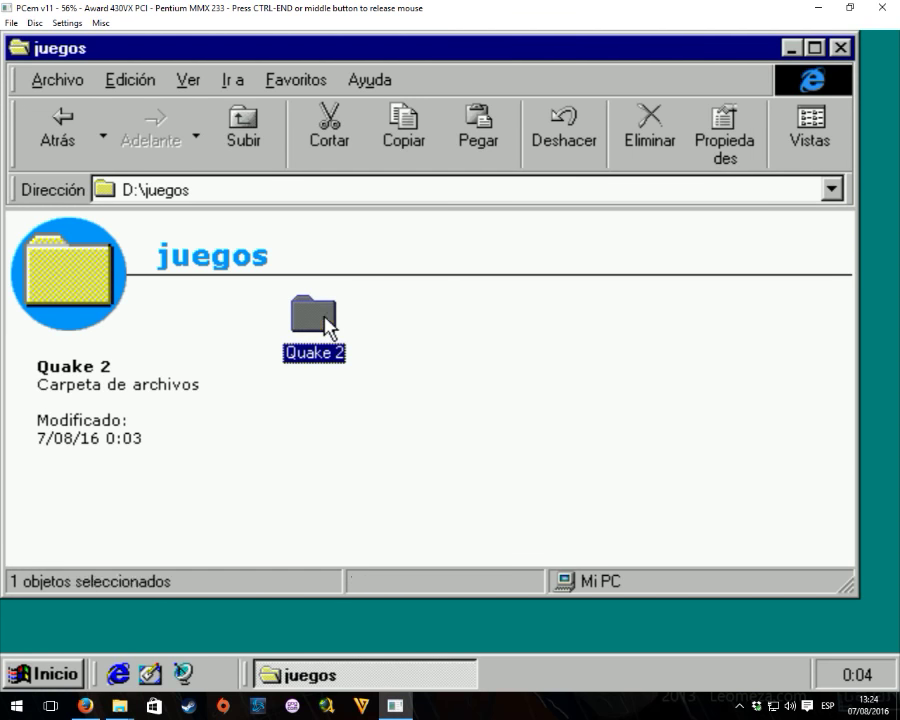
double_click(325, 320)
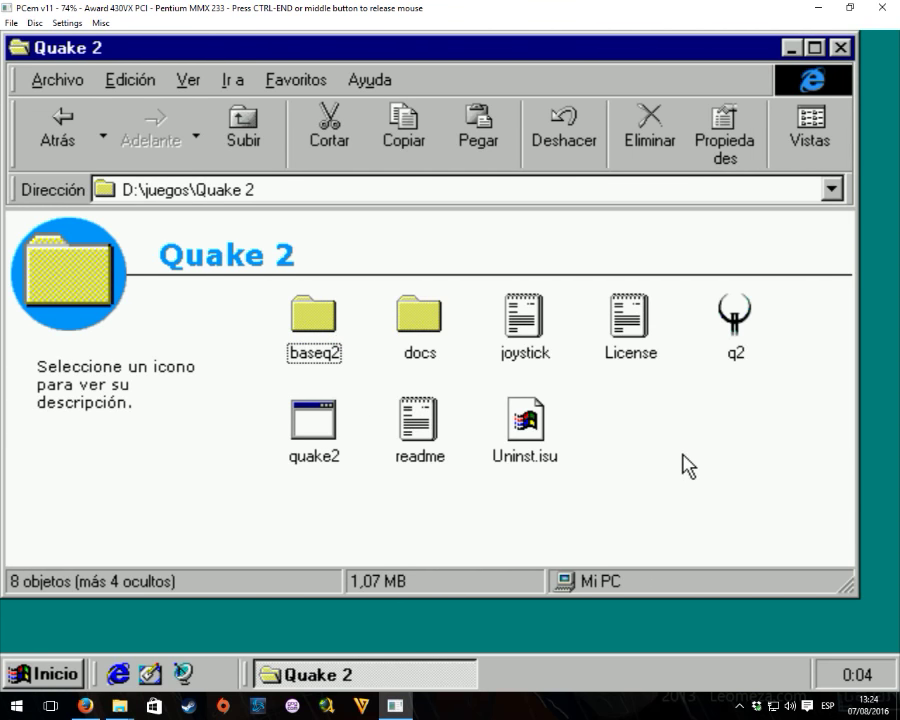
key(ctrl+v)
click(553, 484)
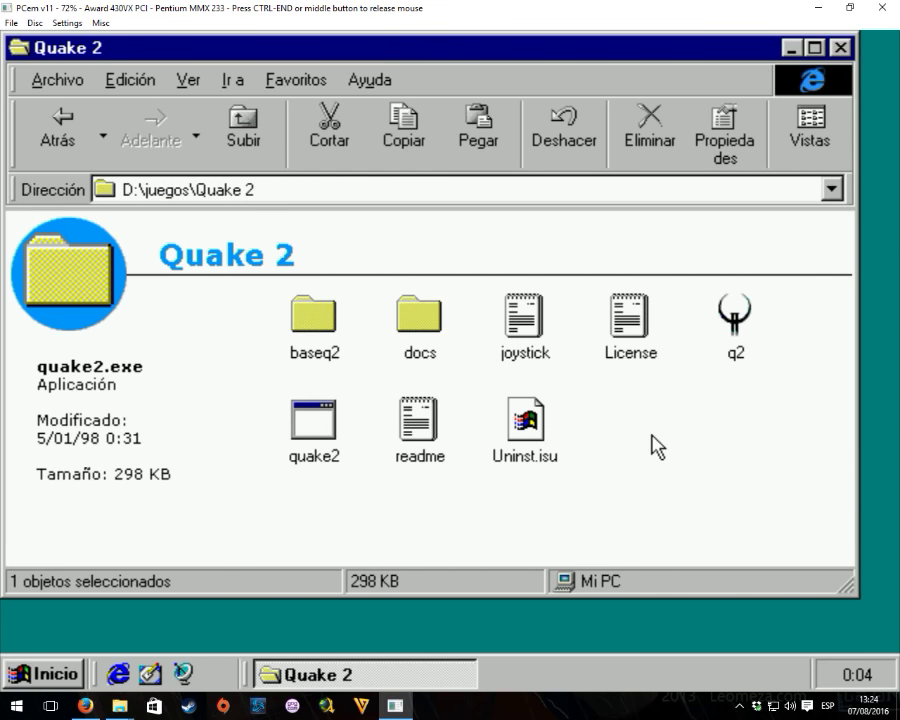
Release the emulator's mouse capture and eject the Quake2 disc from the host's virtual BD-ROM drive (I:).
key(ctrl+End)
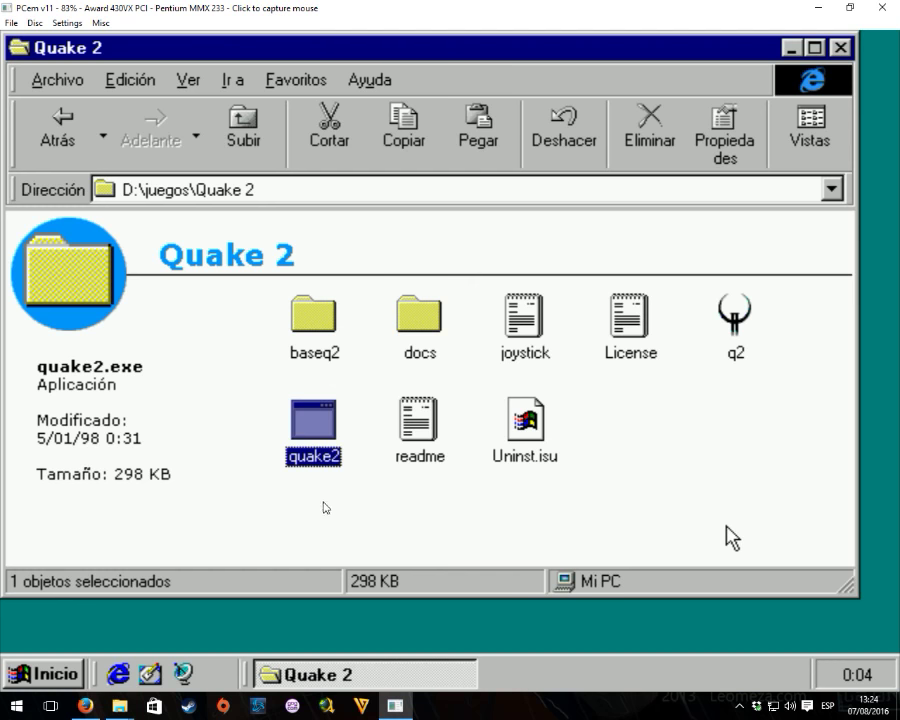
click(119, 705)
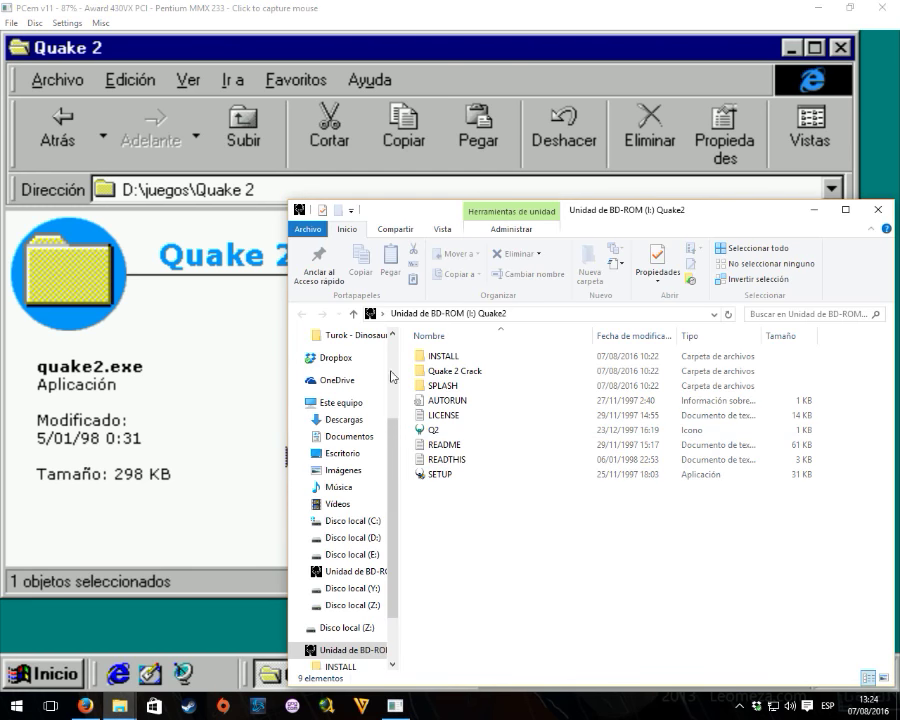
right_click(357, 578)
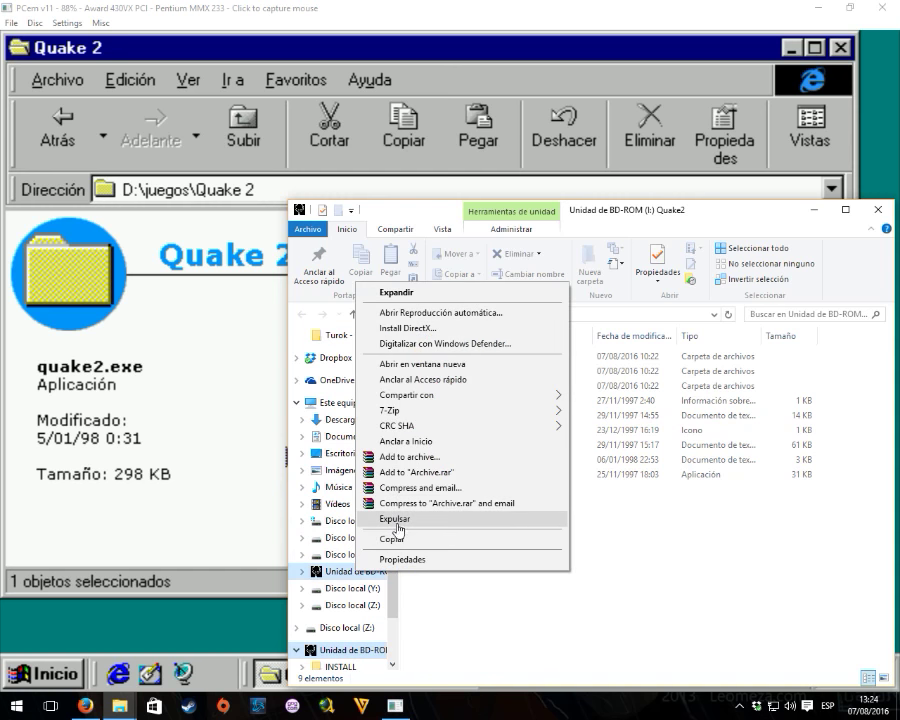
click(397, 525)
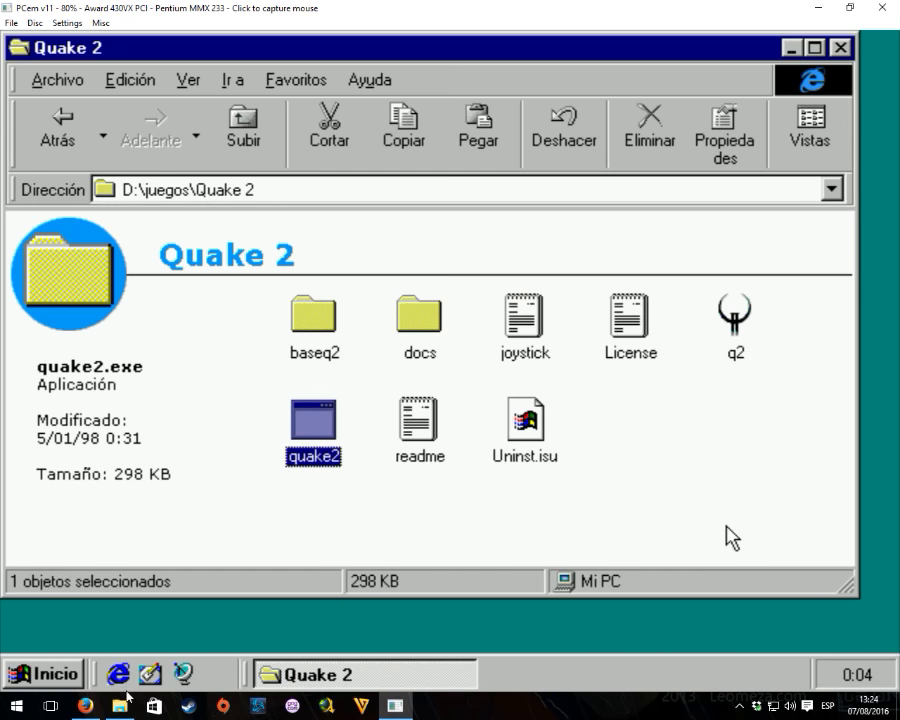
Mount the quake2 NRG image from the MUSIC CD folder on the host and minimize the file window.
click(119, 705)
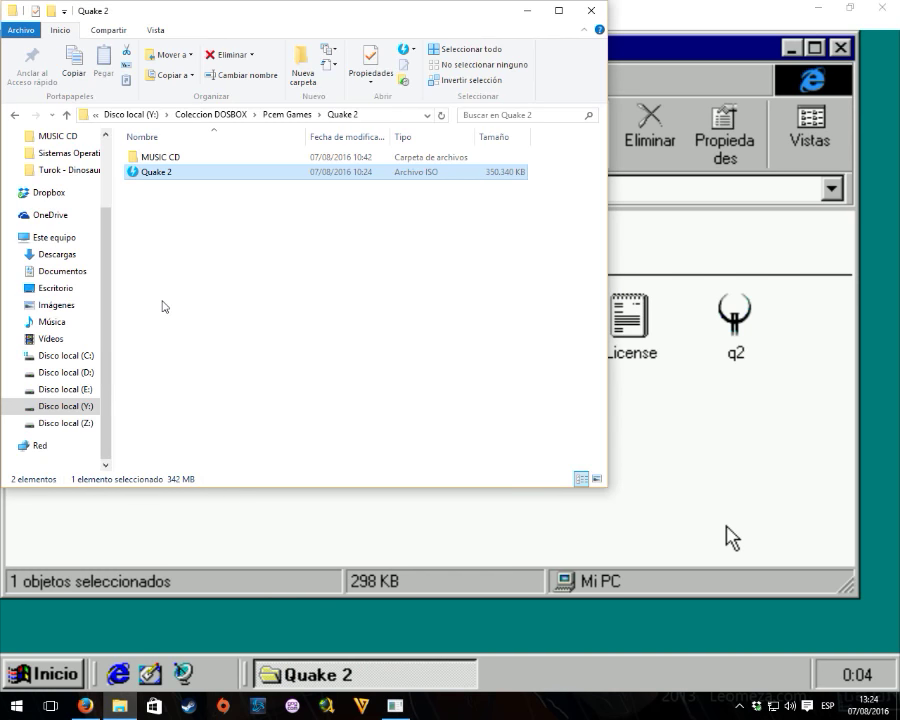
double_click(160, 157)
double_click(160, 158)
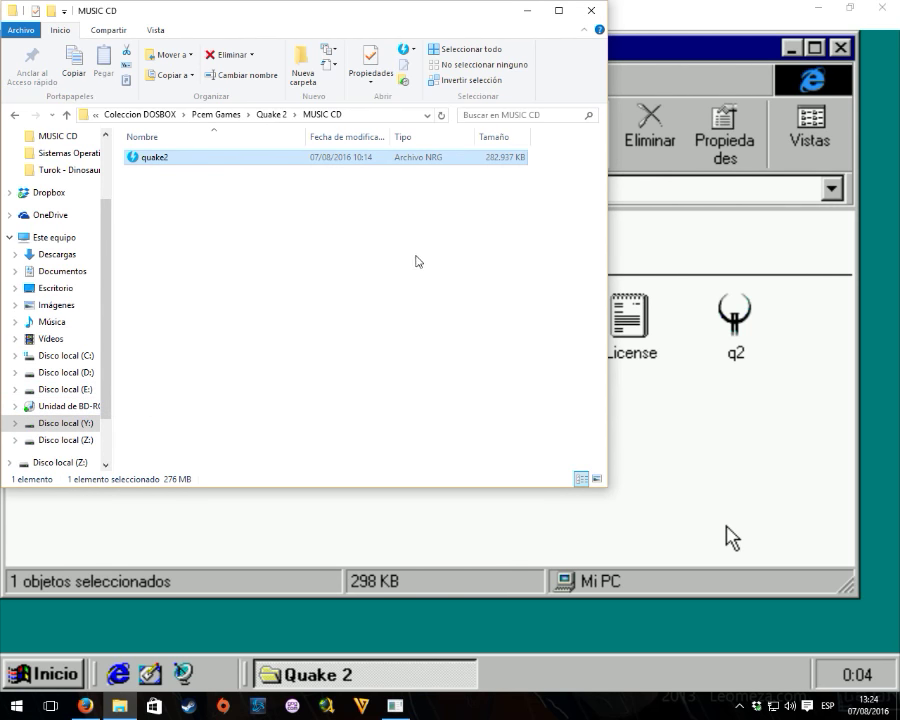
click(525, 12)
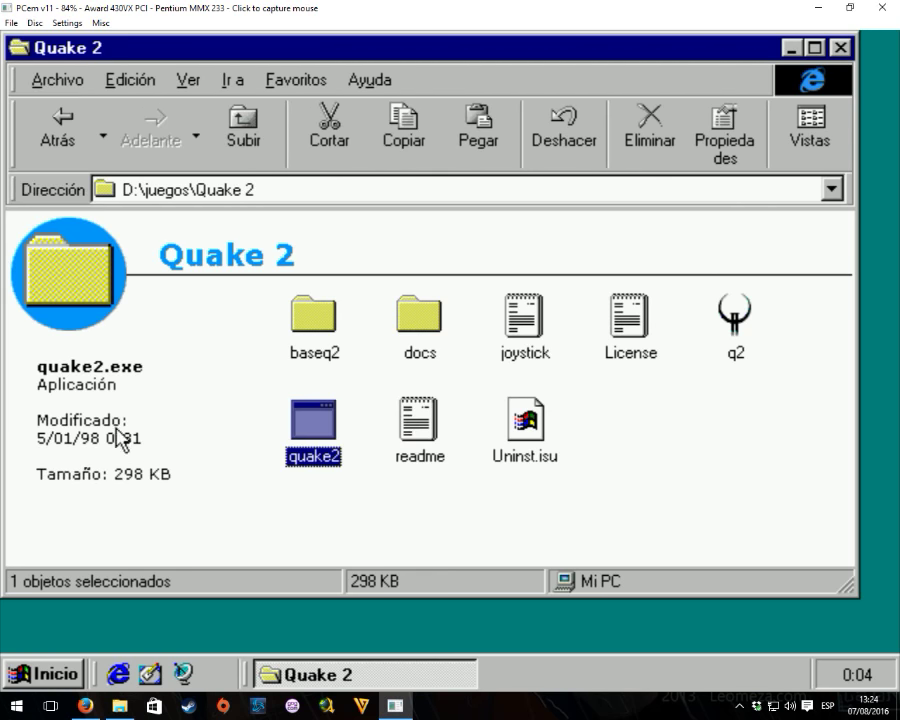
Return to the emulated Windows and launch quake2 from D:\juegos\Quake 2.
click(207, 452)
click(643, 428)
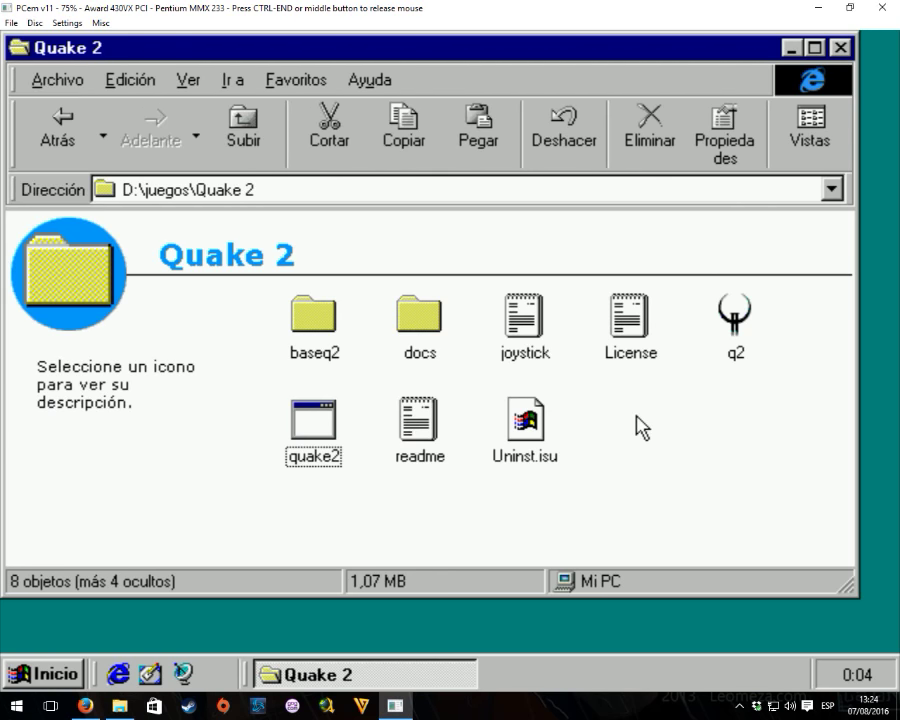
double_click(331, 426)
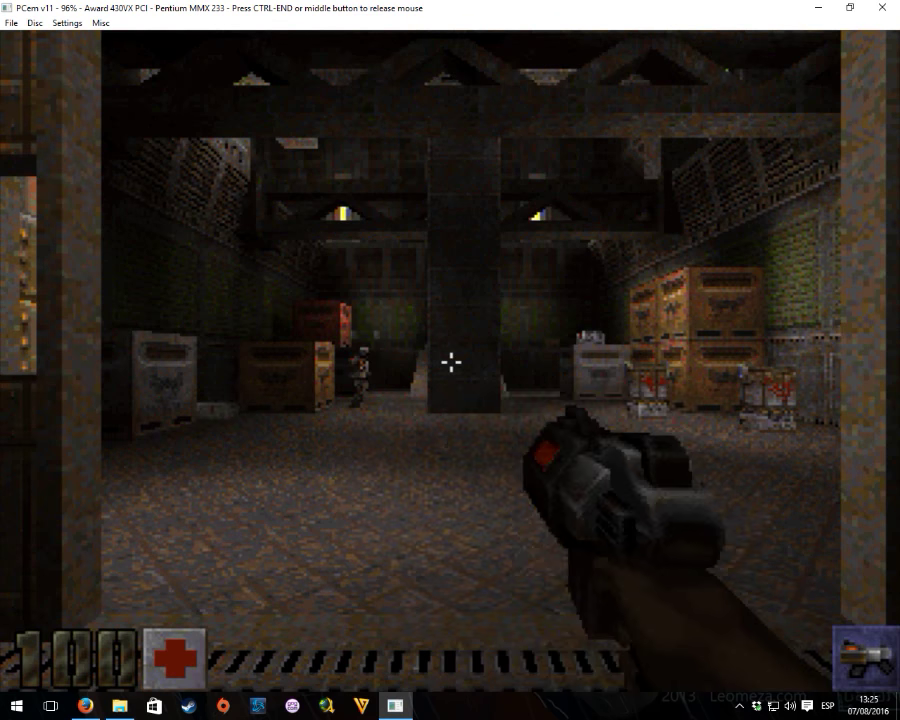
key(Up)
key(ctrl)
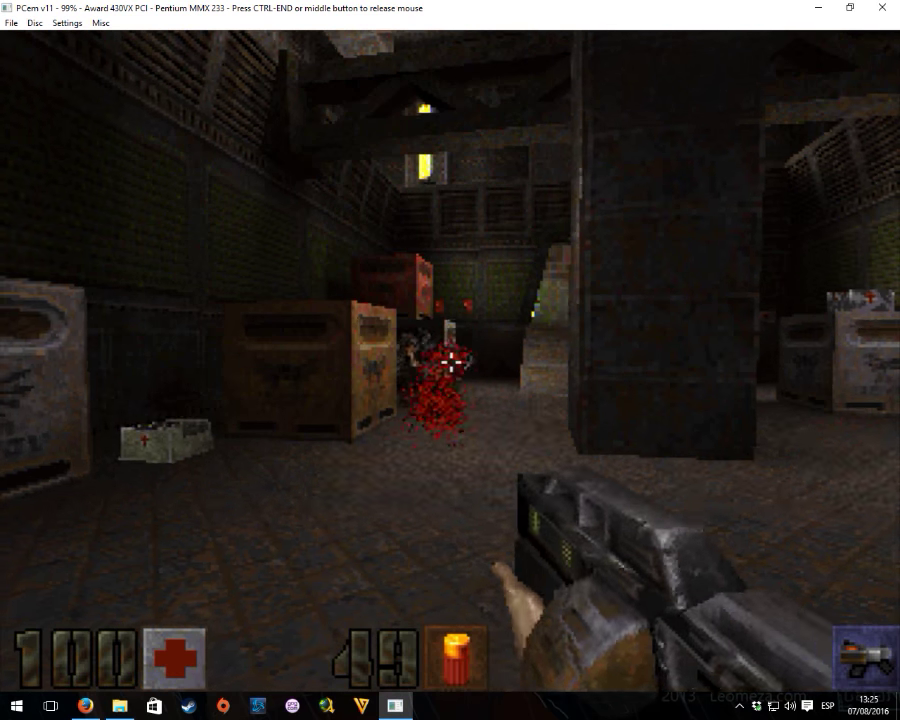
key(Down)
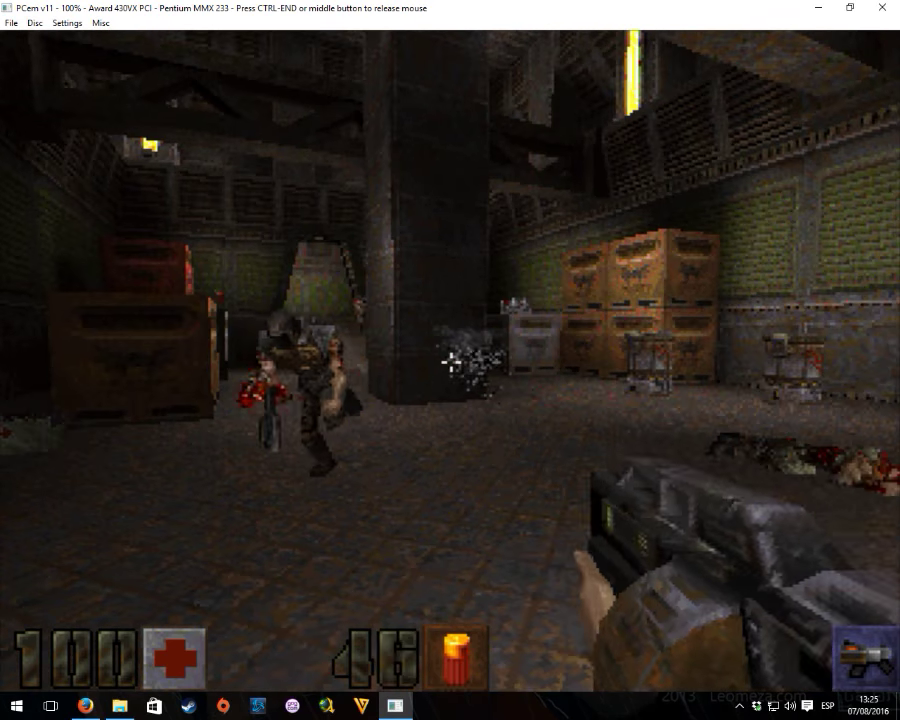
key(Left)
key(ctrl)
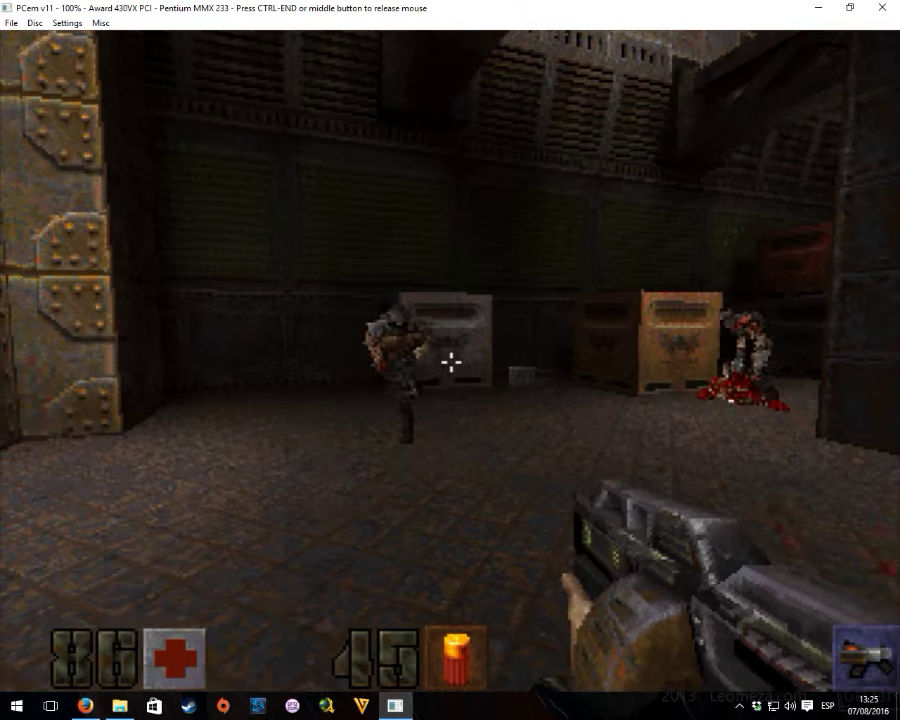
key(ctrl)
key(Right)
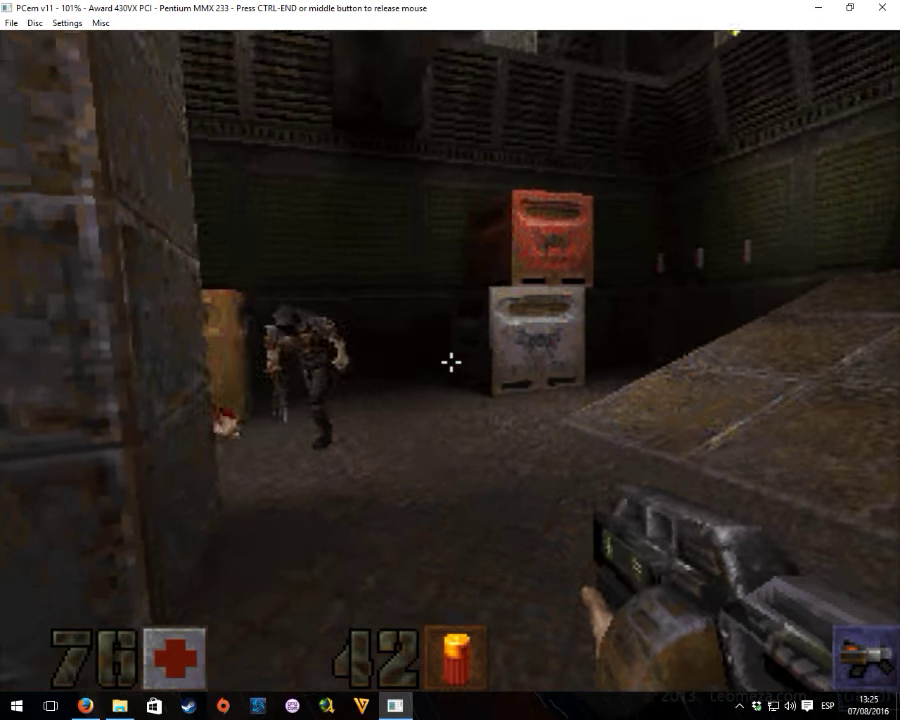
key(Right)
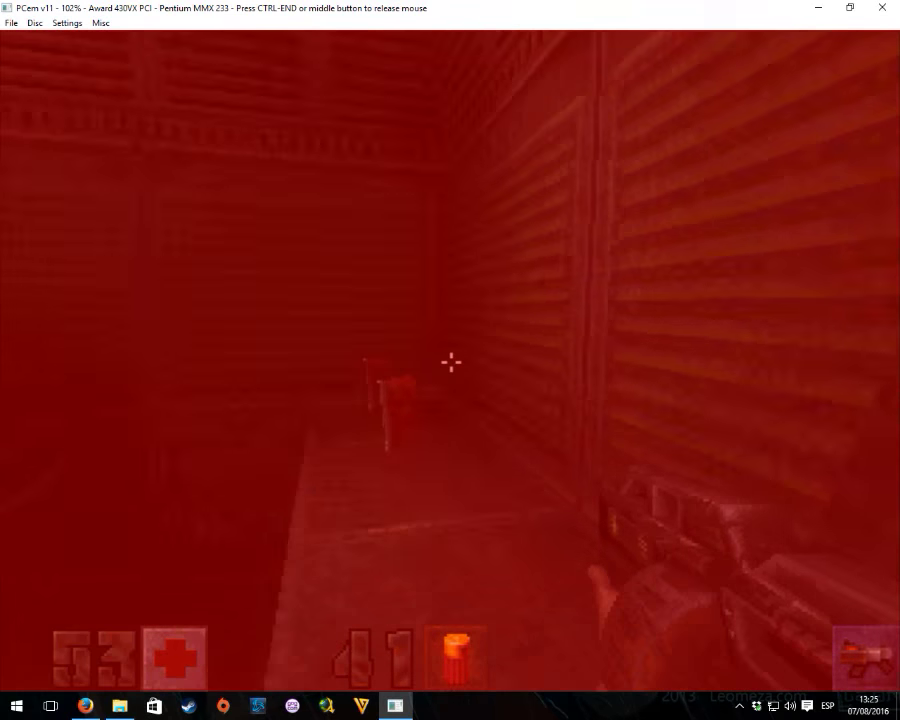
key(Up)
key(Left)
key(ctrl)
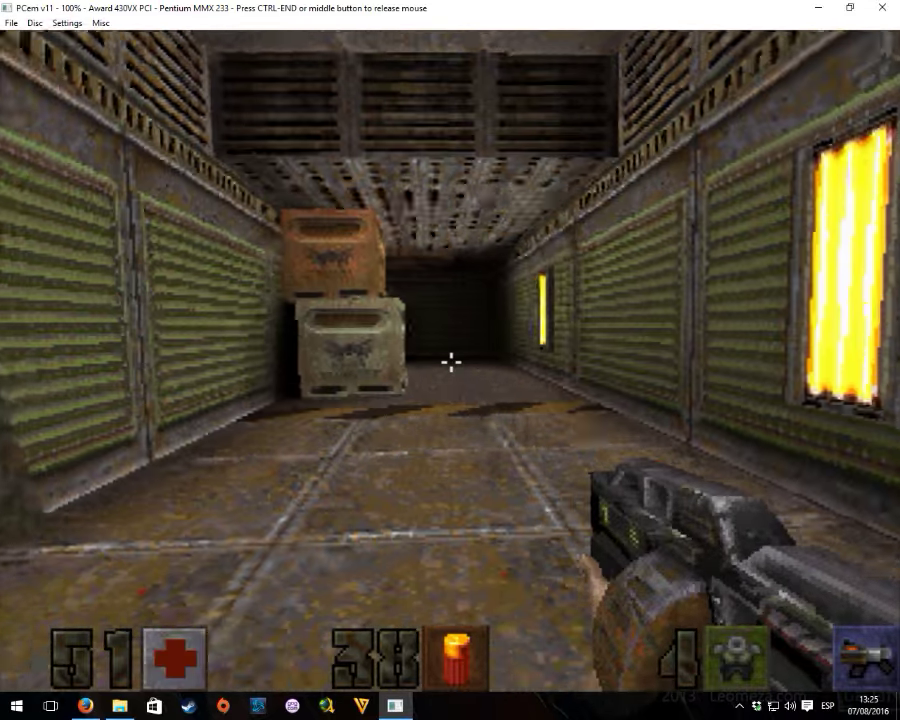
key(Up)
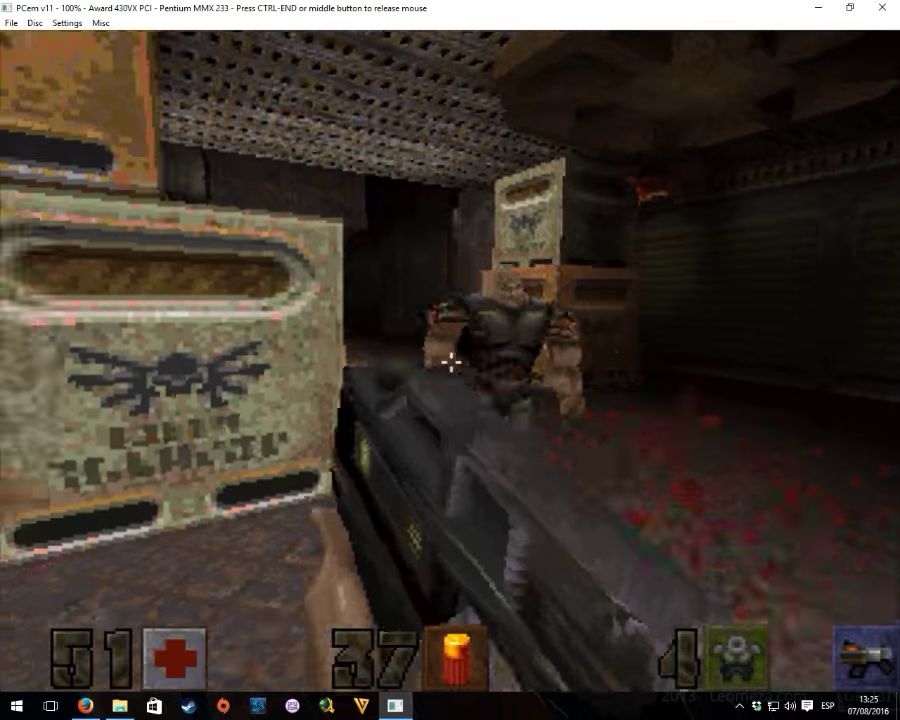
key(Up)
key(ctrl)
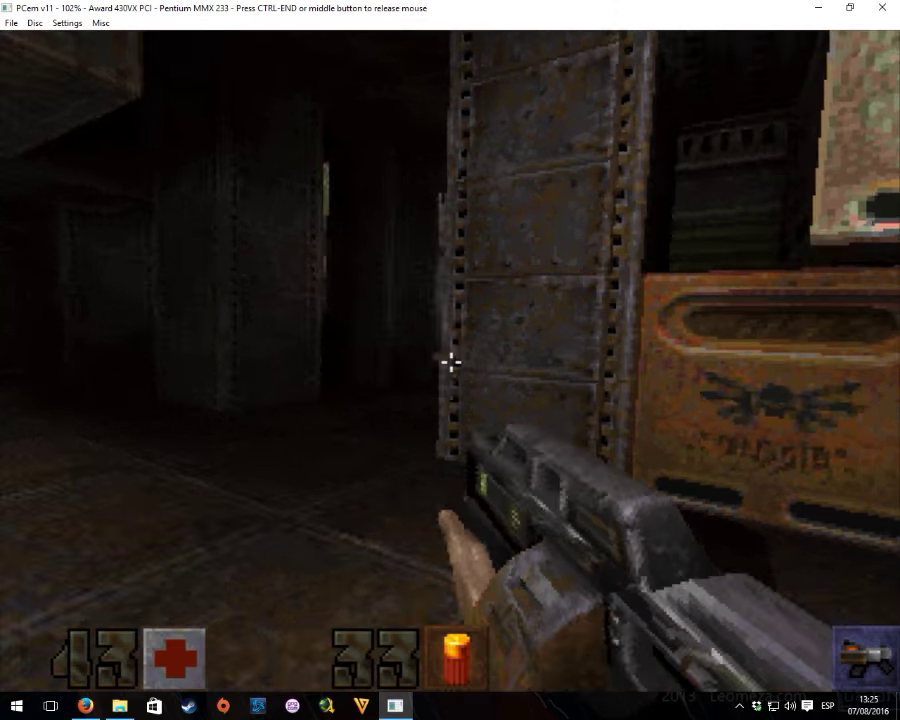
Open Quake II's video settings and set the video mode to 640 480.
key(Escape)
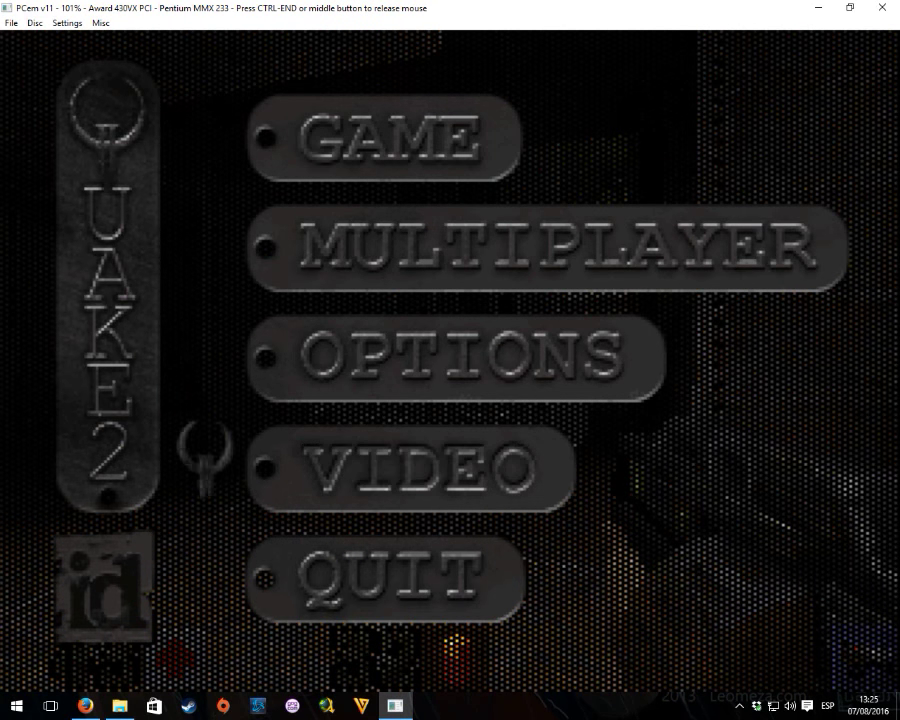
key(Return)
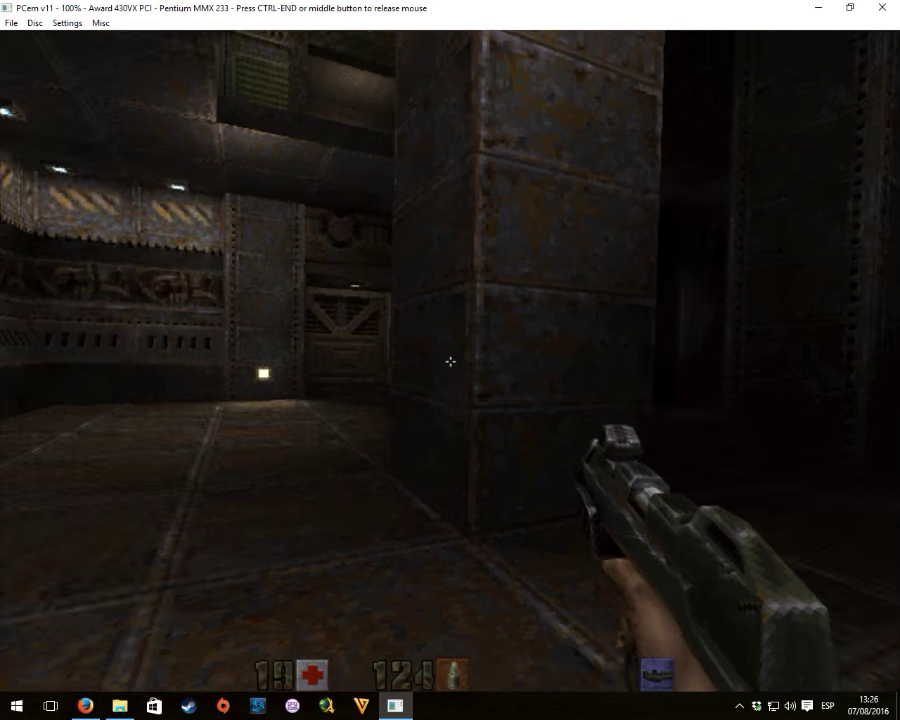
click(450, 361)
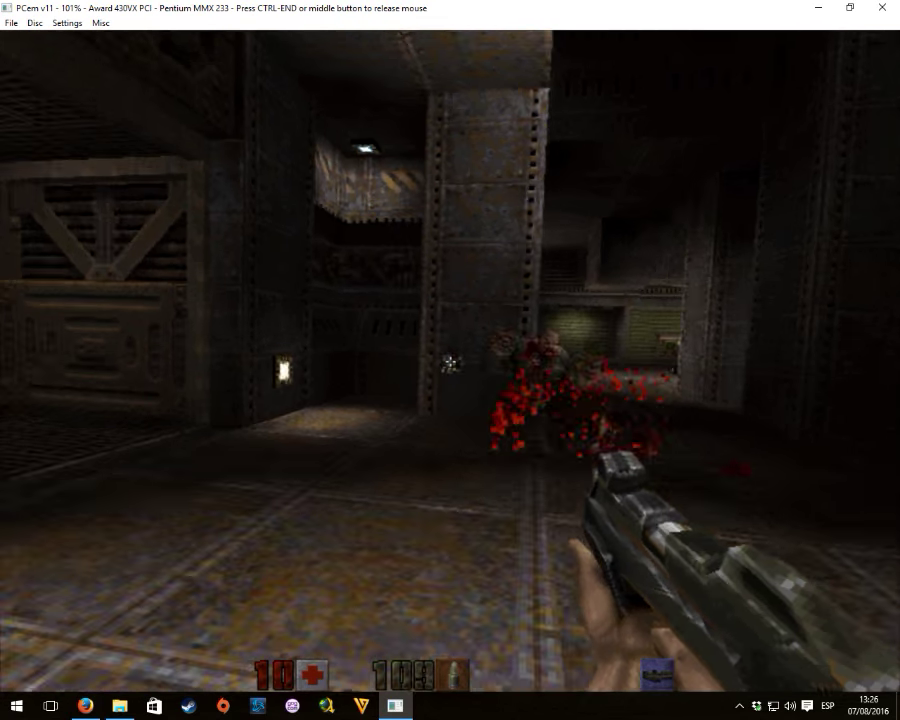
Set Quake II's video driver to 3Dfx OpenGL and apply the video settings.
key(Escape)
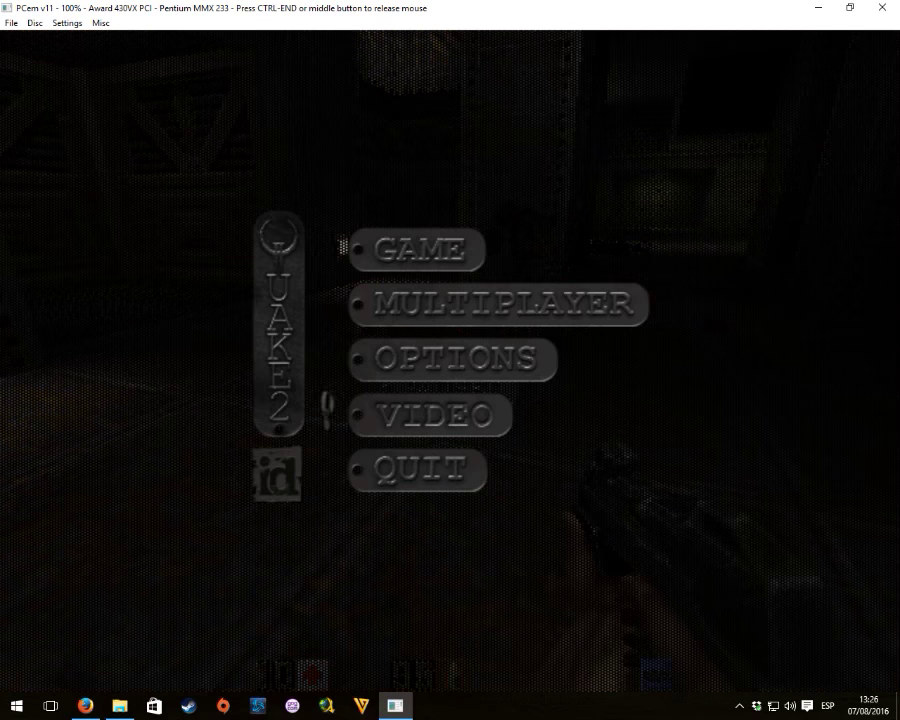
key(Return)
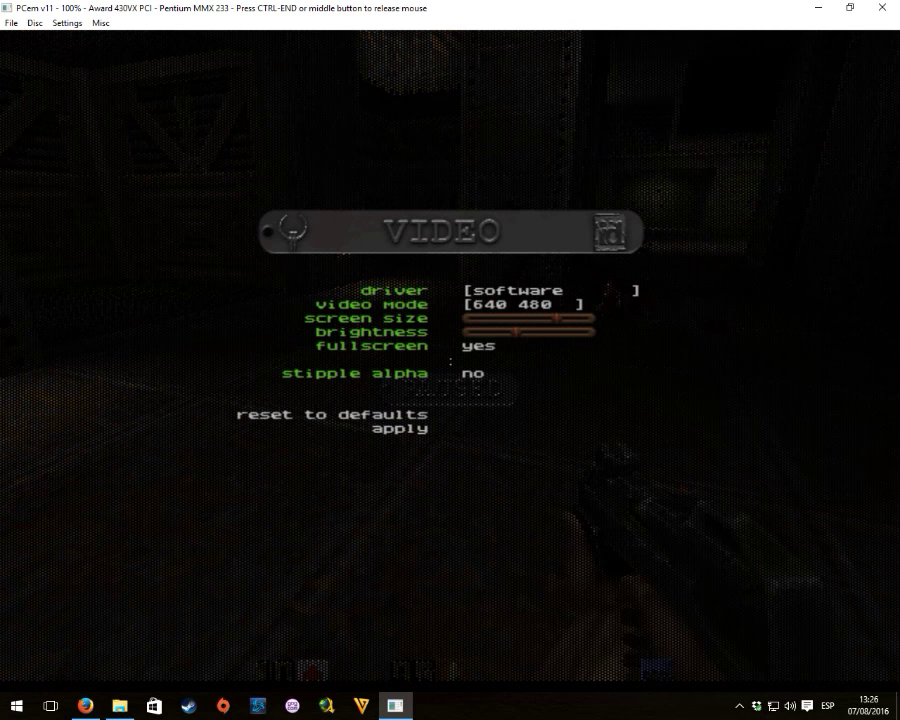
key(Right)
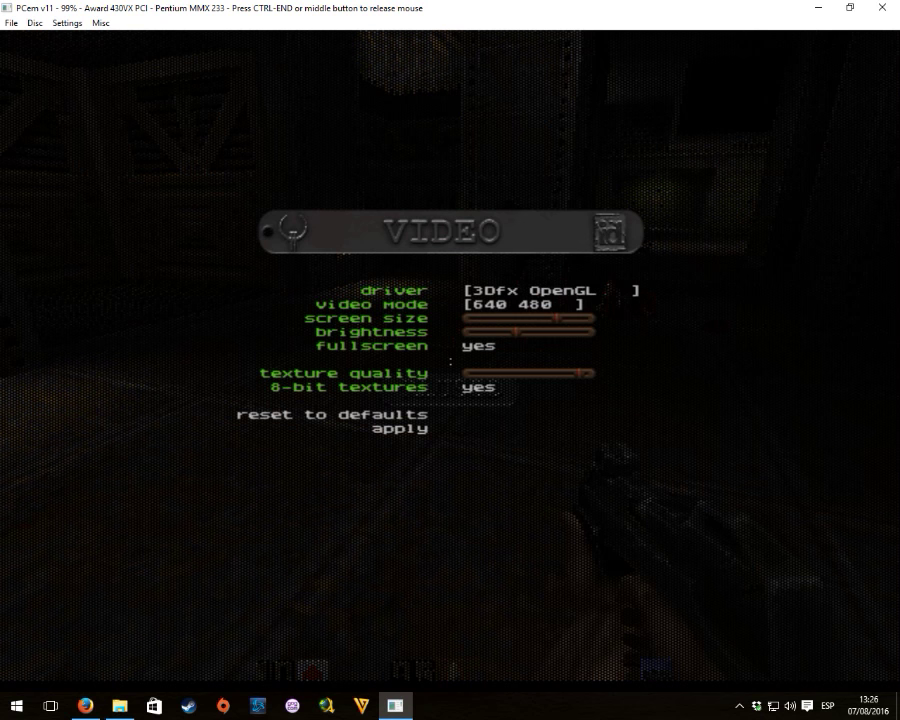
key(Escape)
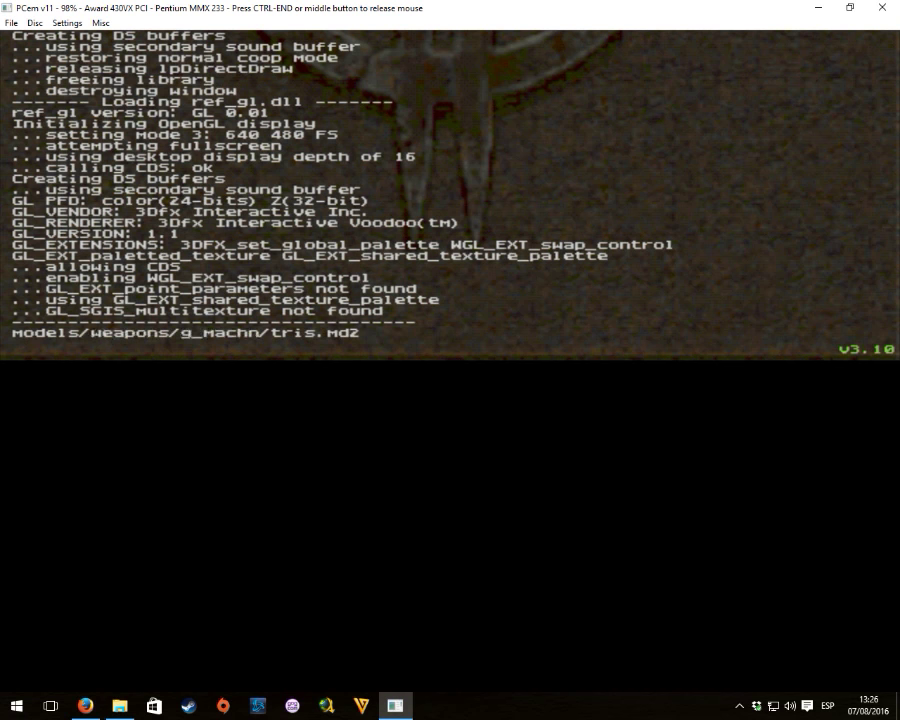
key(Up)
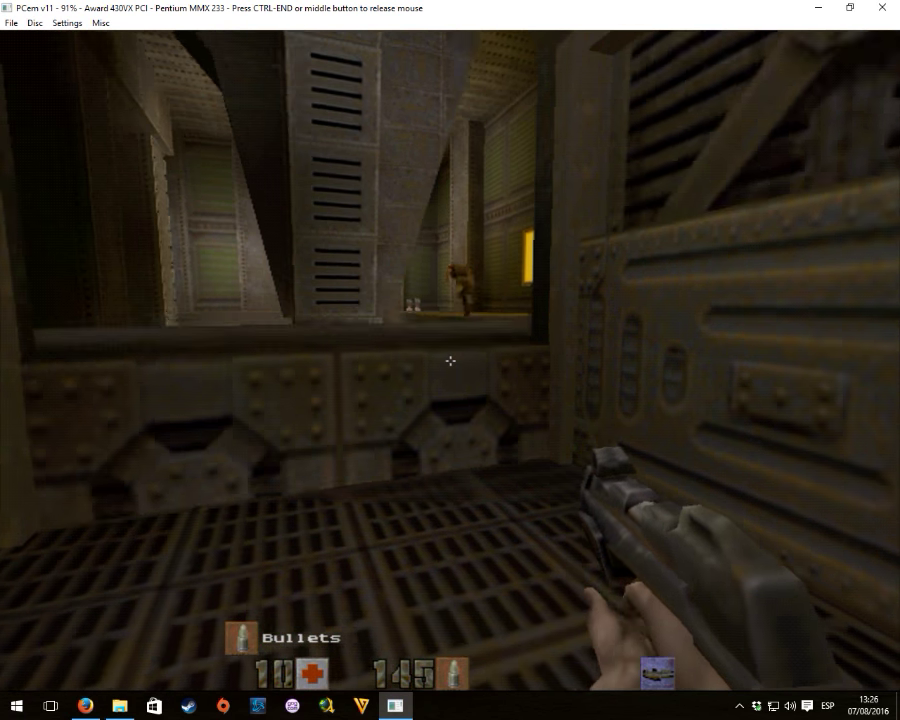
key(ctrl)
key(Up)
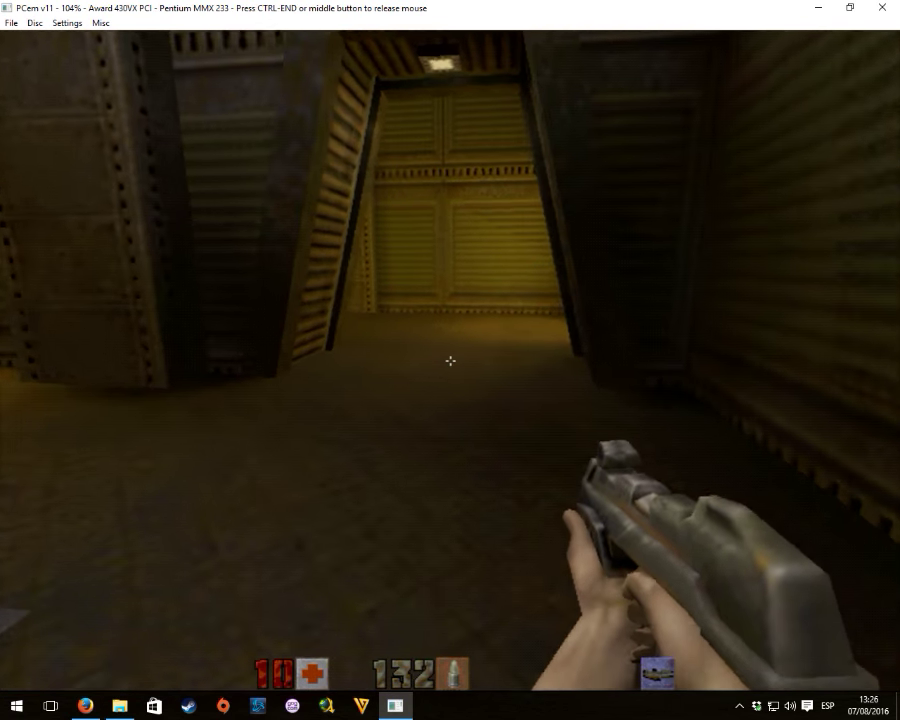
key(Up)
key(ctrl)
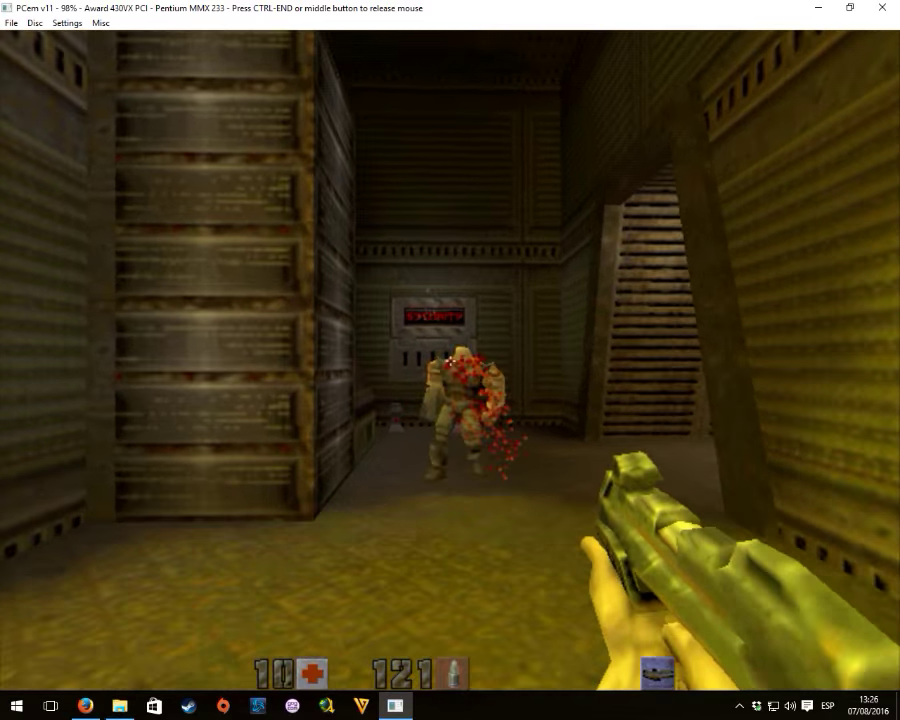
key(ctrl)
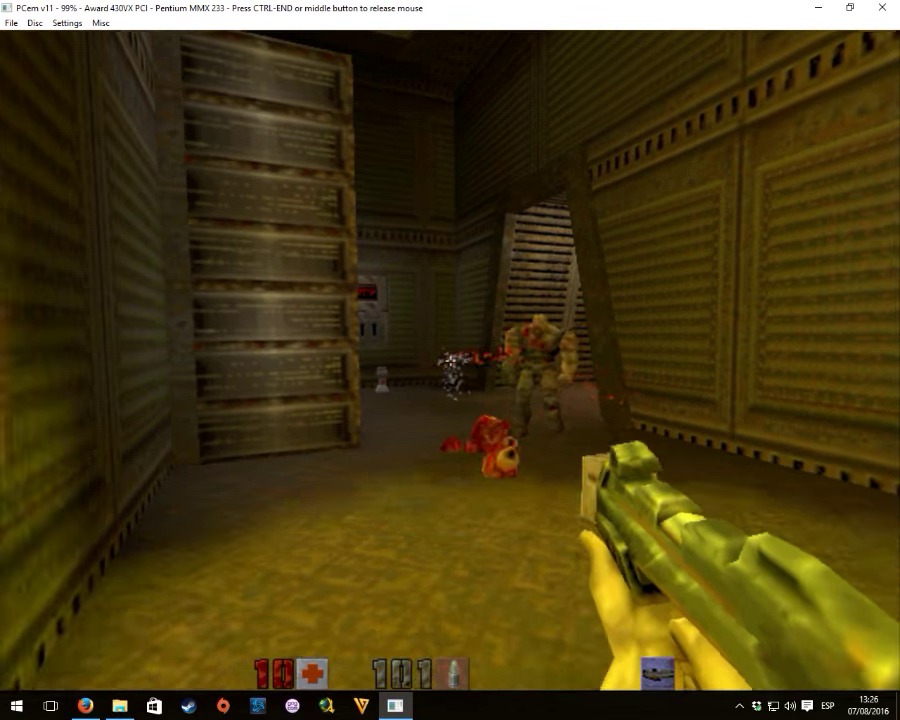
key(ctrl)
key(Up)
key(Left)
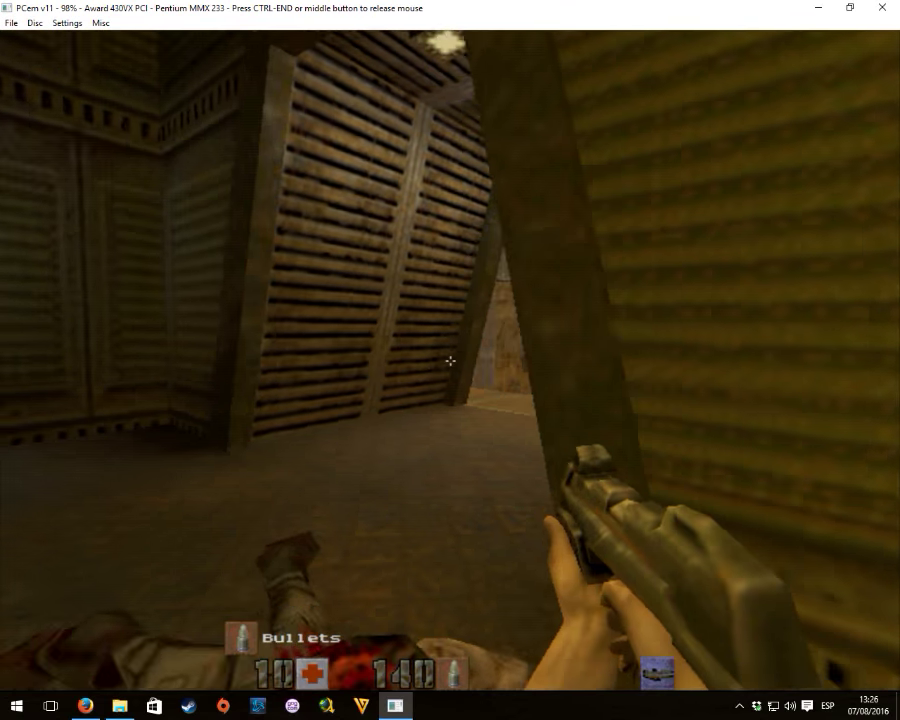
key(Right)
key(ctrl)
key(ctrl)
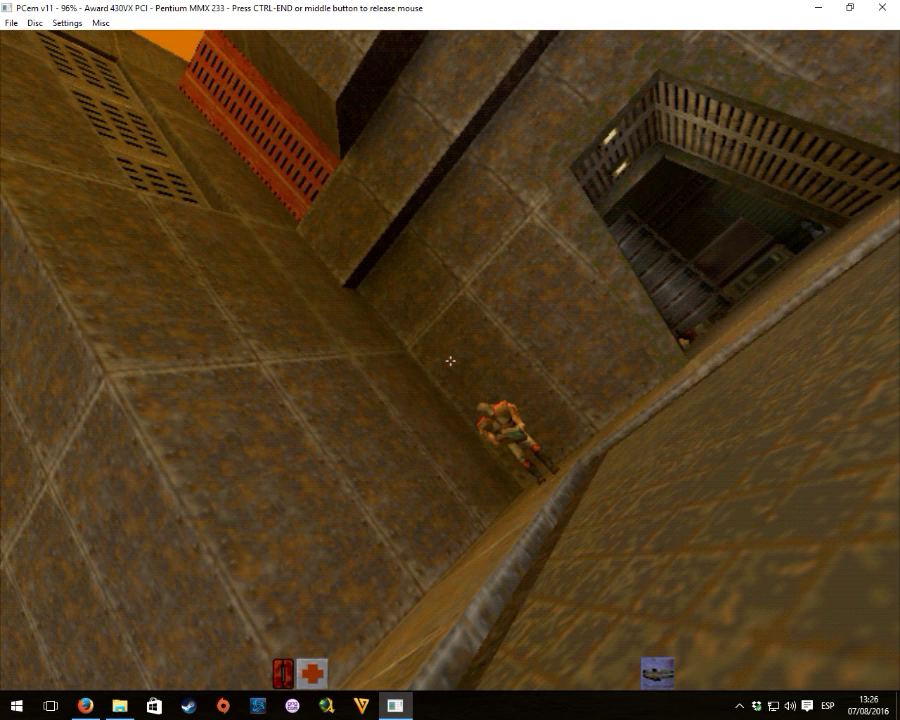
key(ctrl)
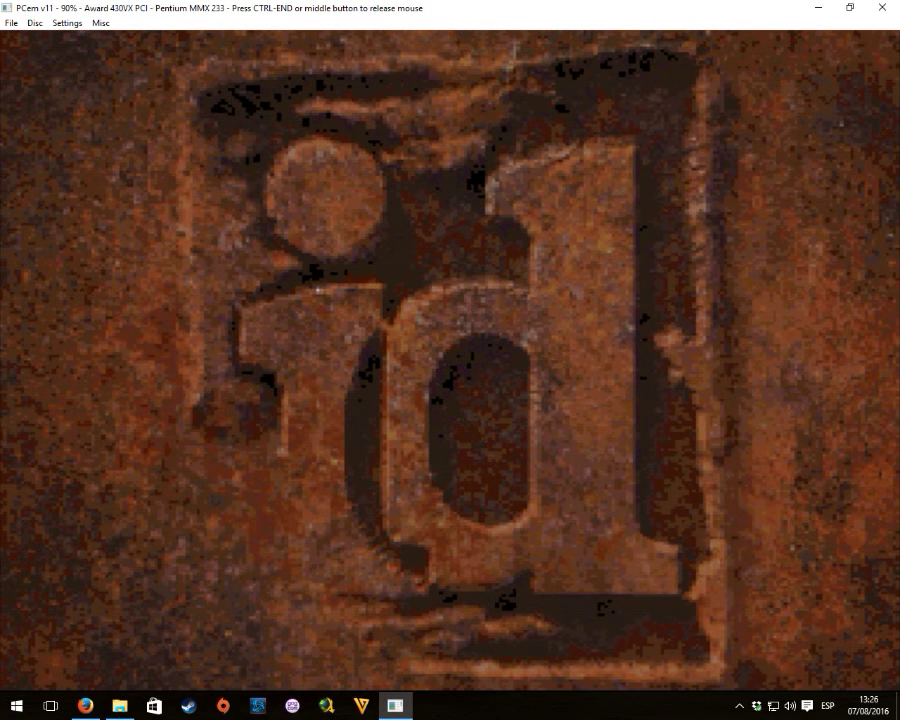
Open Quake II's main menu and start a new single-player game on medium difficulty.
key(Escape)
key(Down)
key(Up)
key(Up)
key(Up)
key(Up)
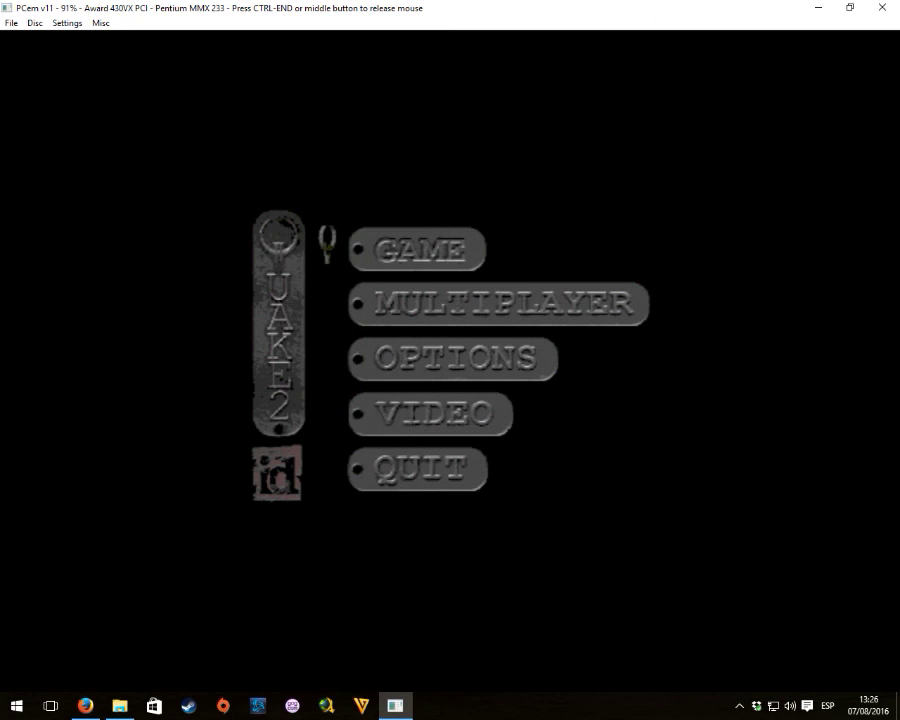
key(Down)
key(Up)
key(Return)
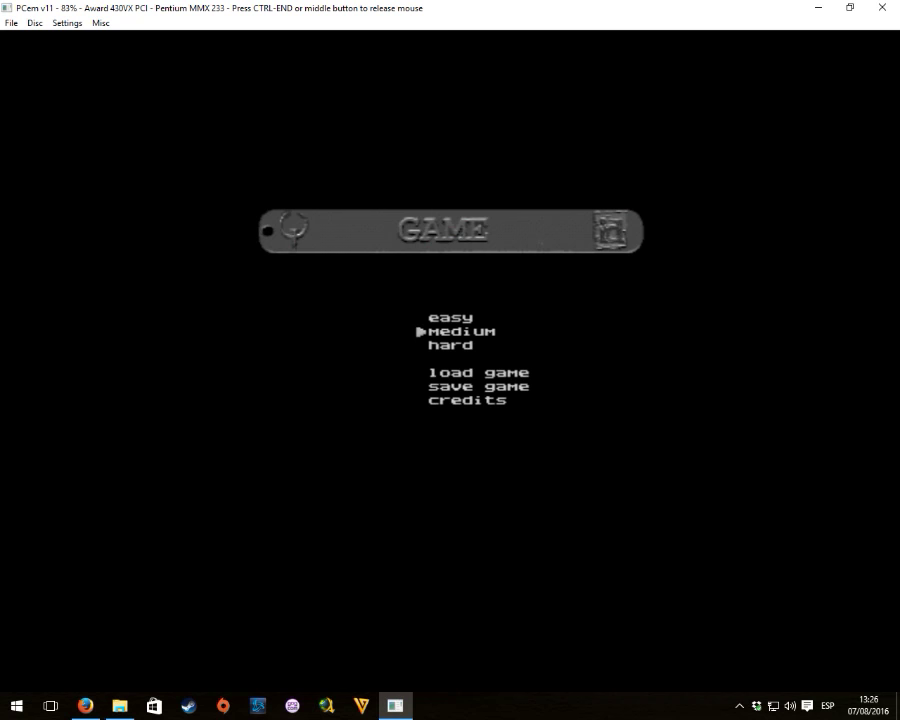
key(Return)
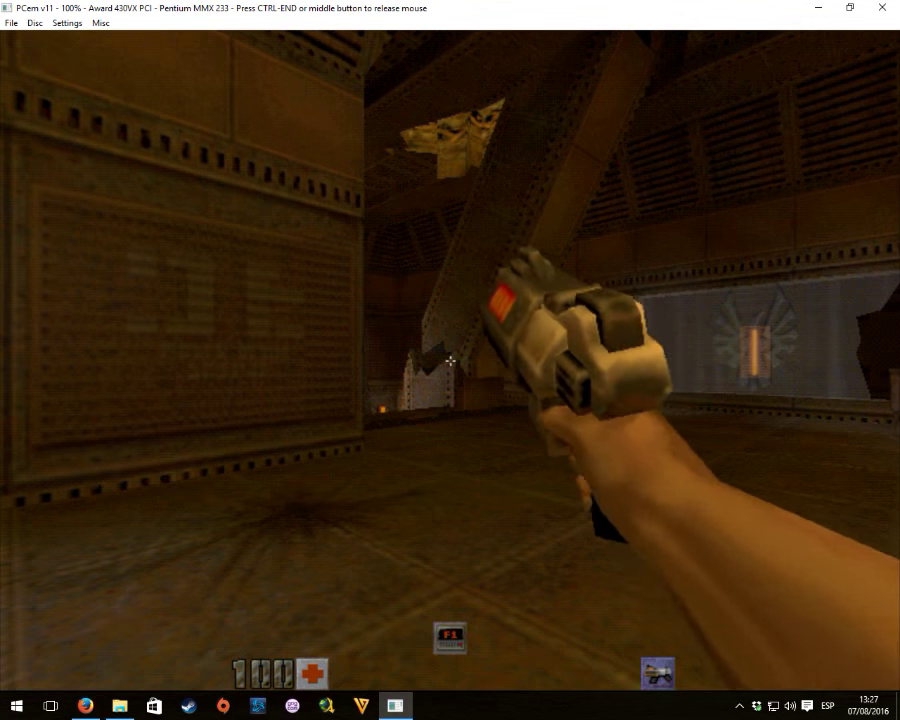
Open the game's options and set the sound quality to high.
key(Escape)
key(Down)
key(Down)
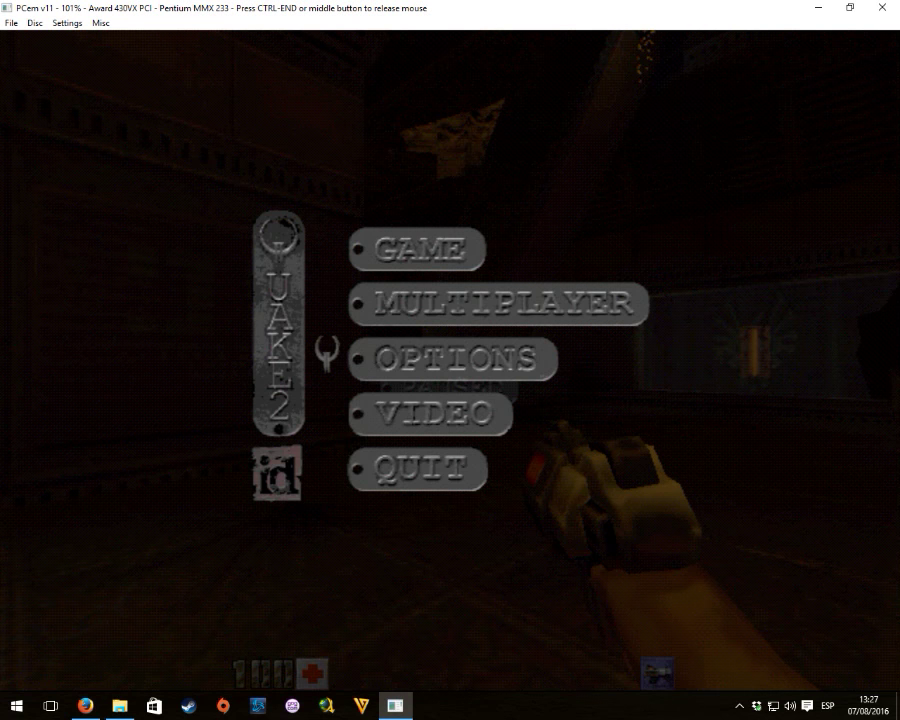
key(Return)
key(Down)
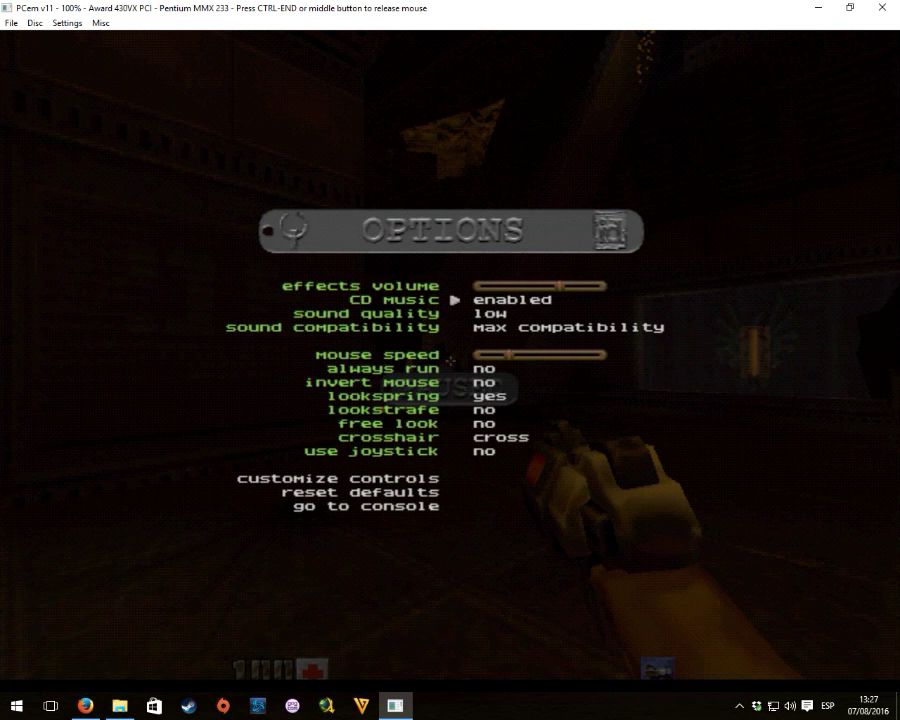
key(Down)
key(Right)
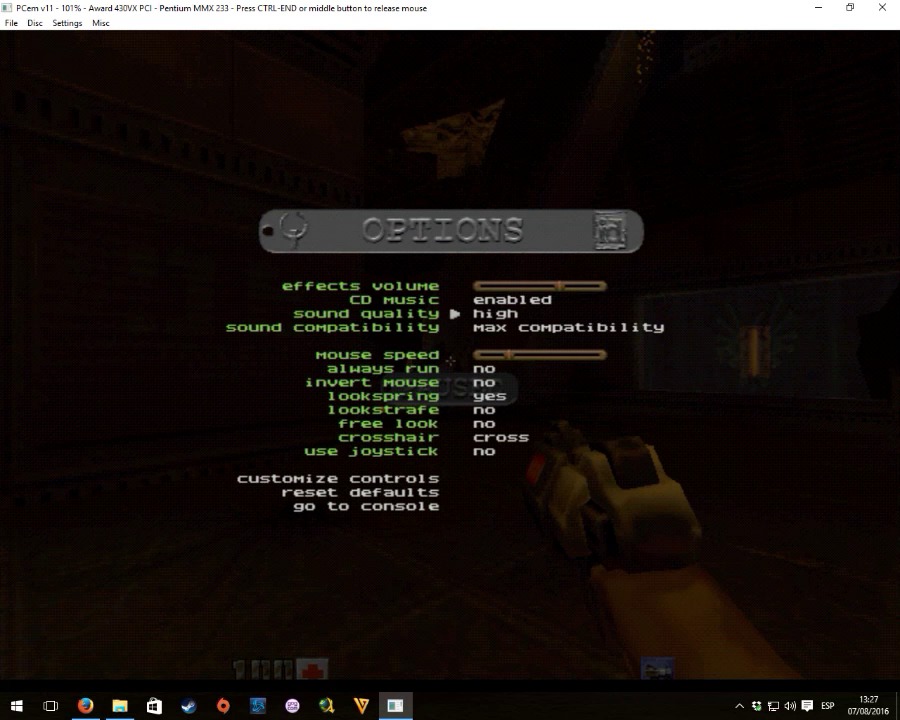
Set free look to yes and leave the options.
key(Down)
key(Down)
key(Return)
key(Down)
key(Down)
key(Down)
key(Escape)
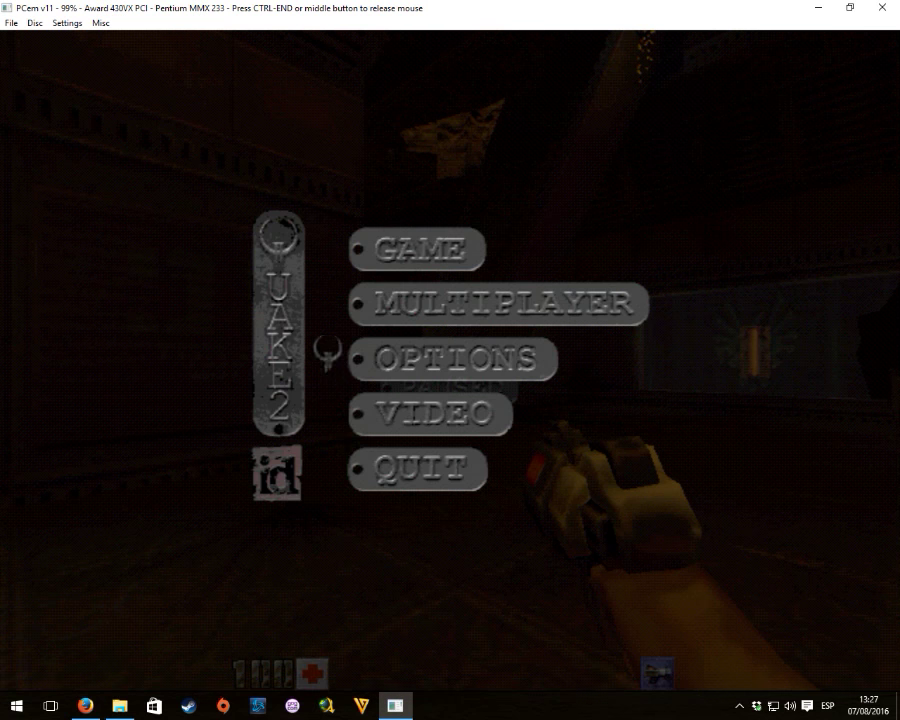
Reopen the game's options and bring up the list of customizable controls.
key(Escape)
key(Escape)
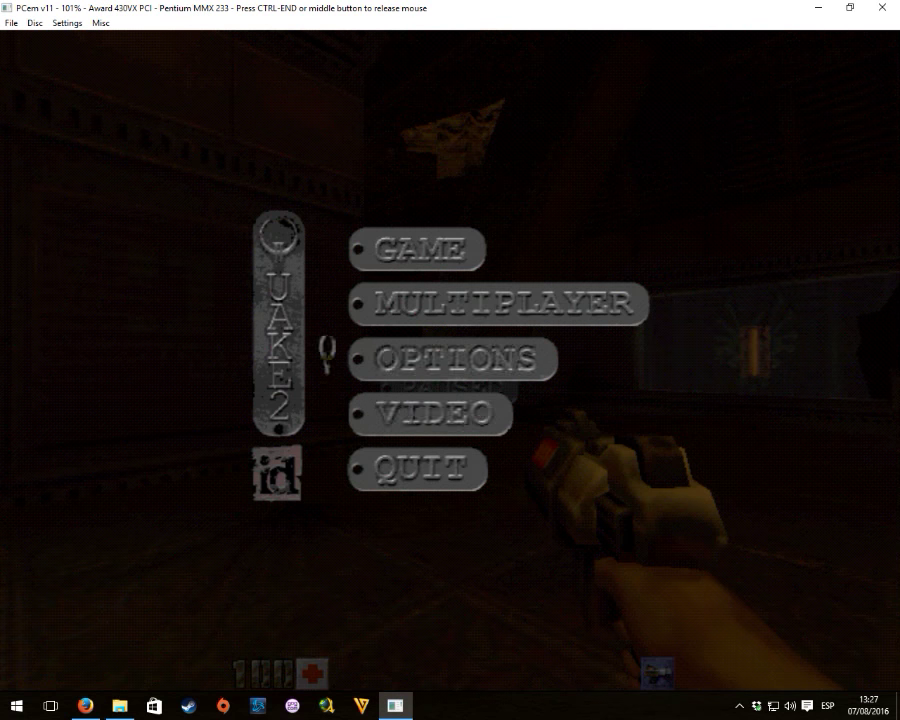
key(Return)
key(Down)
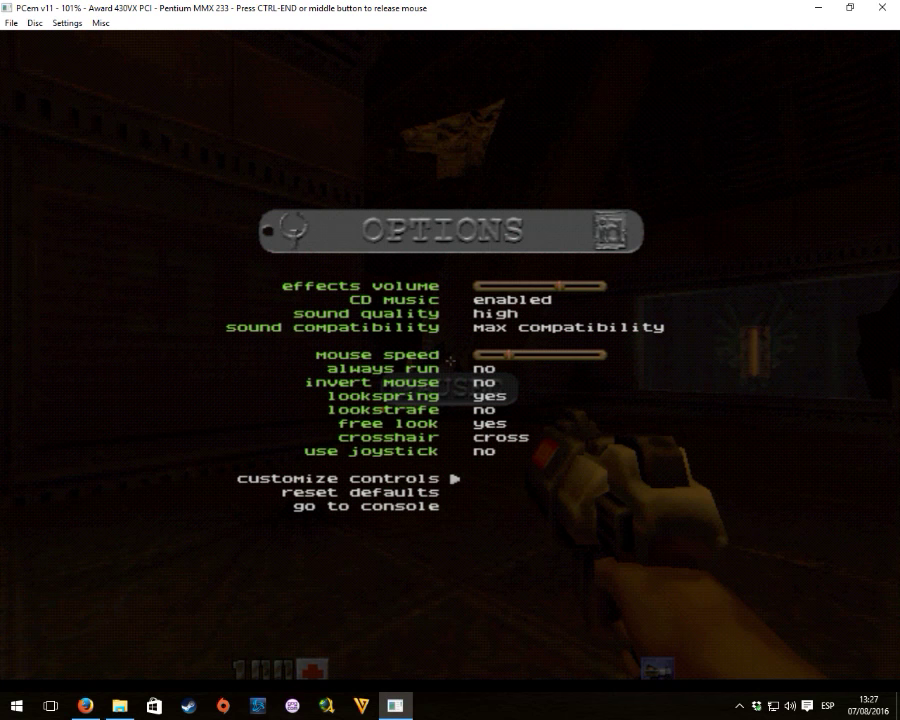
key(Return)
key(Down)
key(Down)
key(Down)
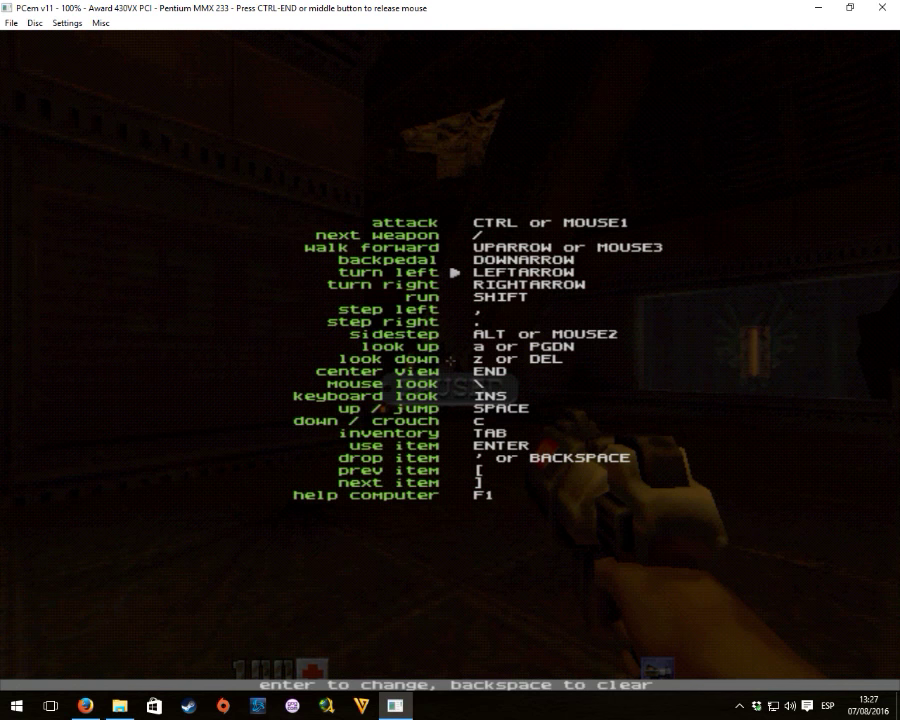
key(Up)
key(Return)
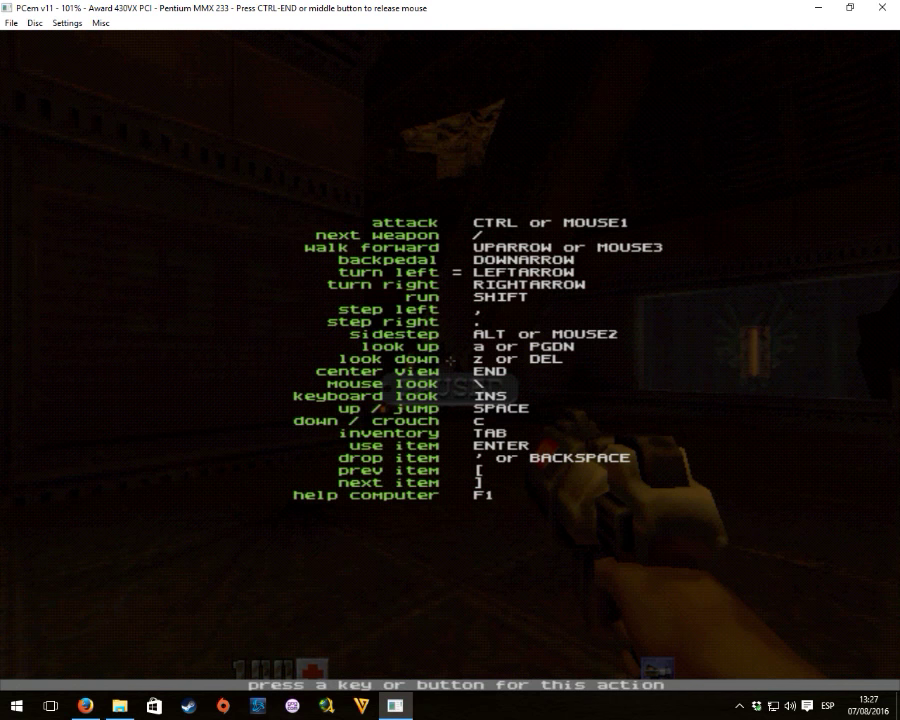
key(Left)
Bind step left to LEFTARROW and step right to RIGHTARROW in the controls list.
key(Down)
key(Down)
key(Down)
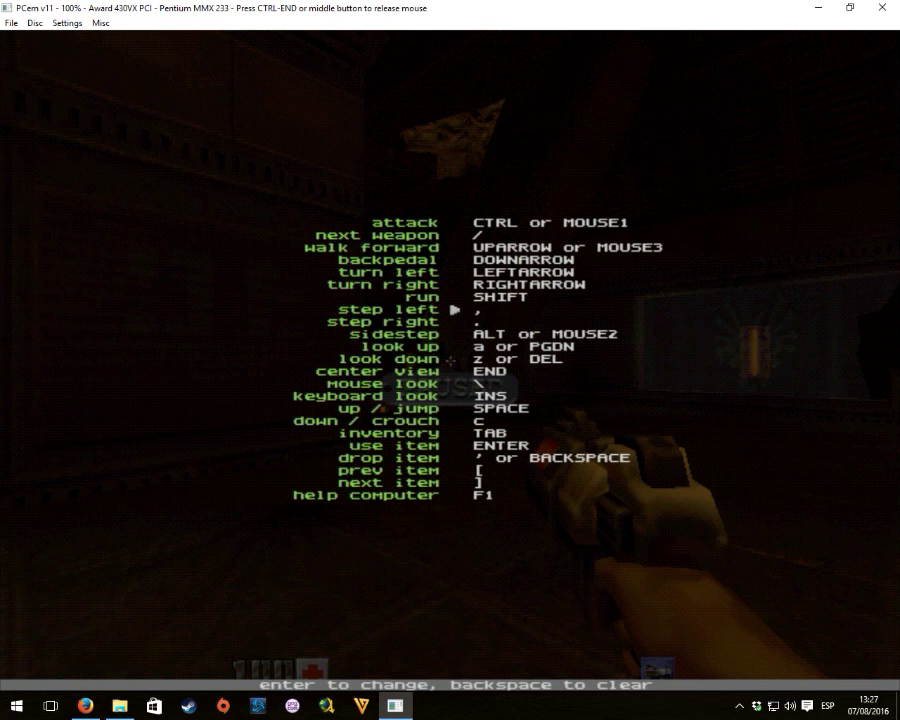
key(Return)
key(Left)
key(Down)
key(Return)
key(Right)
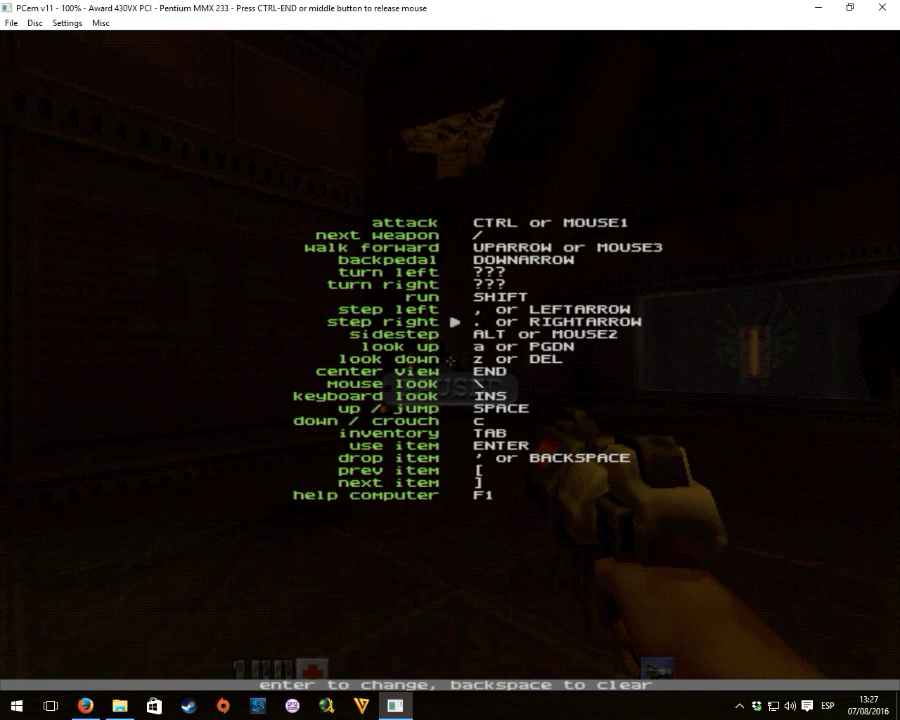
Bind down / crouch to CTRL and return to the running game.
key(Down)
key(Down)
key(Down)
key(Return)
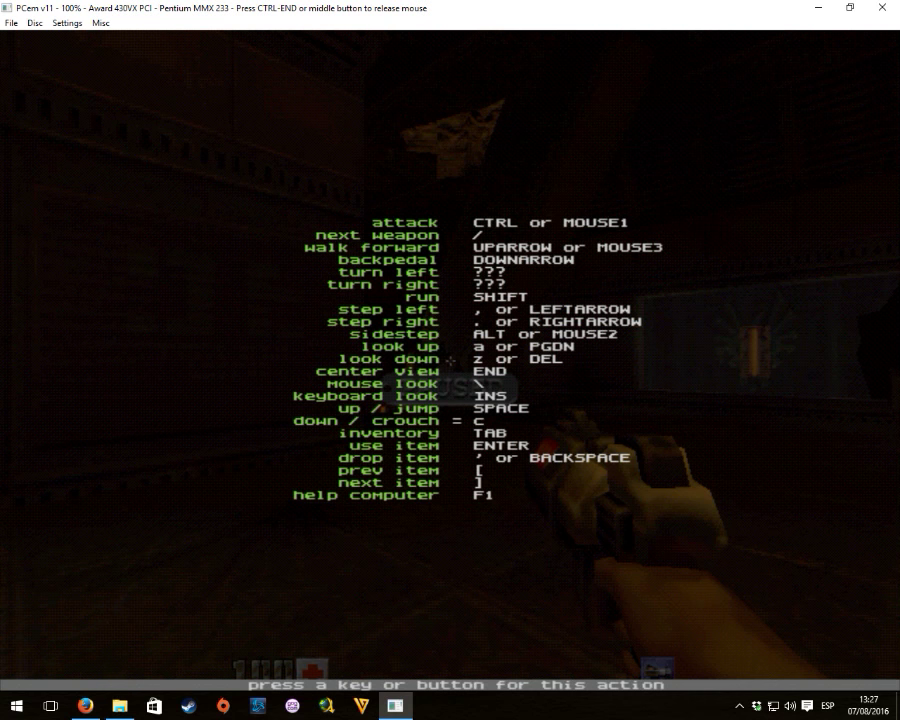
key(ctrl)
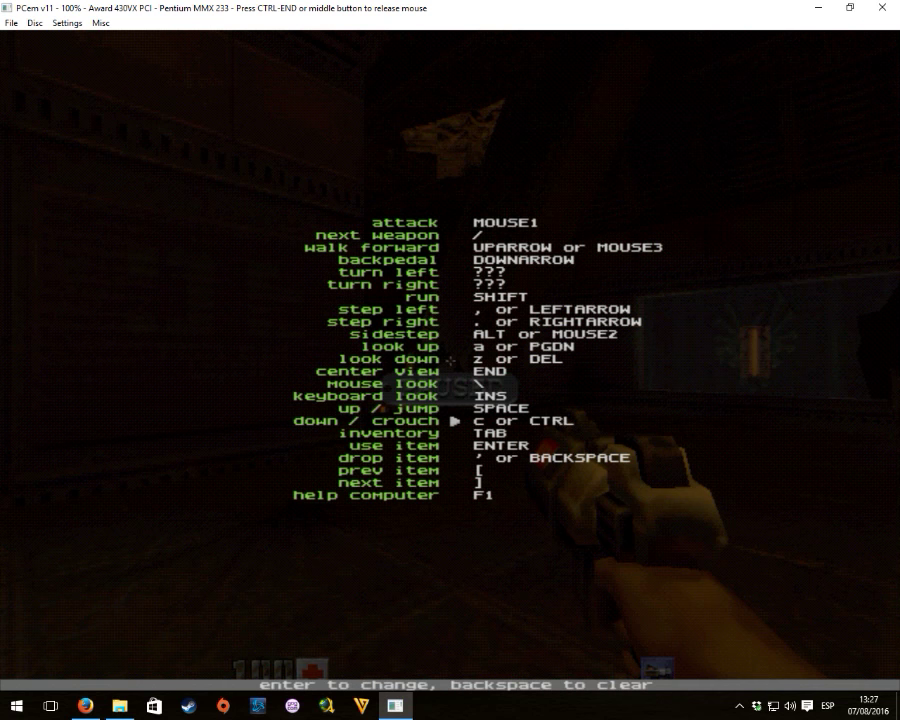
key(Escape)
key(Escape)
key(Escape)
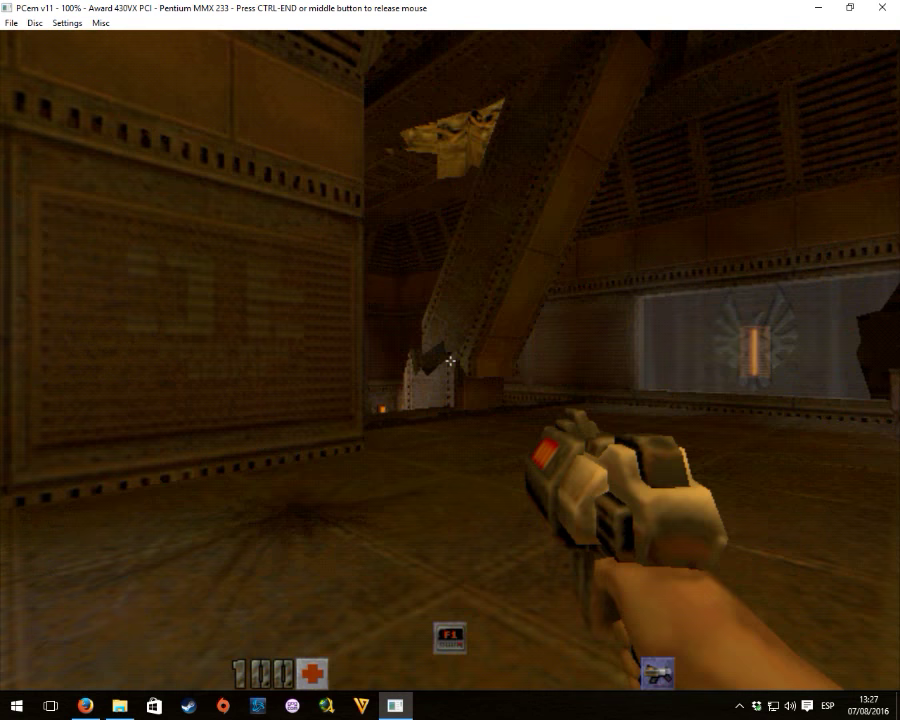
Walk through the first room, collect the health pickups and shoot the enemies in the slatted corridor.
key(Up)
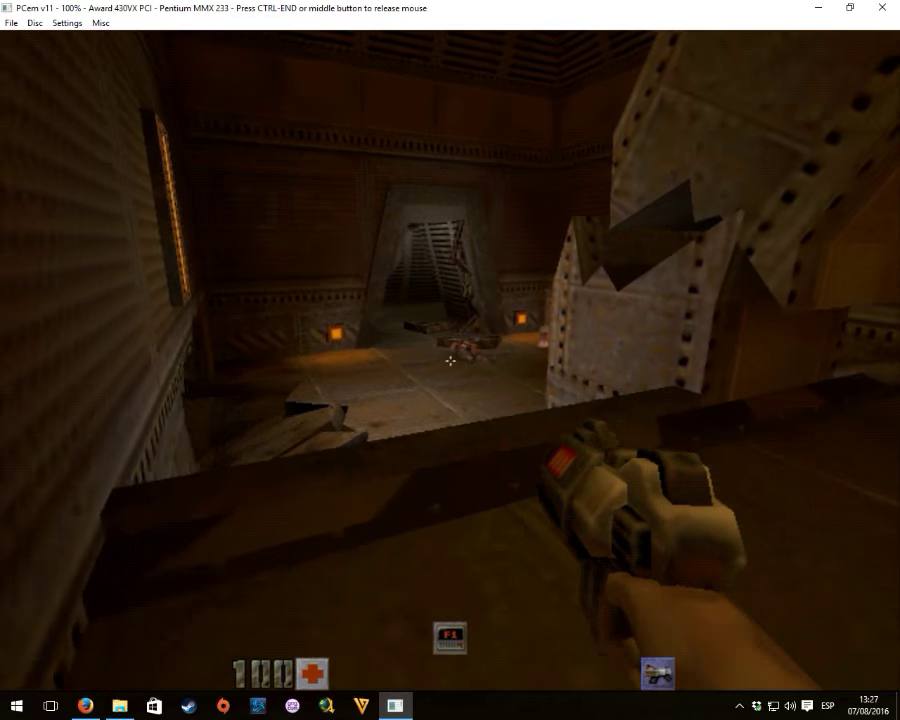
key(Up)
key(Right)
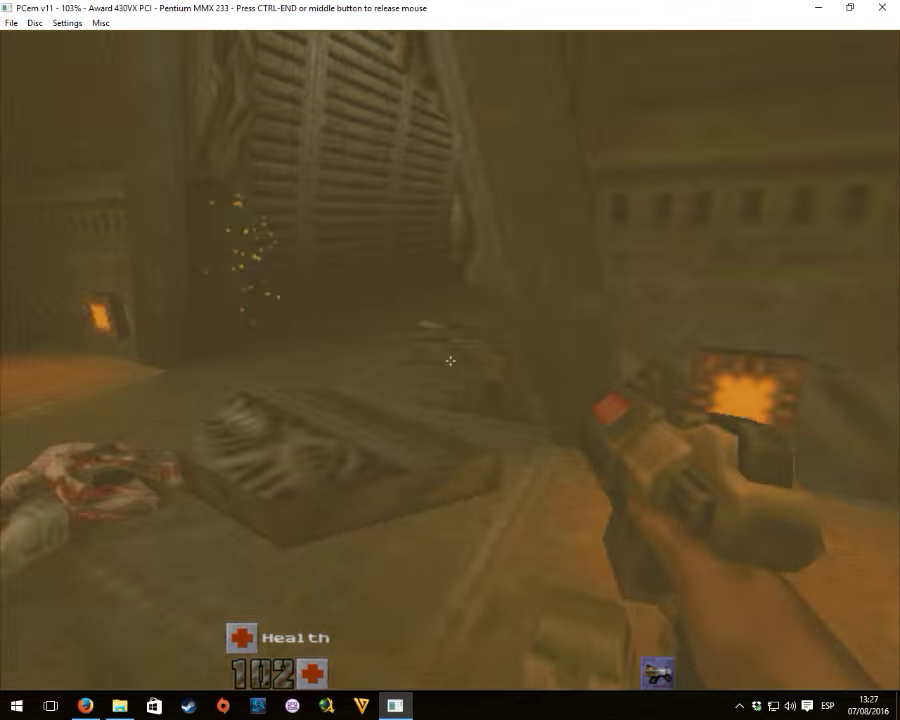
key(Right)
key(Up)
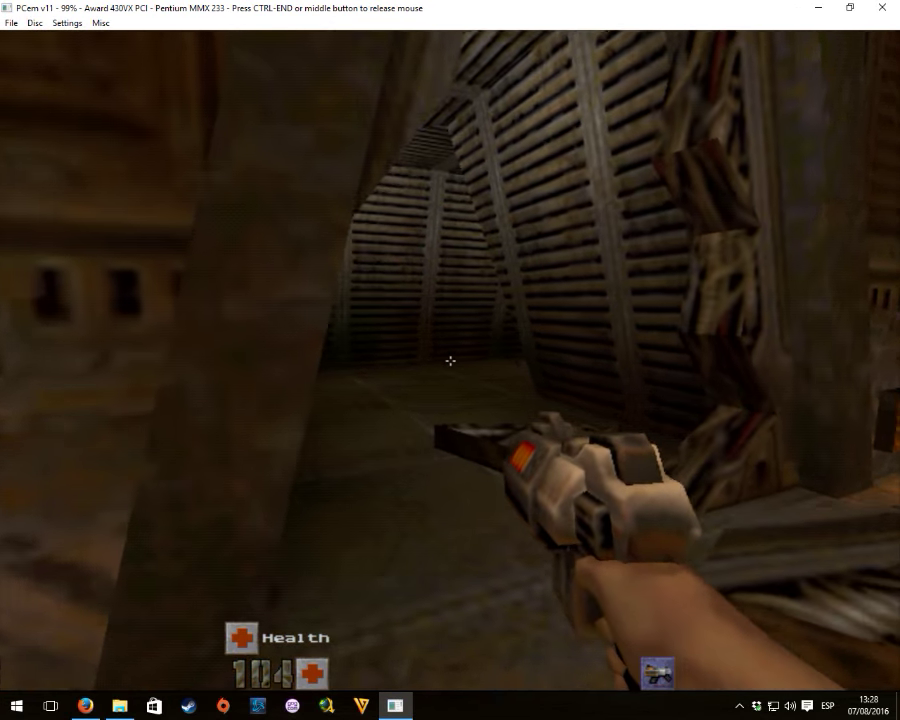
key(Right)
key(ctrl)
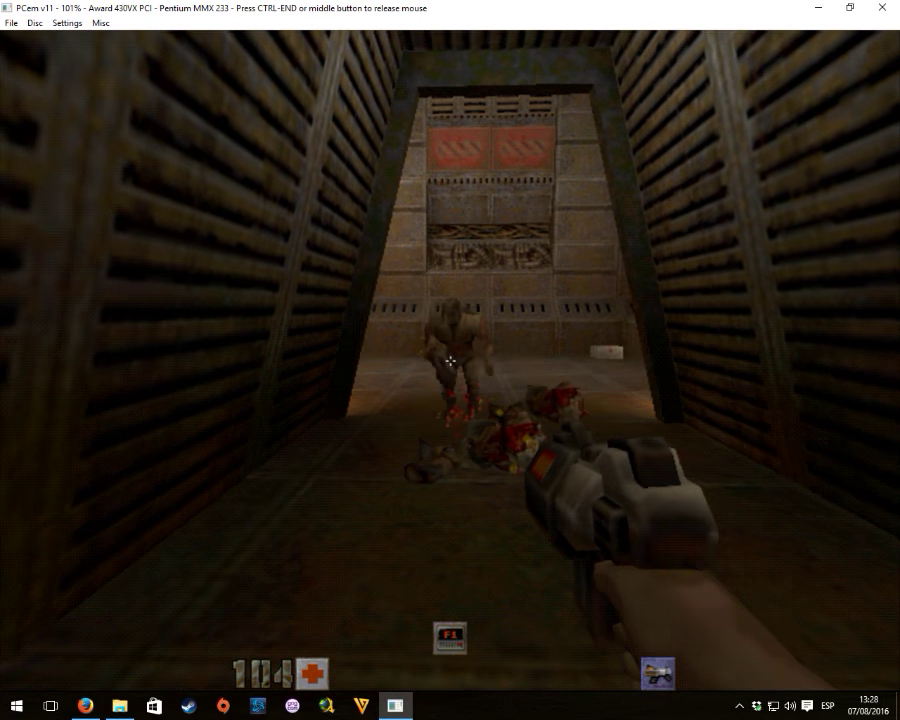
key(Right)
key(ctrl)
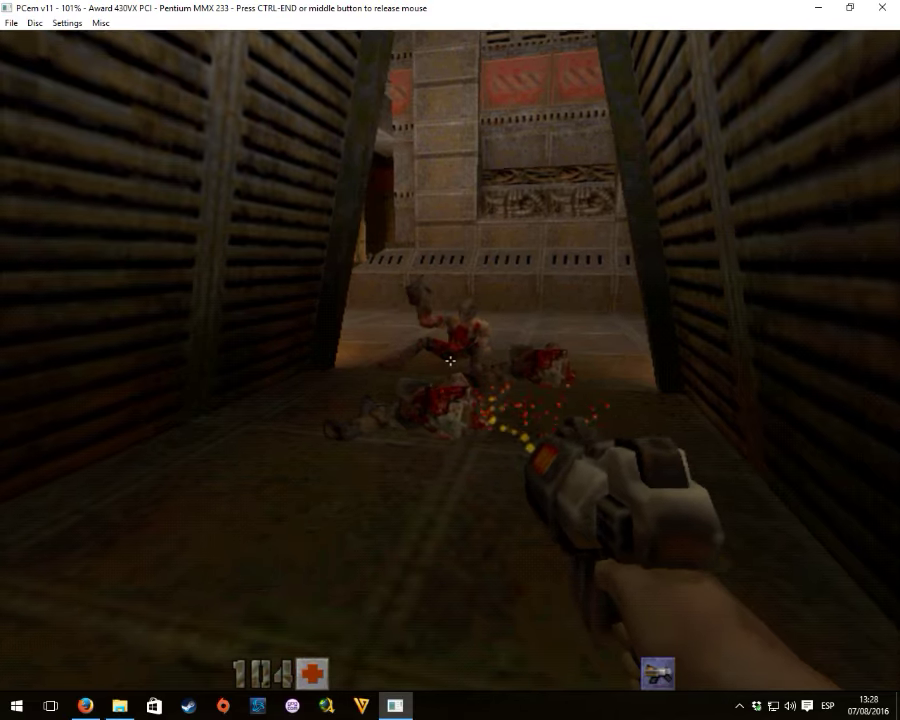